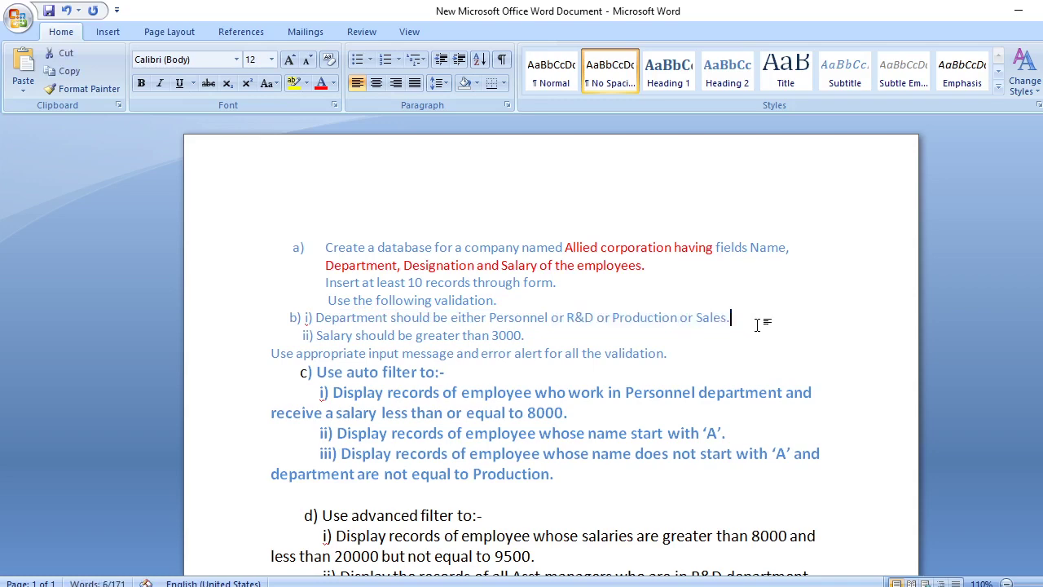
Colour the list of allowed department options red in the Word instructions
left_click_drag(490, 318, 748, 320)
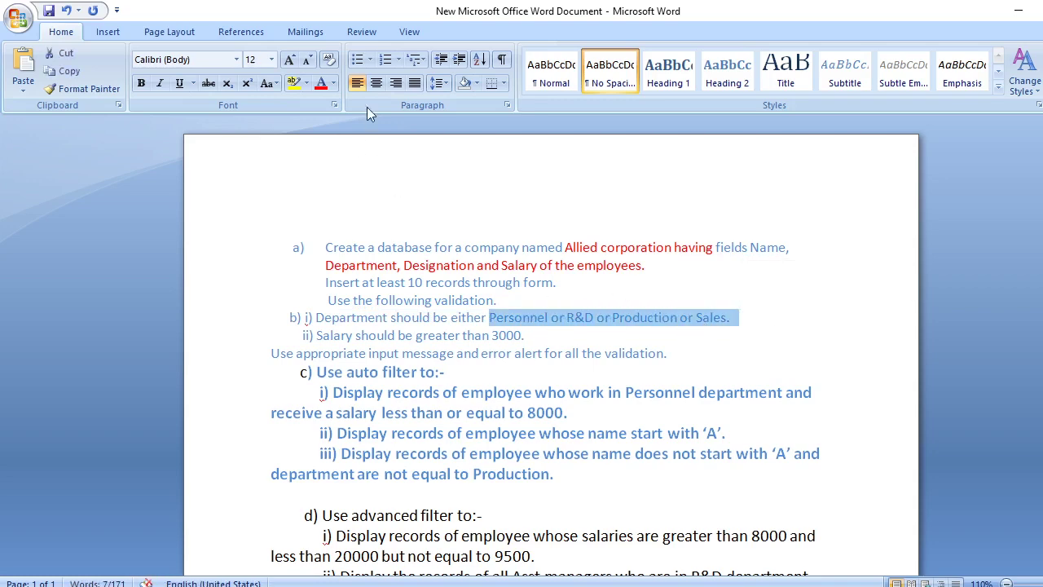
left_click(320, 83)
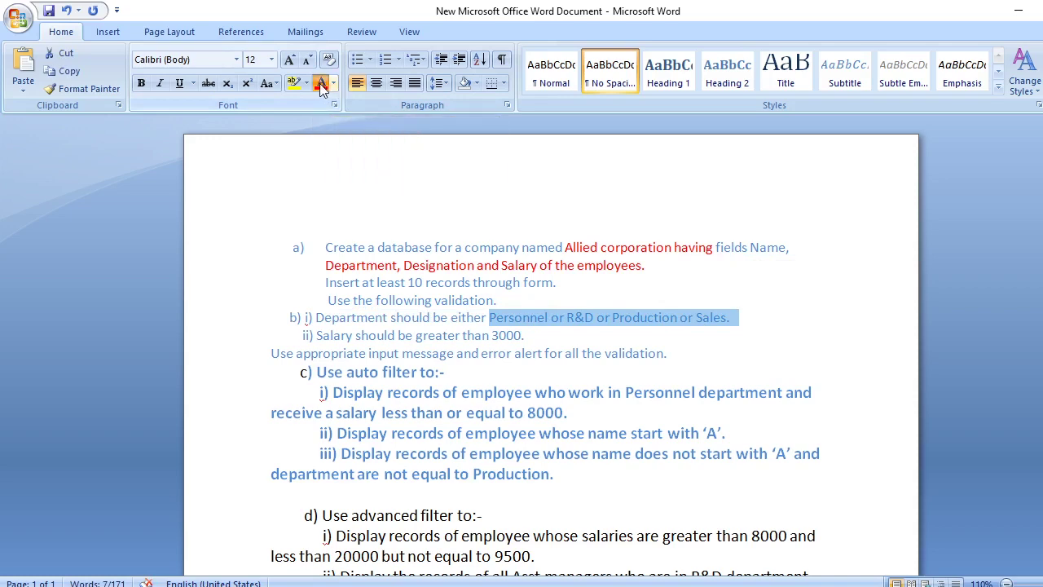
left_click(799, 322)
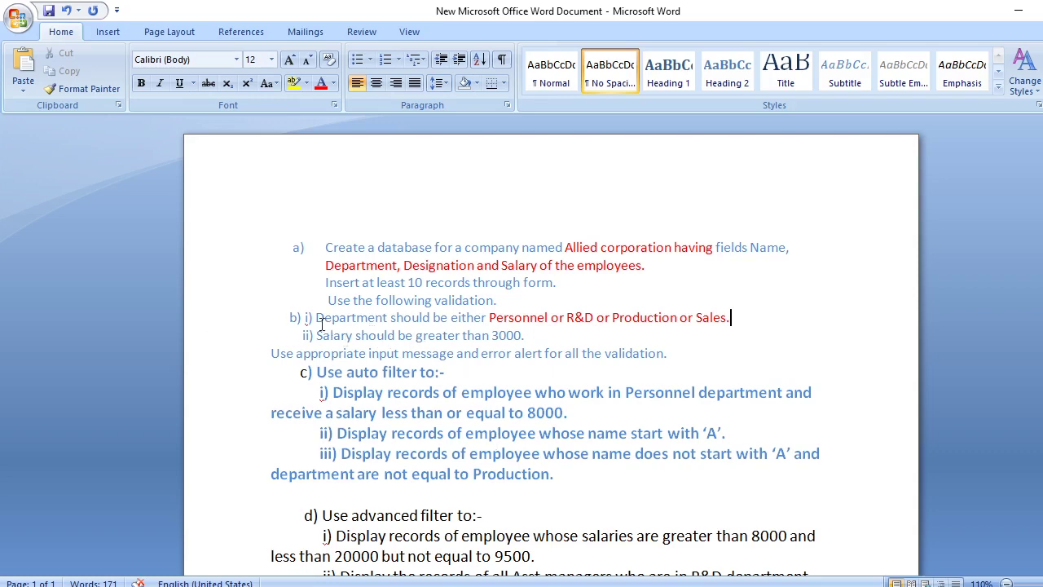
Turn the words Department and Salary and the phrase 'greater than 3000.' red
left_click_drag(315, 318, 390, 319)
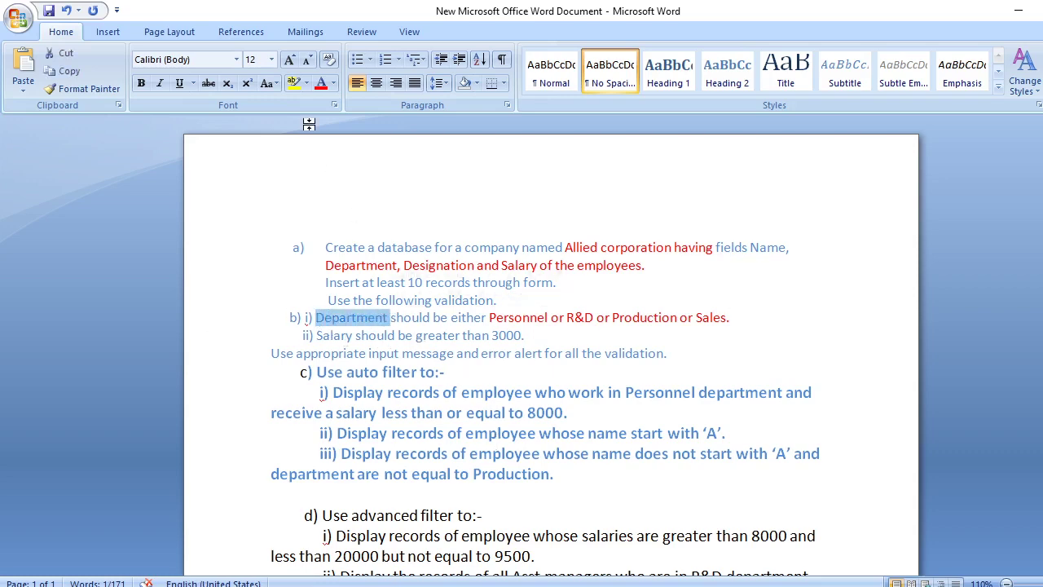
left_click(320, 84)
left_click_drag(316, 334, 356, 335)
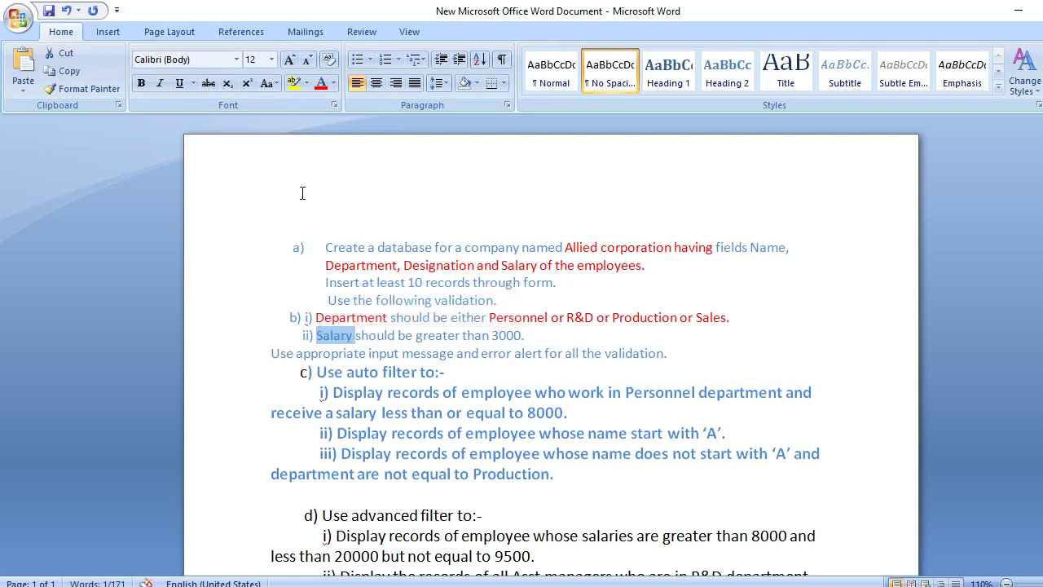
left_click(322, 84)
left_click_drag(415, 335, 525, 336)
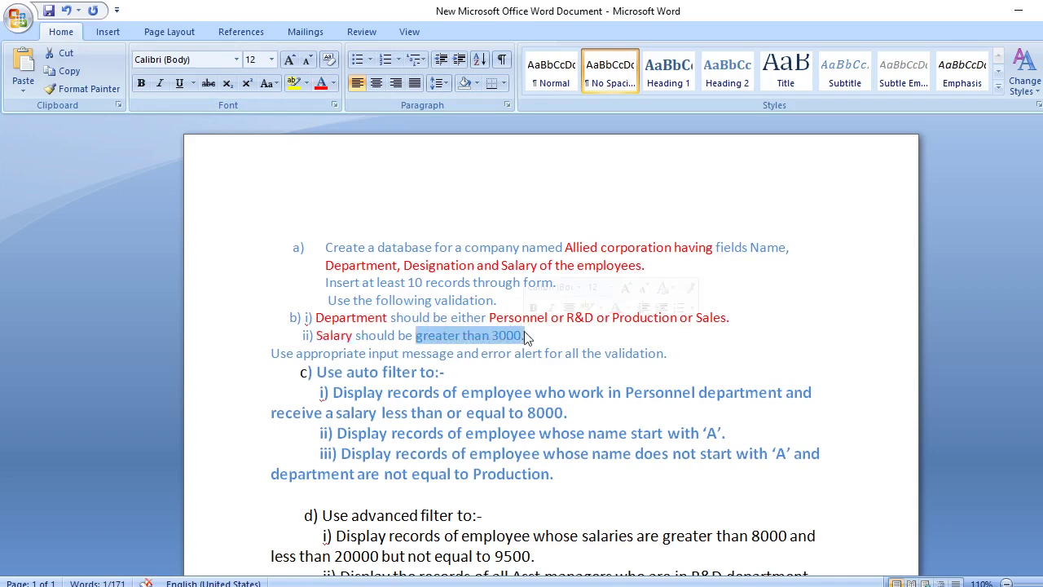
left_click(322, 85)
left_click_drag(438, 302, 499, 301)
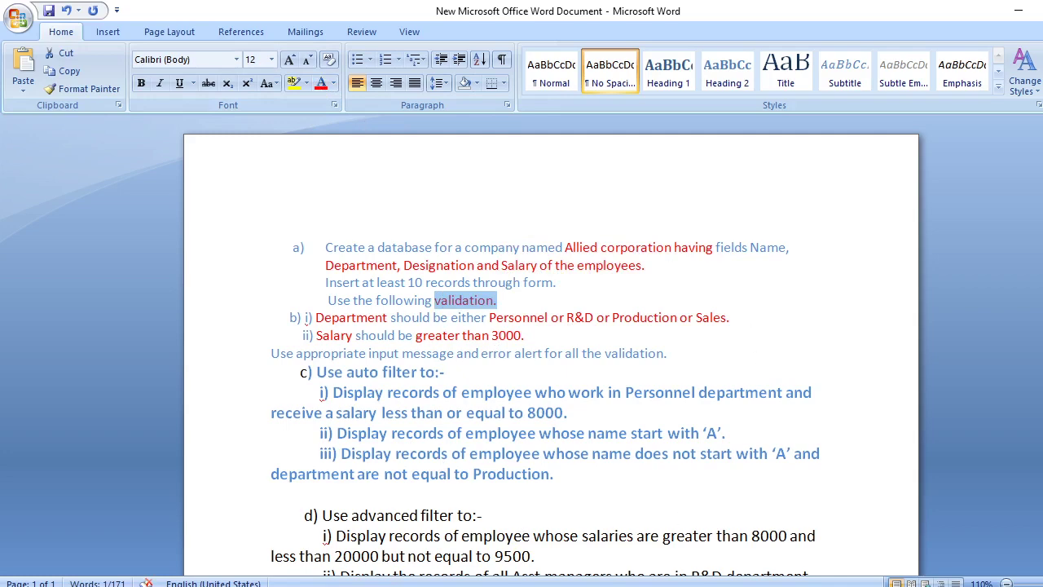
Create a new Excel worksheet on the desktop, keeping the name 'New Microsoft Office Excel Worksheet (2)'
left_click(1018, 11)
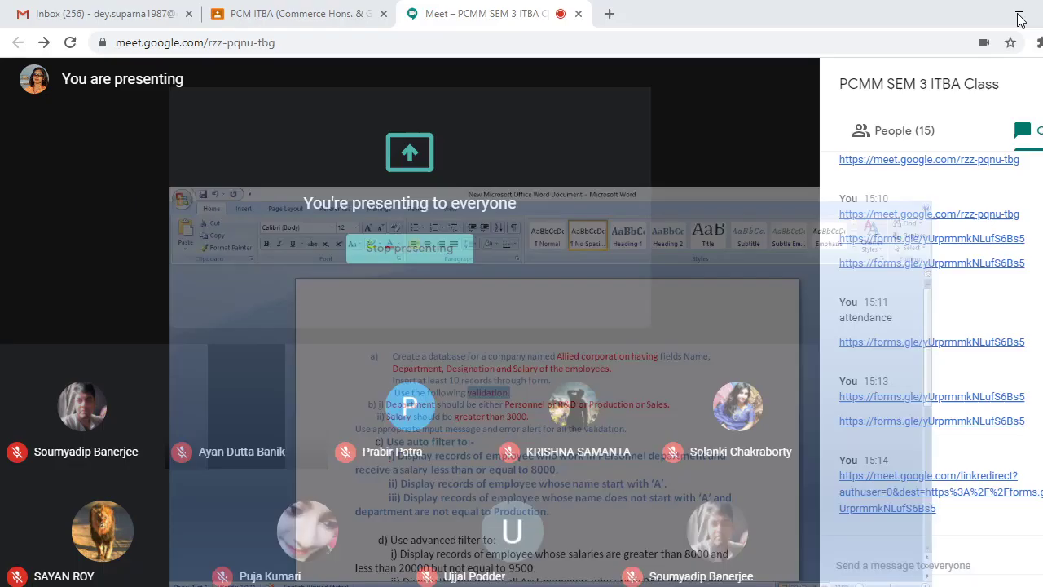
left_click(1020, 13)
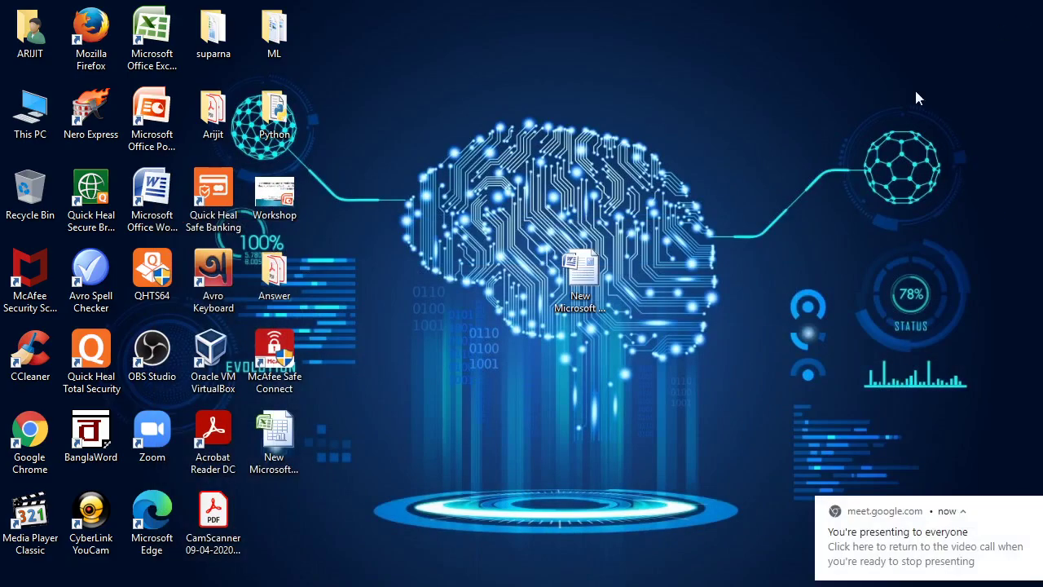
left_click_drag(595, 265, 292, 522)
right_click(438, 88)
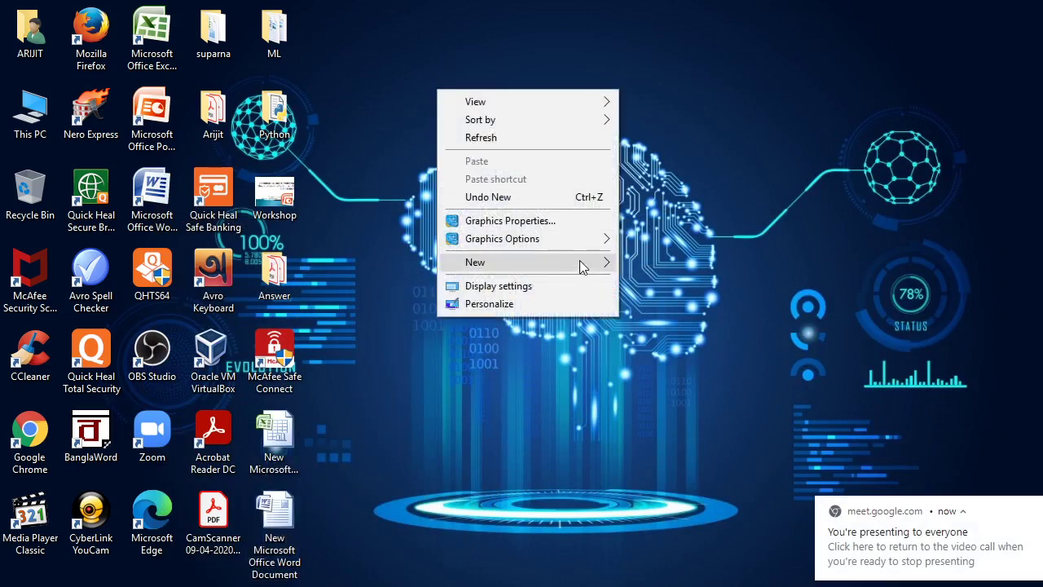
mouse_move(604, 264)
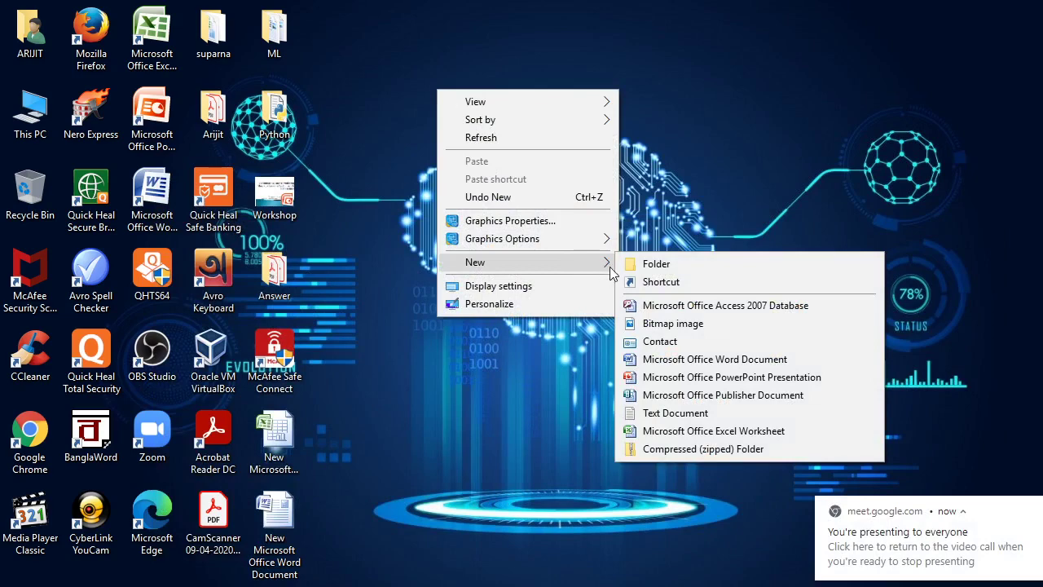
left_click(735, 432)
key("Return")
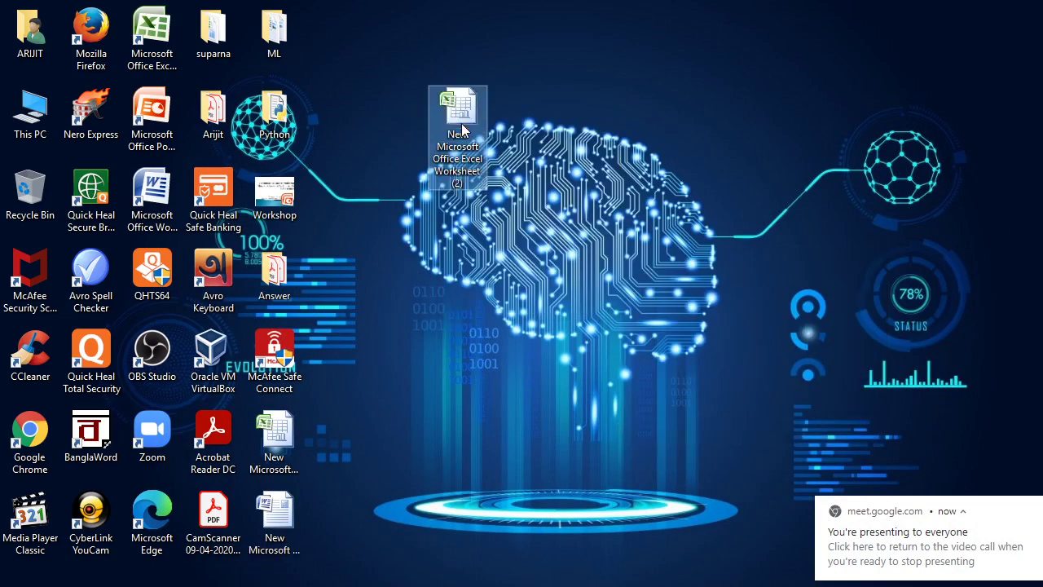
Open the new workbook maximized and merge and centre cells A1:J2
double_click(462, 131)
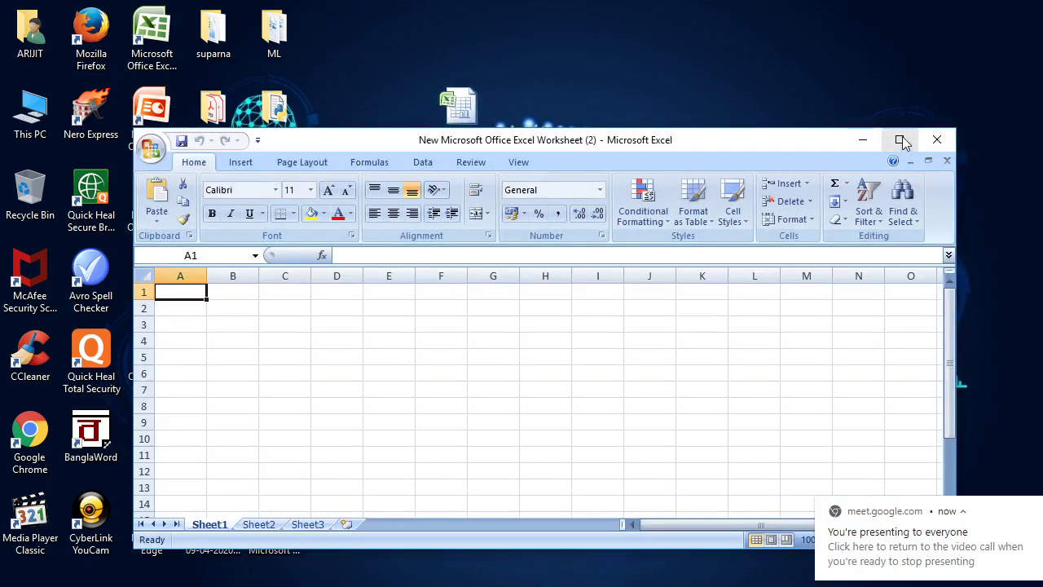
left_click(899, 140)
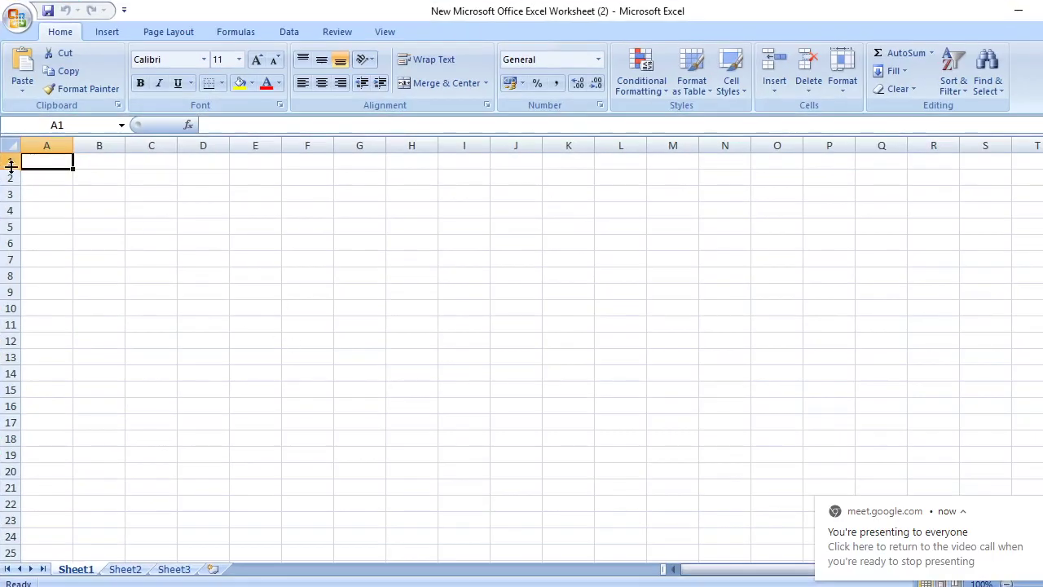
left_click(52, 175)
left_click(40, 160)
left_click_drag(71, 162, 510, 179)
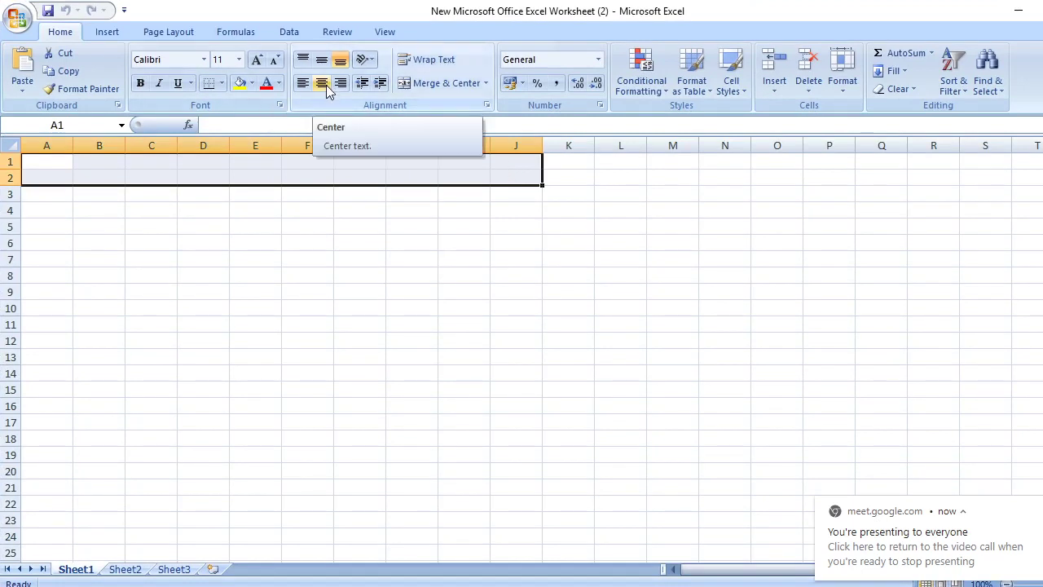
left_click(430, 84)
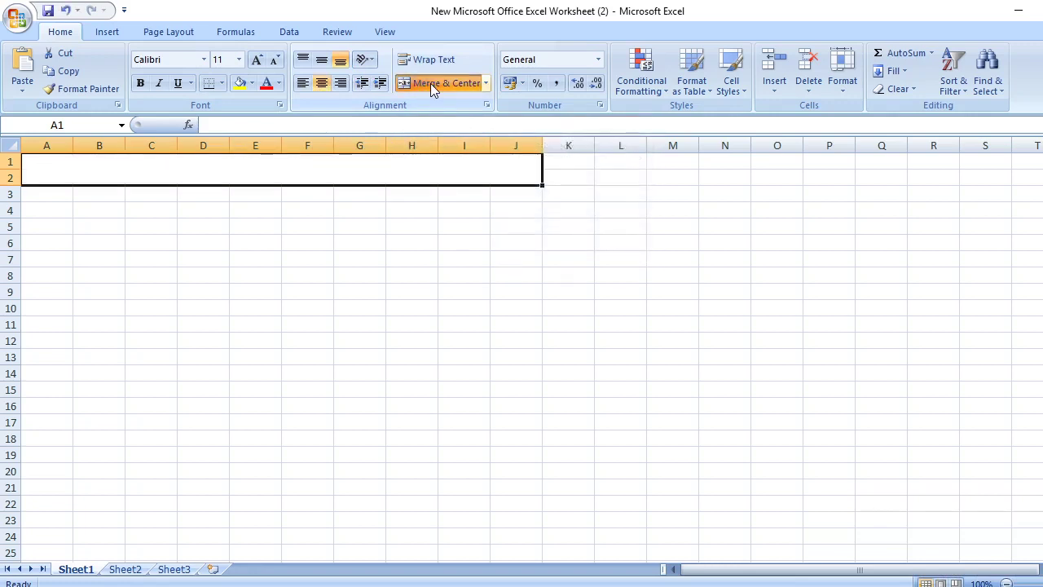
Enter the title 'ALLIED CORPORATION' in the merged A1:J2 cell
double_click(289, 171)
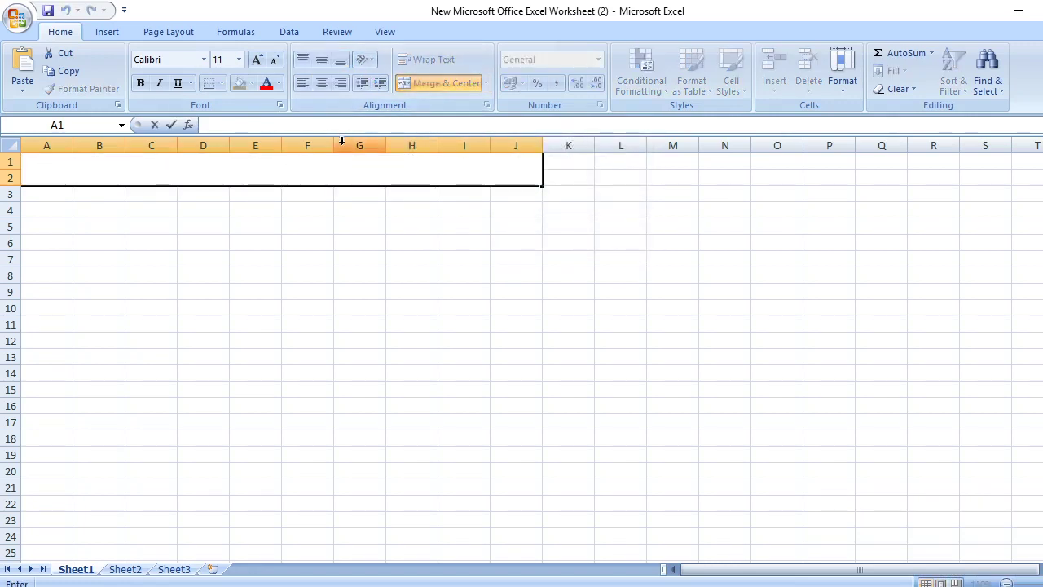
type("All")
type("ALLIE")
type("D")
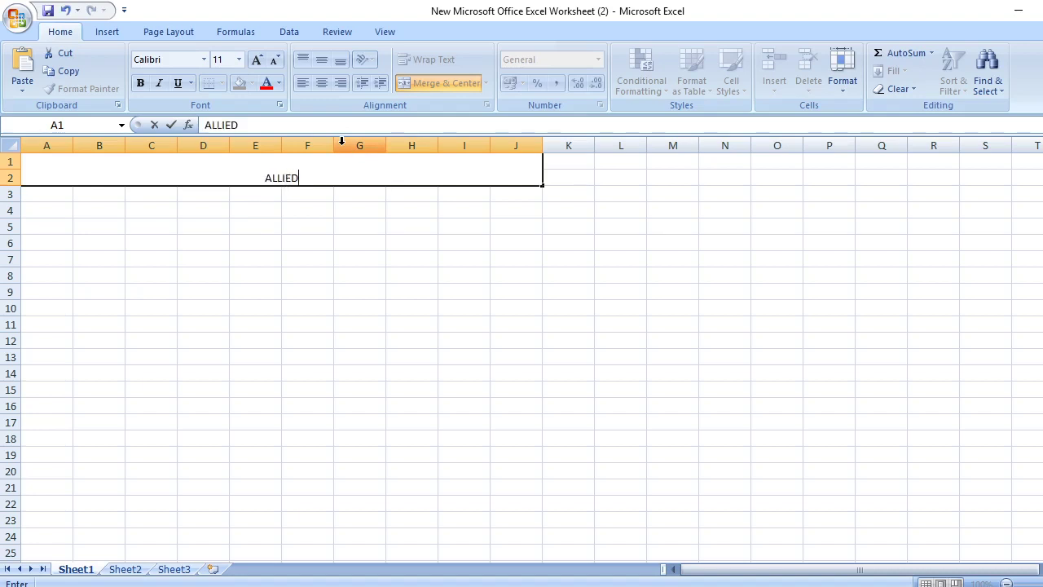
type(" COR")
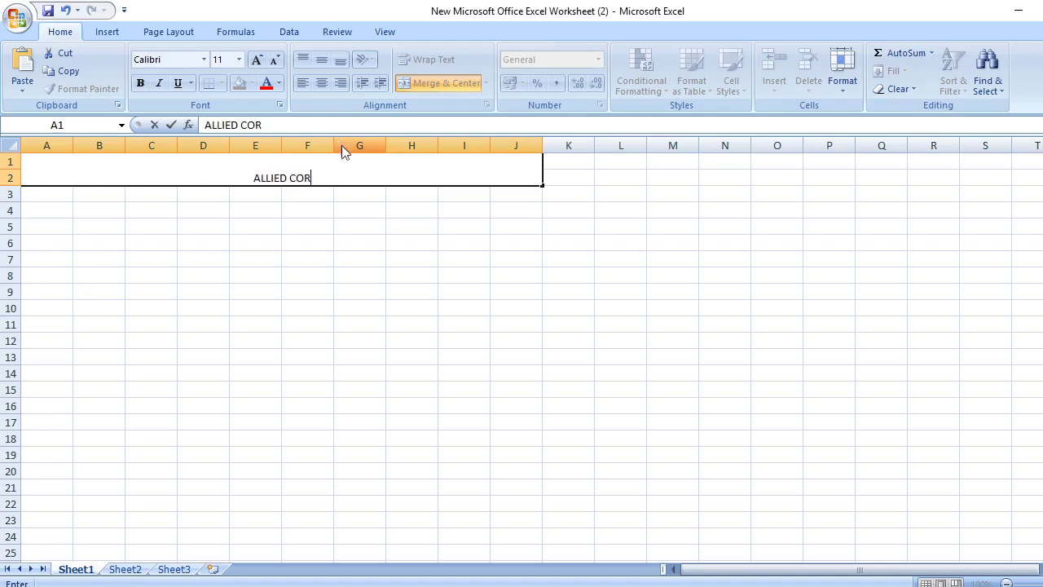
type("POR")
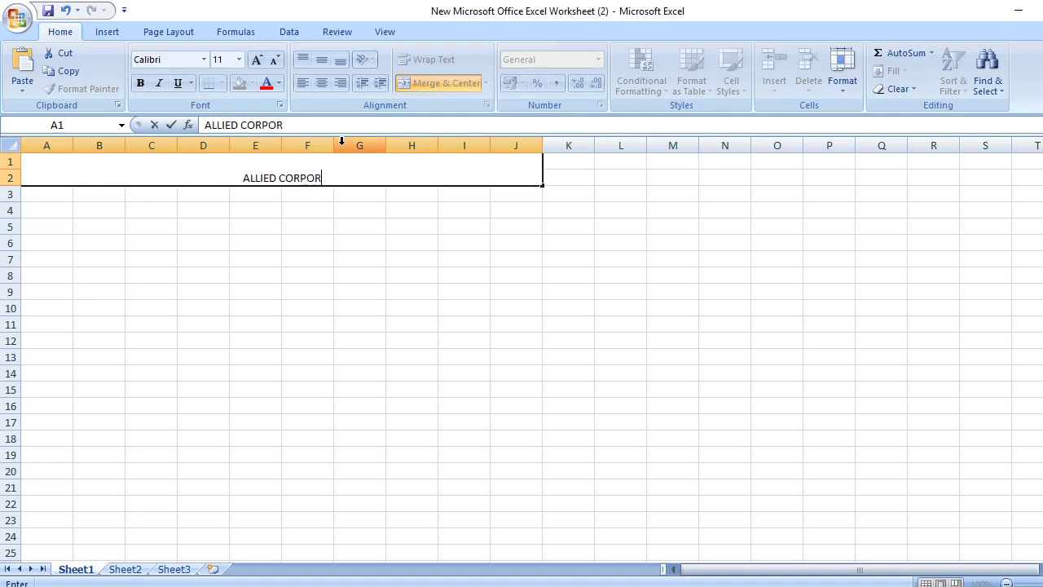
type("ATION")
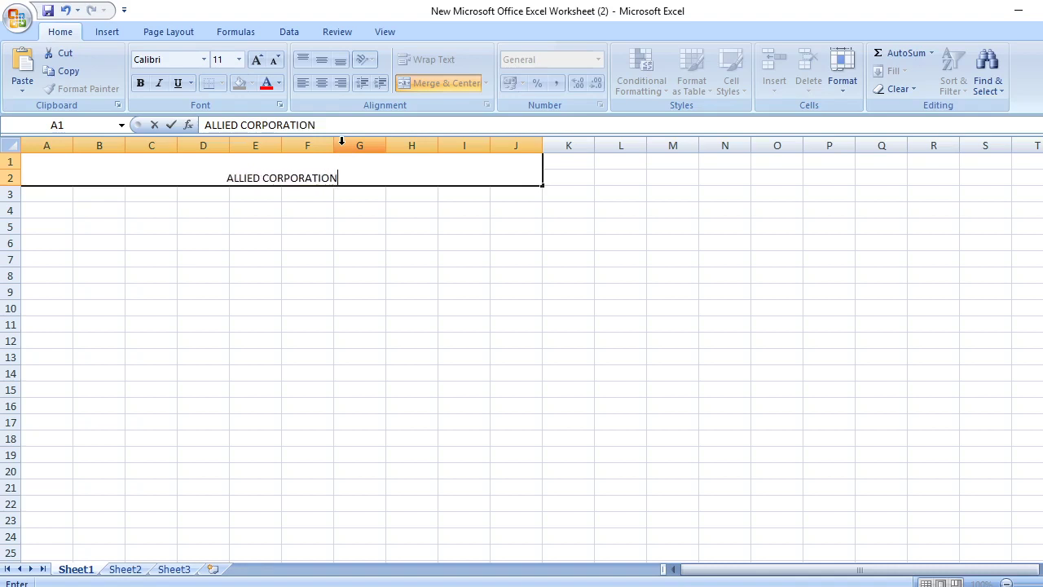
left_click_drag(228, 178, 358, 174)
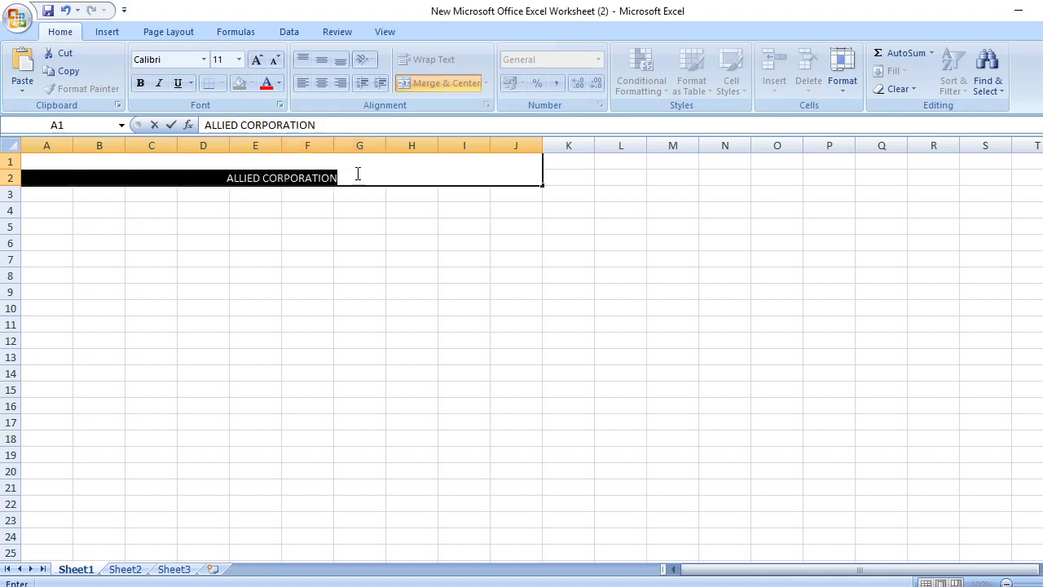
Format the ALLIED CORPORATION title as 14-point, bold, red text
left_click(239, 65)
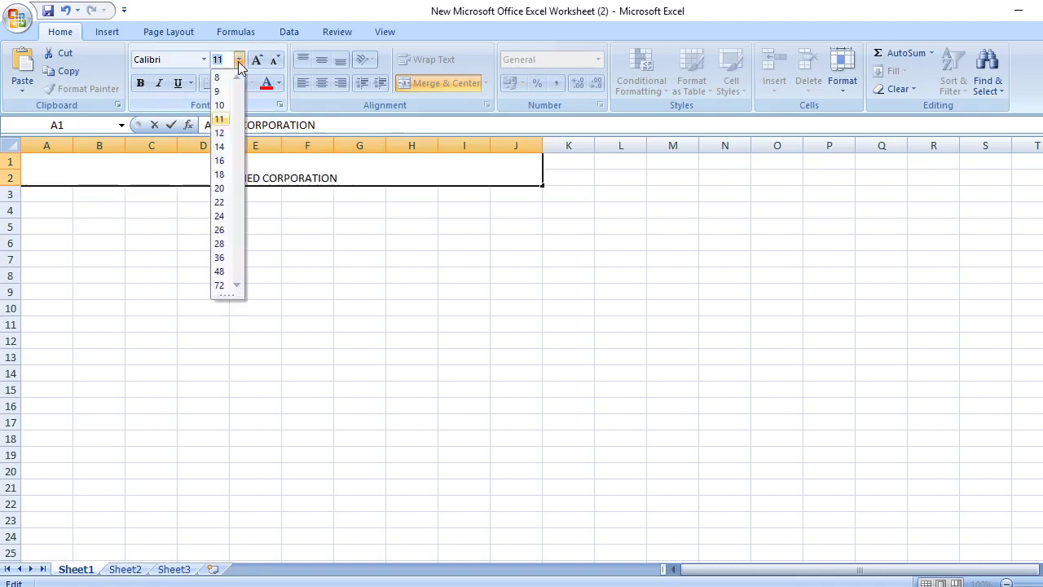
left_click(220, 148)
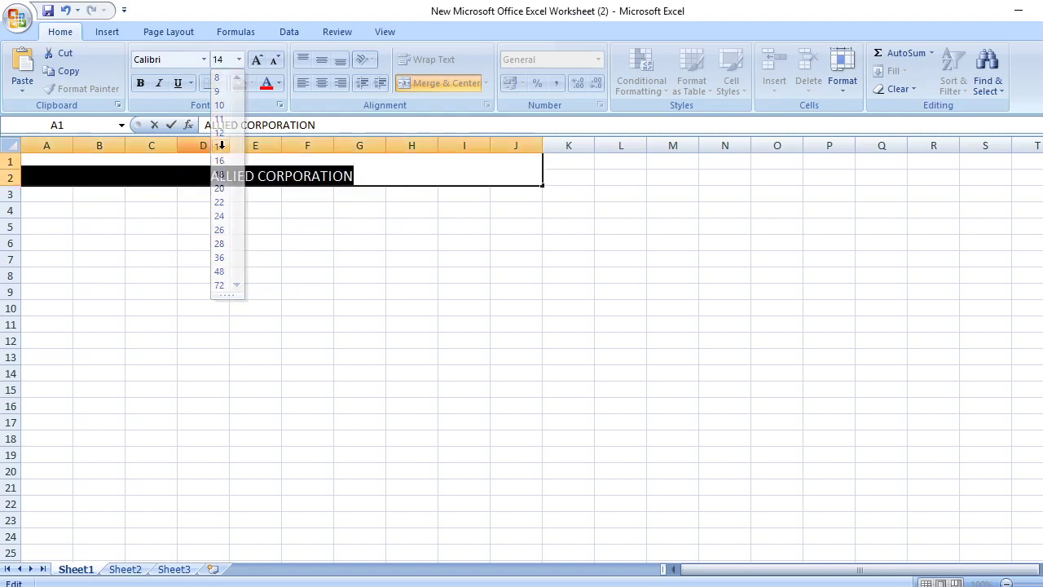
left_click(141, 83)
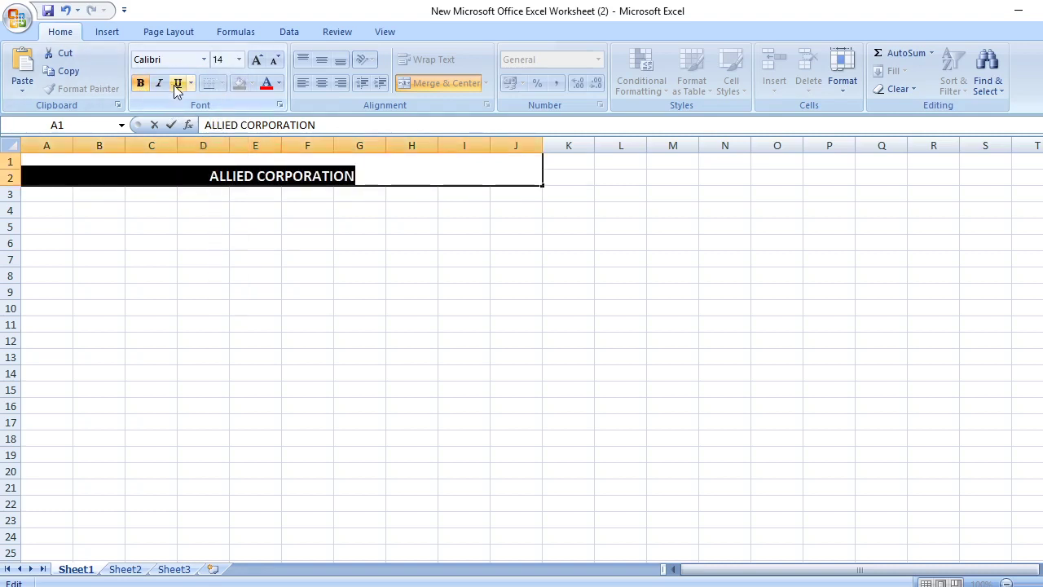
left_click(278, 85)
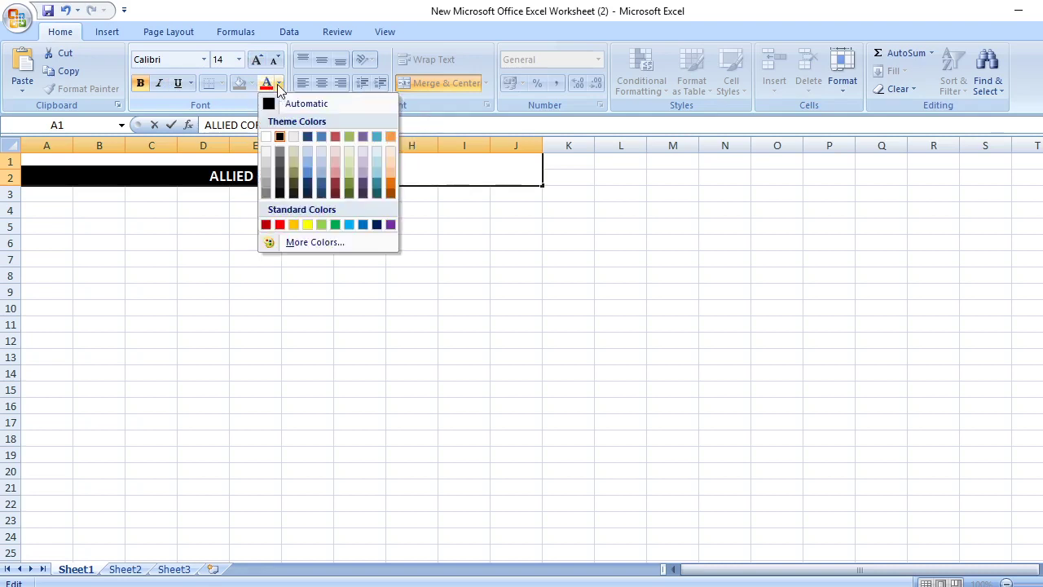
left_click(279, 224)
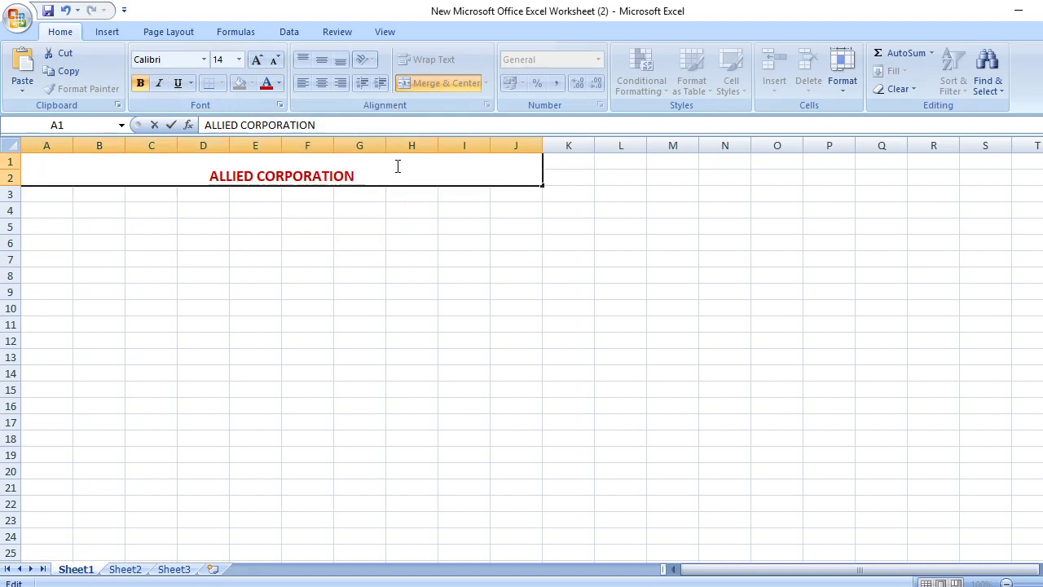
left_click(51, 196)
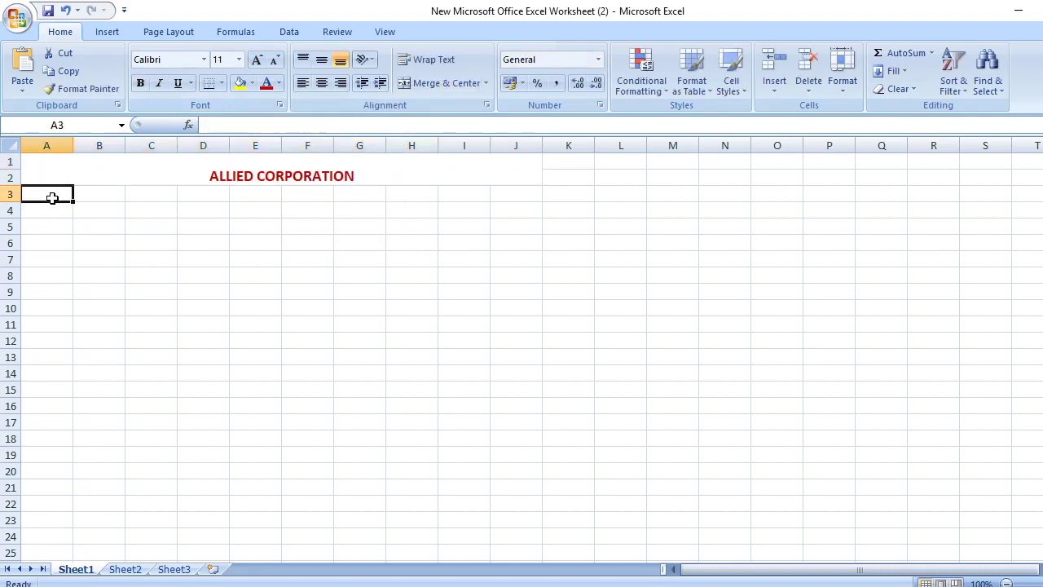
left_click(70, 145)
Widen column A and enter the header DEPARTMENT in A3
left_click_drag(73, 144, 96, 143)
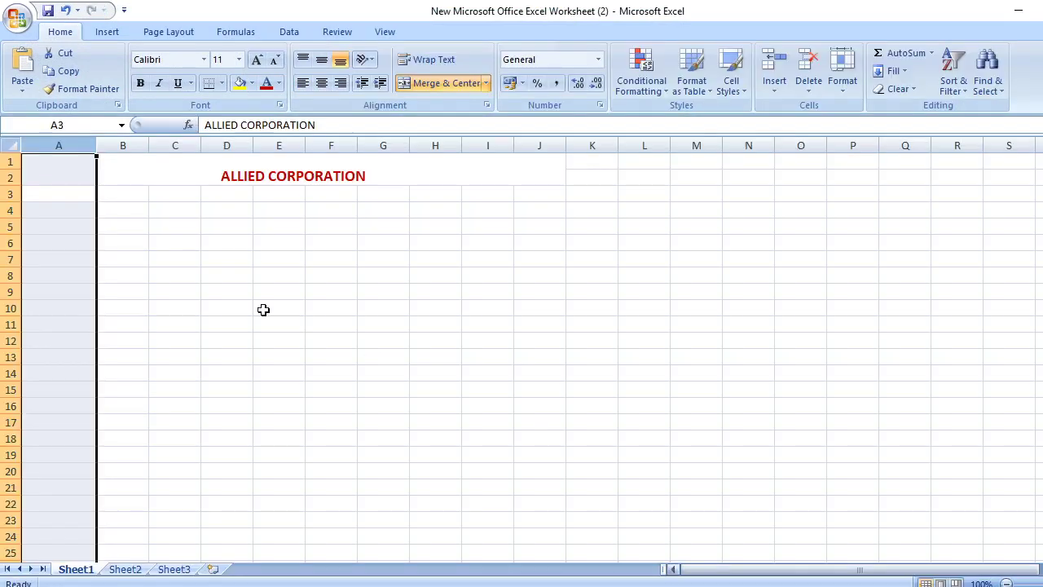
left_click(68, 192)
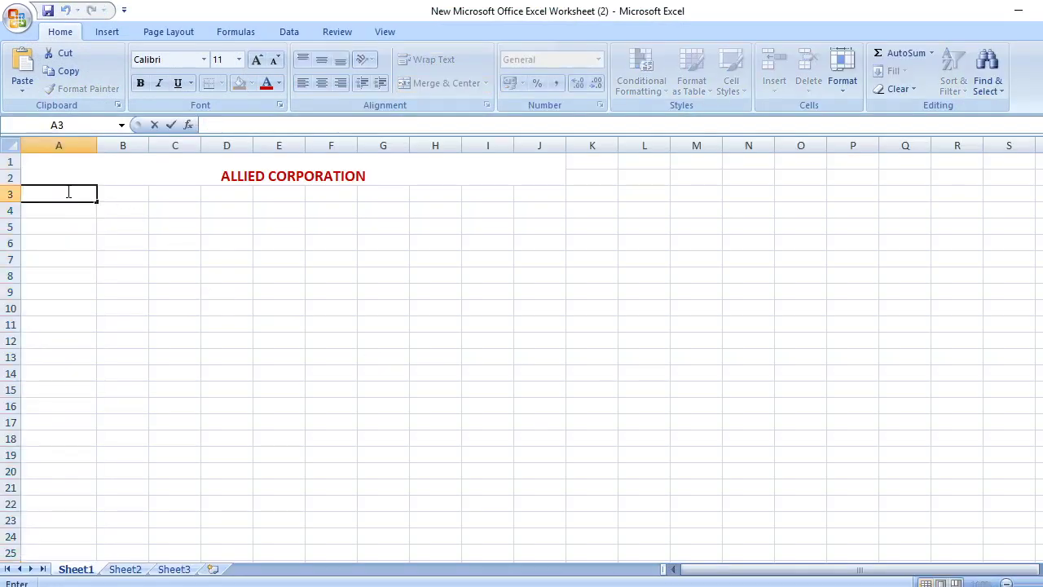
type("dePARTMENT")
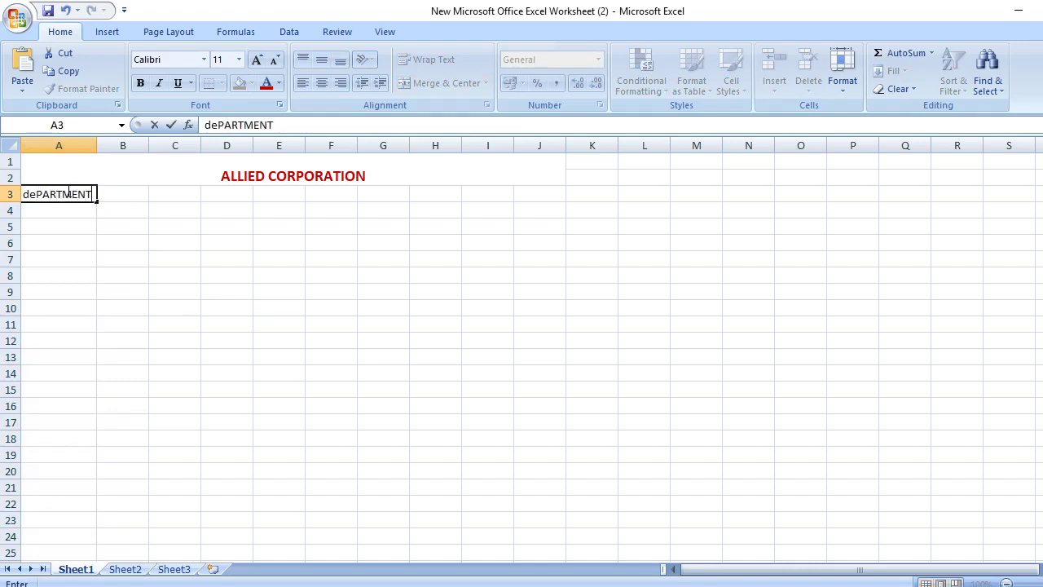
key("BackSpace")
key("BackSpace")
key("BackSpace")
key("BackSpace")
key("BackSpace")
key("BackSpace")
key("BackSpace")
key("BackSpace")
key("BackSpace")
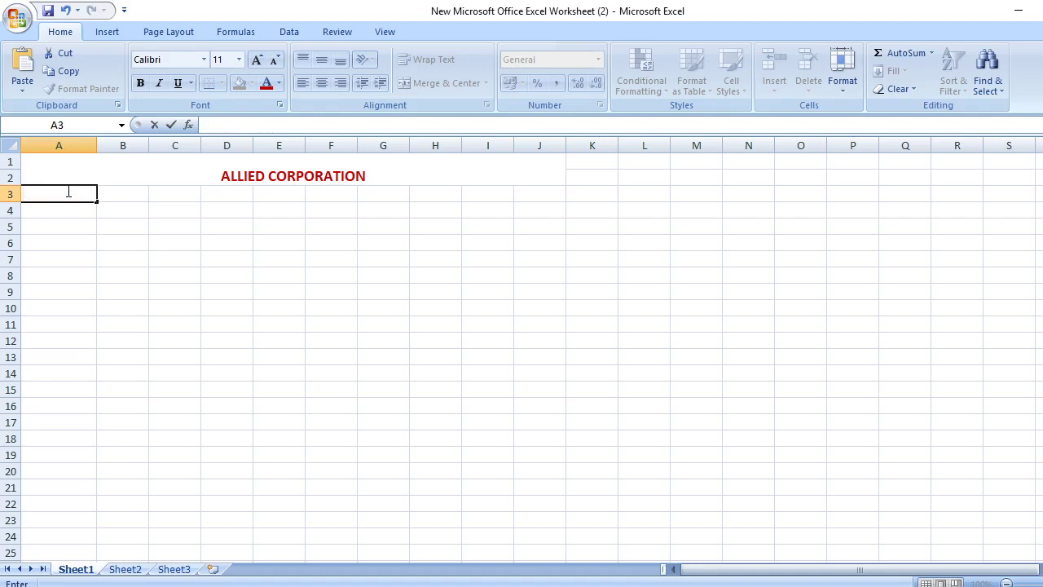
type("DEPARTMENT")
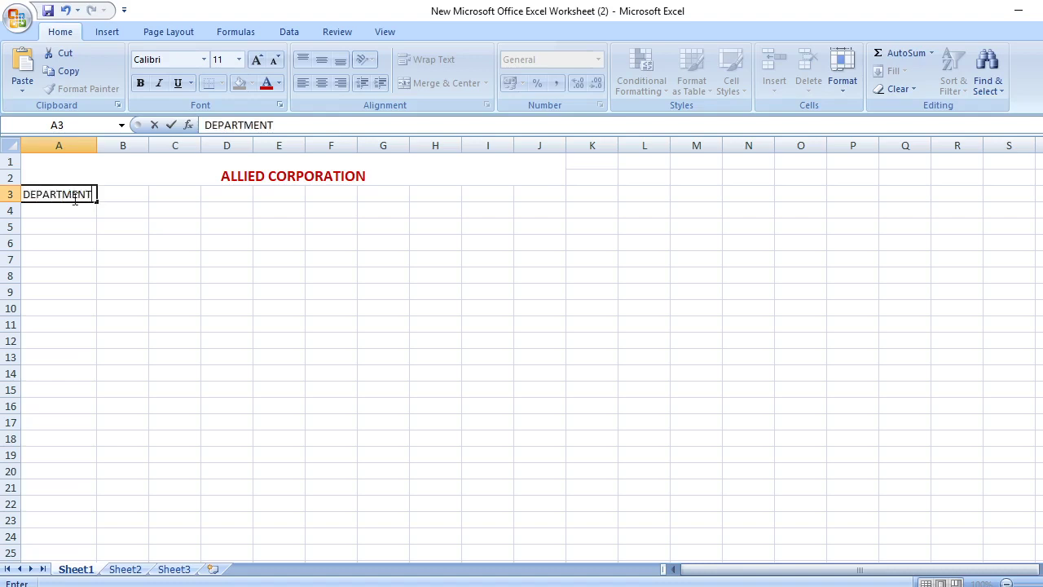
left_click(104, 194)
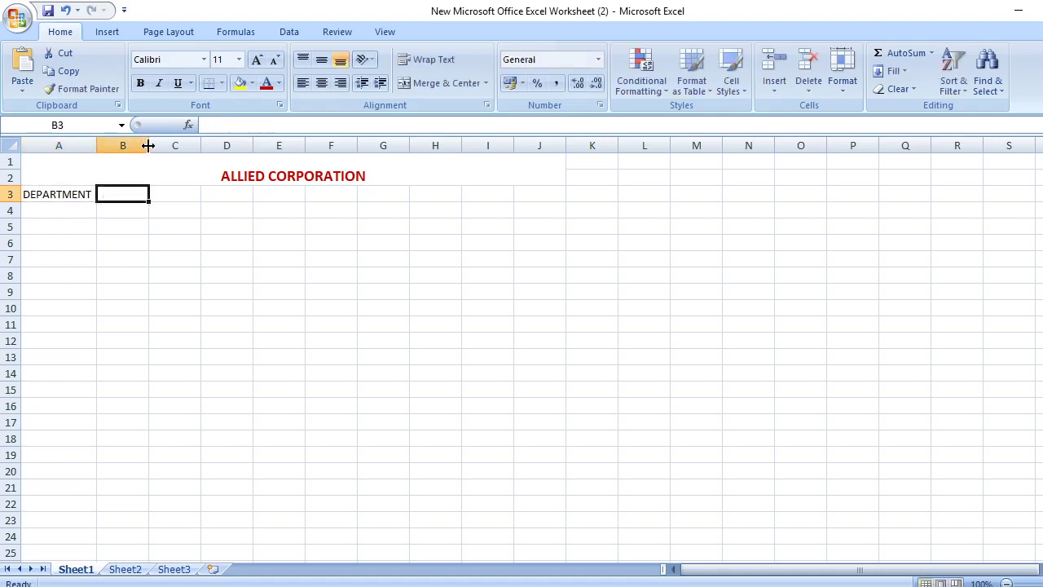
Widen column B and enter DESIGNATION in B3 and SALARY in C3
left_click_drag(150, 145, 198, 145)
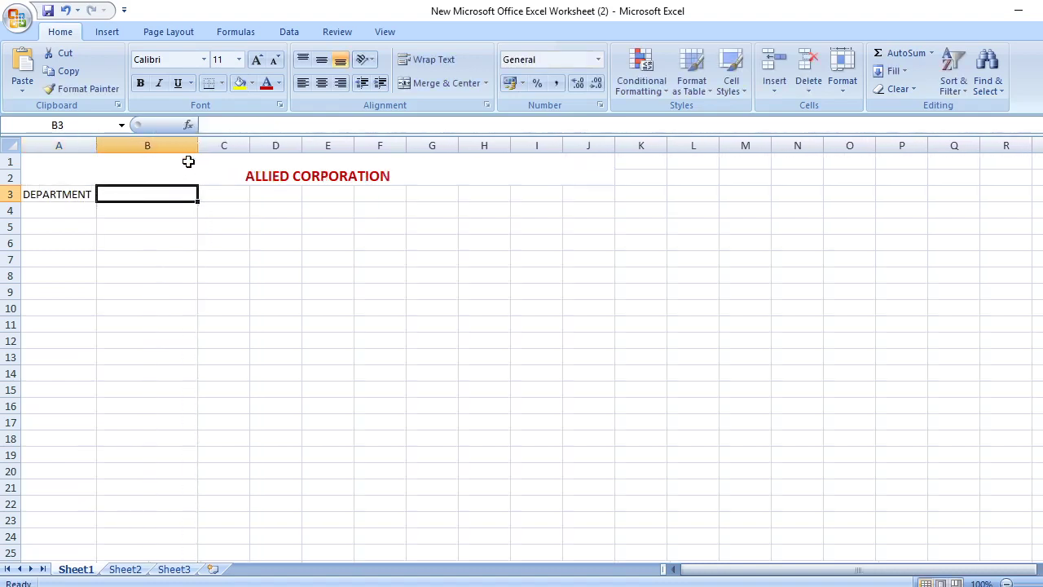
double_click(158, 193)
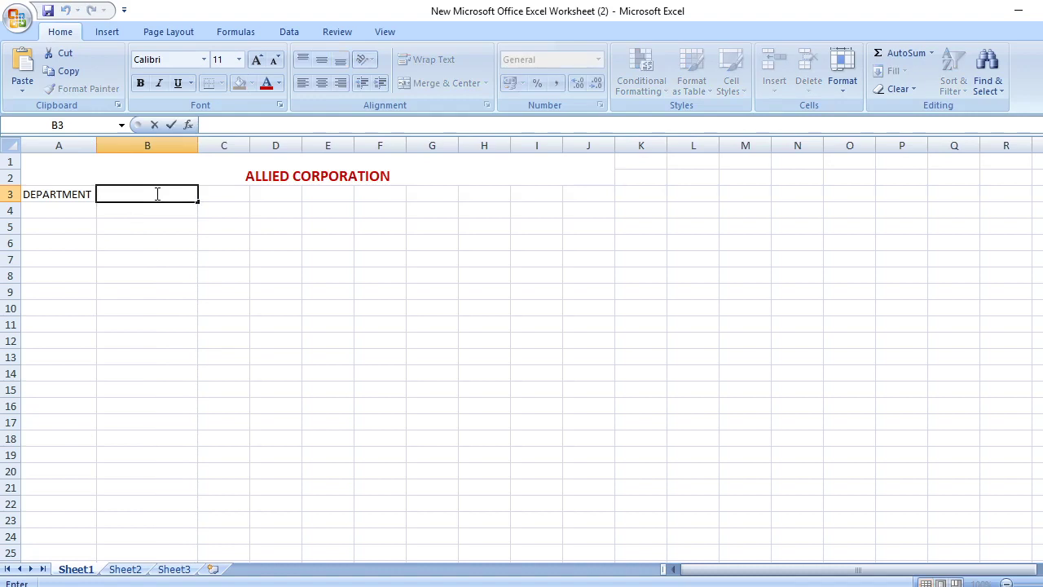
type("DESIGNA")
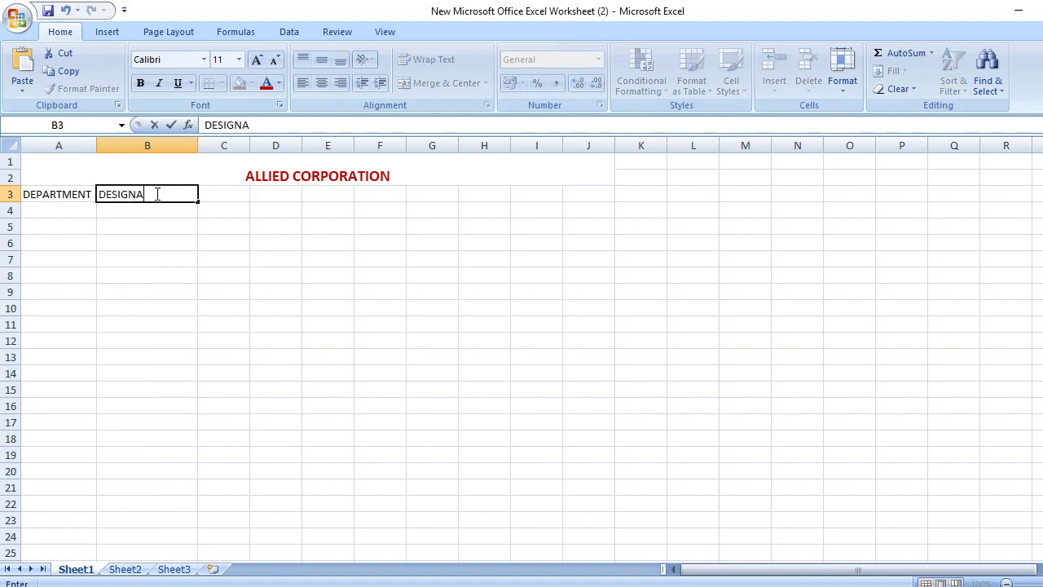
type("TION")
double_click(219, 194)
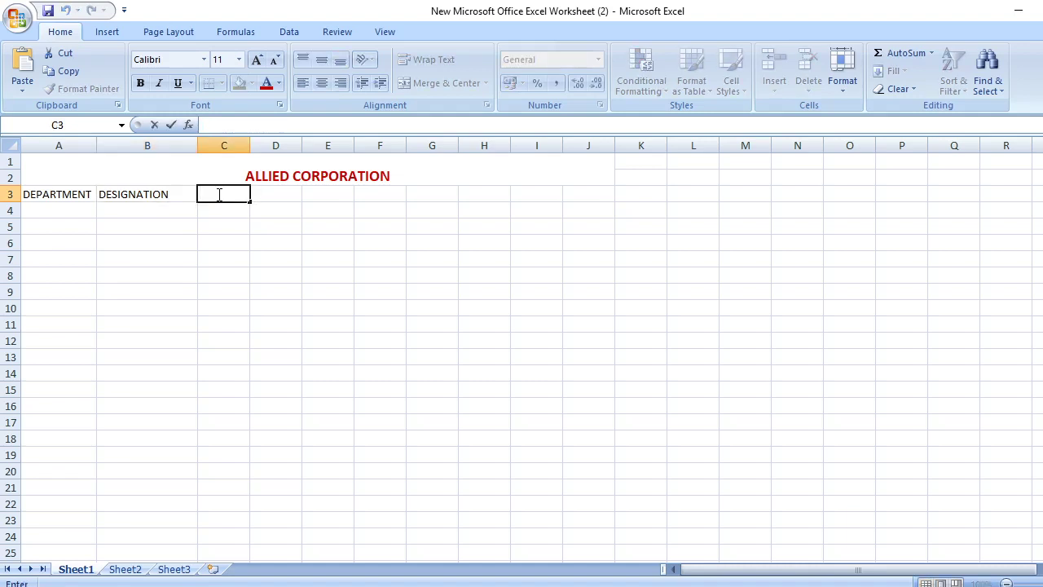
type("SALARY")
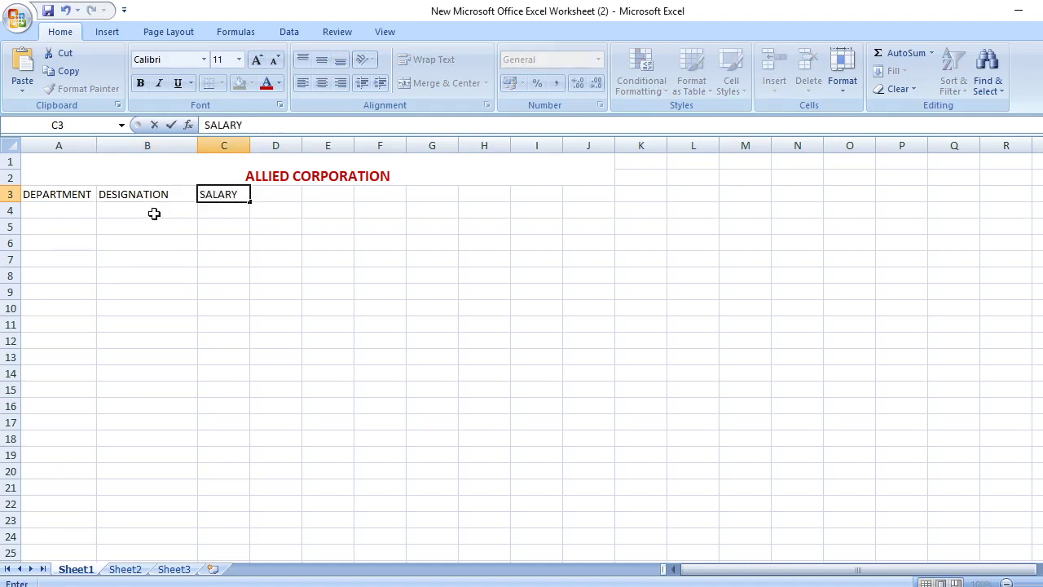
left_click(148, 263)
Centre A3:F15 and make the headers bold in a dark blue font colour
left_click_drag(33, 198, 356, 386)
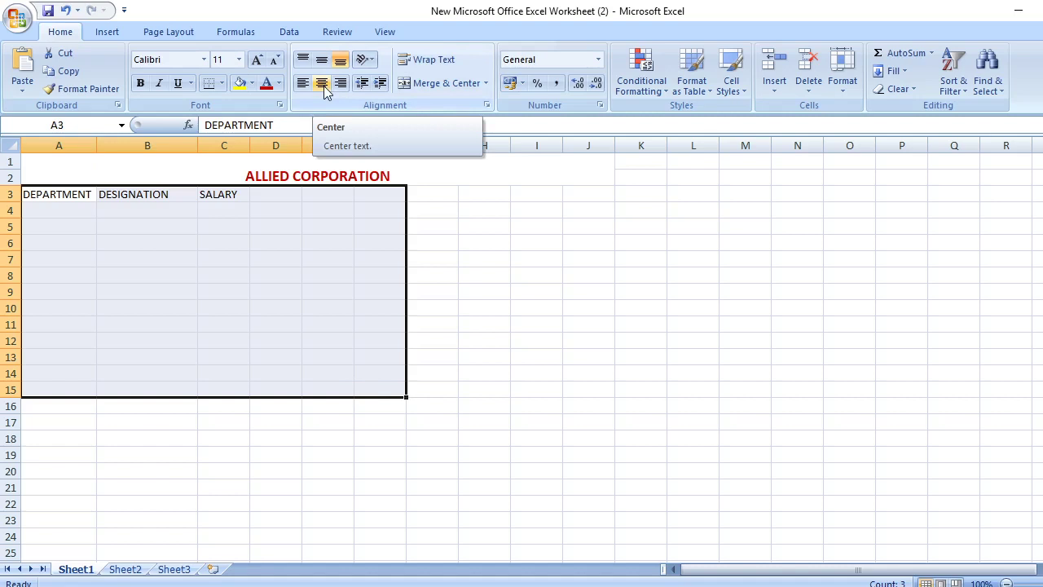
left_click(323, 84)
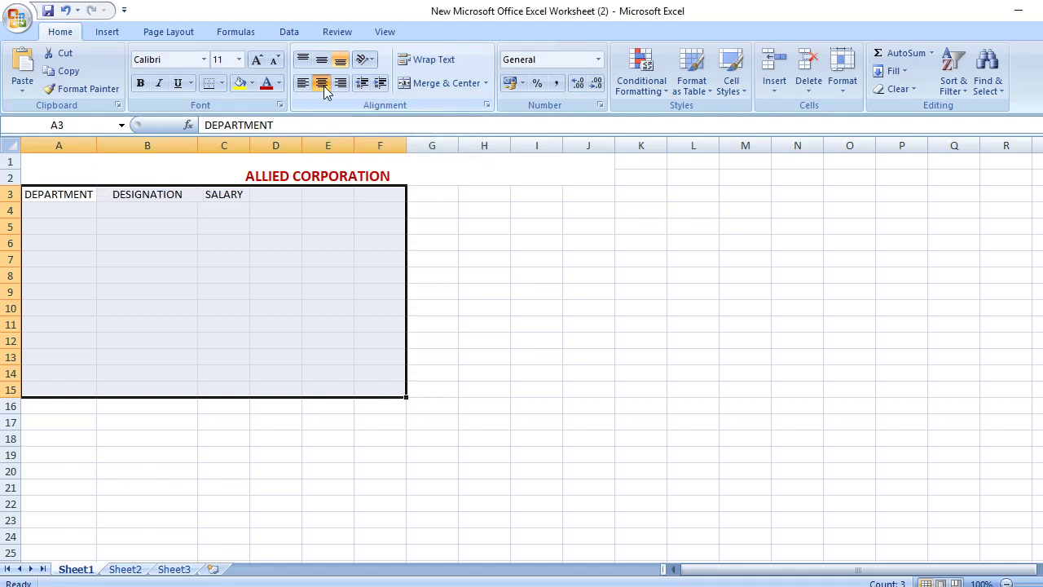
left_click(141, 84)
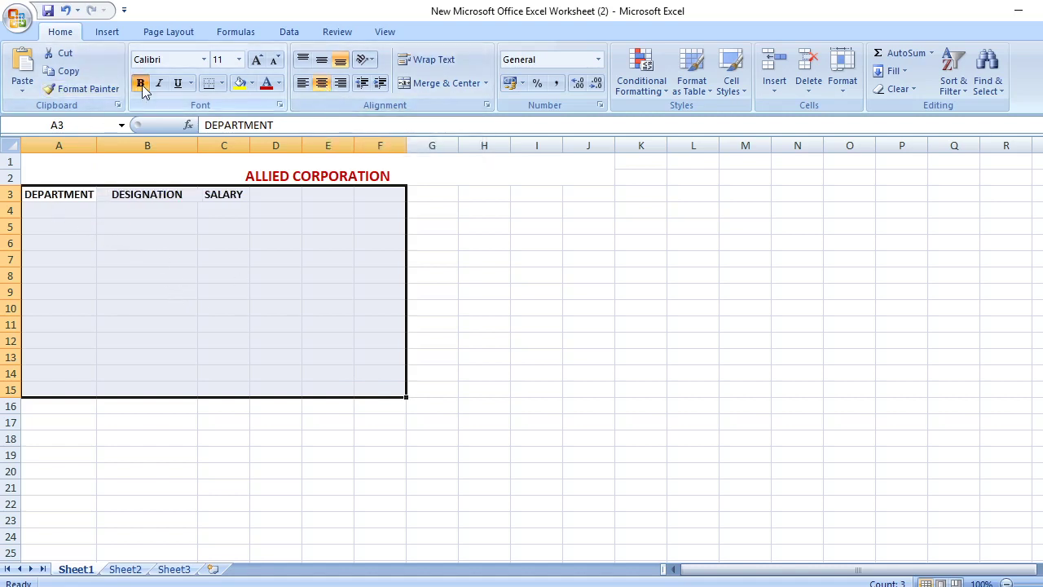
left_click(278, 83)
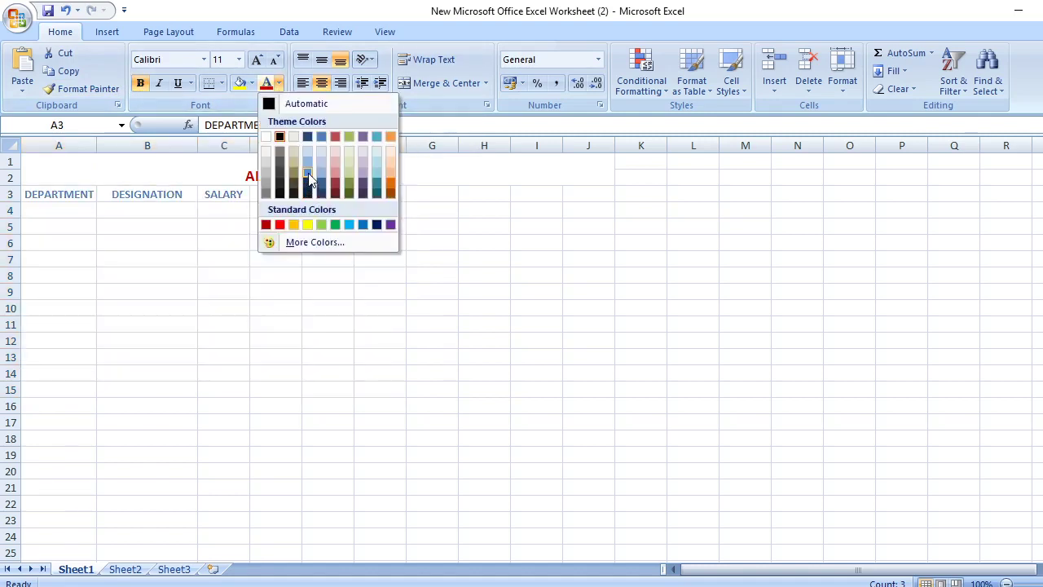
left_click(312, 193)
Widen column A further so DEPARTMENT fits, checking the Word assignment briefly
left_click(469, 373)
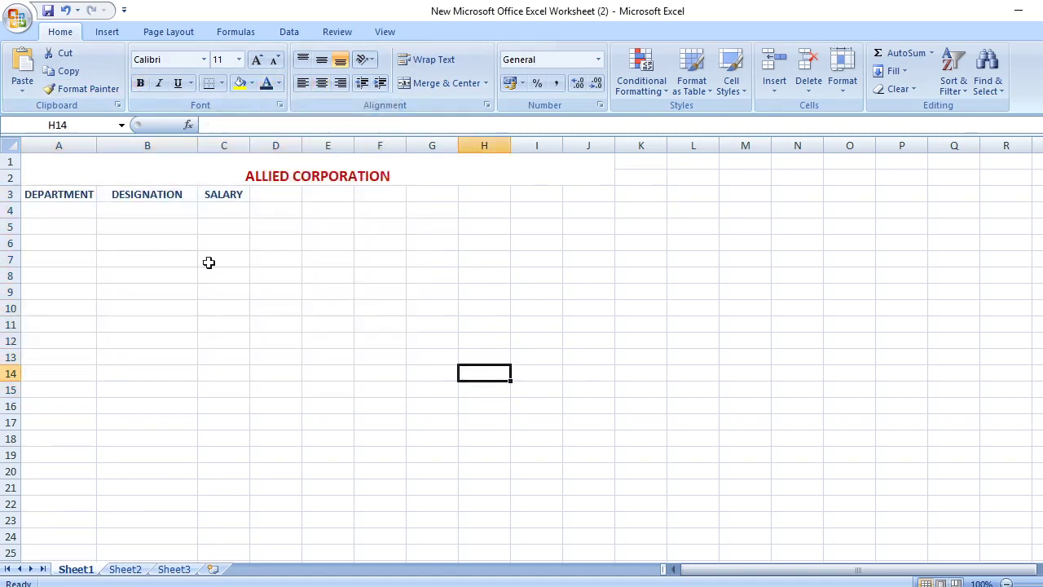
left_click_drag(96, 142, 116, 142)
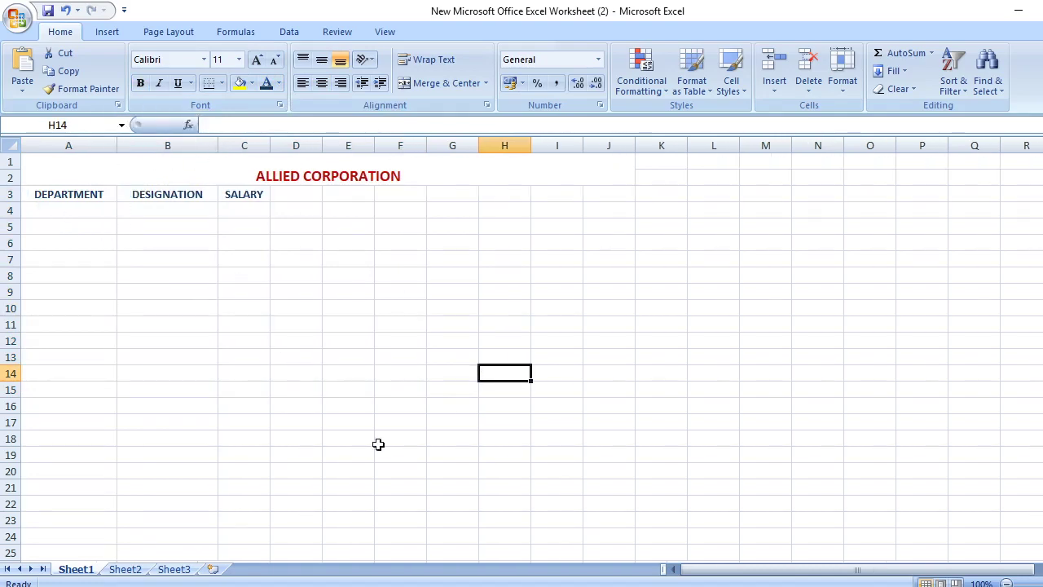
key("alt+Tab")
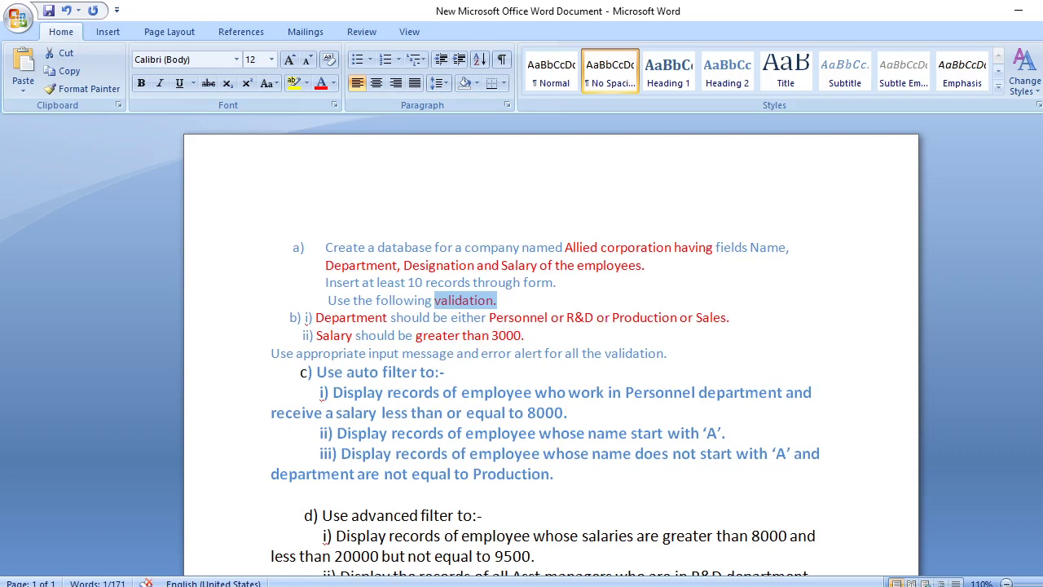
left_click(542, 538)
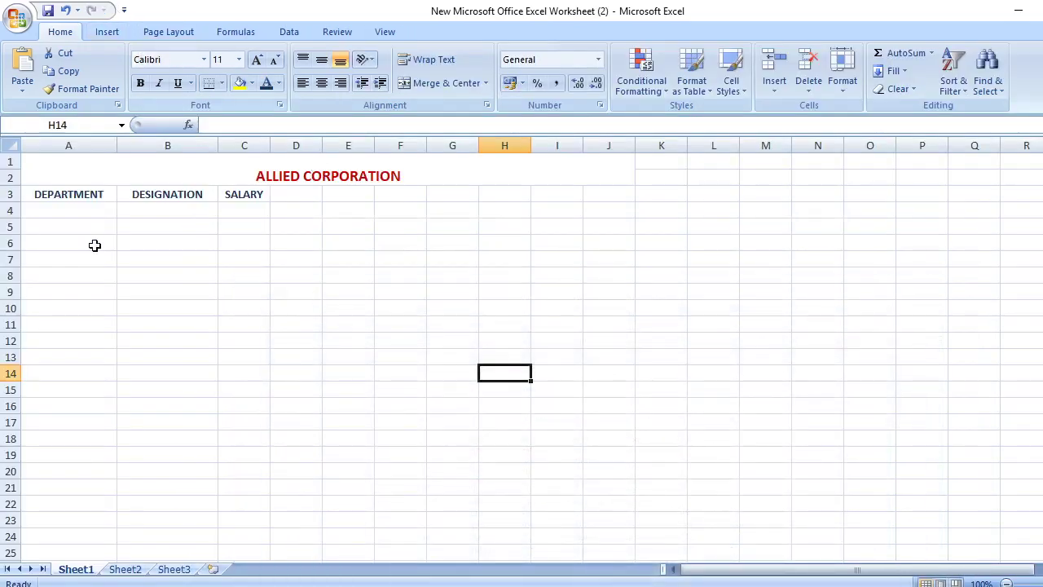
left_click(71, 194)
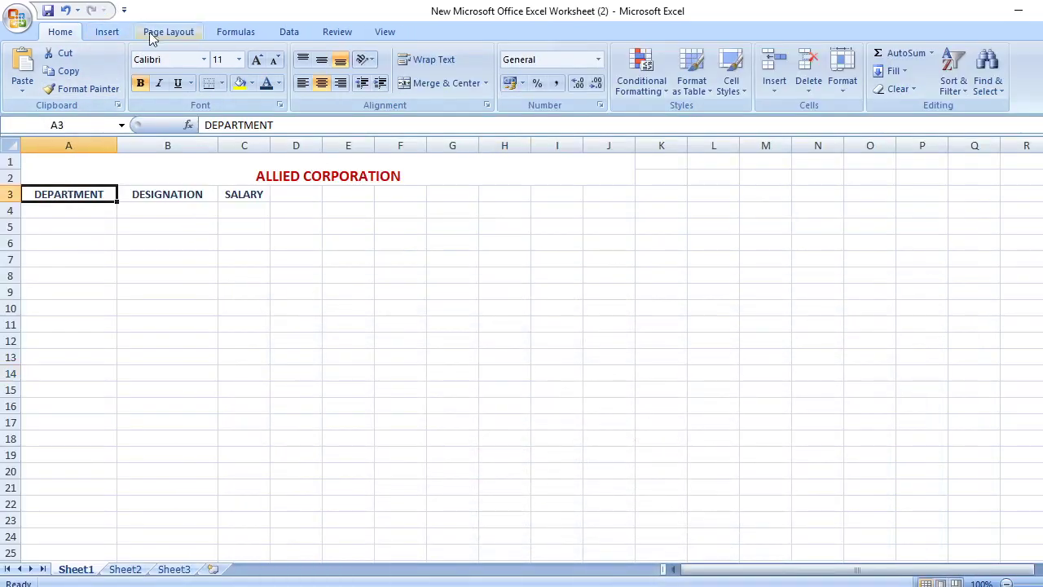
Preview the Data Validation options, try selecting A3:A12, then switch to the Word assignment
left_click(106, 35)
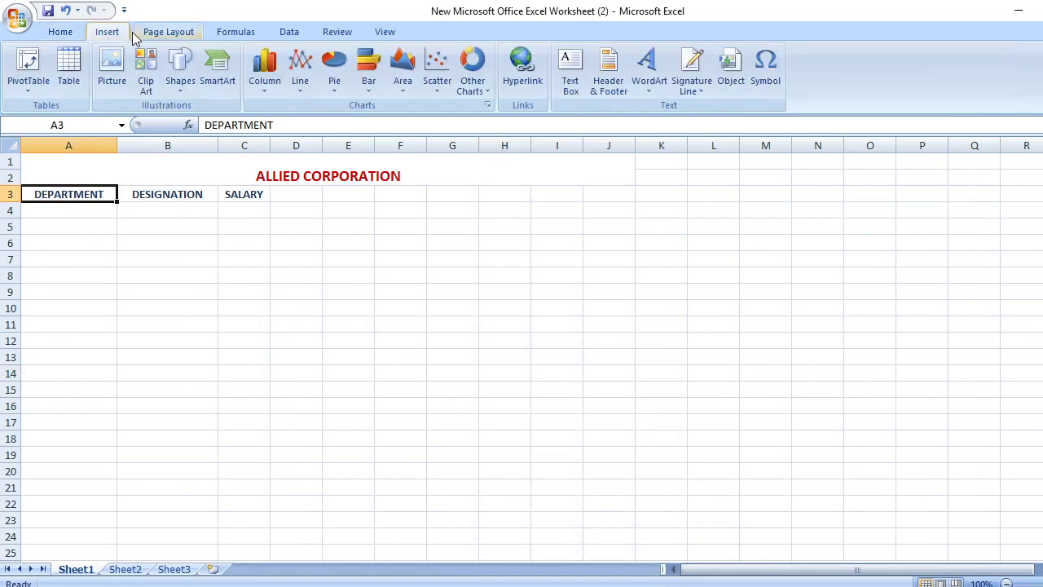
left_click(289, 35)
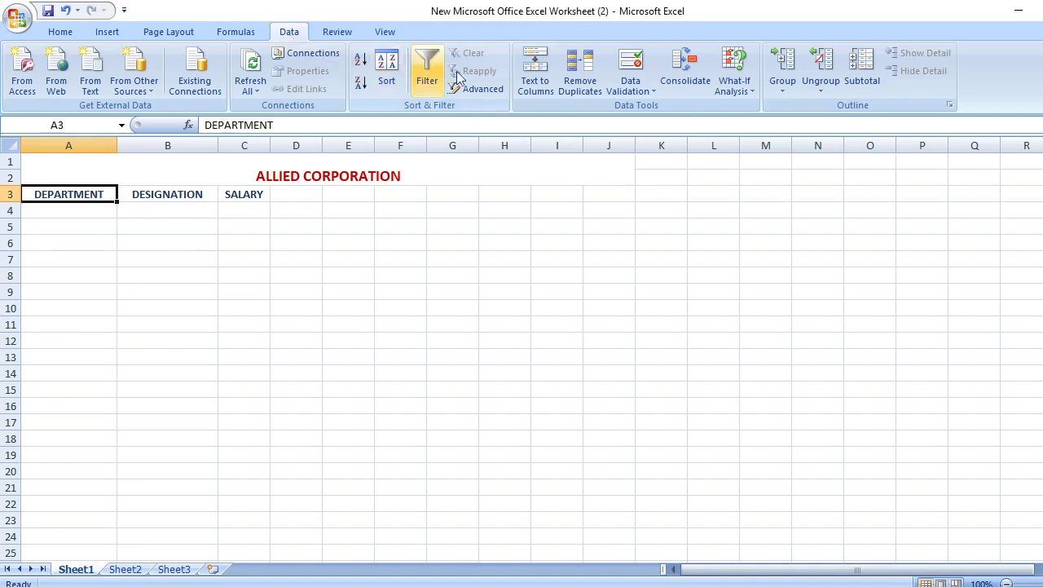
left_click(653, 95)
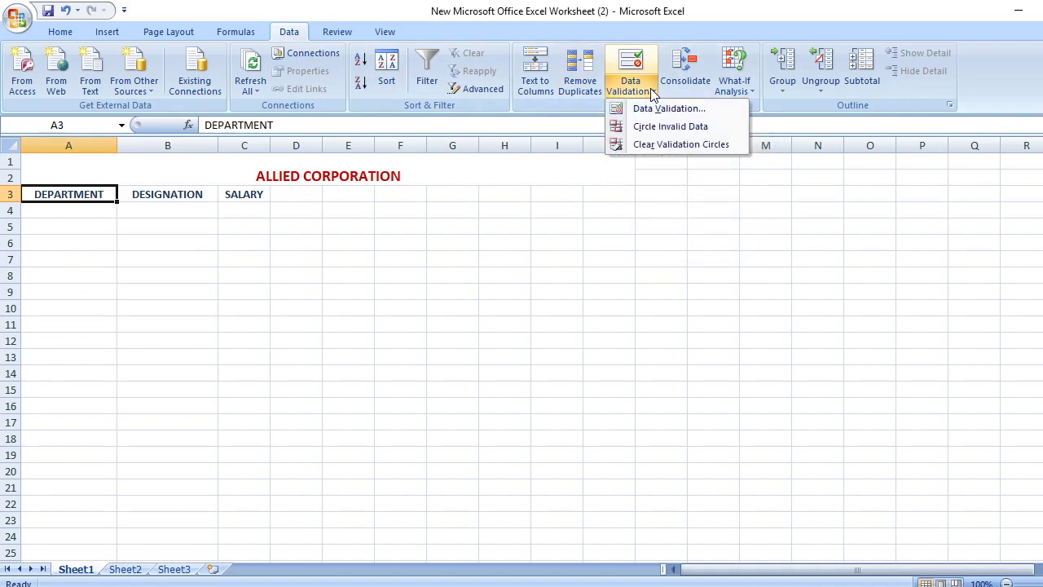
left_click(578, 195)
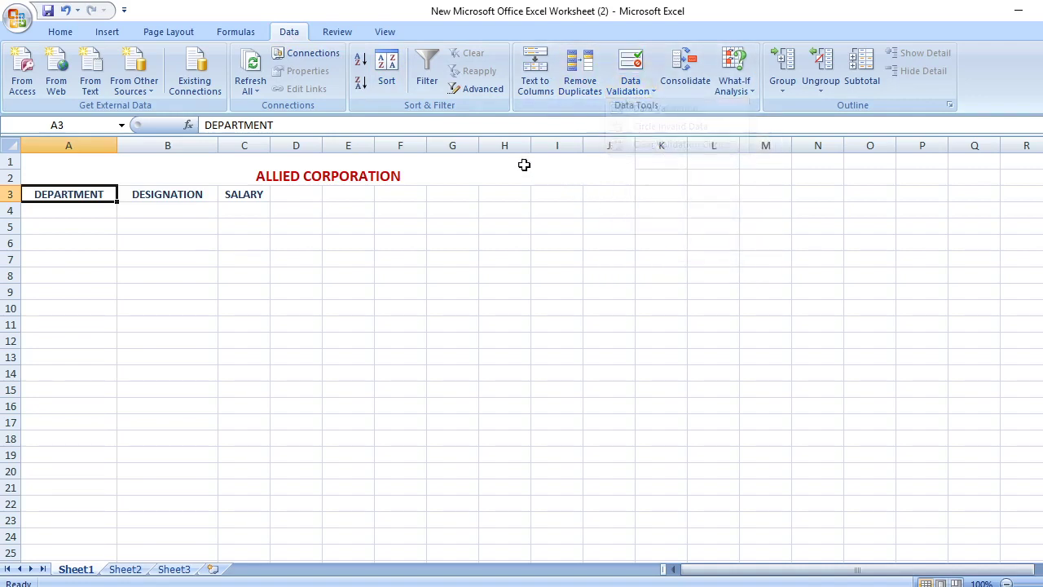
left_click(56, 238)
left_click_drag(51, 196, 59, 378)
left_click(229, 306)
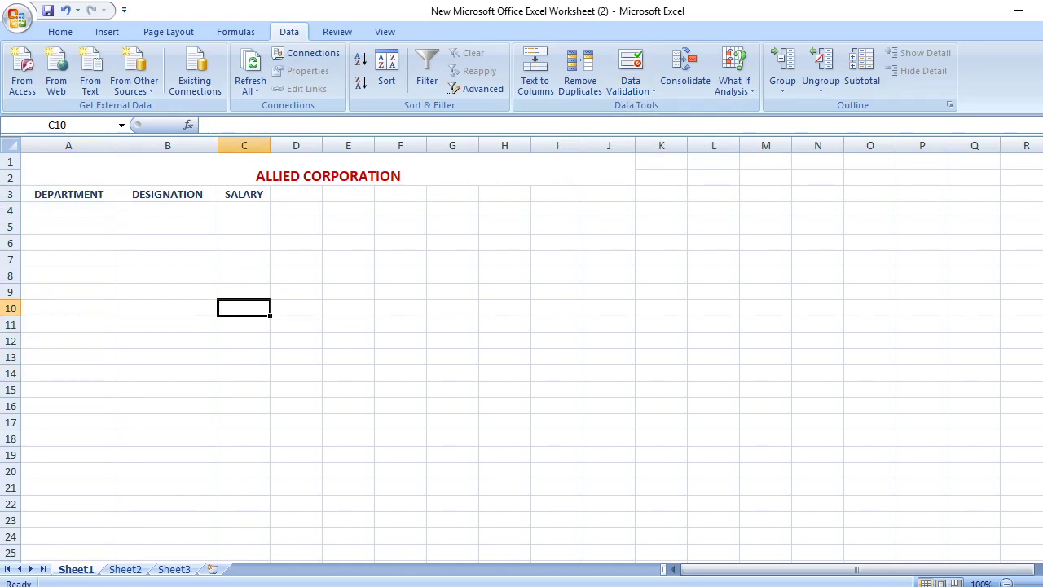
key("alt+Tab")
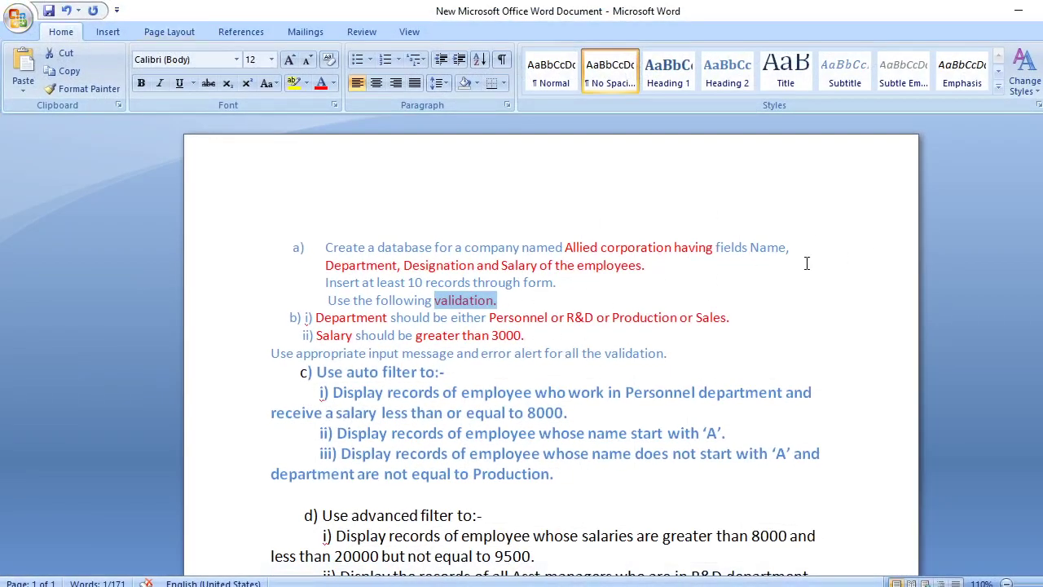
Colour the field 'Name,' red in the assignment and switch back to Excel
left_click_drag(751, 248, 814, 275)
left_click(737, 269)
left_click_drag(749, 248, 802, 250)
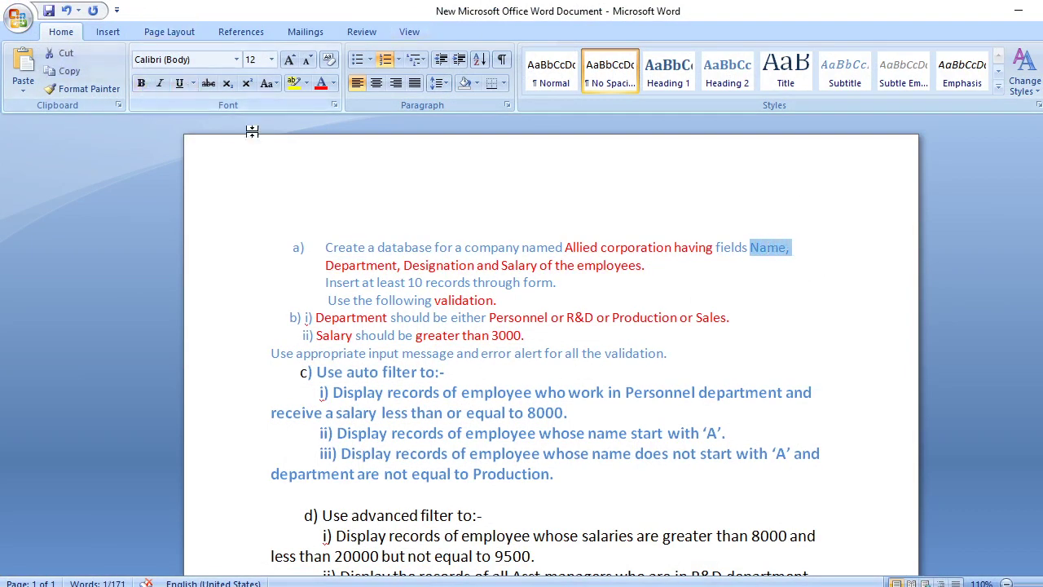
left_click(323, 90)
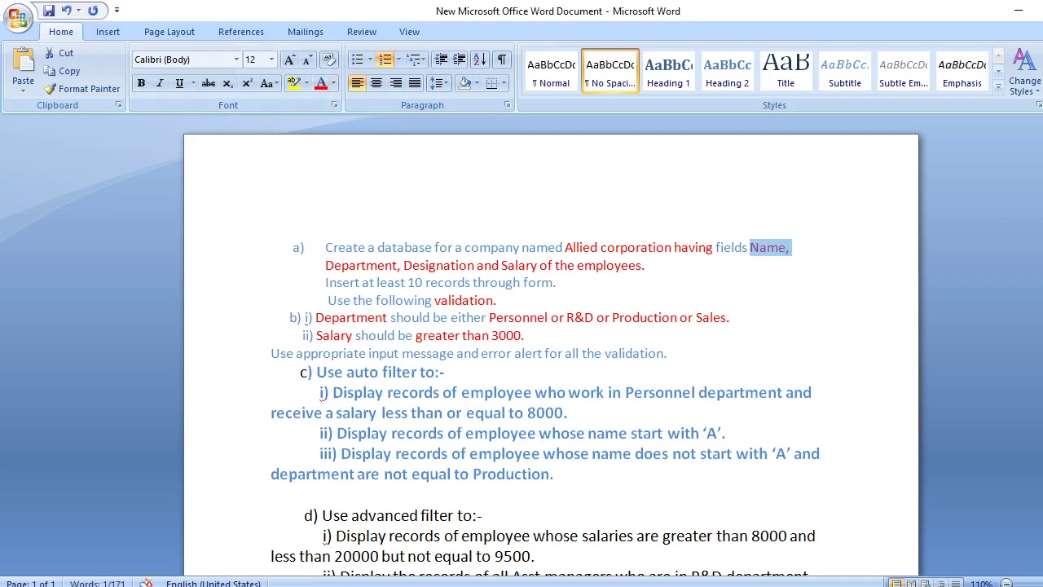
left_click(574, 538)
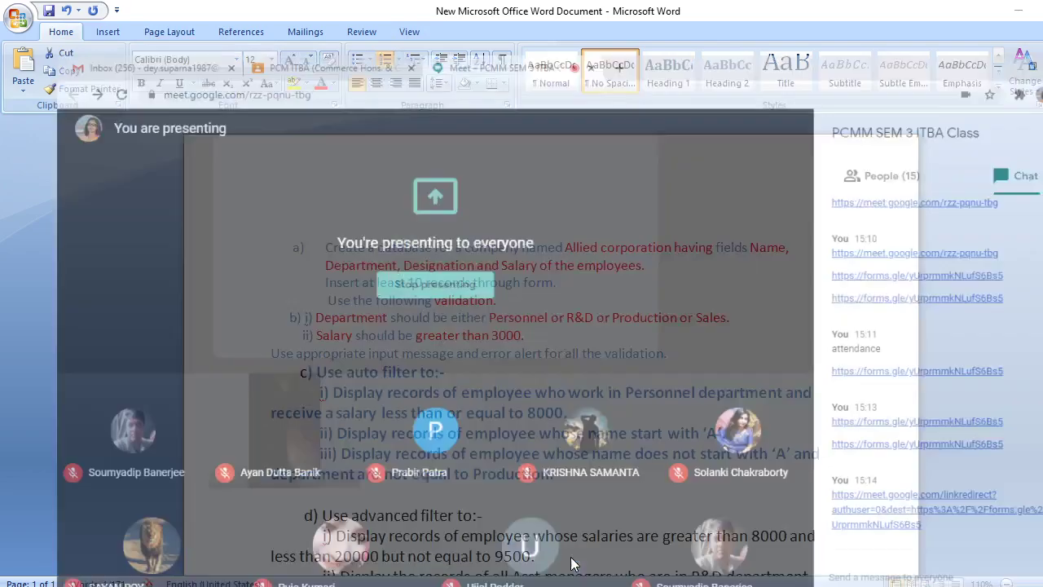
key("alt+Tab")
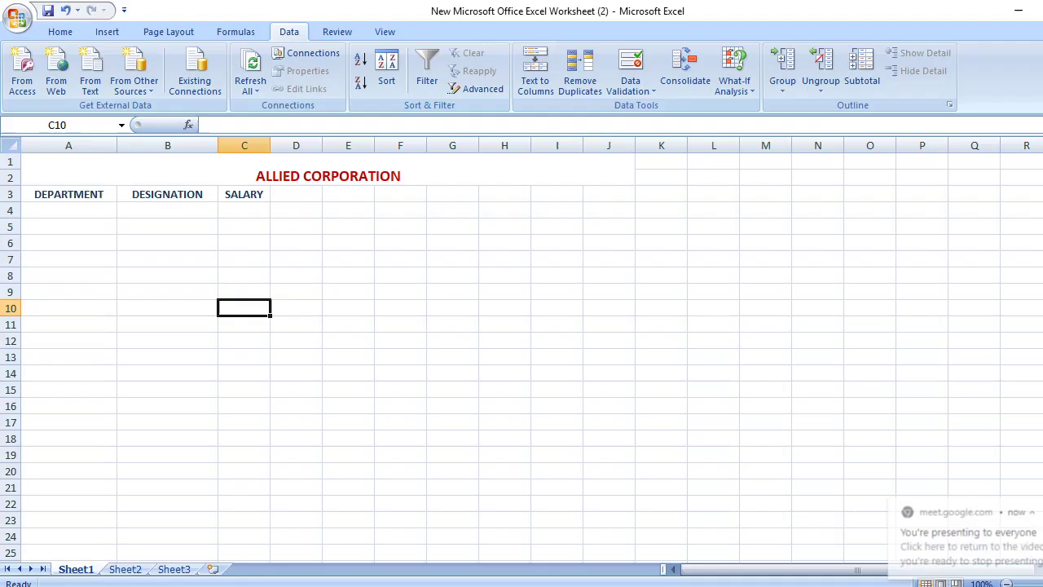
Copy the three headers from A3:C3 into B3:D3
left_click_drag(35, 195, 241, 192)
key("ctrl+c")
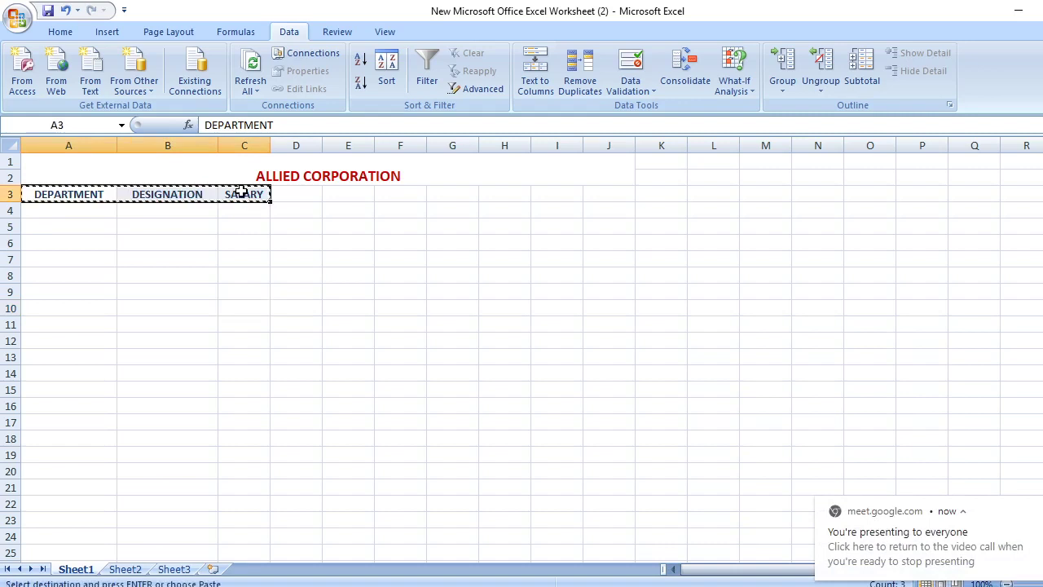
left_click(155, 194)
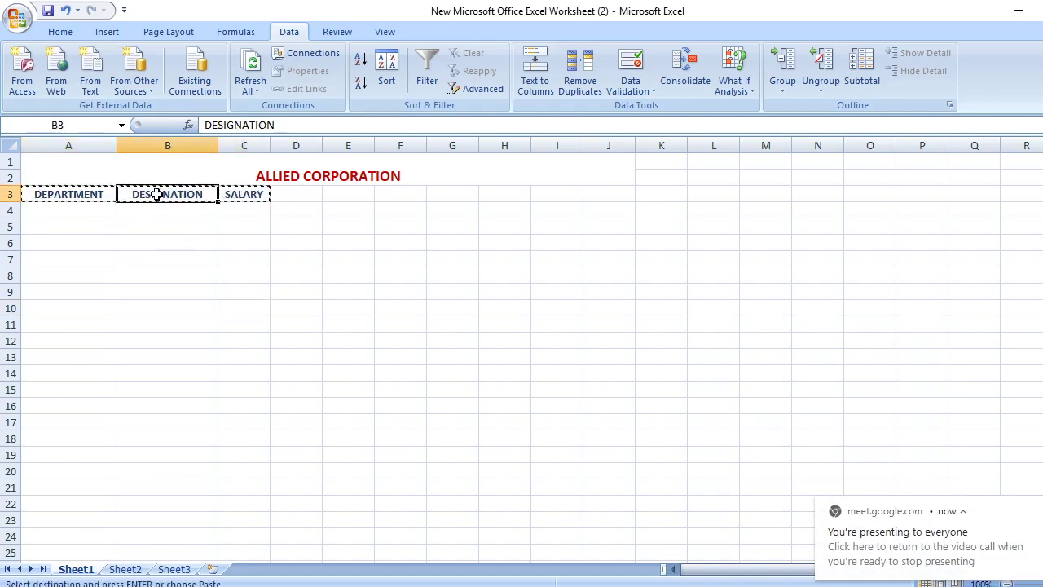
key("ctrl+v")
Enter the header NAME in A3 and select the table area below the headers
left_click(72, 198)
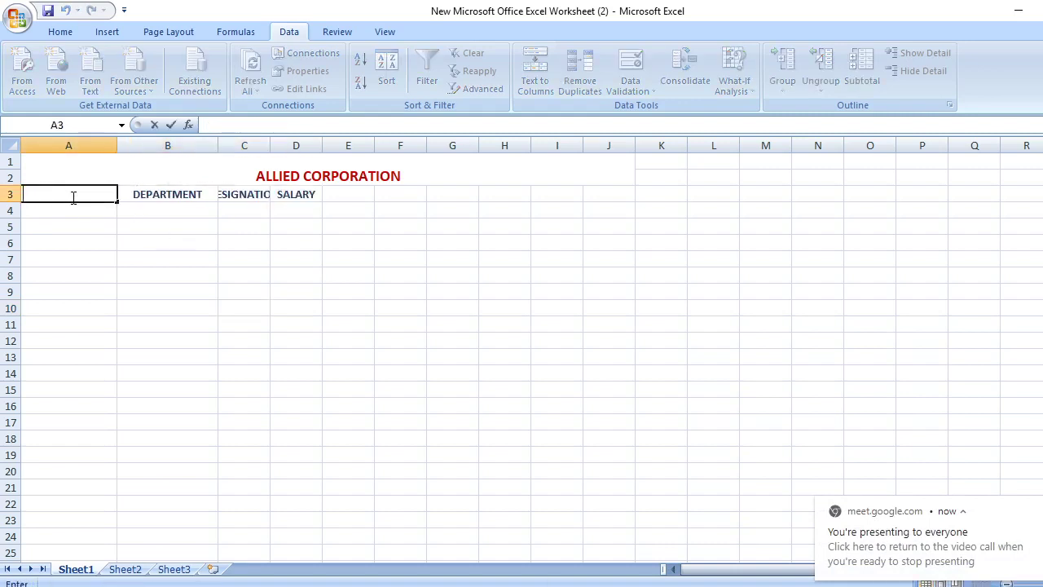
type("NAME")
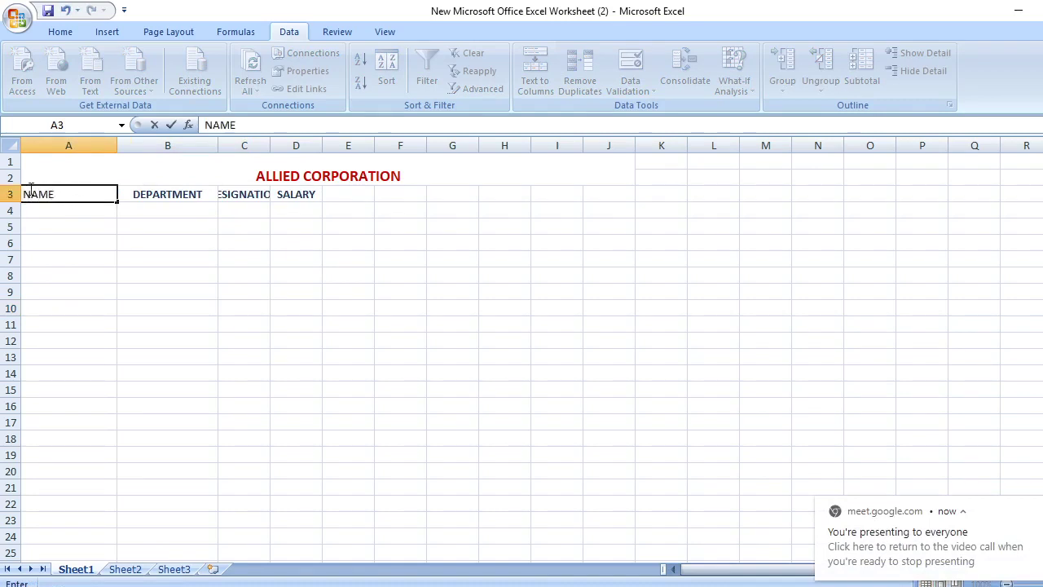
key("Return")
left_click_drag(31, 198, 303, 414)
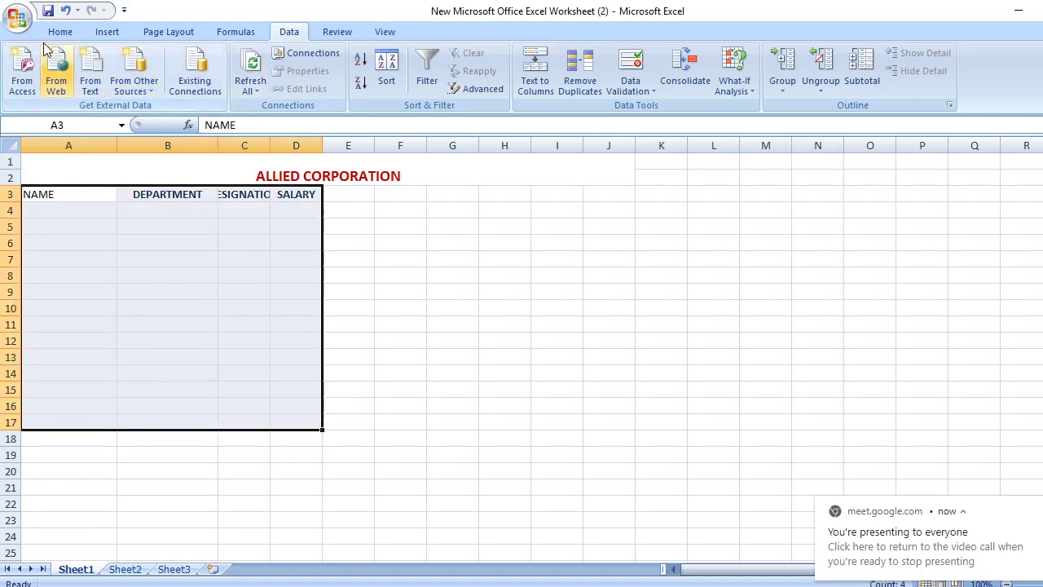
Centre and bold the header text of the A3:D17 table
left_click(68, 34)
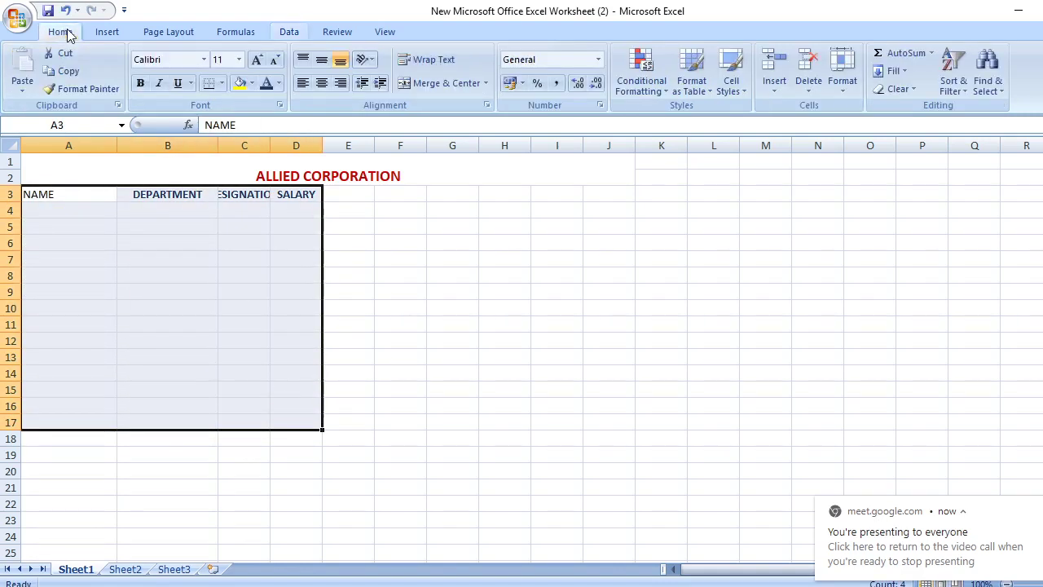
left_click(322, 87)
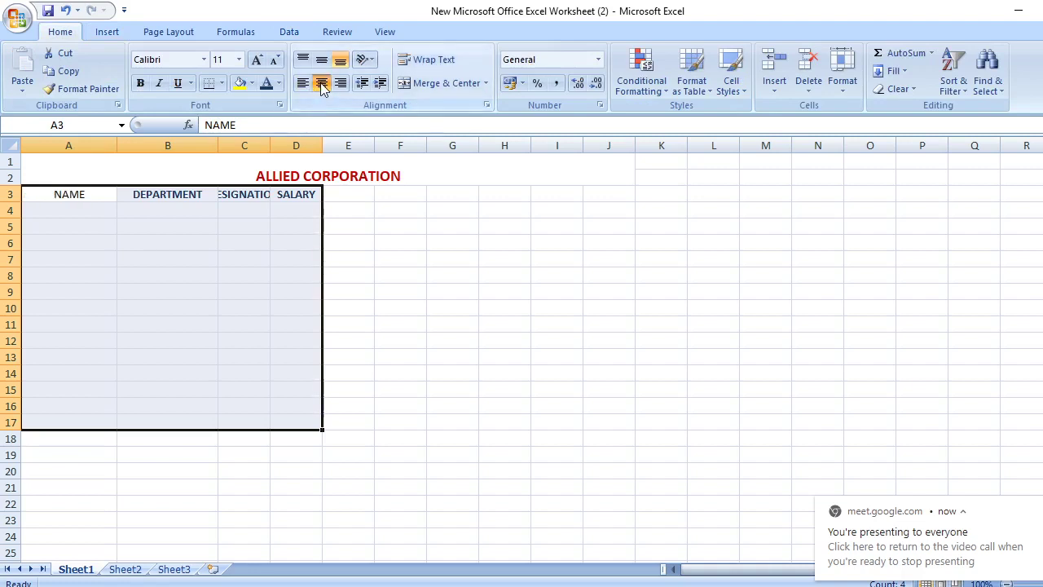
left_click(141, 85)
left_click(172, 213)
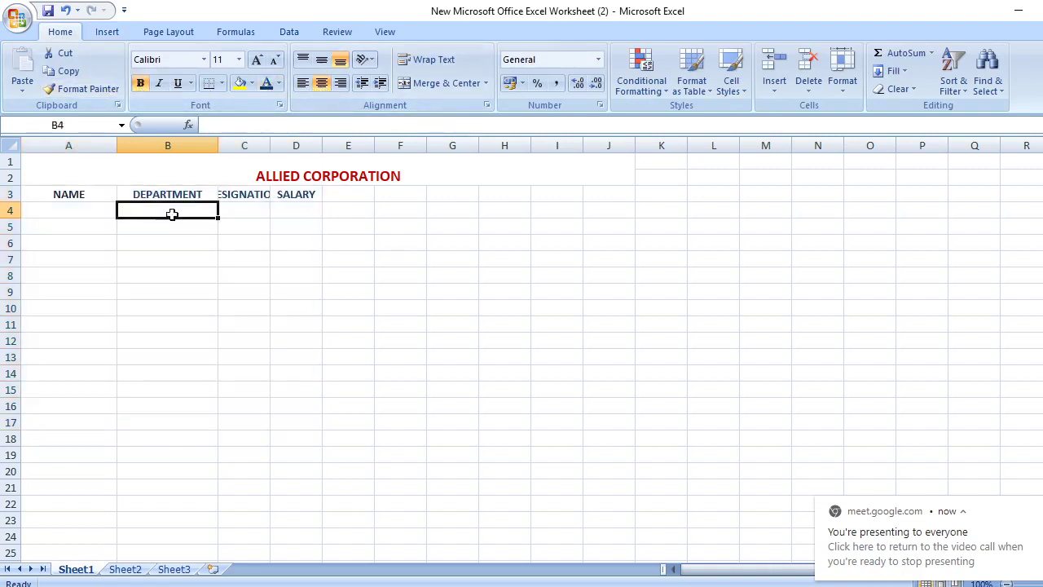
Widen column C so DESIGNATION fits and widen column A for the names
left_click_drag(270, 145, 406, 145)
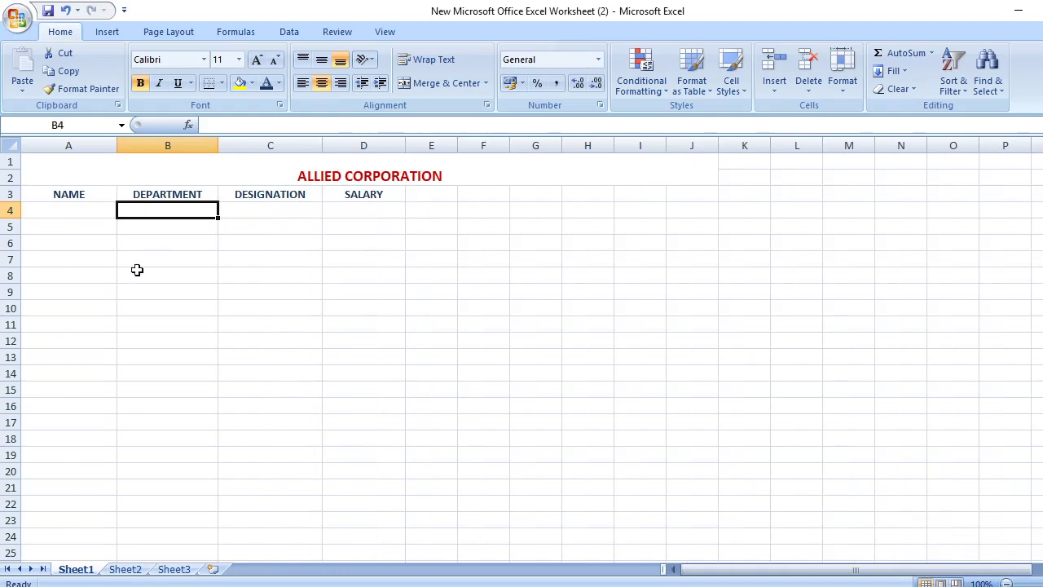
left_click(55, 218)
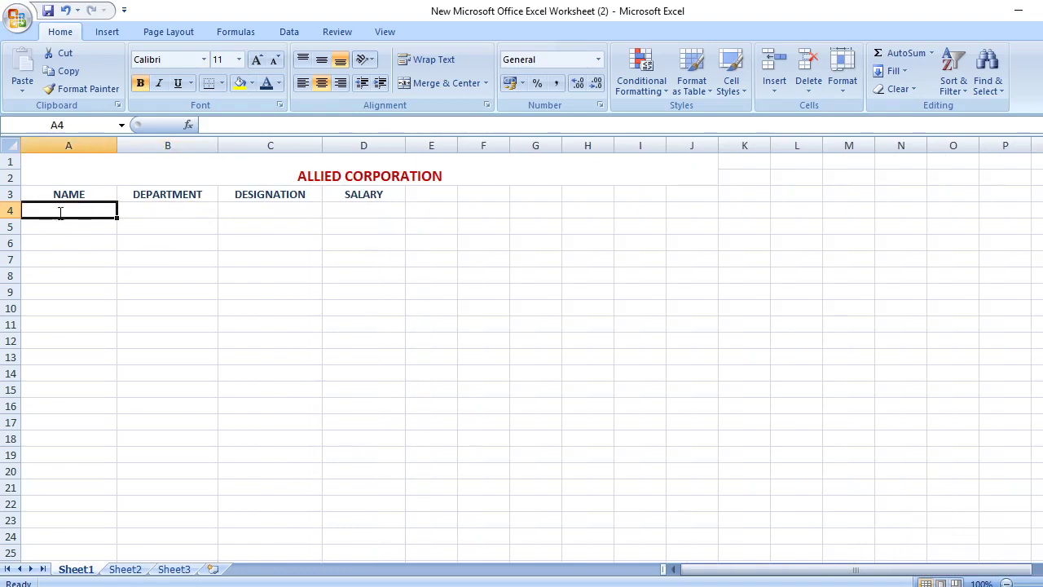
left_click(107, 145)
left_click_drag(114, 145, 137, 147)
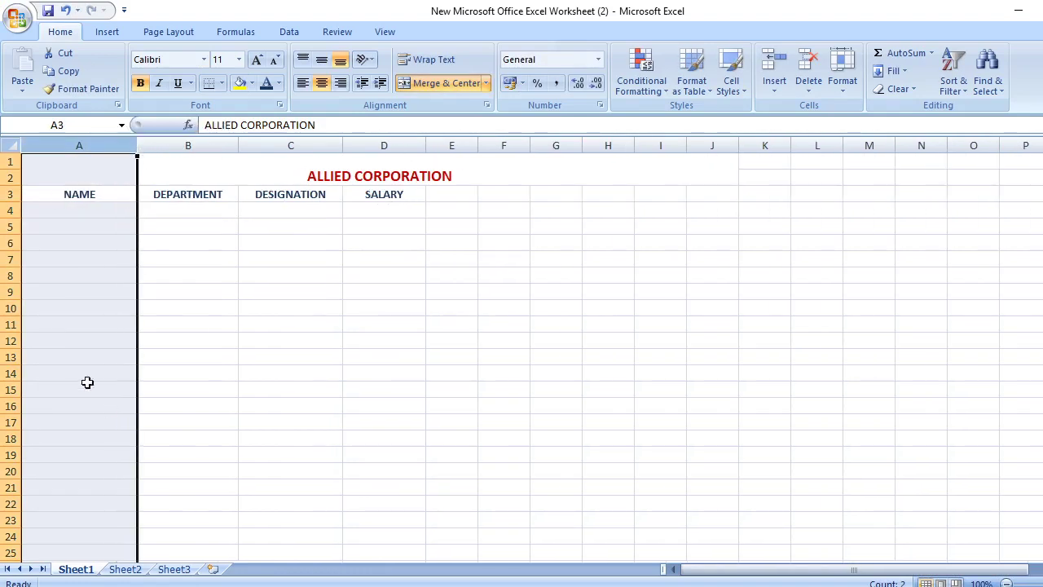
left_click(93, 215)
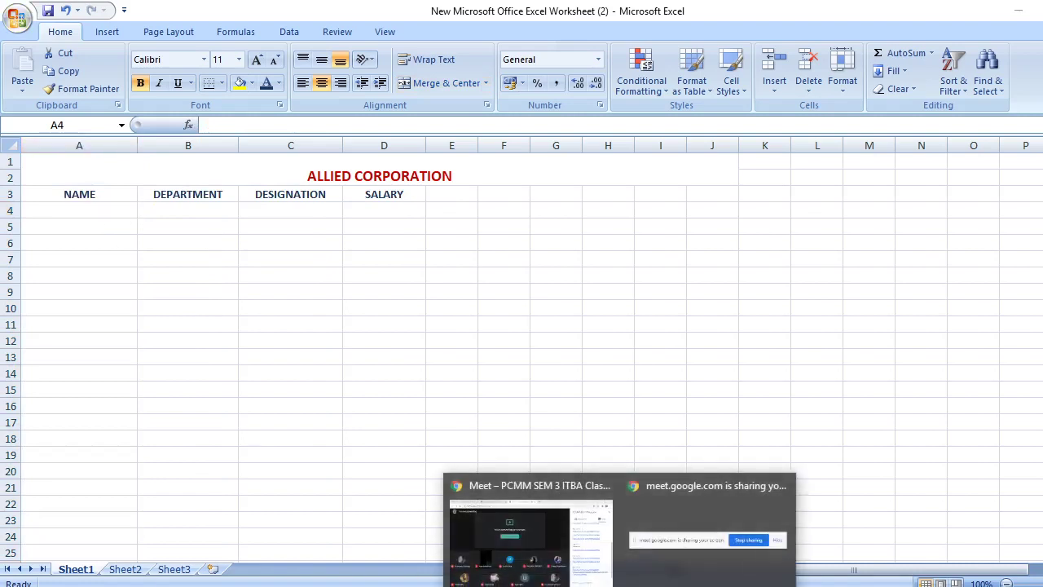
left_click(551, 545)
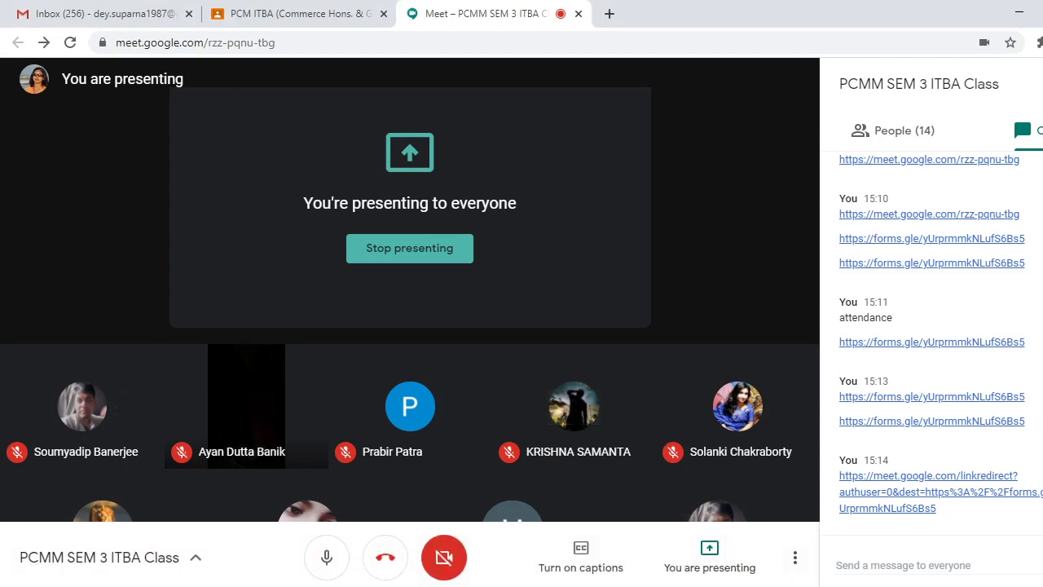
key("alt+Tab")
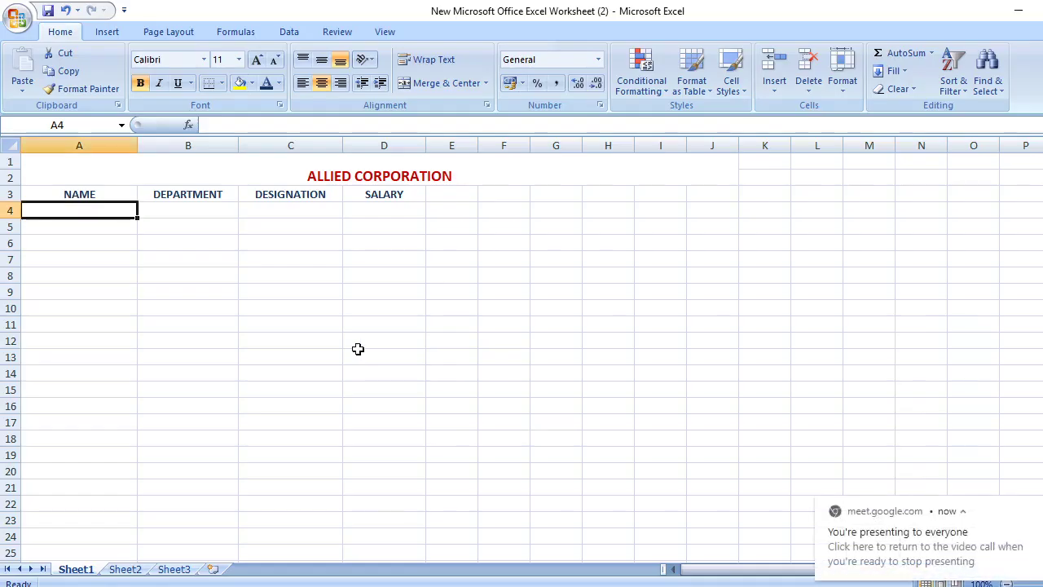
double_click(105, 211)
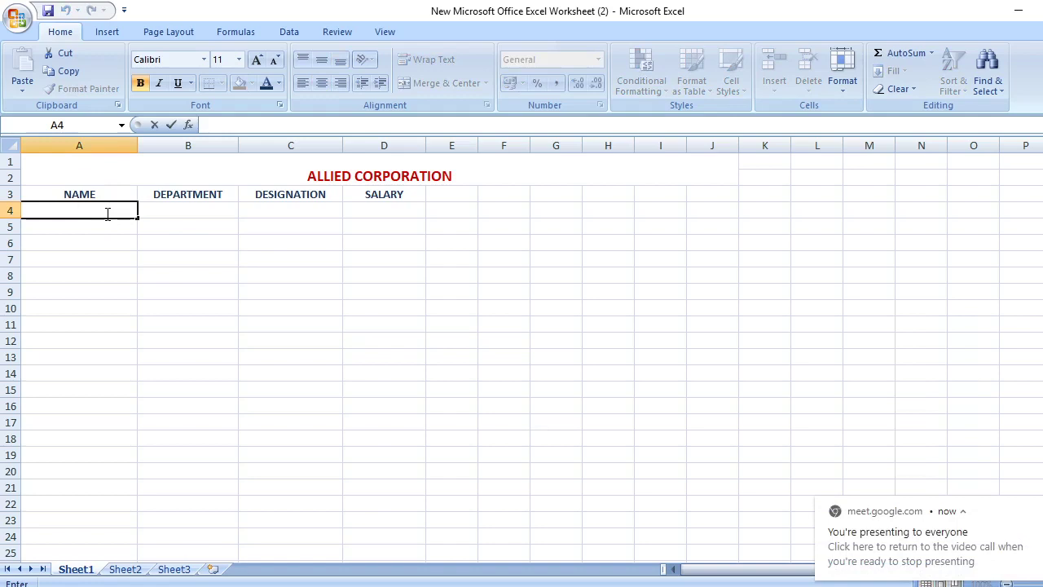
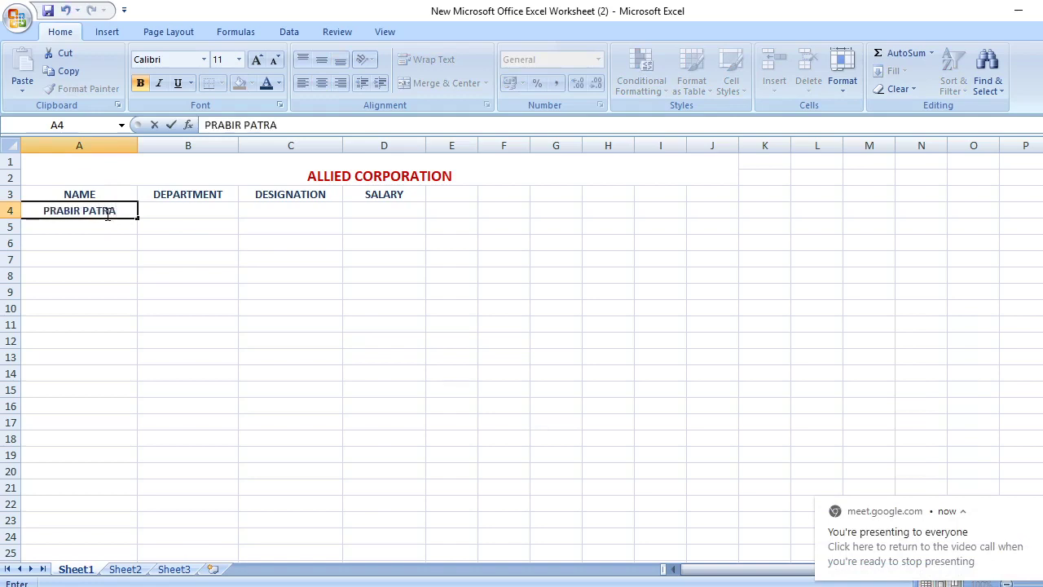
key("Return")
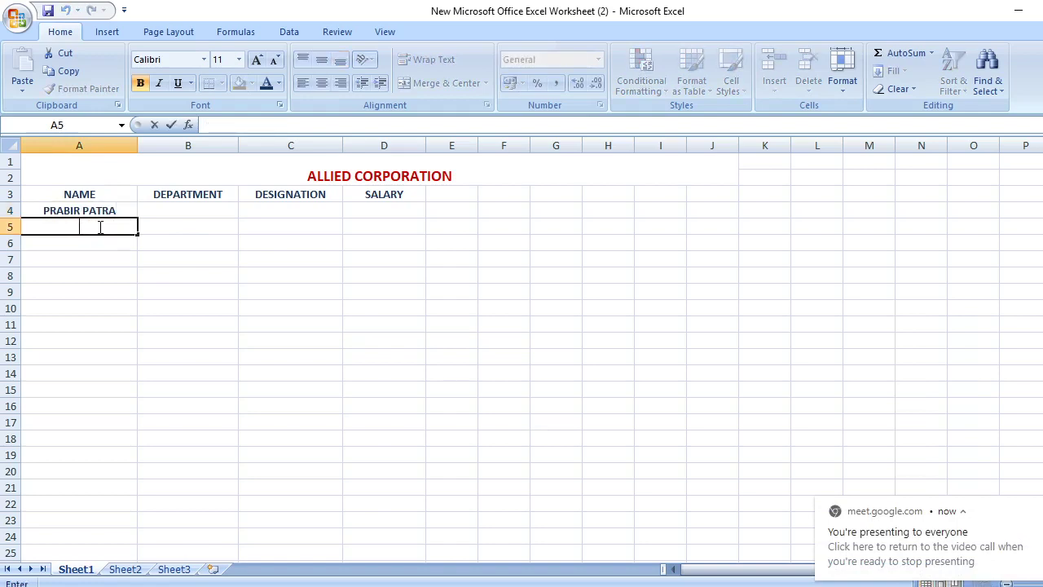
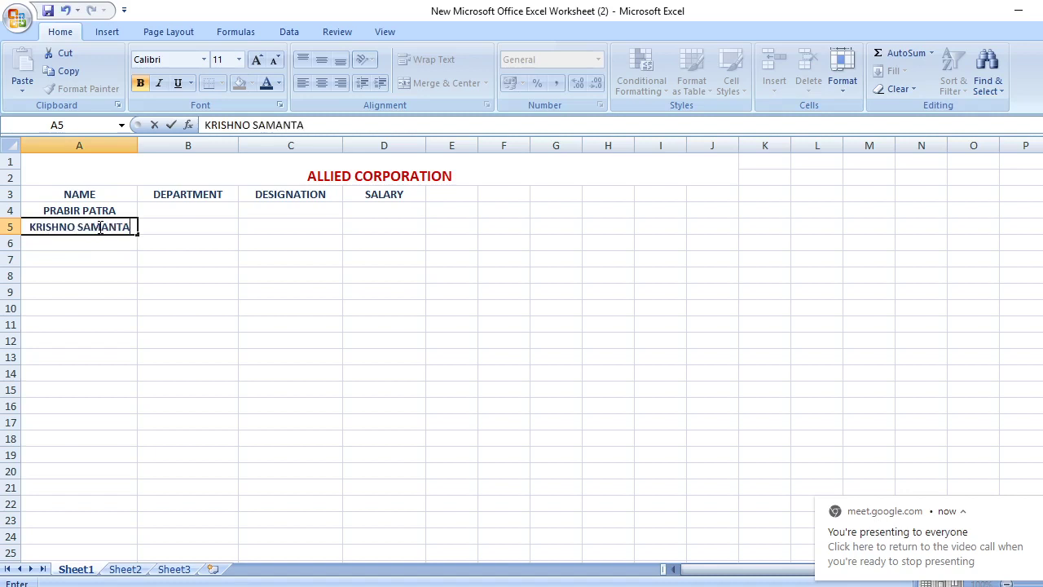
double_click(106, 242)
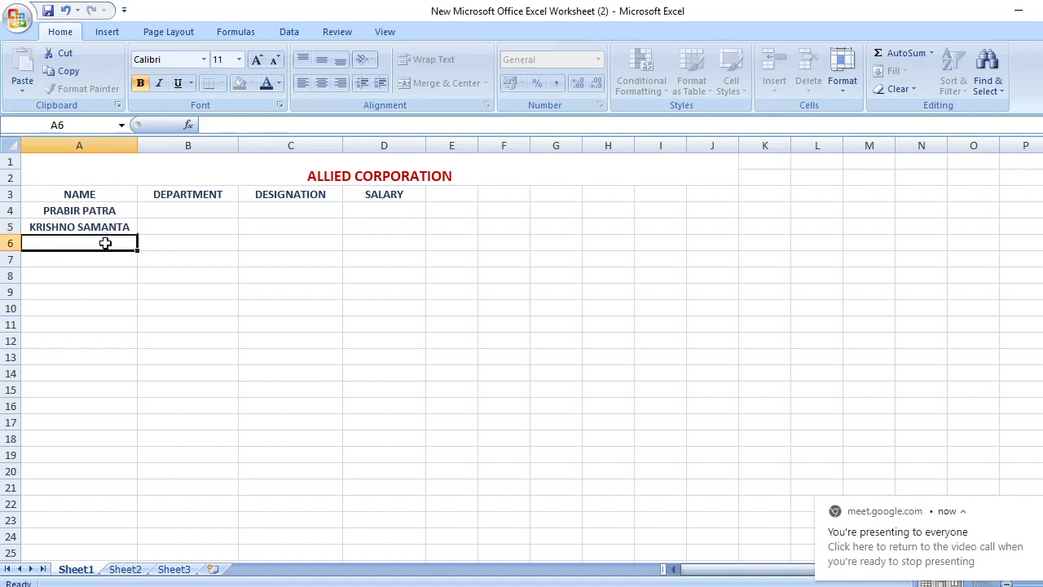
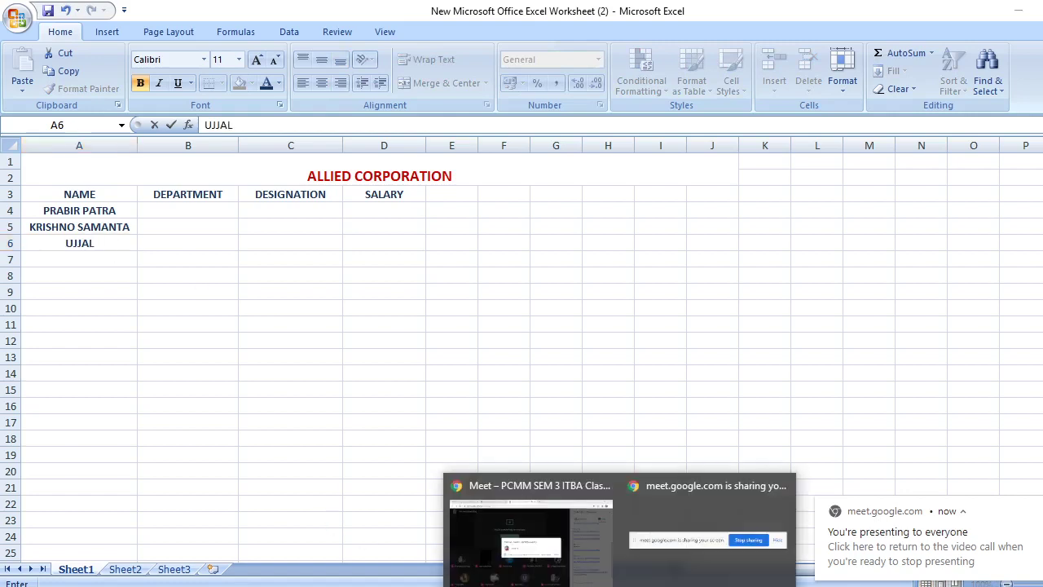
Admit the two waiting participants into the Google Meet call, then return to Excel
left_click(531, 558)
left_click(727, 374)
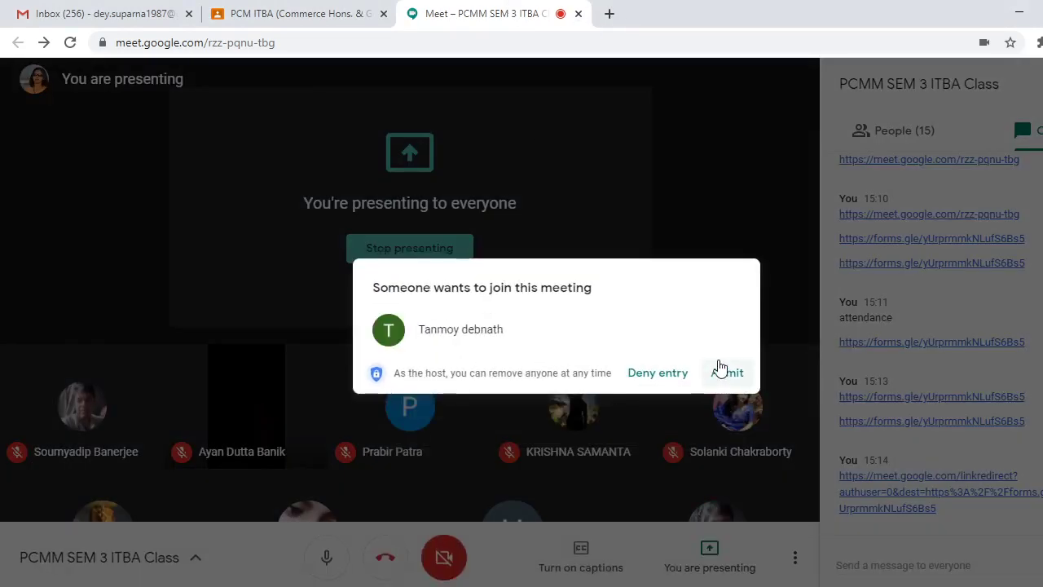
left_click(726, 375)
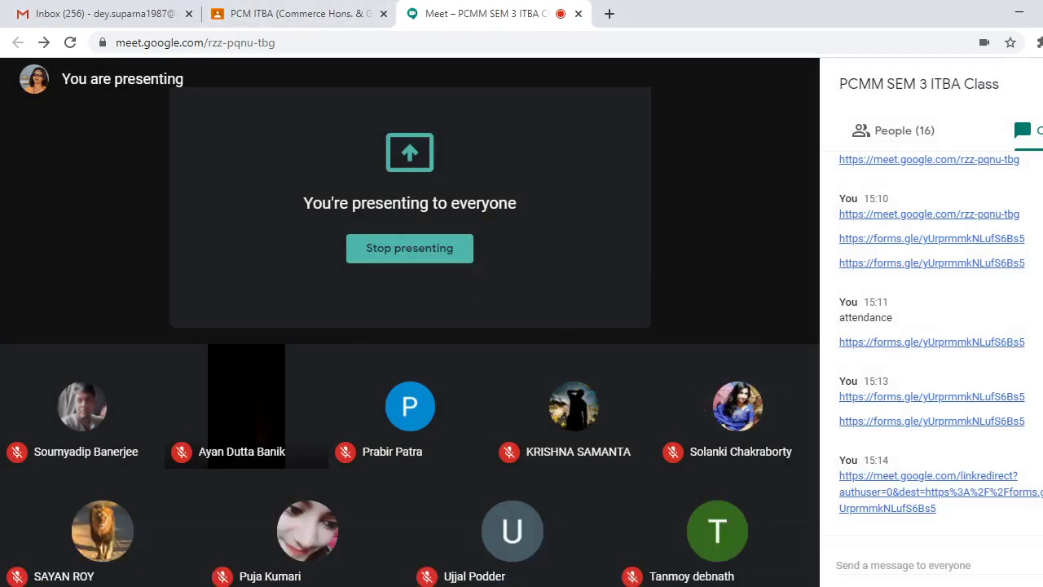
key("alt+Tab")
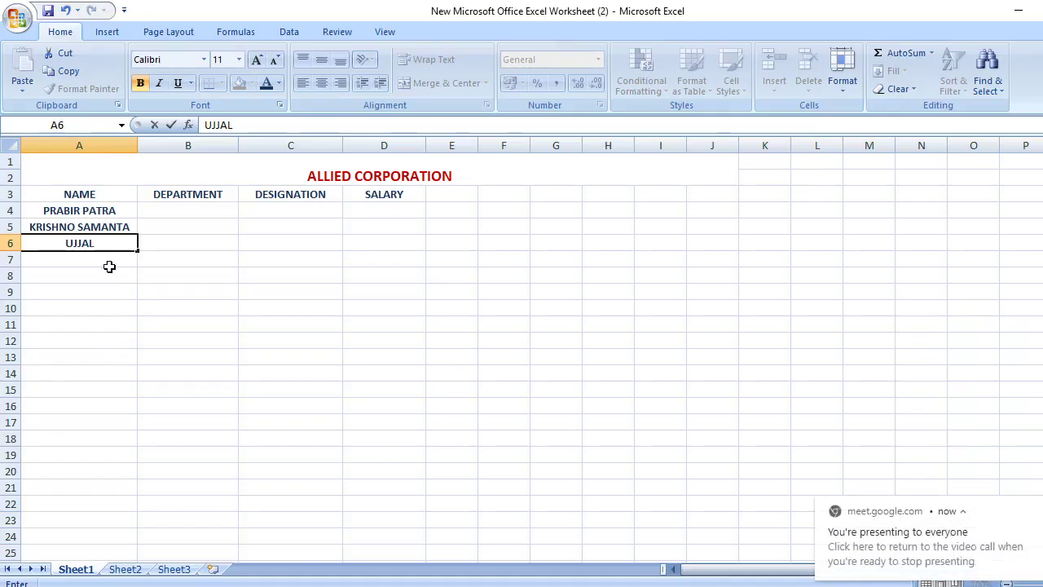
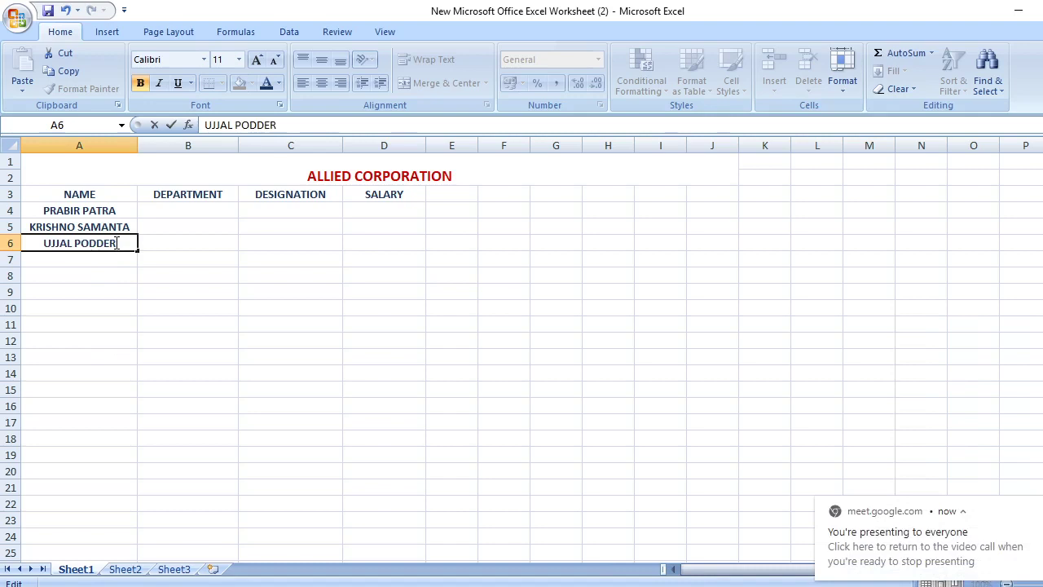
left_click(106, 258)
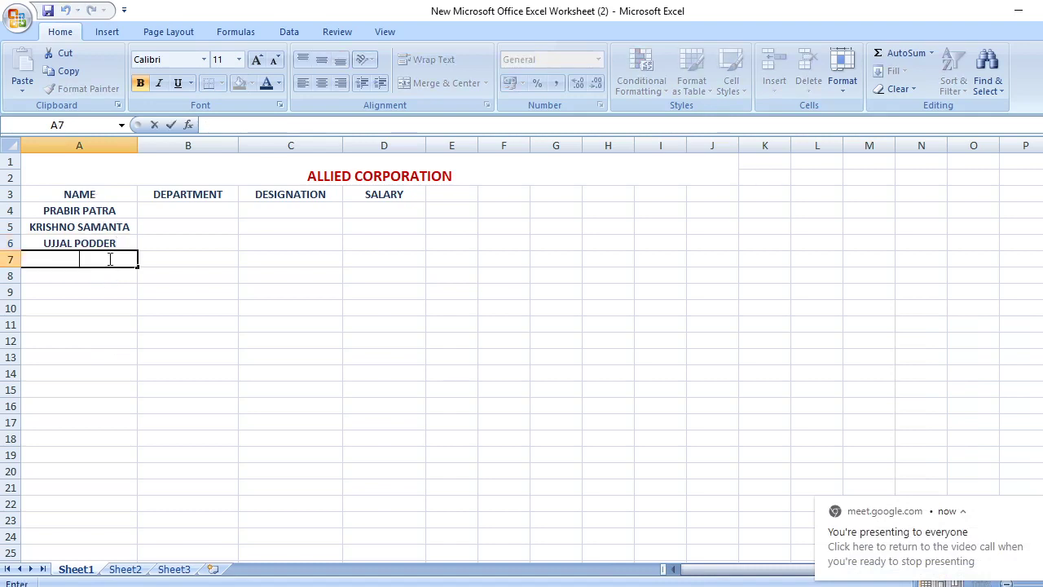
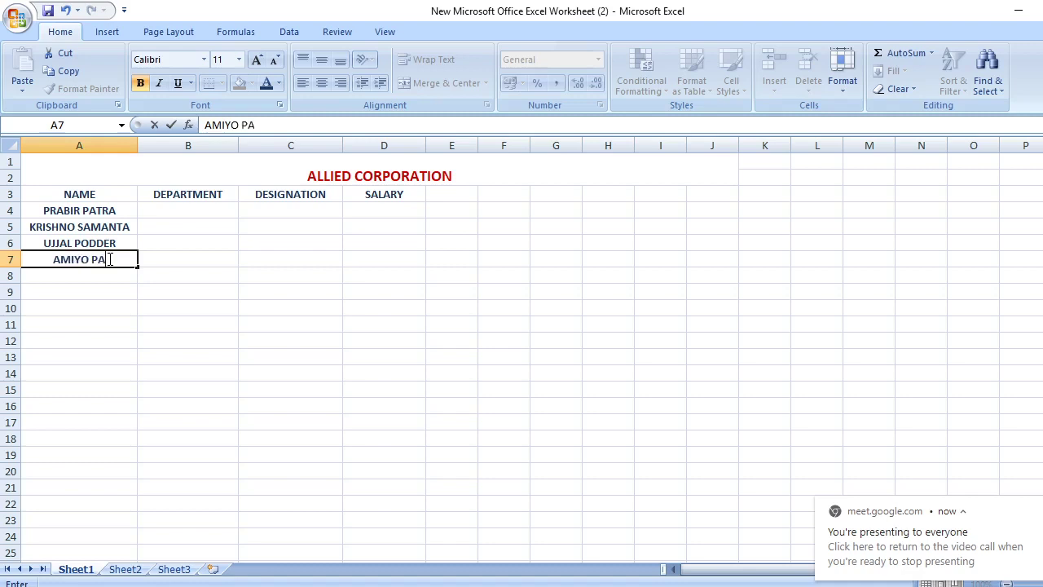
left_click(84, 275)
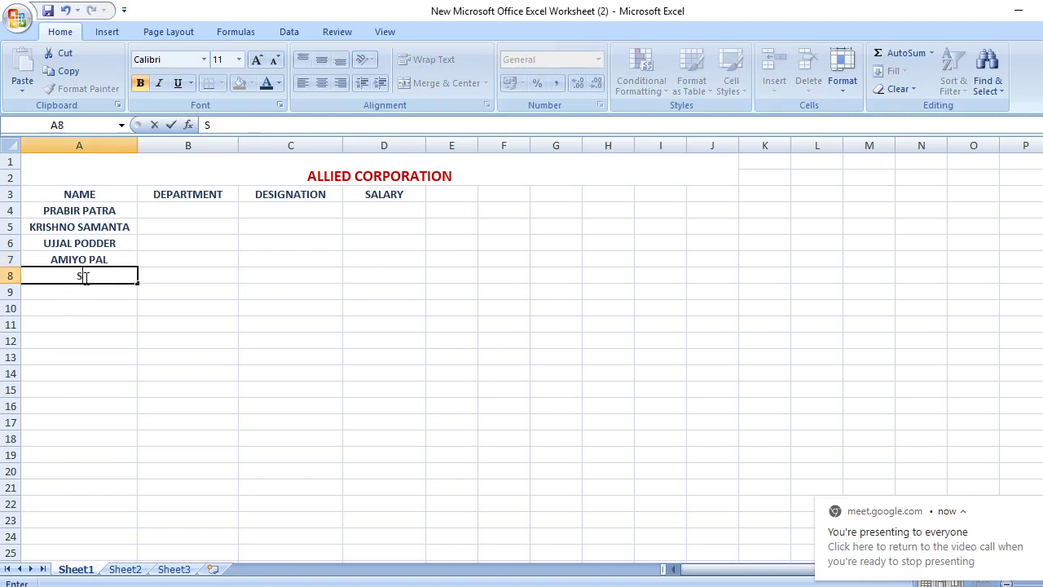
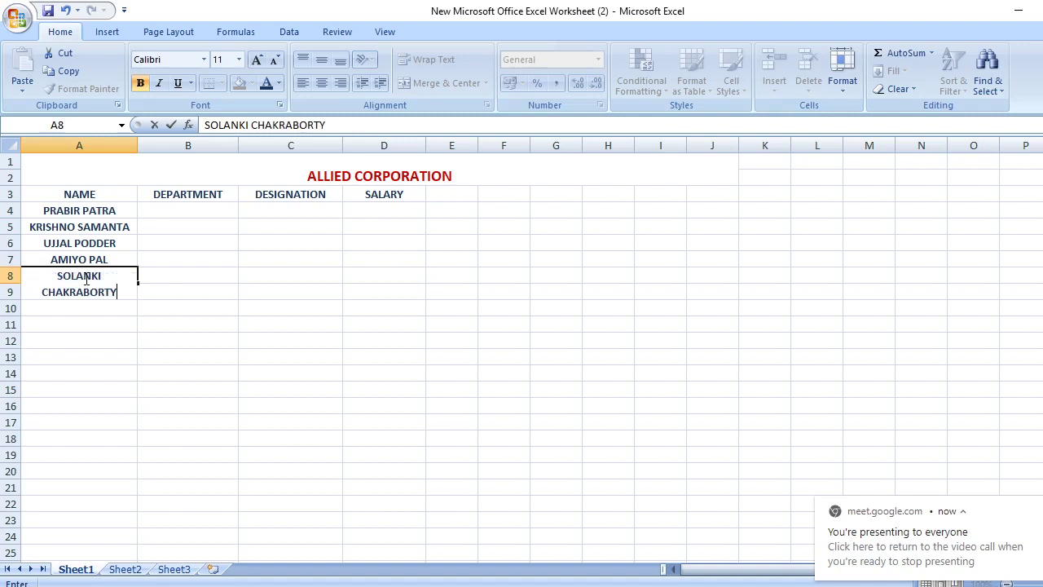
left_click(133, 146)
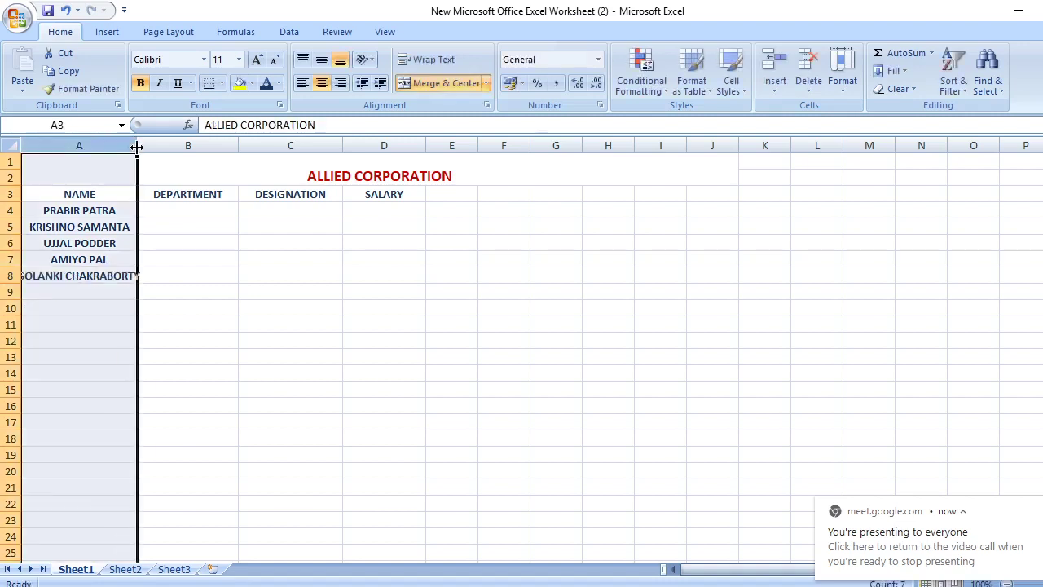
left_click_drag(137, 146, 160, 149)
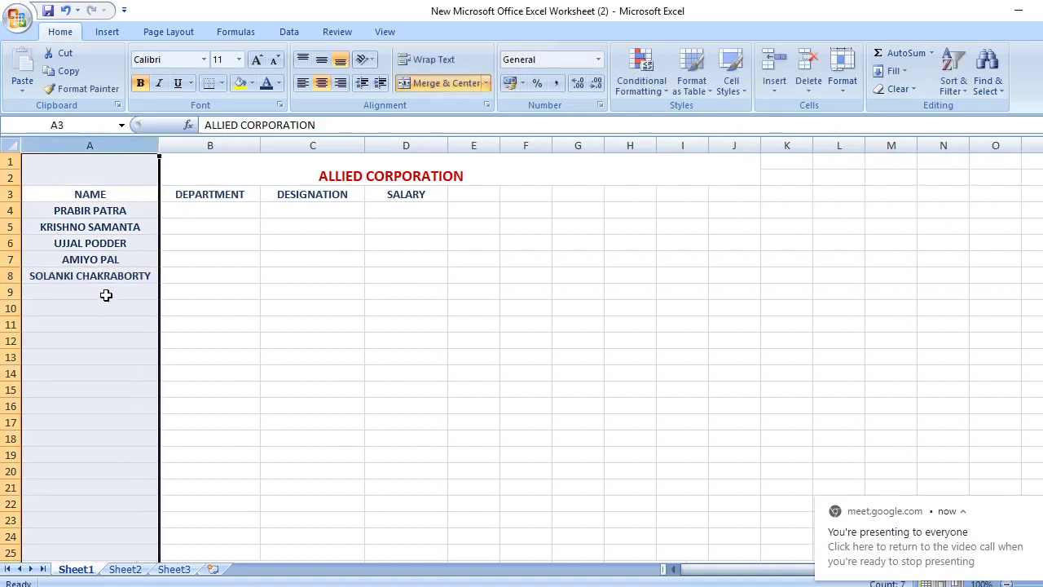
left_click(107, 294)
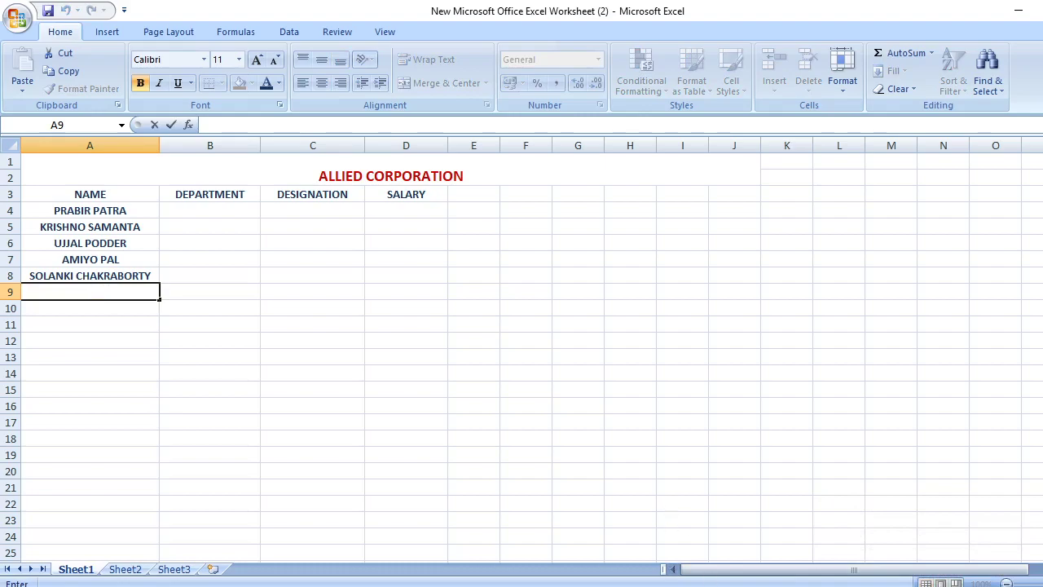
left_click(510, 571)
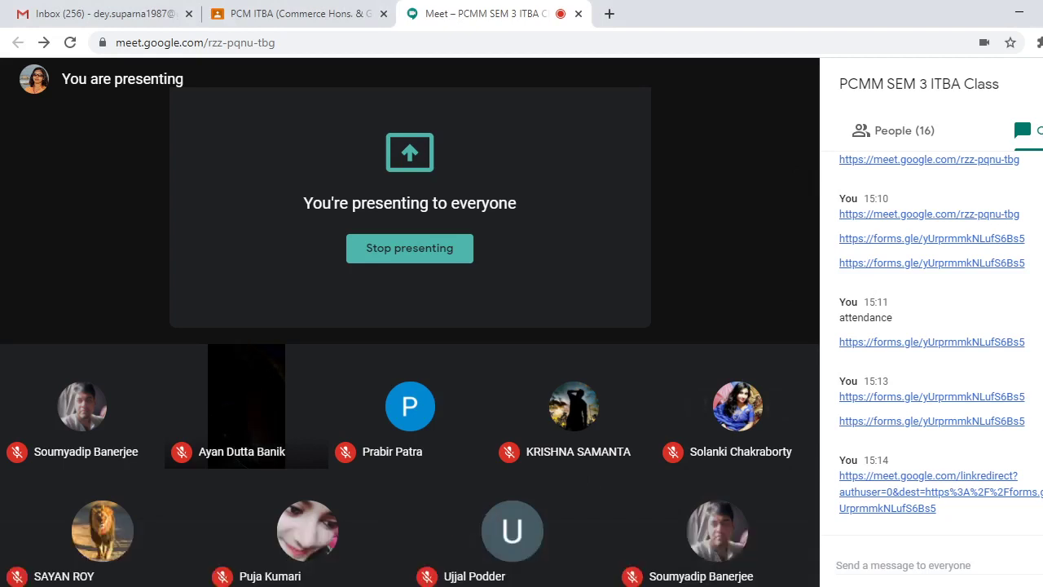
key("alt+Tab")
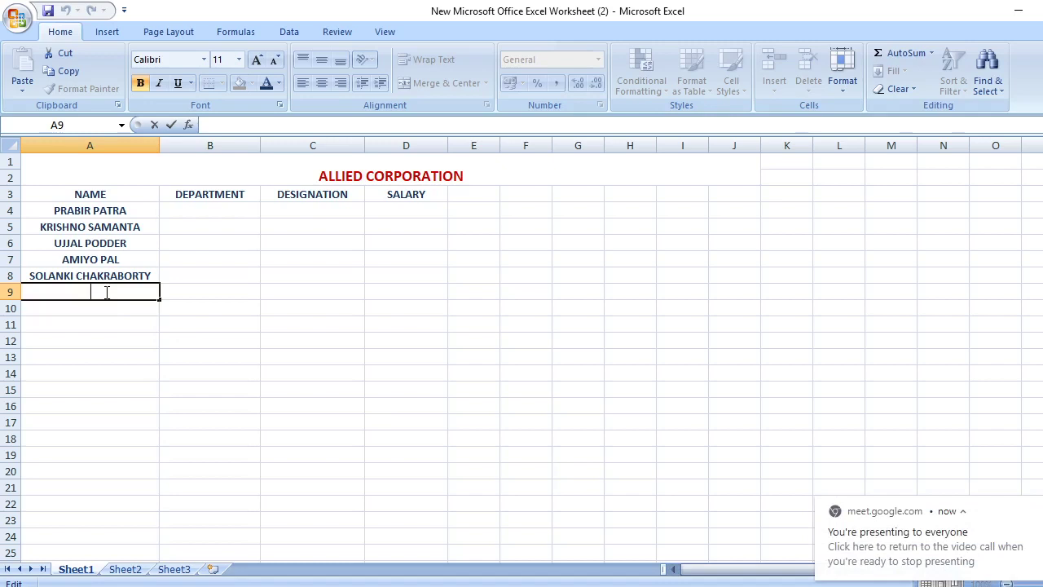
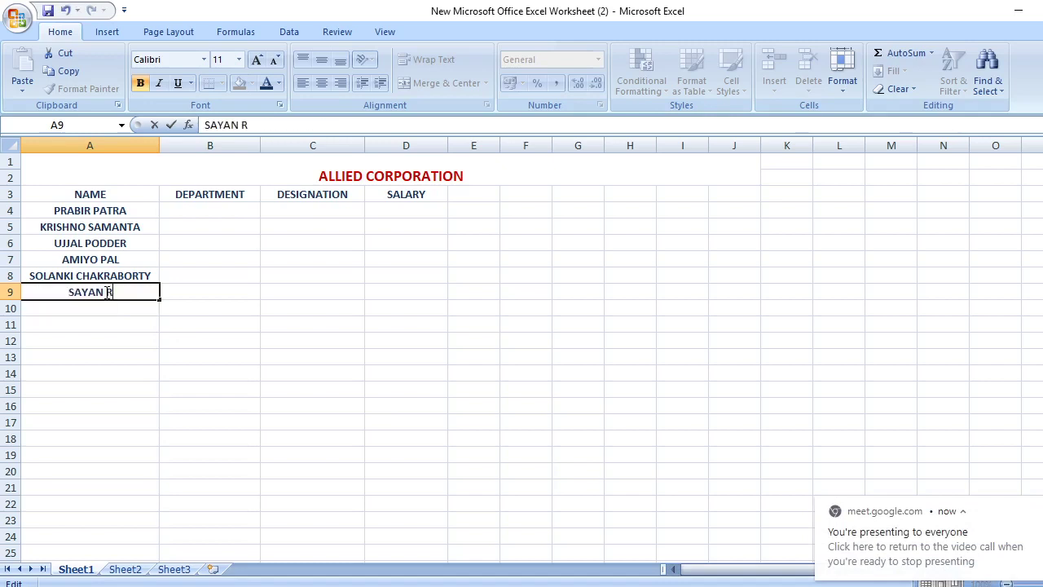
key("Return")
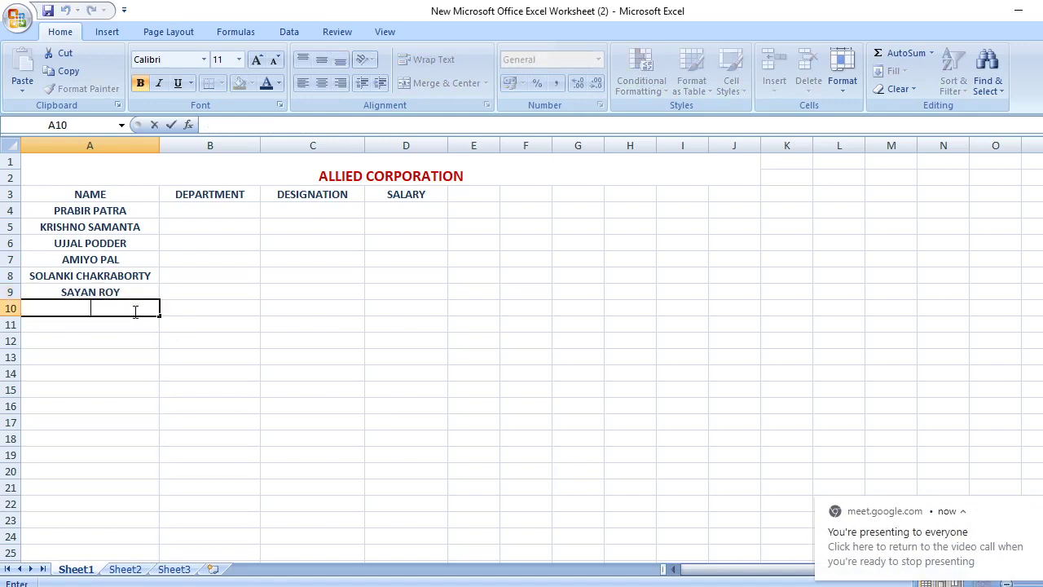
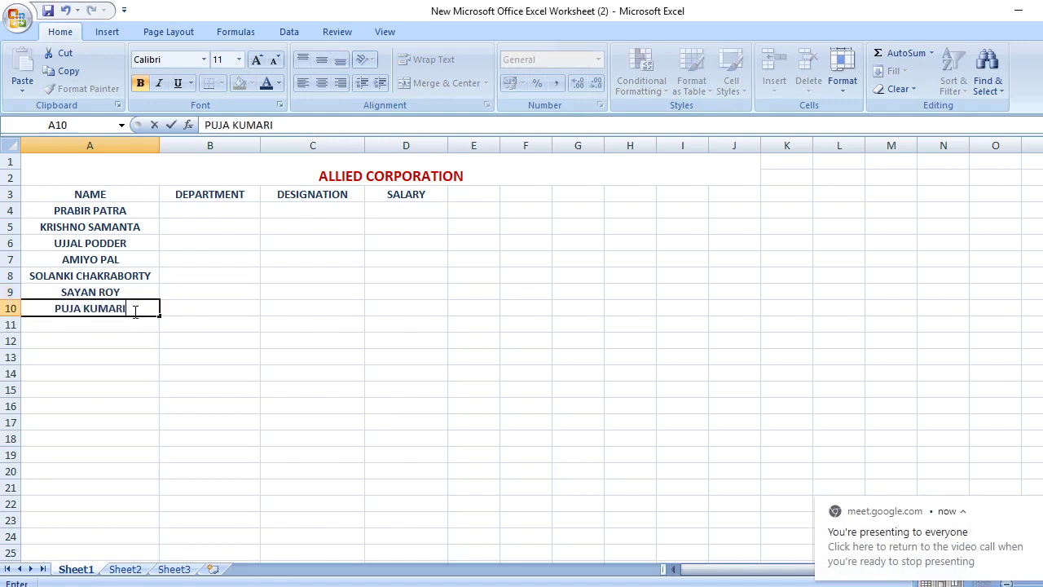
key("Return")
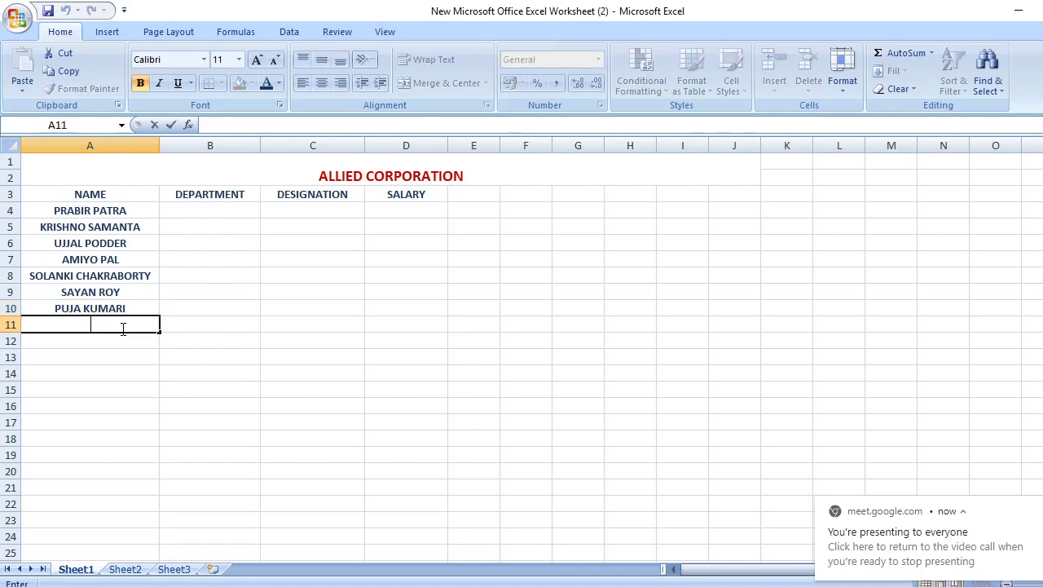
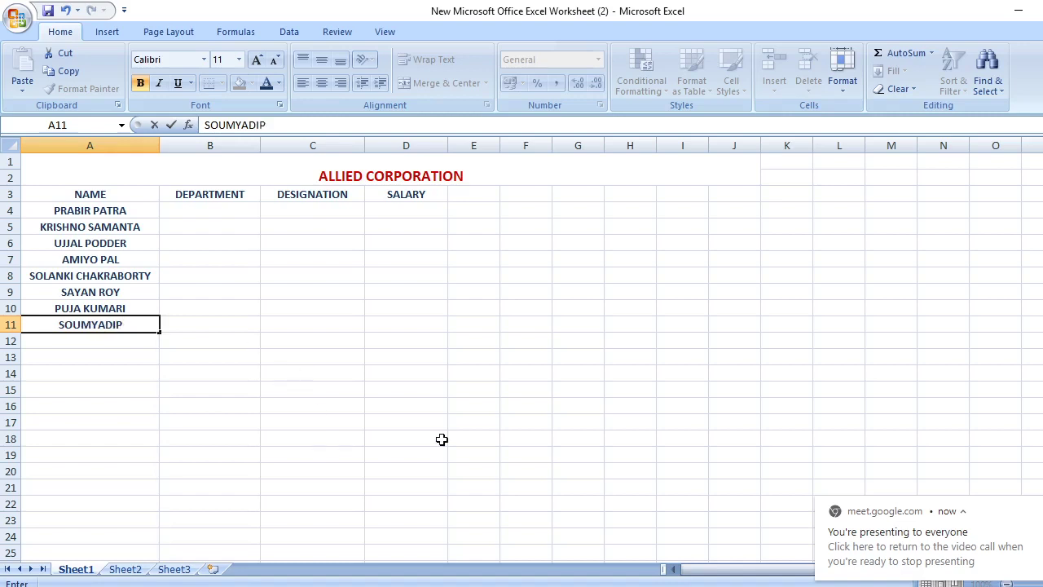
Admit the waiting participant into the Google Meet call
mouse_move(575, 524)
left_click(576, 554)
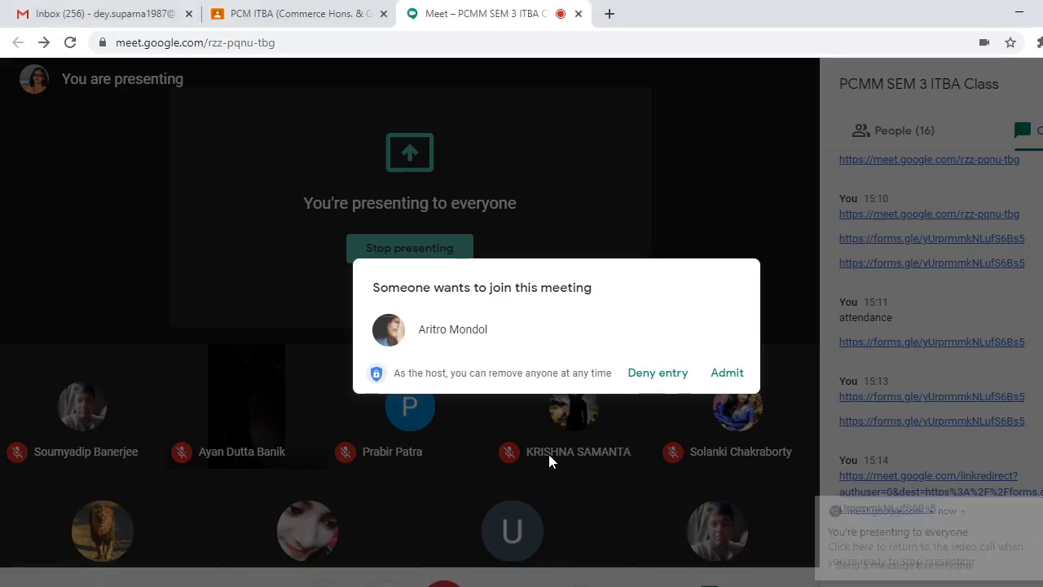
left_click(726, 373)
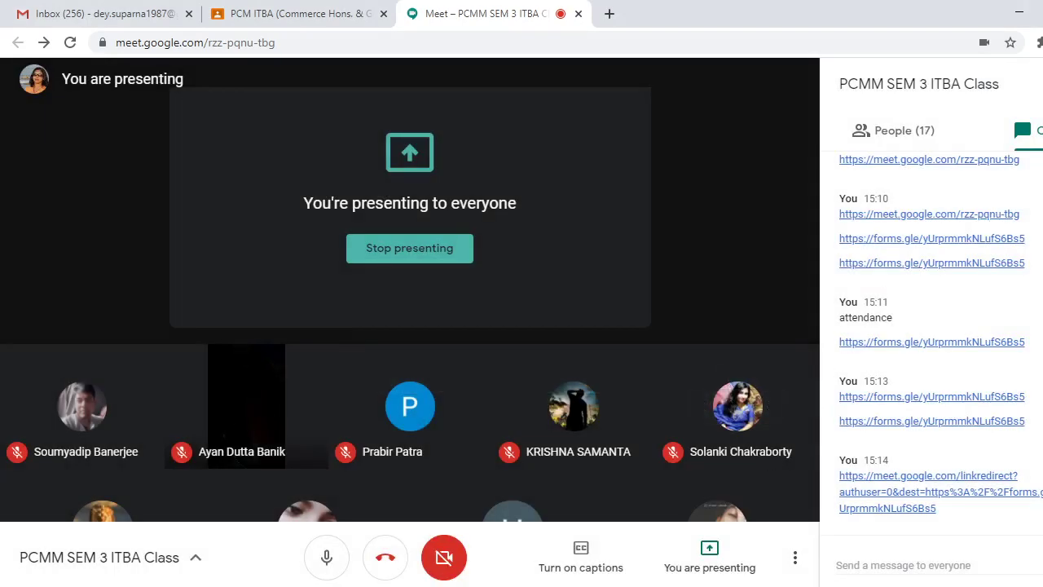
Copy the forms link from the chat, repost it to everyone, and return to Excel
mouse_move(620, 586)
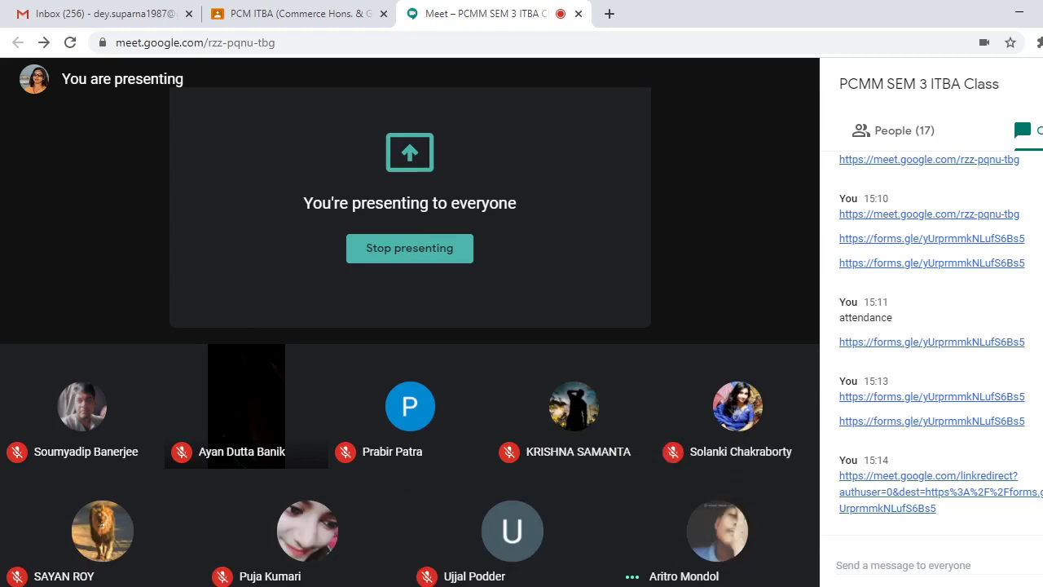
right_click(906, 575)
left_click(870, 499)
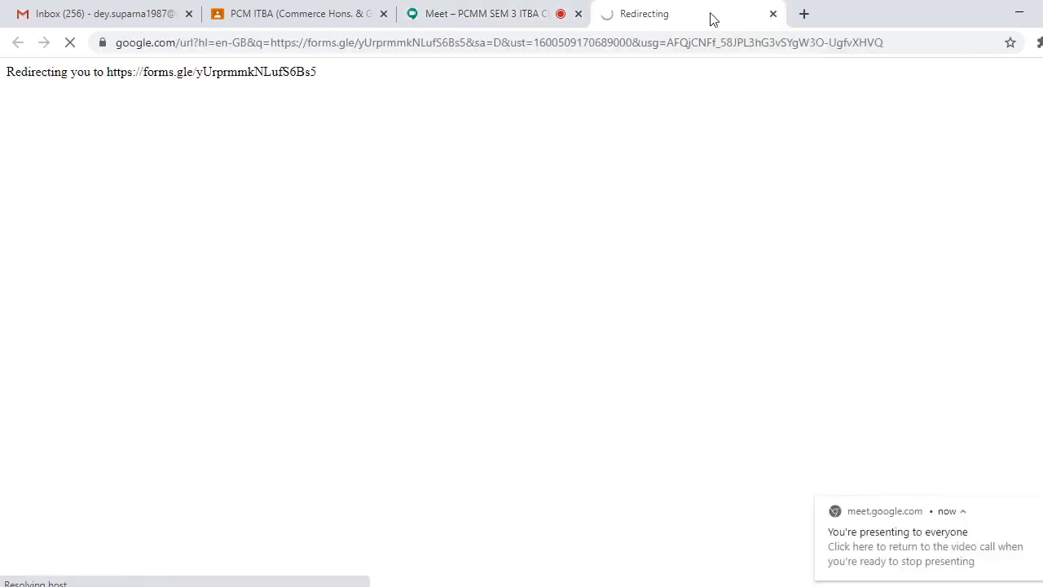
left_click(774, 13)
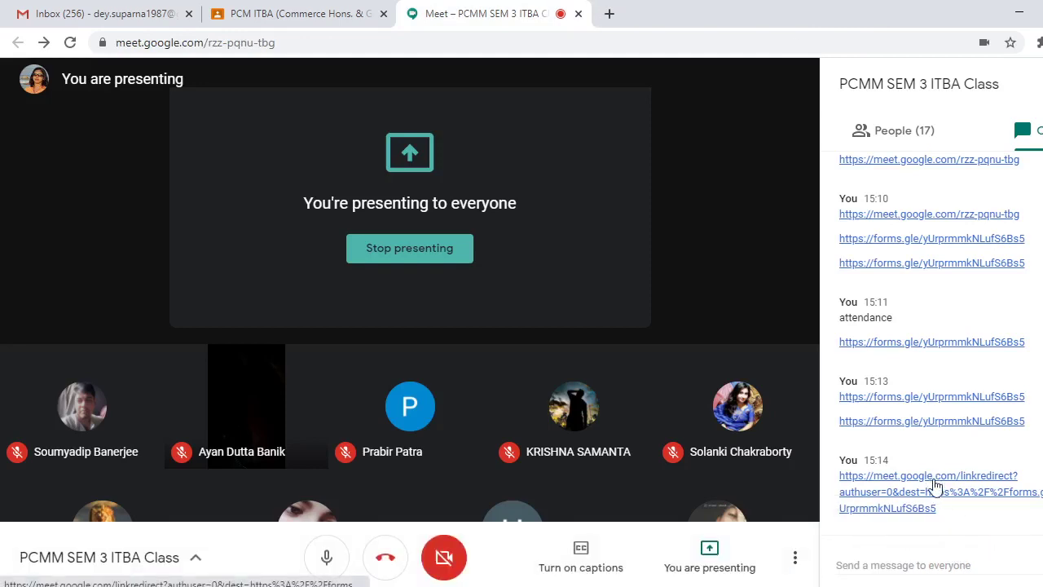
right_click(935, 489)
left_click(926, 441)
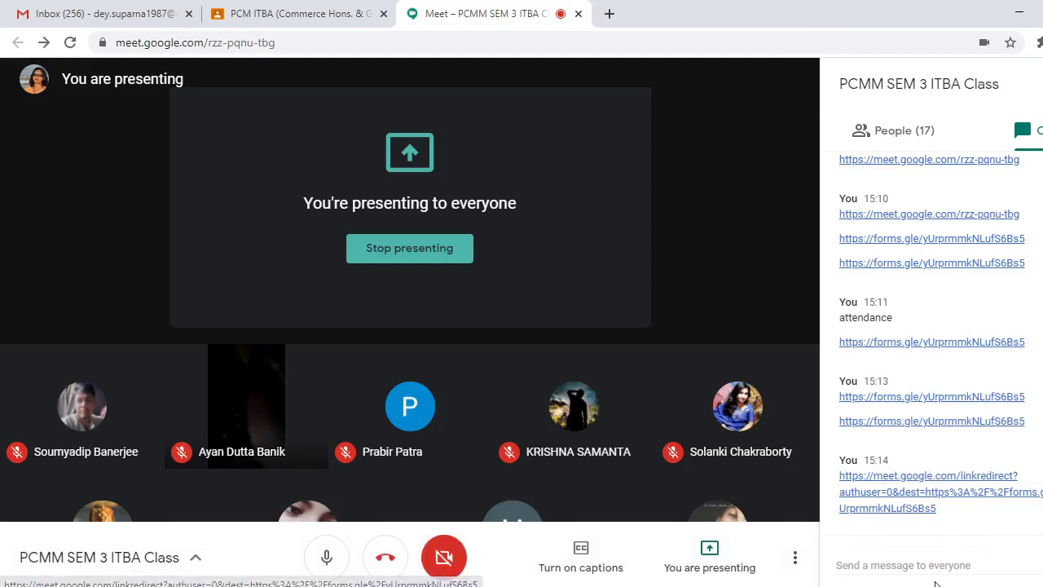
right_click(929, 571)
left_click(967, 444)
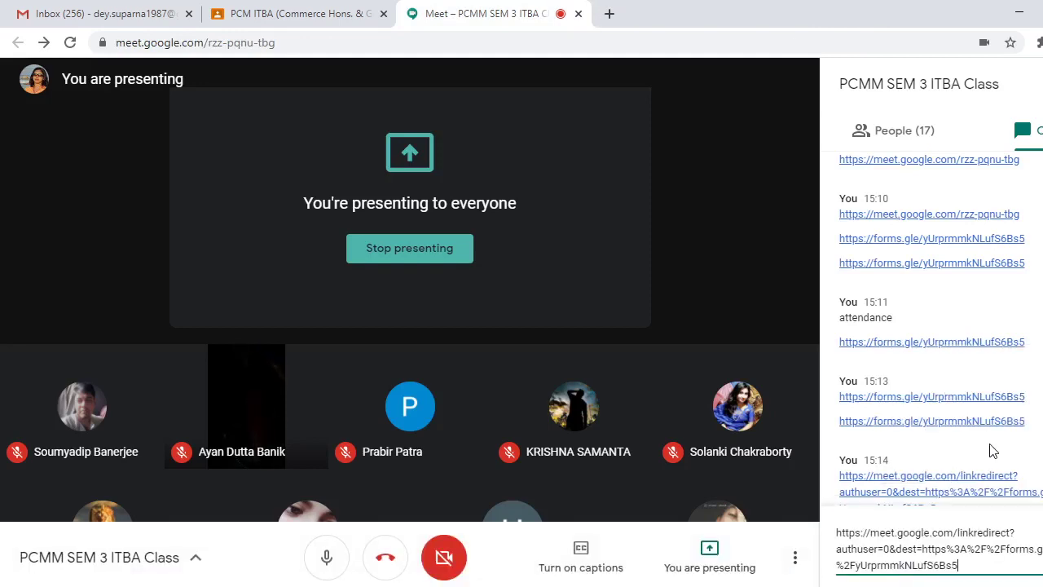
key("Return")
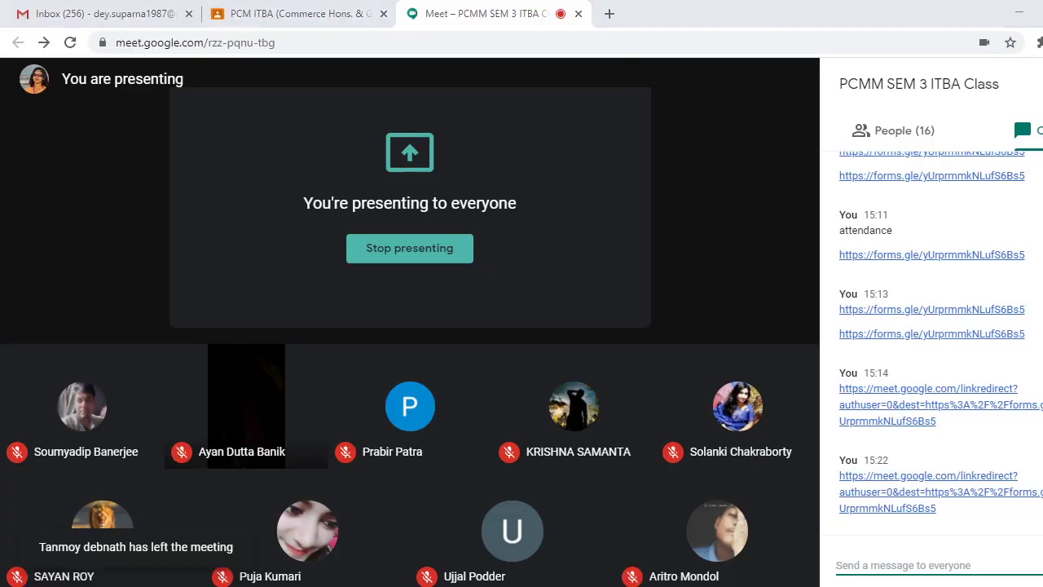
key("alt+Tab")
left_click(178, 388)
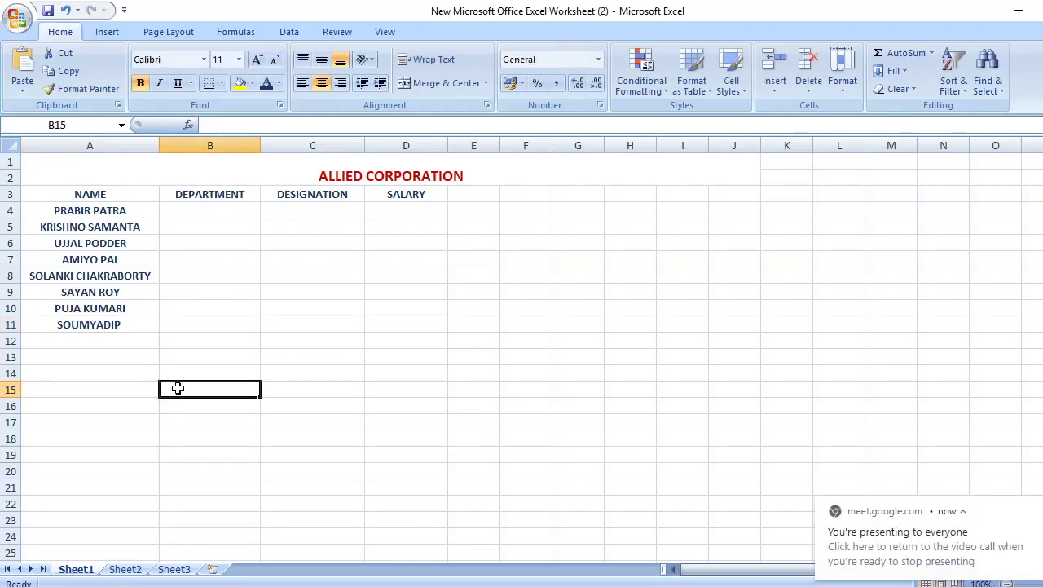
double_click(136, 325)
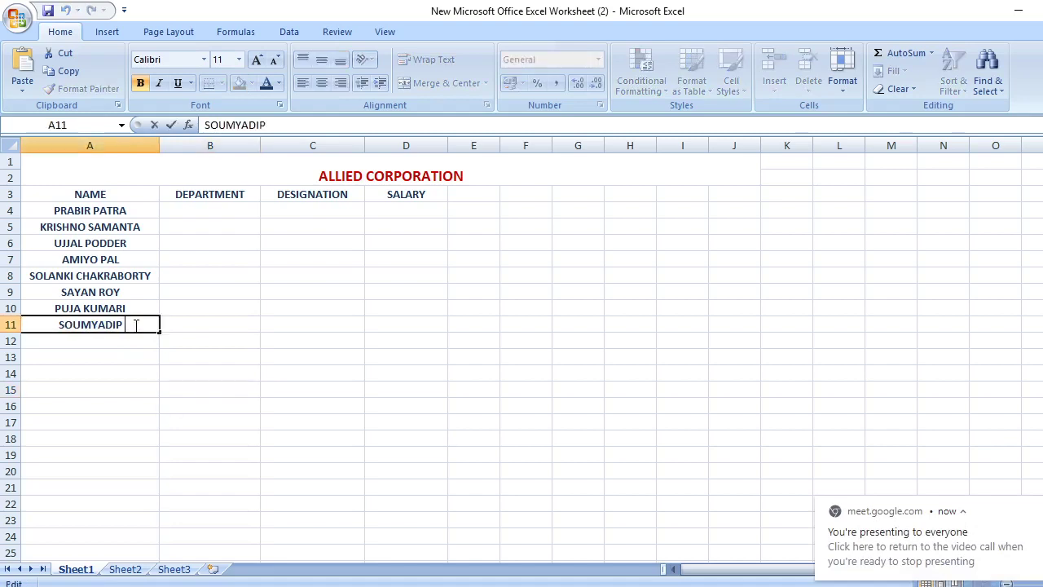
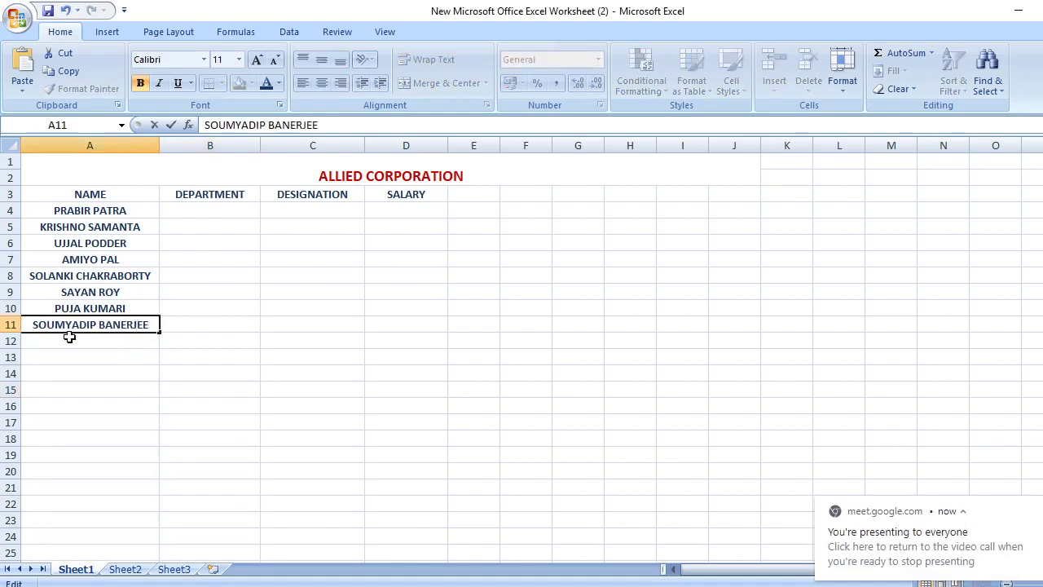
key("Return")
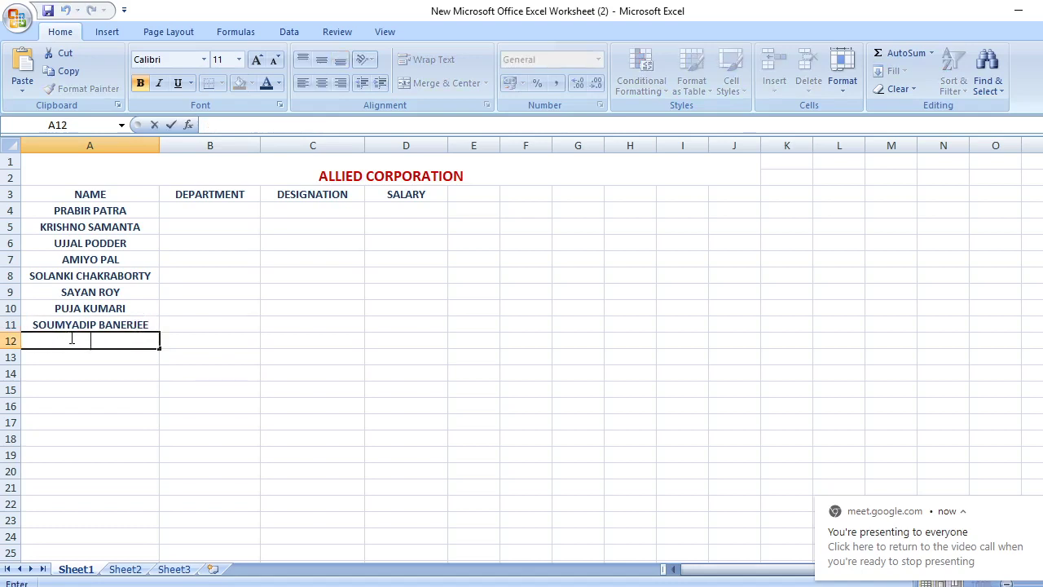
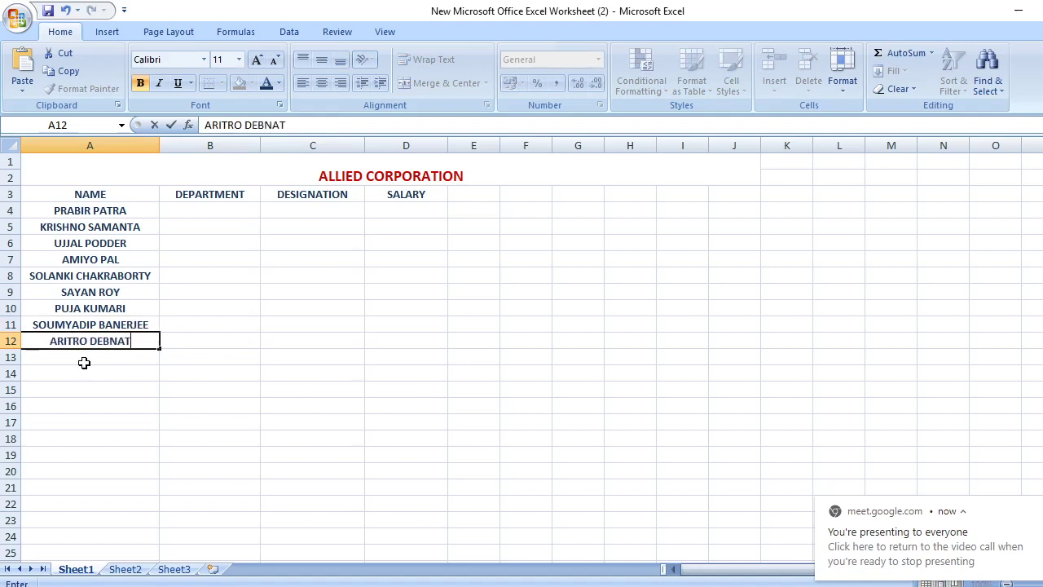
left_click(84, 363)
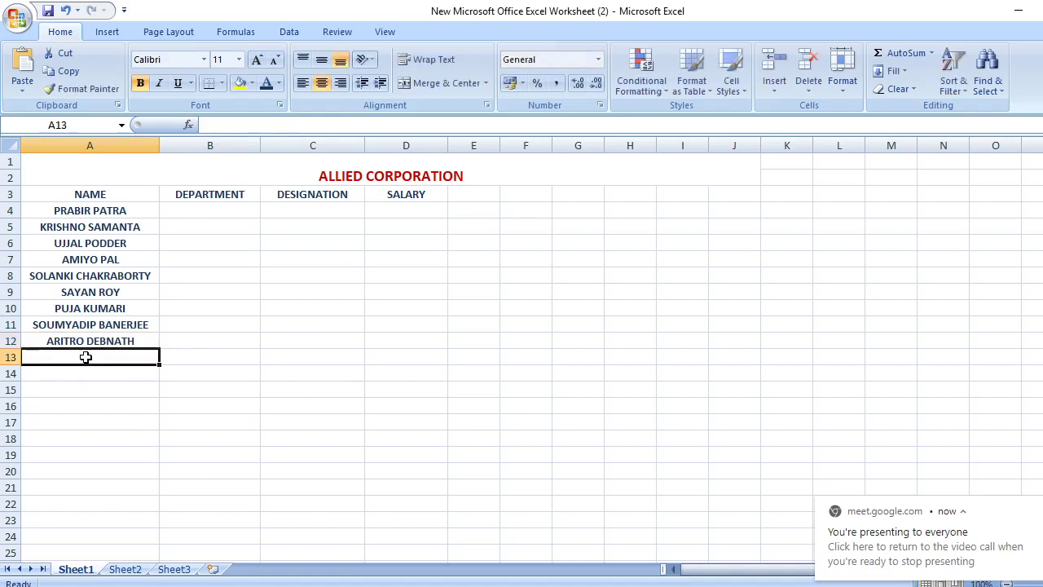
double_click(86, 358)
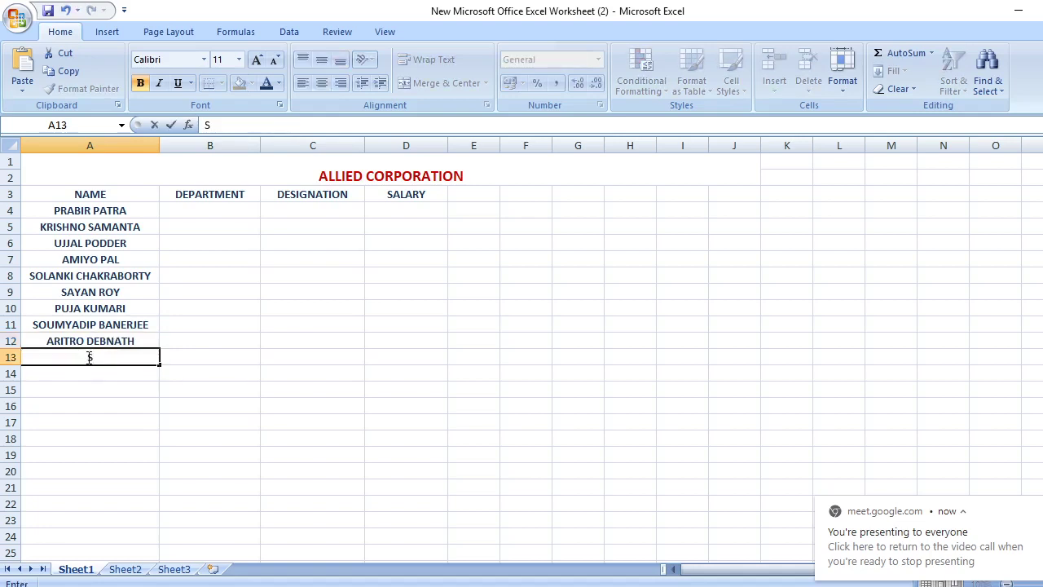
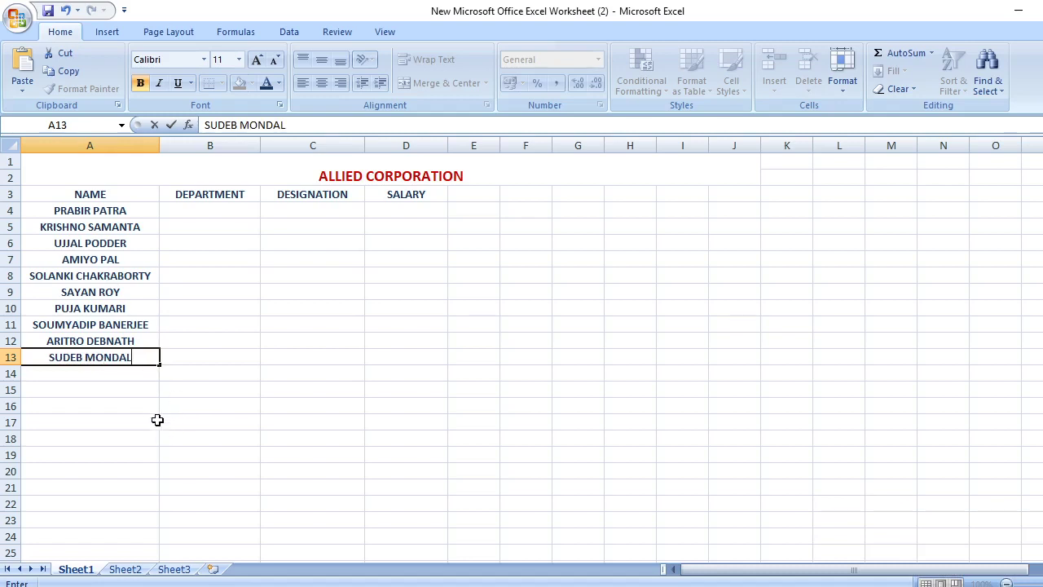
left_click(188, 411)
left_click(208, 211)
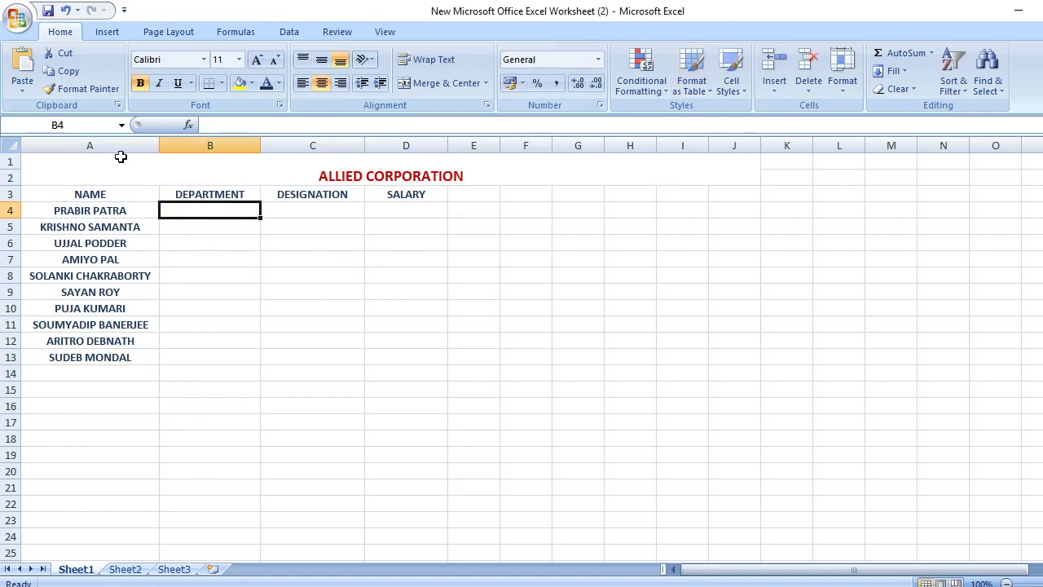
left_click(289, 34)
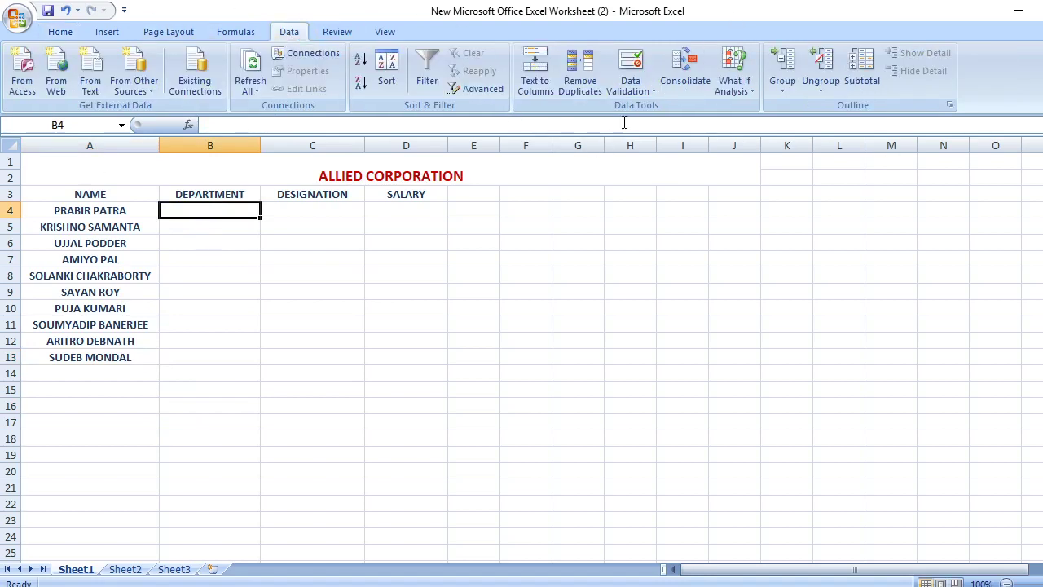
left_click(210, 290)
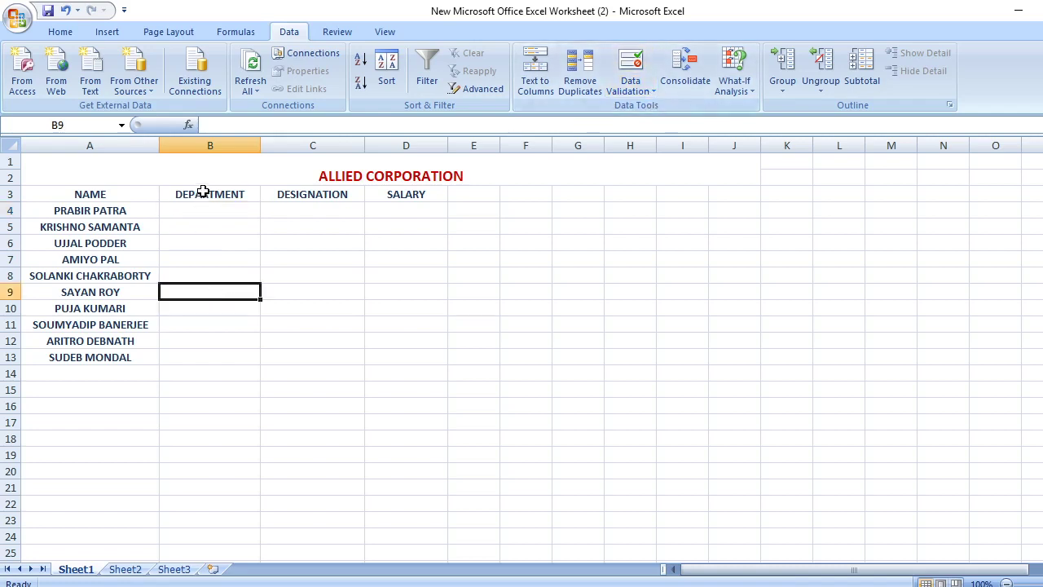
left_click_drag(205, 193, 221, 353)
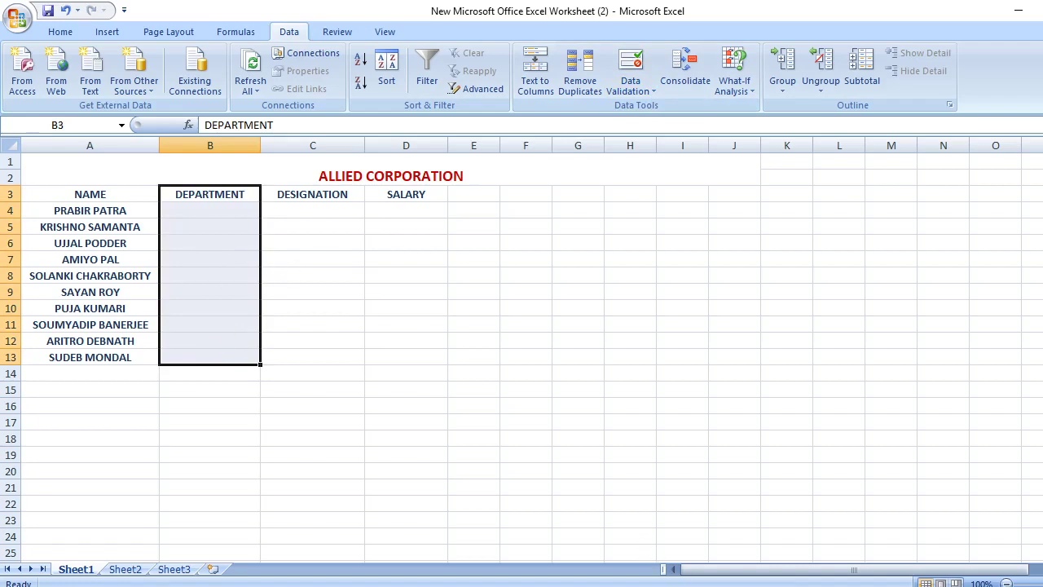
key("alt+Tab")
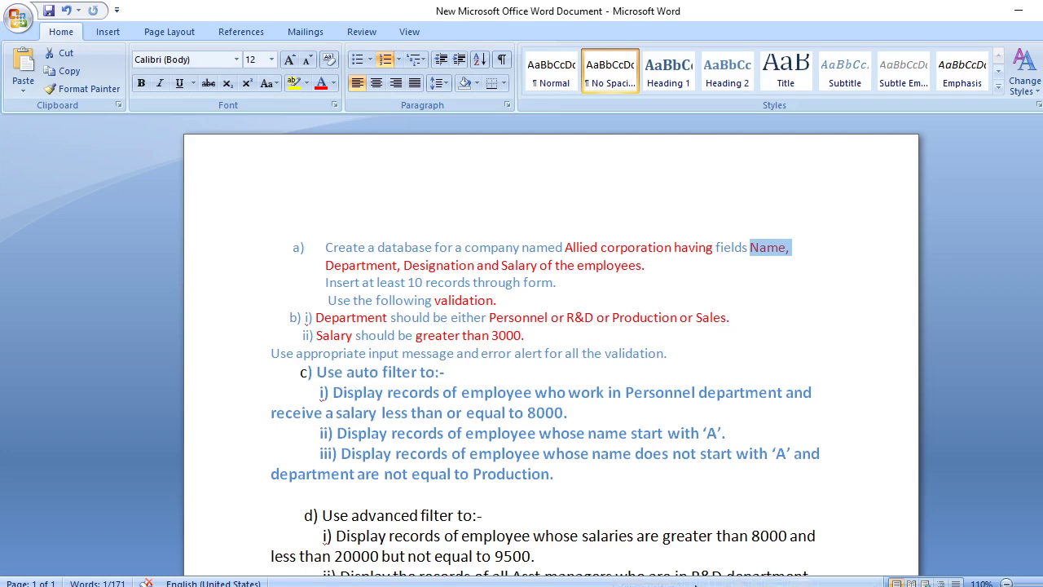
key("alt+Tab")
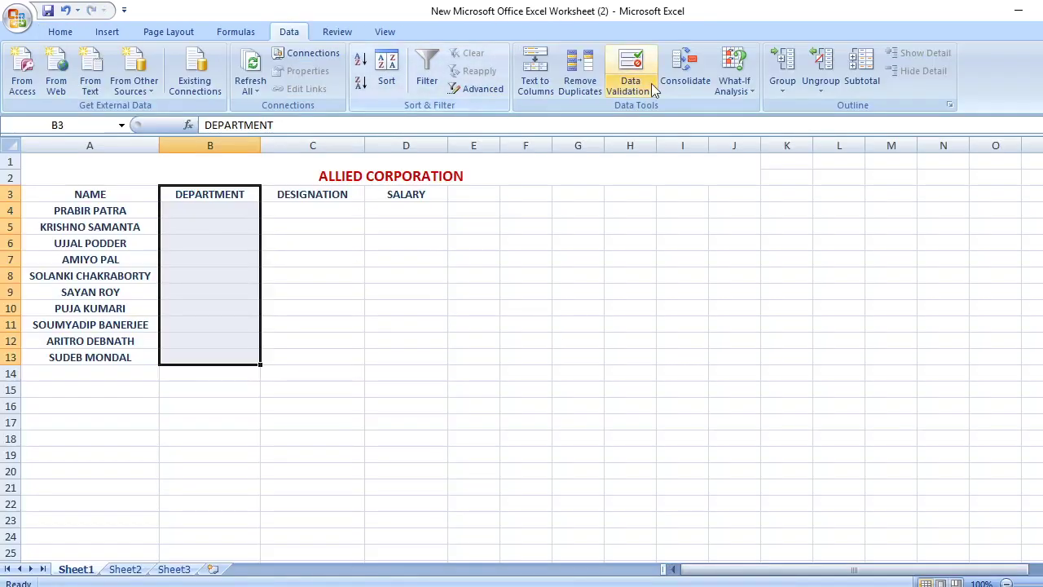
left_click(636, 91)
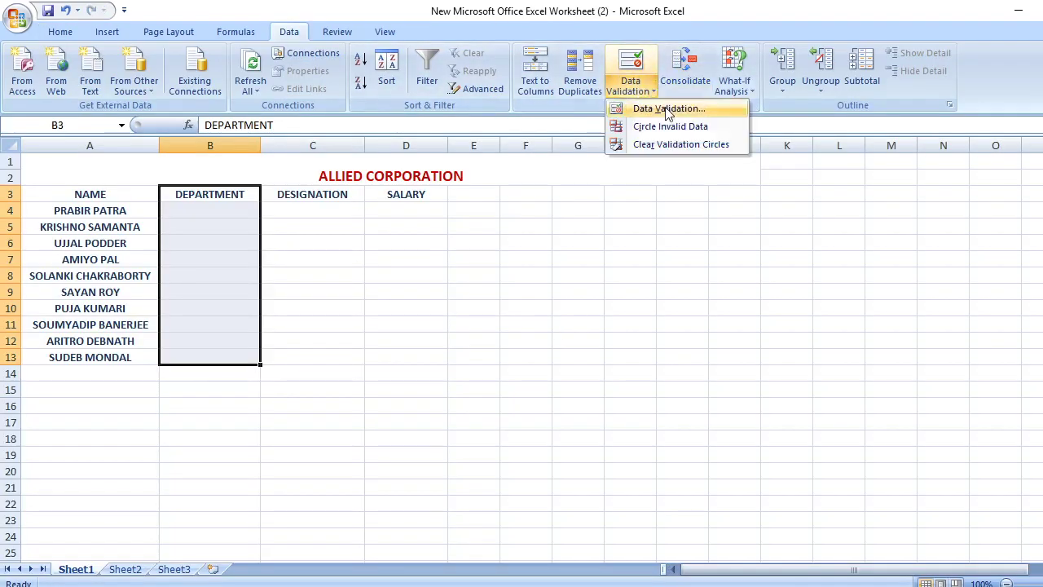
left_click(794, 421)
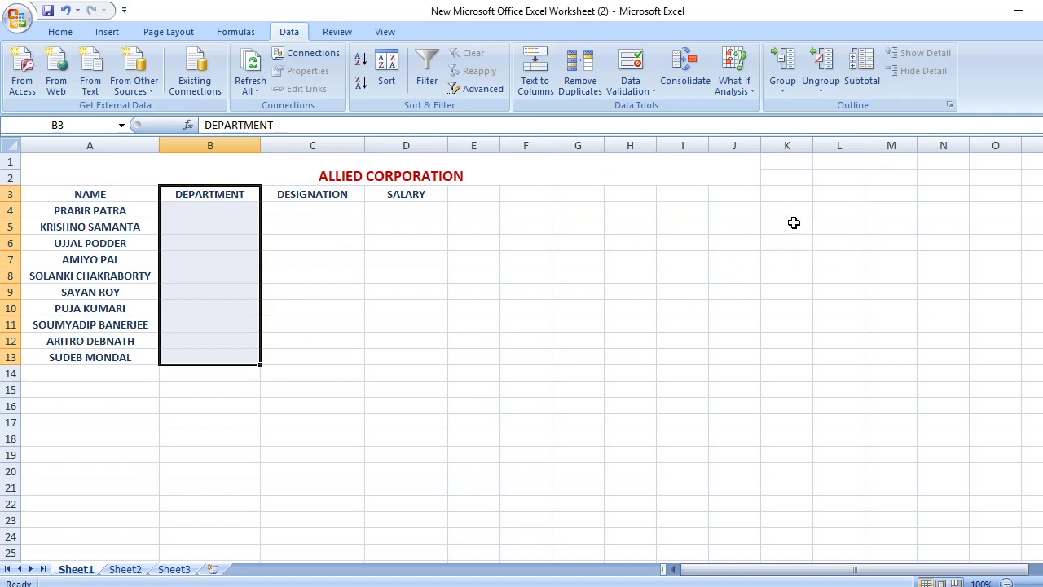
Widen column K and enter PERSONNEL in K7
left_click_drag(812, 145, 850, 145)
double_click(823, 255)
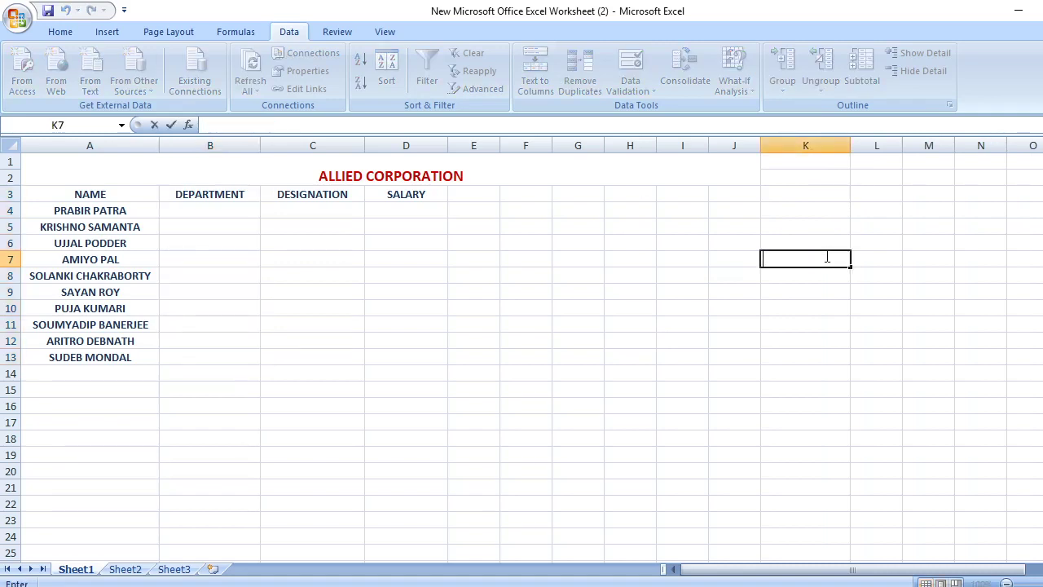
type("pE")
key("BackSpace")
type("PERSONNEL")
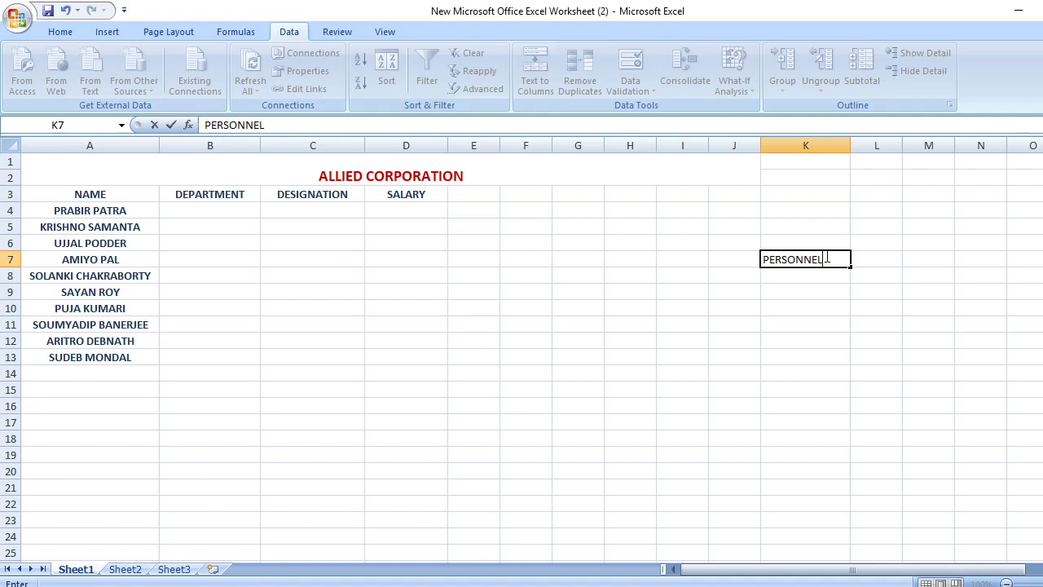
key("Return")
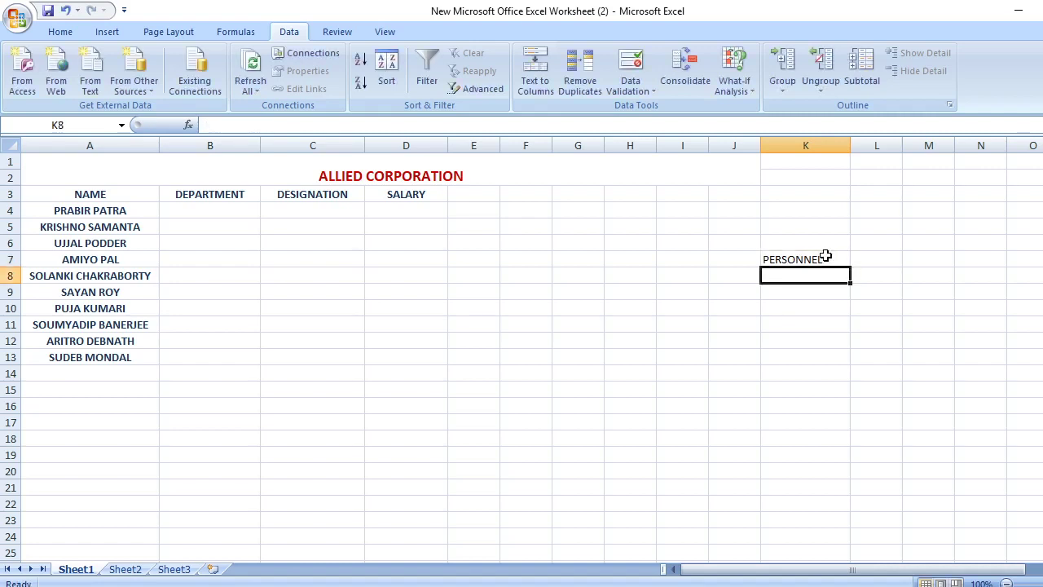
Enter R & D, PRODUCTION and SALES in K8 through K10
type("R")
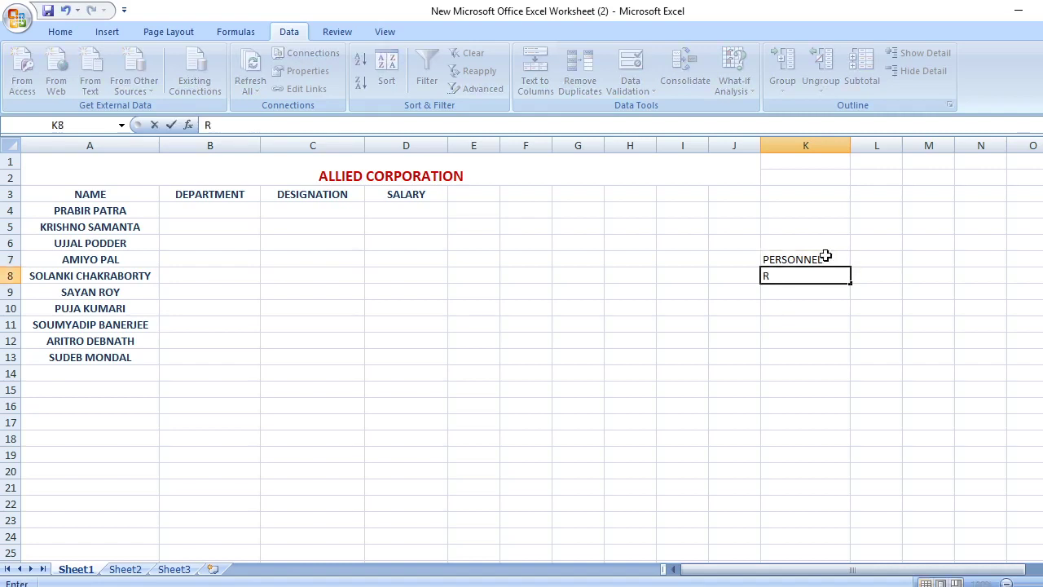
type(" & D")
key("Return")
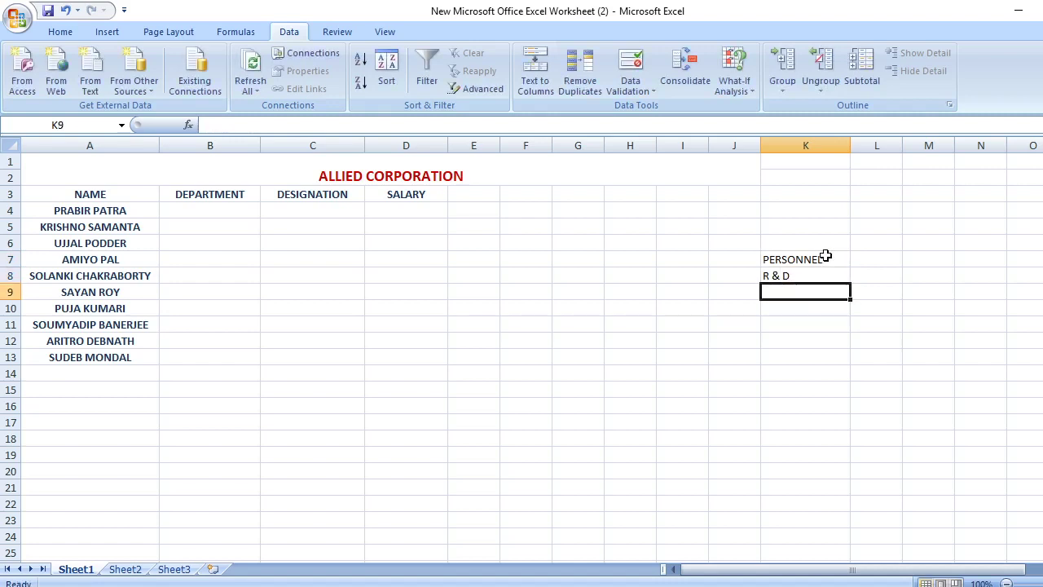
type("PR")
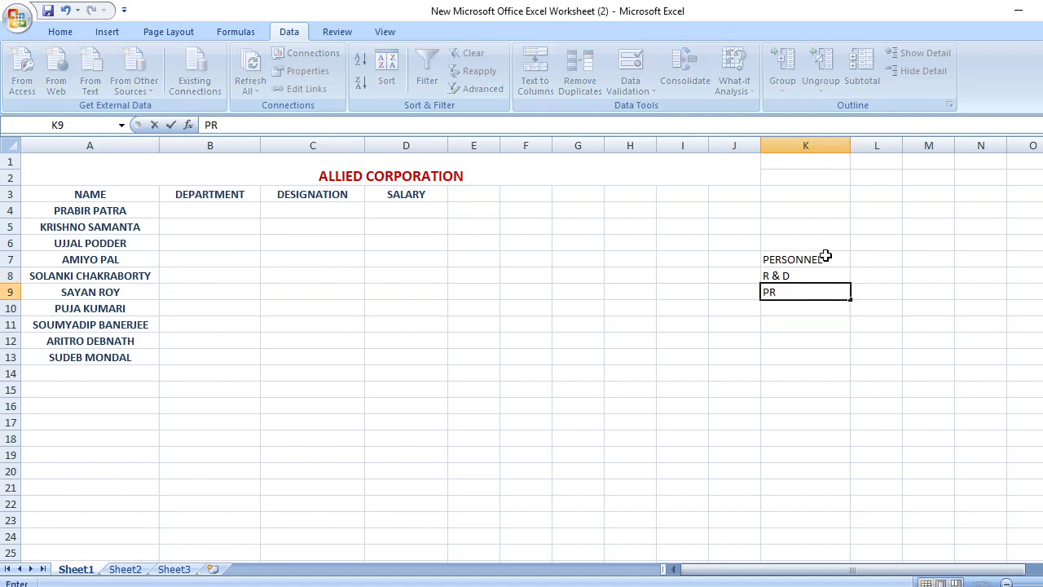
type("ODUCTION")
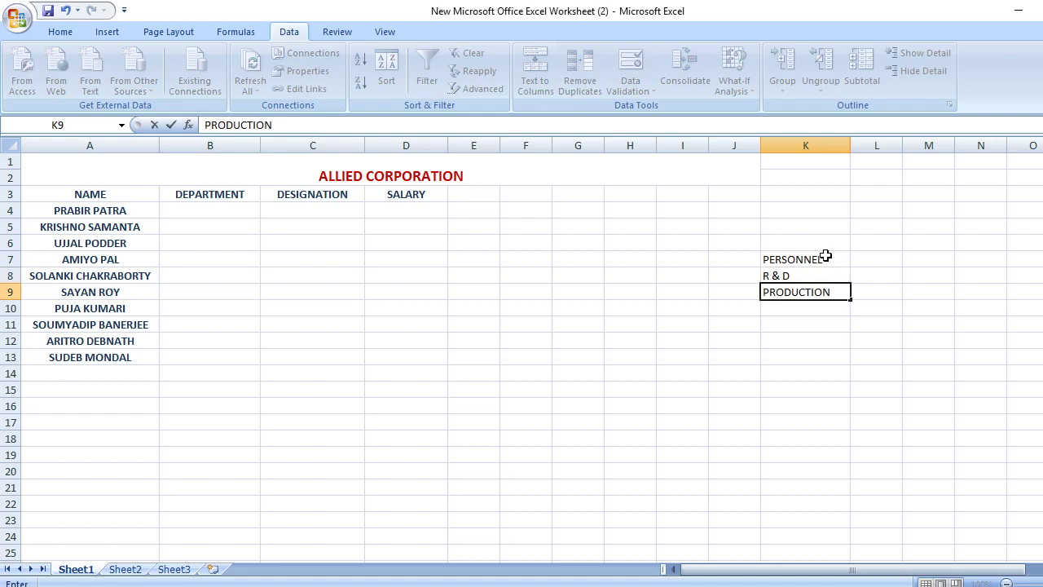
key("Return")
type("SALES")
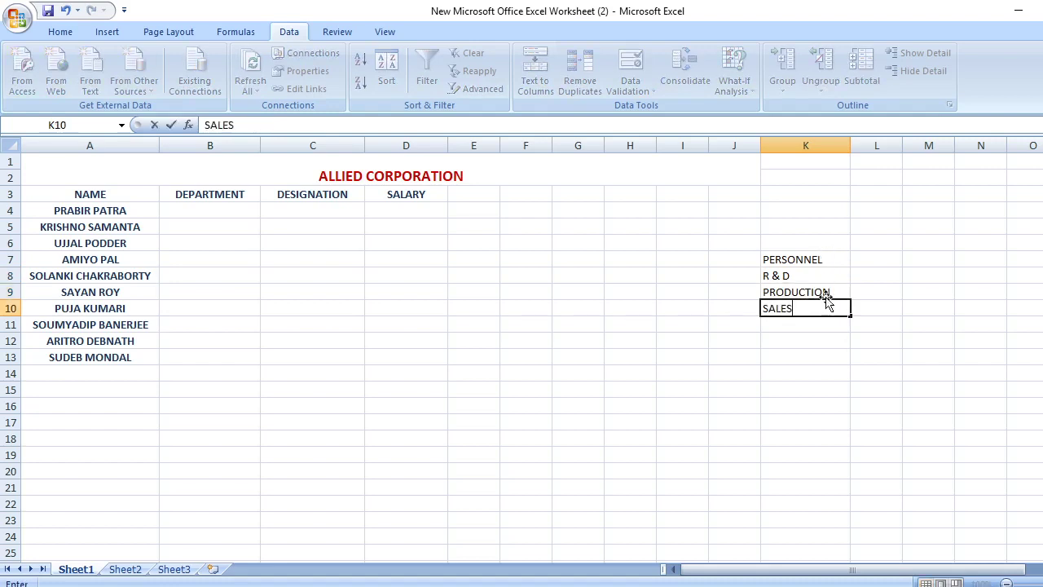
left_click(824, 341)
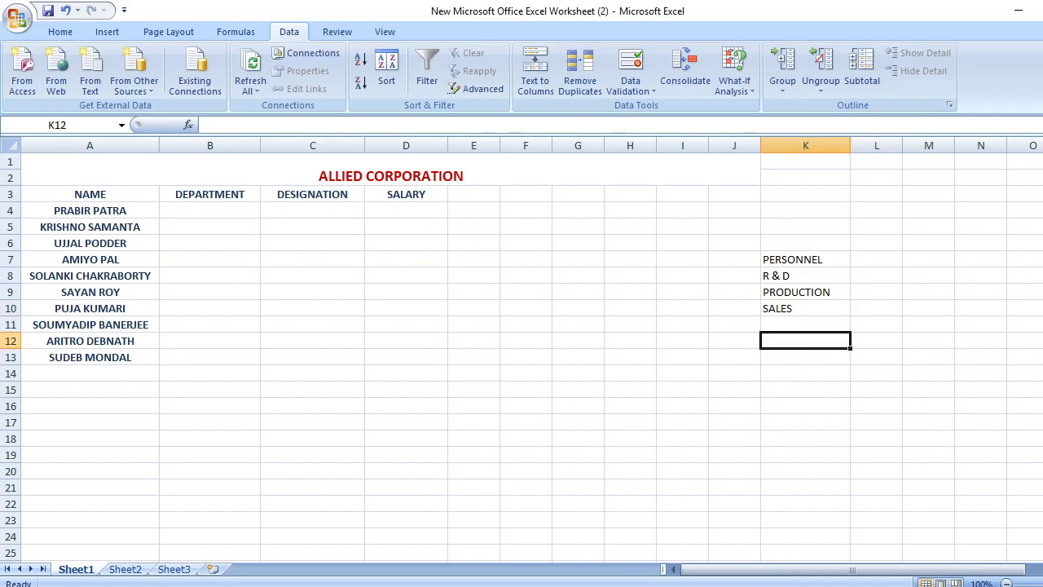
Admit both waiting participants into the Google Meet call
left_click(512, 513)
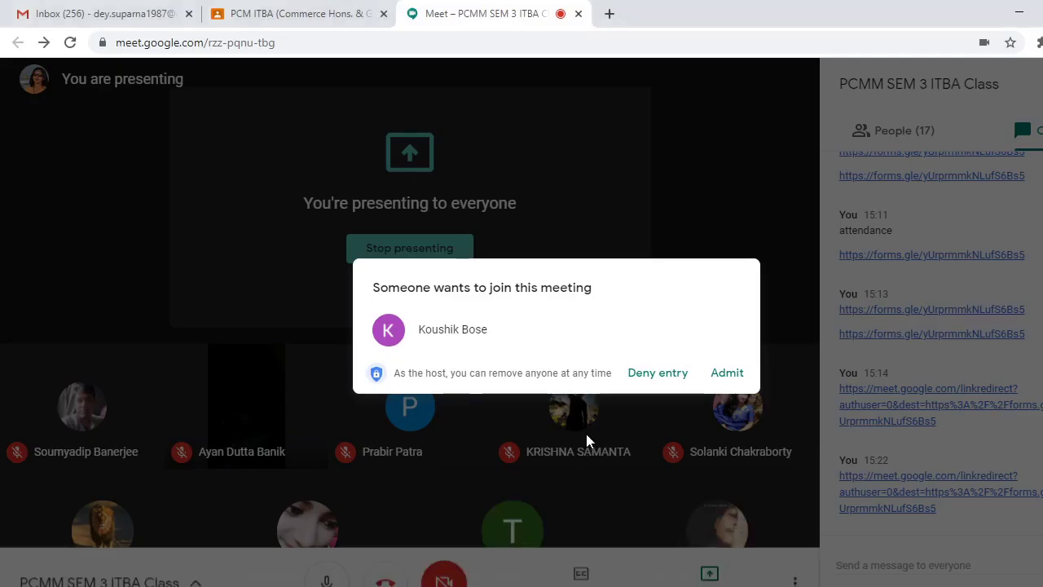
left_click(726, 374)
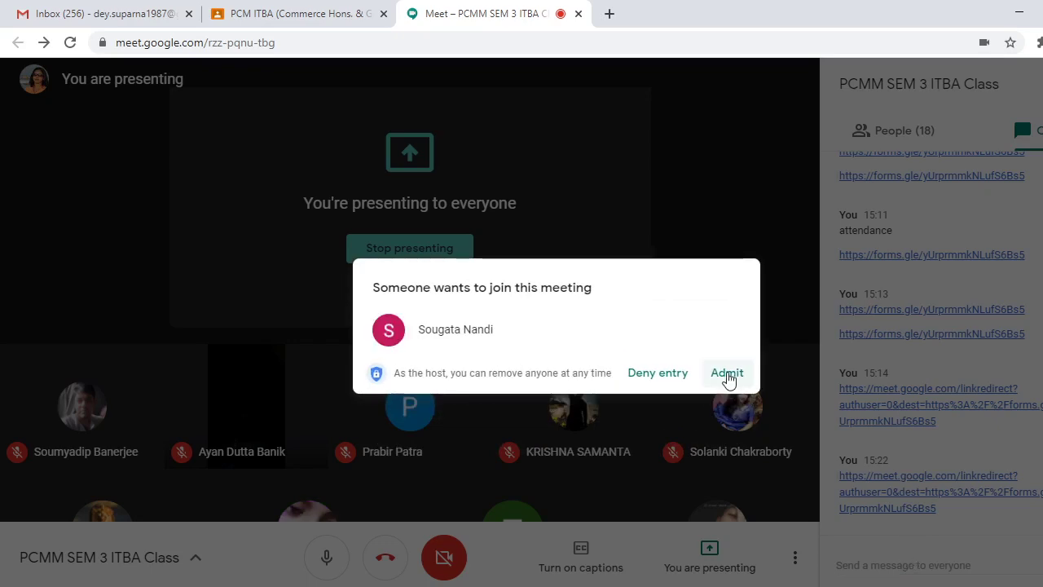
left_click(726, 377)
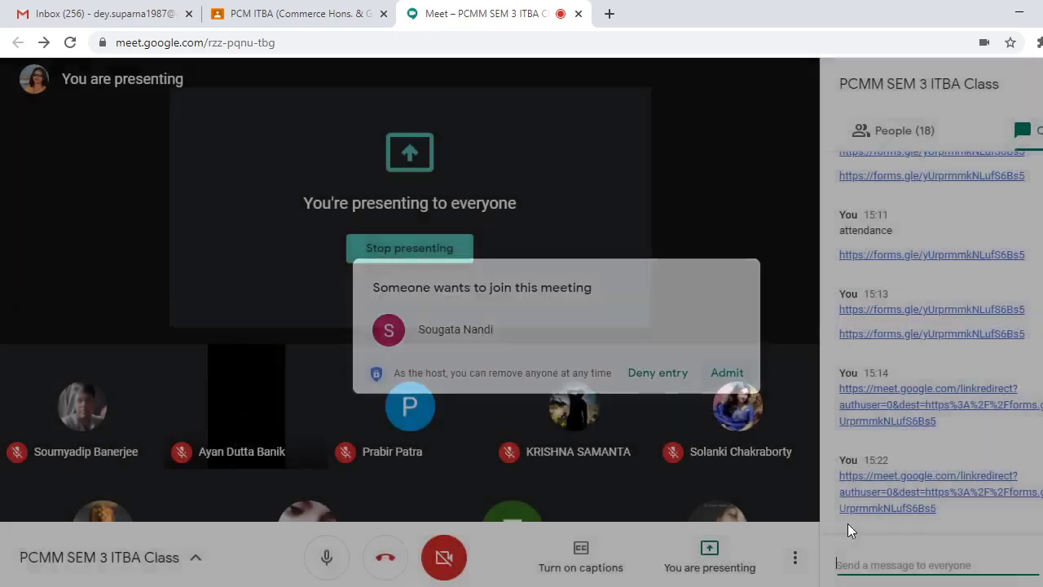
Paste and send the form link in the Meet chat, then return to the Excel workbook
right_click(890, 563)
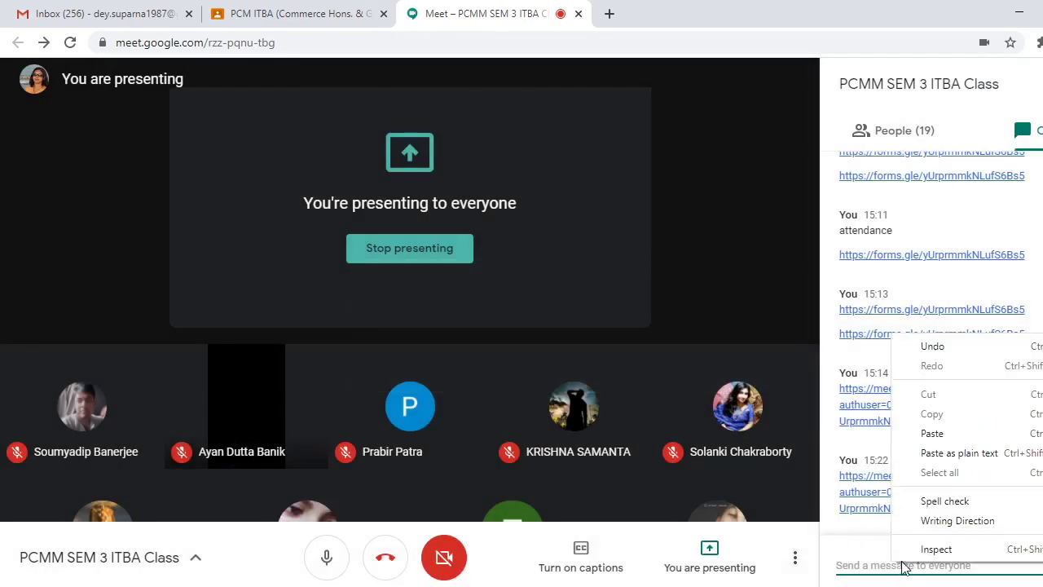
left_click(933, 433)
key("Return")
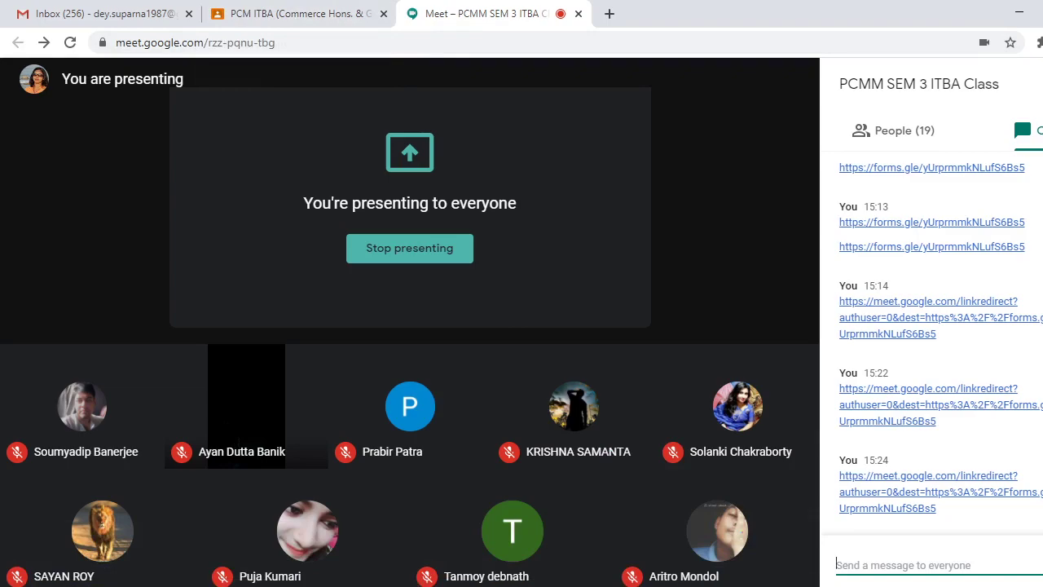
key("alt+Tab")
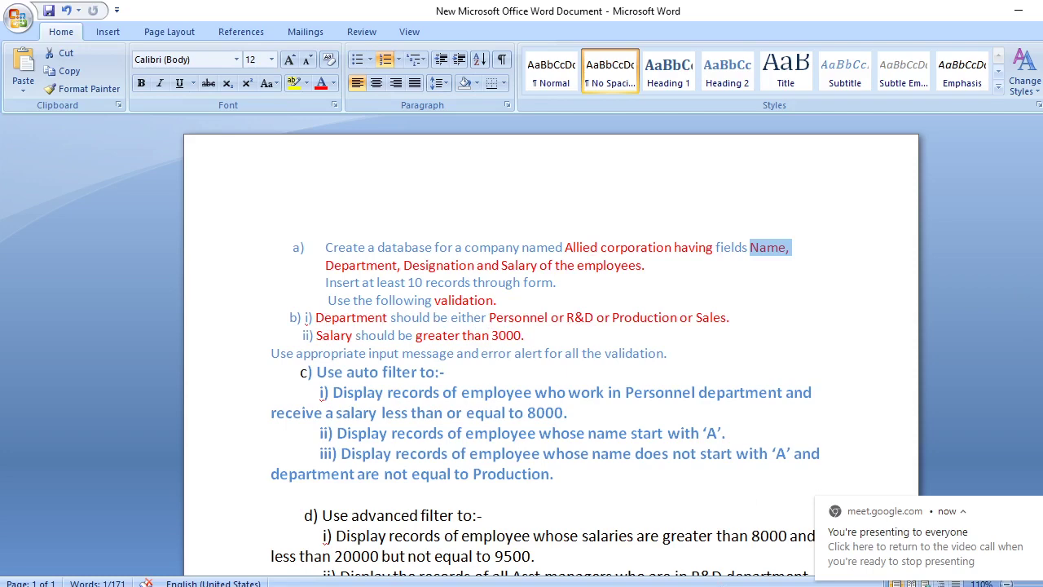
key("alt+Tab")
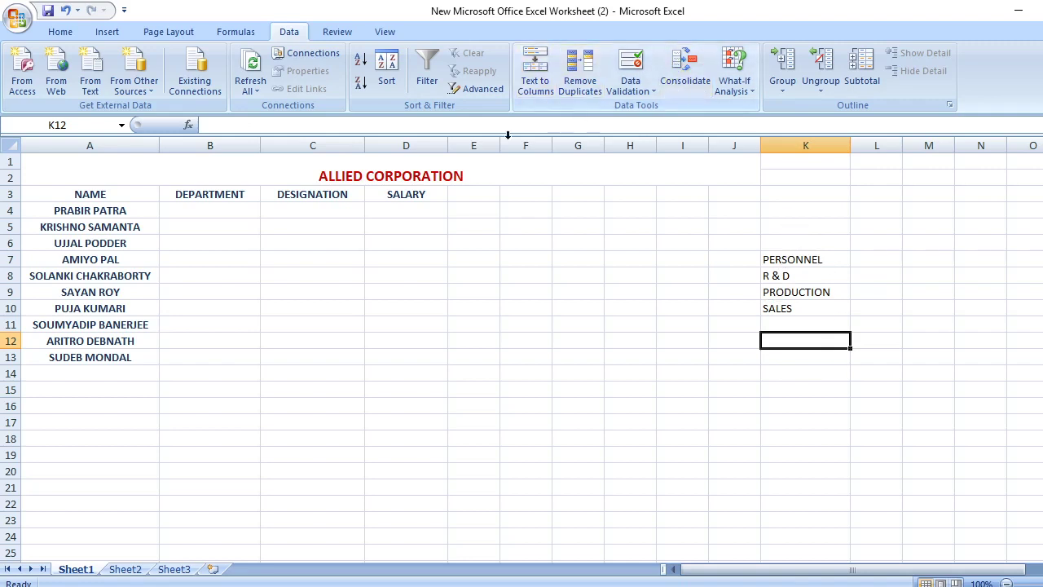
Set Data Validation on B3:B13 to allow a List with source =$K$7:$K$10
left_click_drag(196, 194, 204, 350)
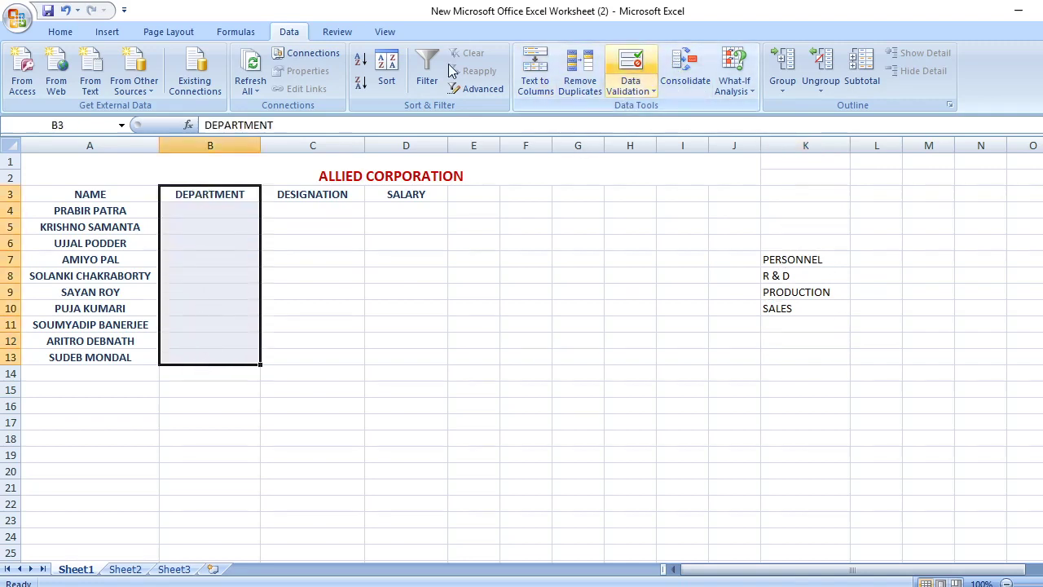
left_click(650, 88)
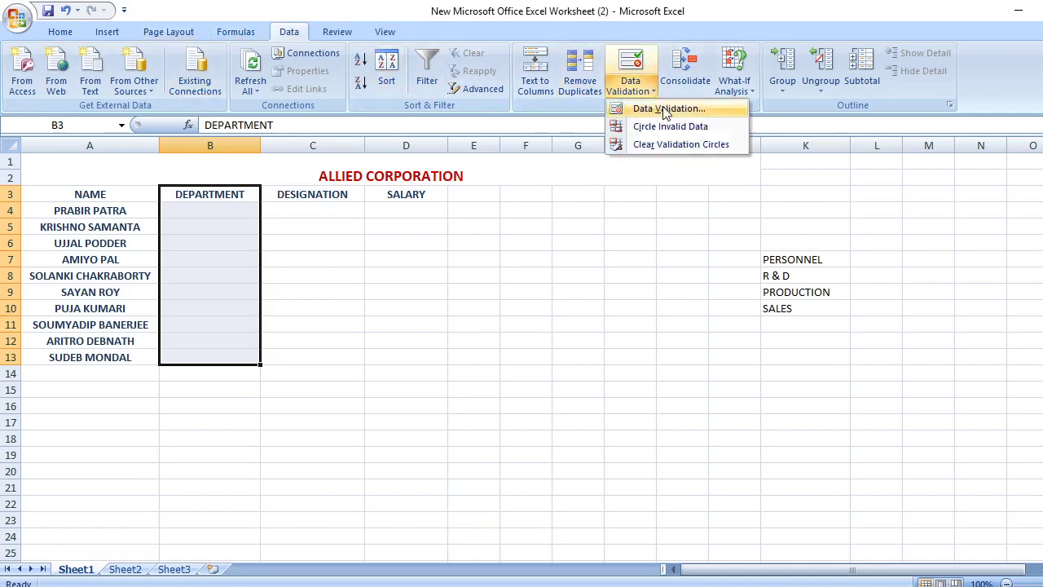
left_click(666, 109)
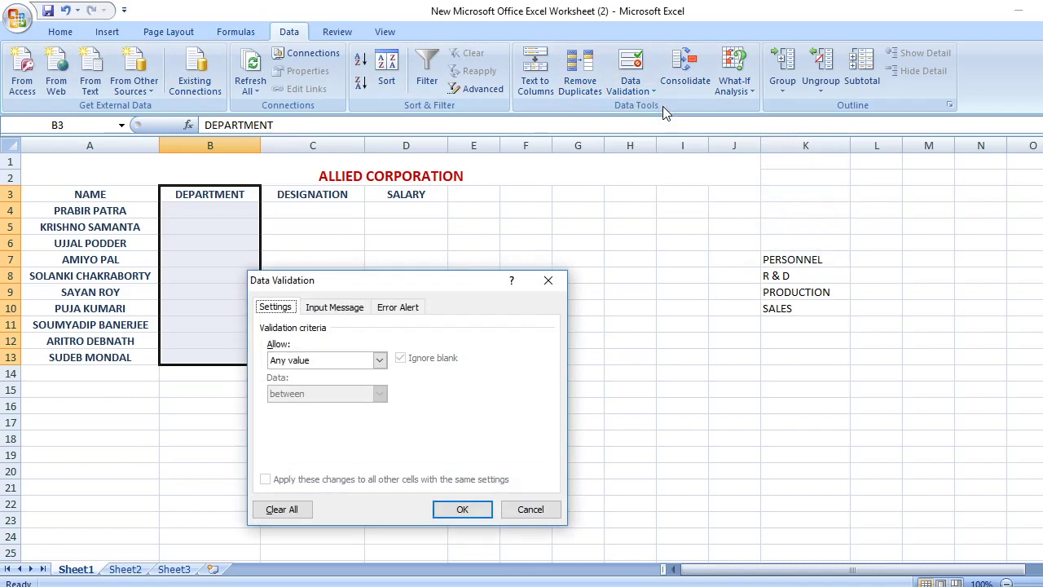
left_click(380, 361)
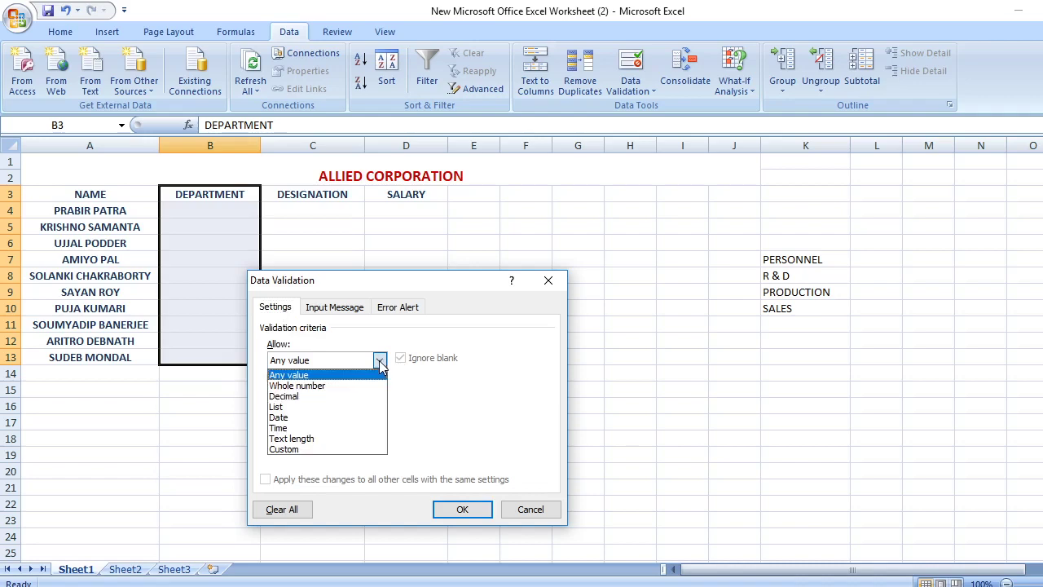
left_click(301, 407)
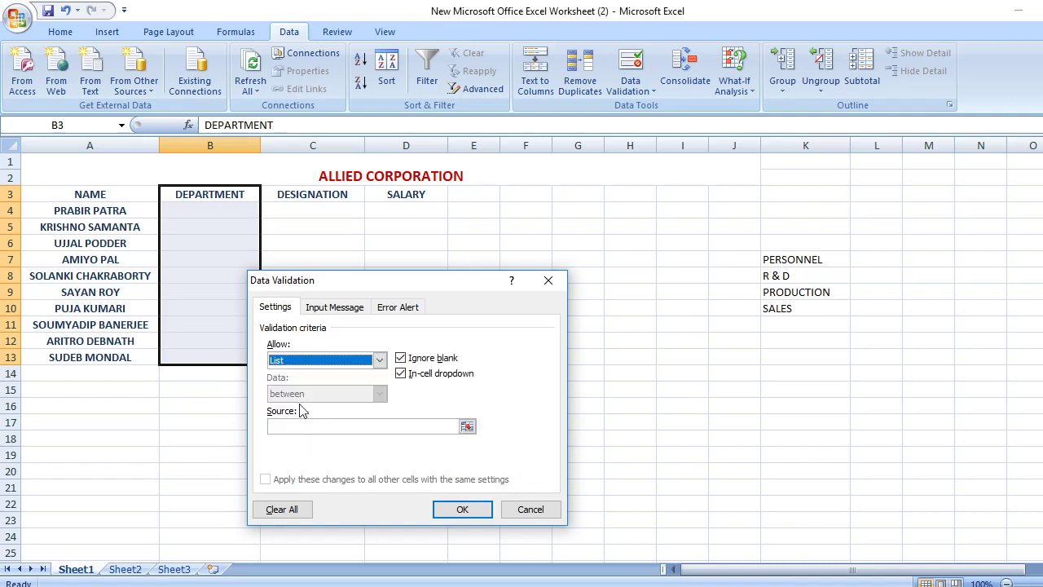
left_click(379, 361)
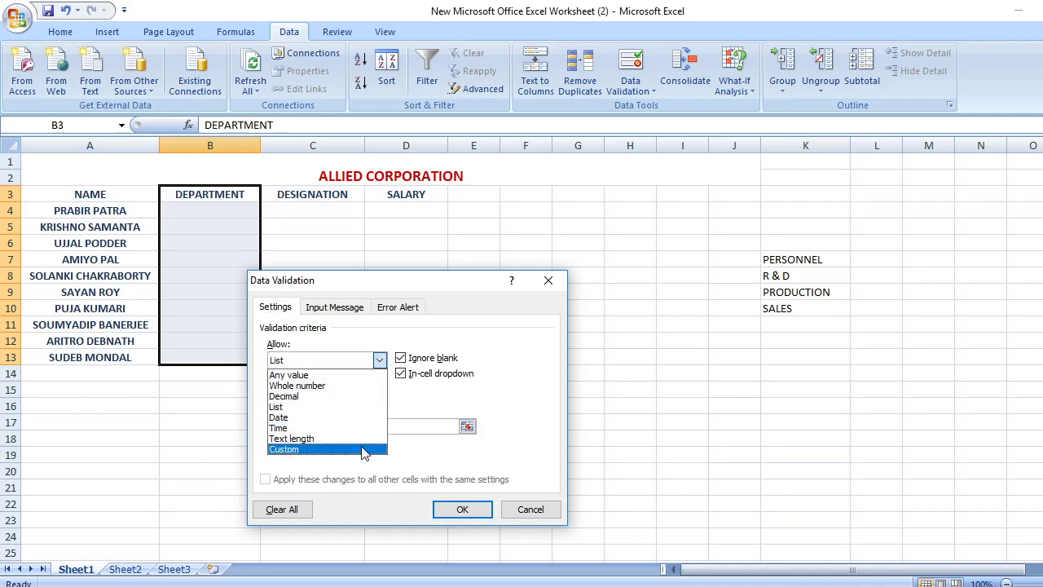
left_click(338, 406)
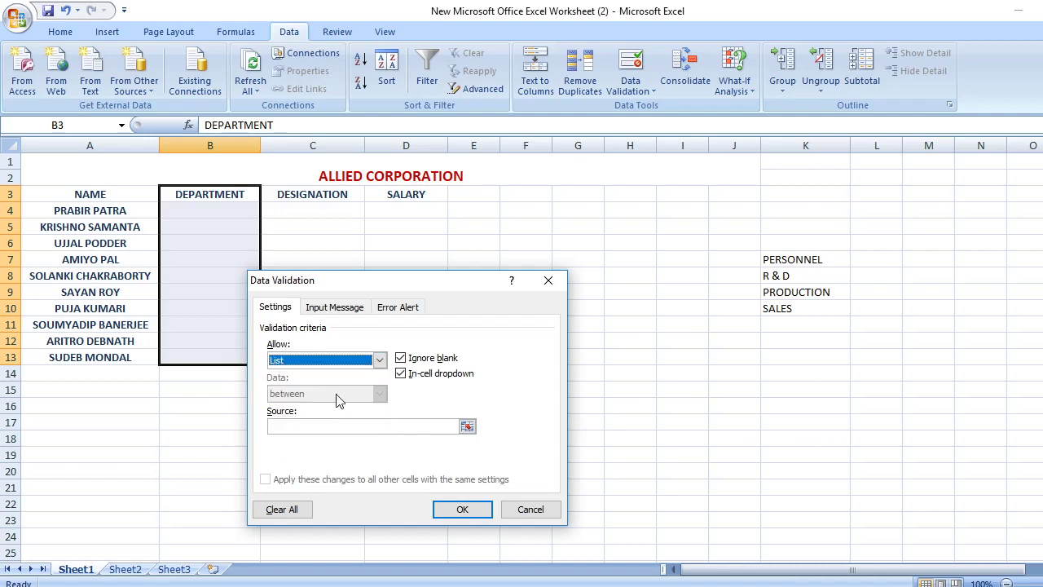
left_click(467, 427)
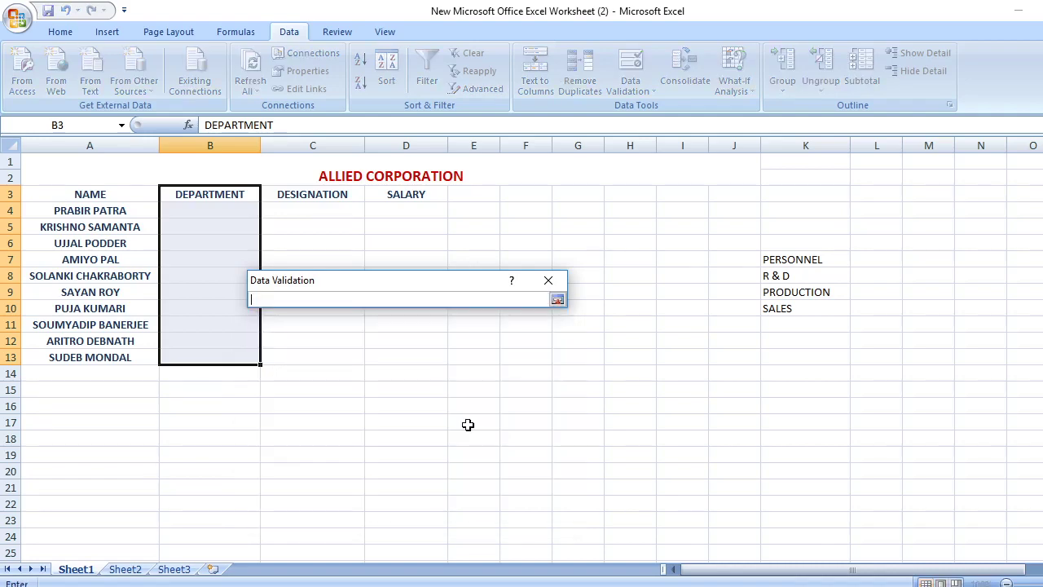
left_click_drag(768, 265, 790, 308)
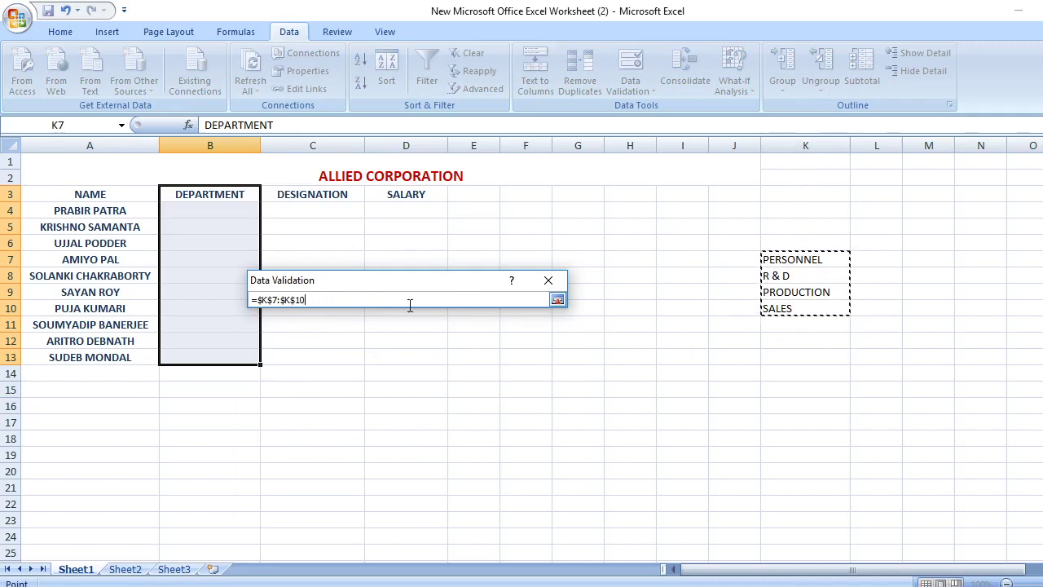
left_click(558, 300)
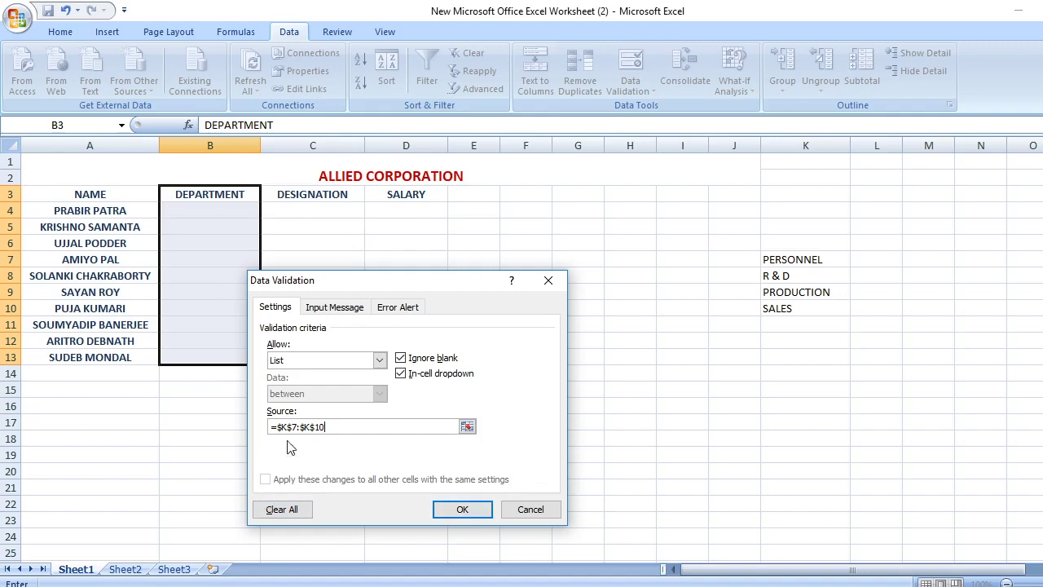
Look through the Input Message and Error Alert tabs of the DEPARTMENT validation
left_click(351, 310)
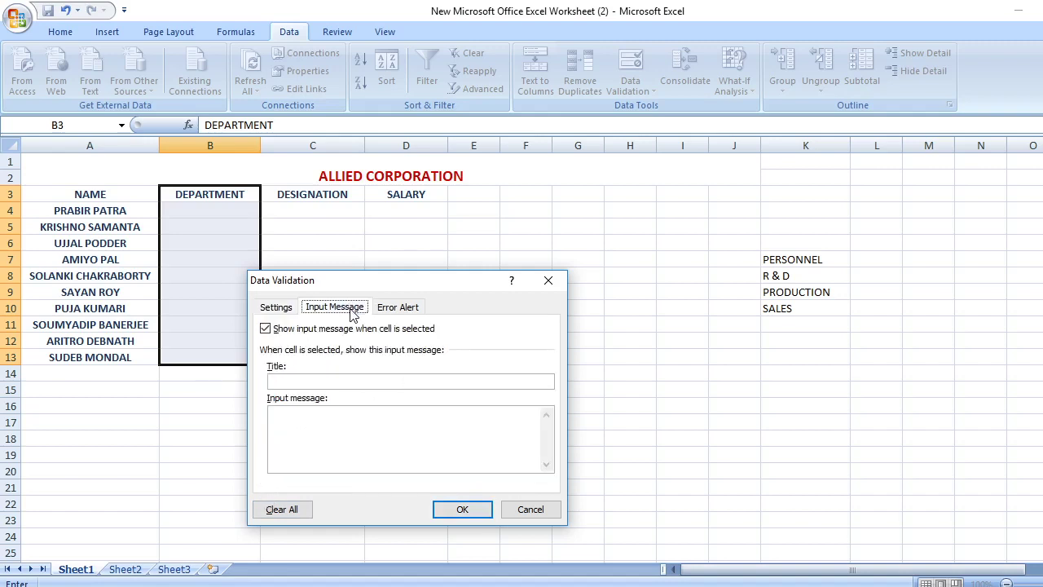
left_click(317, 382)
left_click(396, 310)
left_click(415, 424)
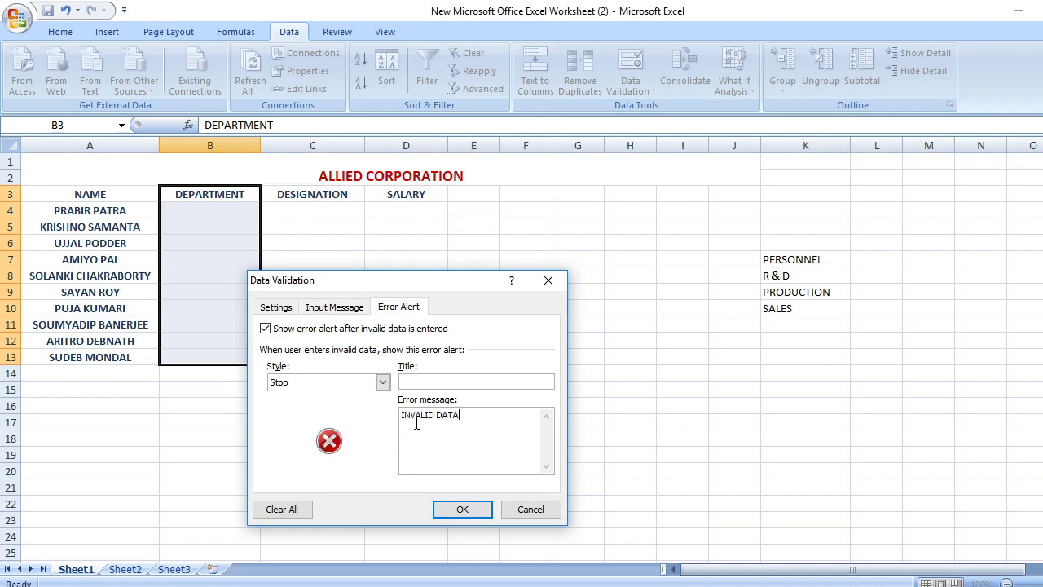
left_click(346, 307)
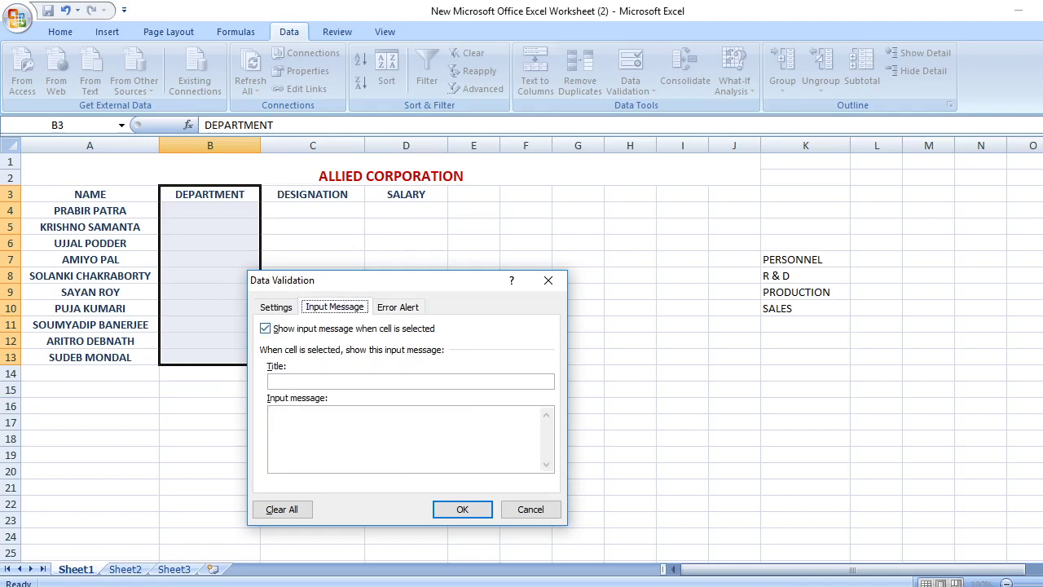
Bring up the Word assignment document to check the required validation messages
mouse_move(699, 585)
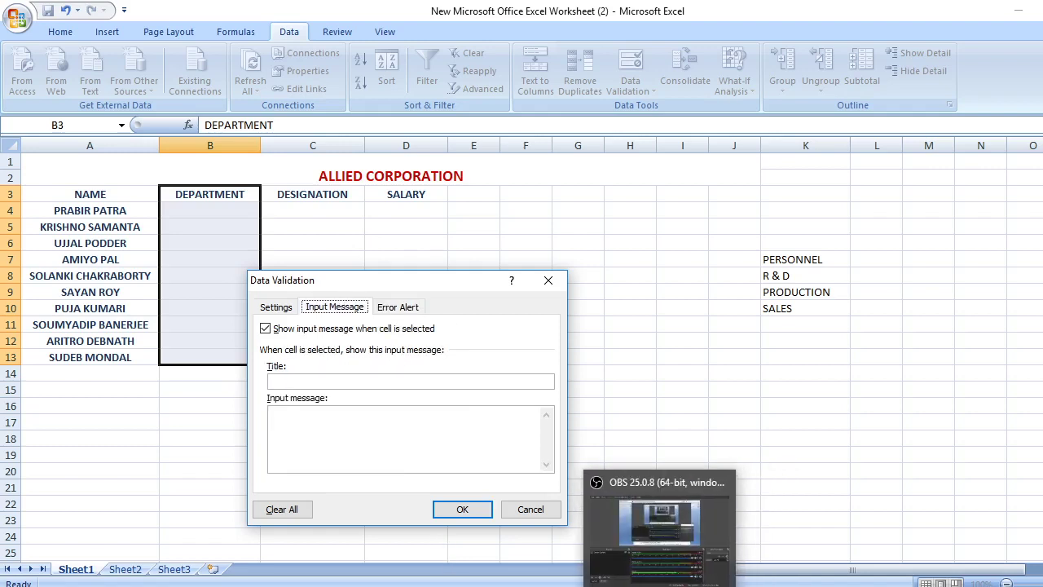
mouse_move(619, 585)
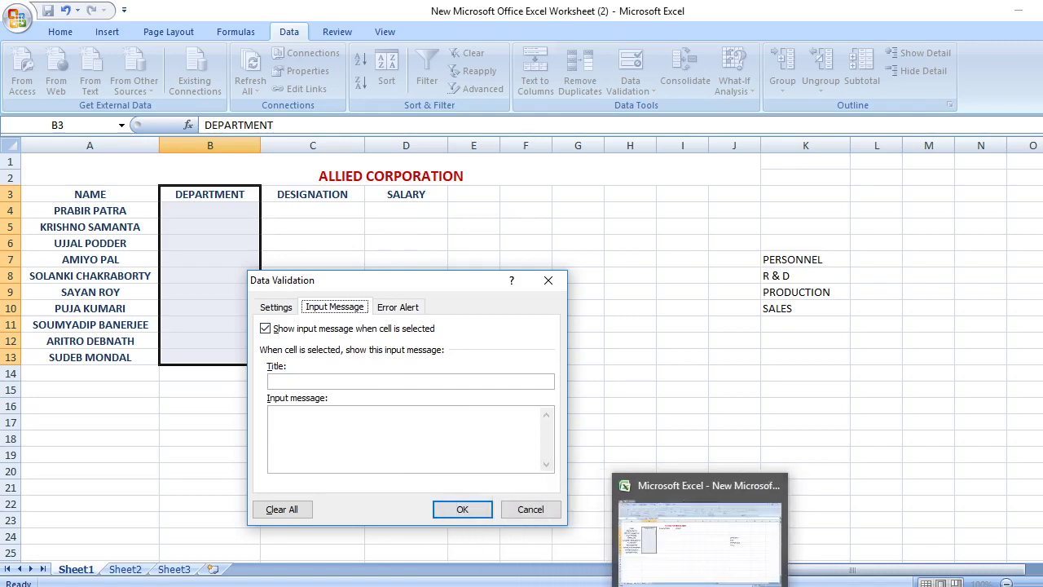
left_click(544, 585)
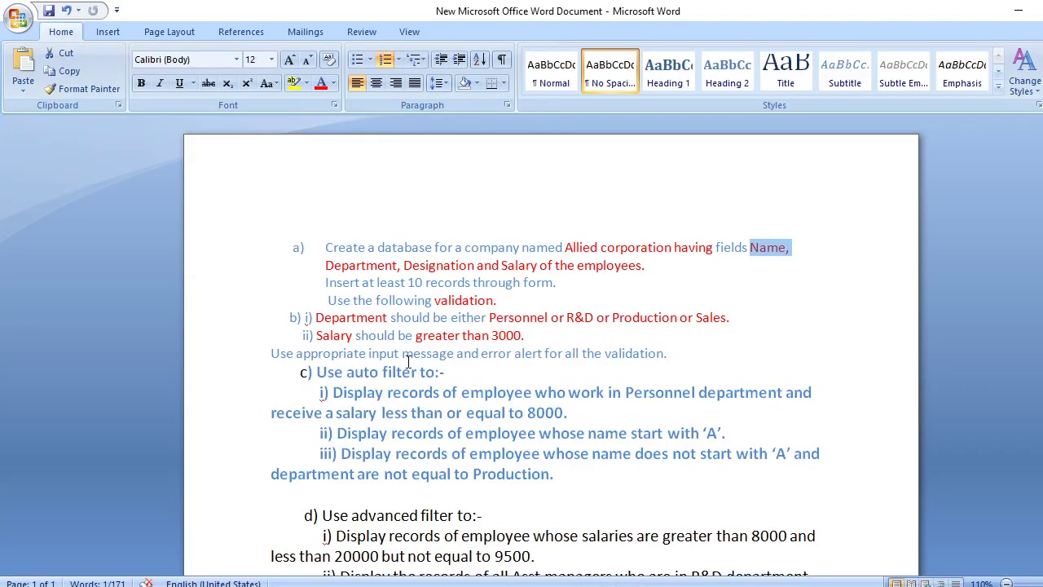
In Word, select the full line b) department rule and copy it to the clipboard
left_click(316, 319)
left_click_drag(390, 318, 733, 318)
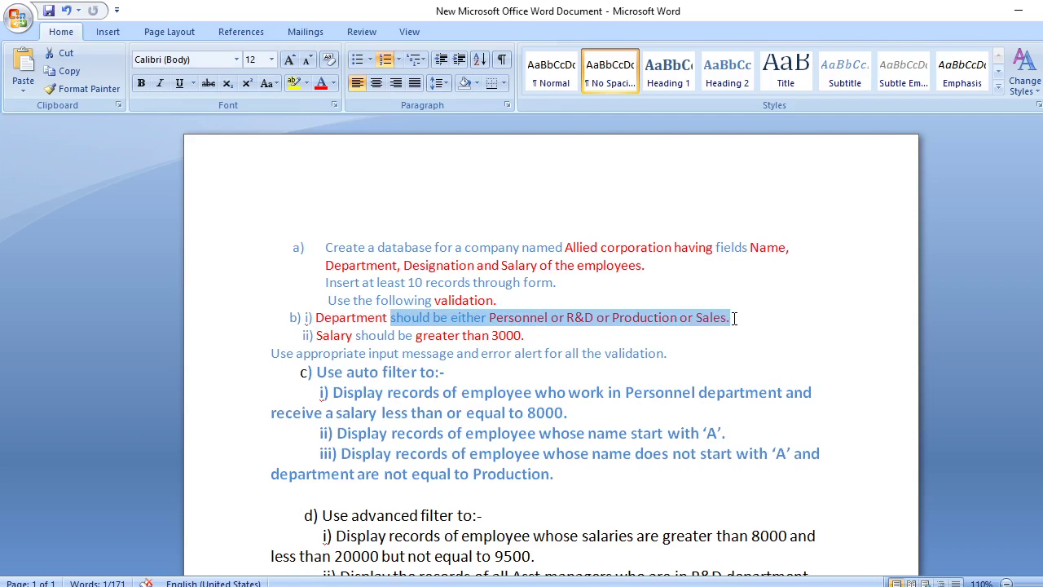
left_click(745, 349)
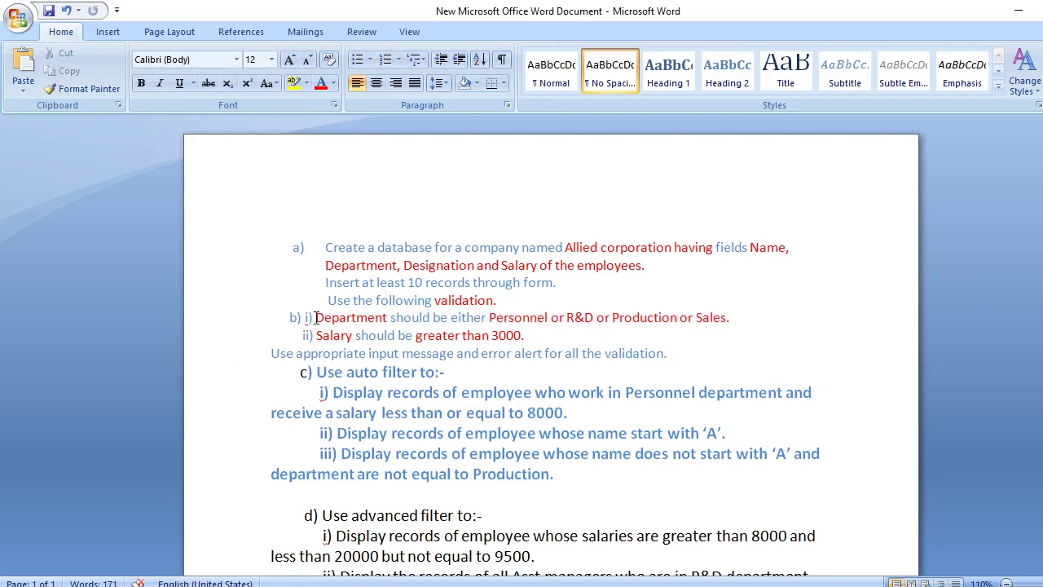
left_click_drag(315, 318, 717, 318)
right_click(716, 318)
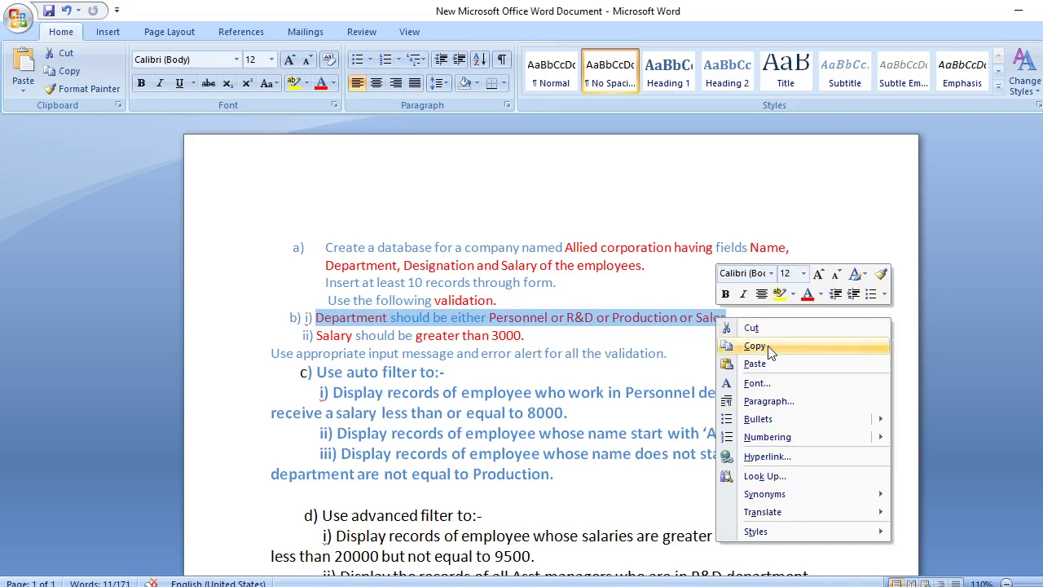
left_click(755, 346)
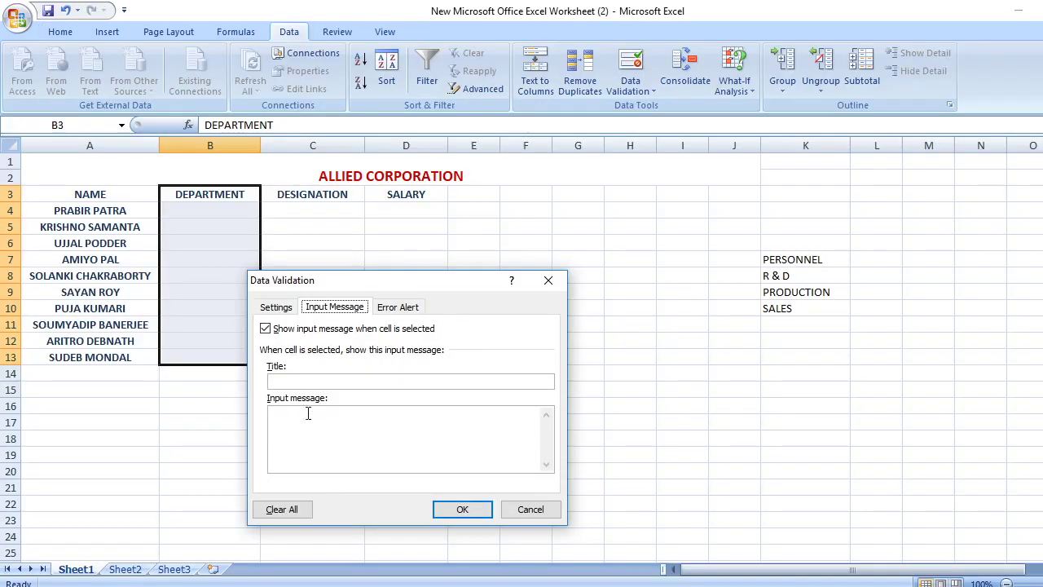
Paste the copied department rule as the Input message and confirm the list validation
right_click(309, 416)
left_click(347, 463)
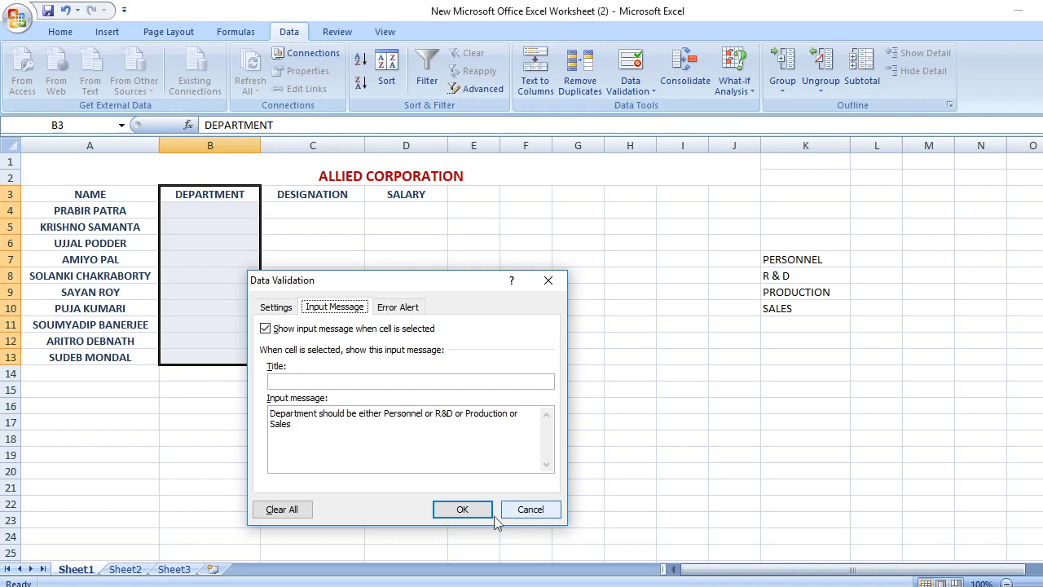
left_click(461, 511)
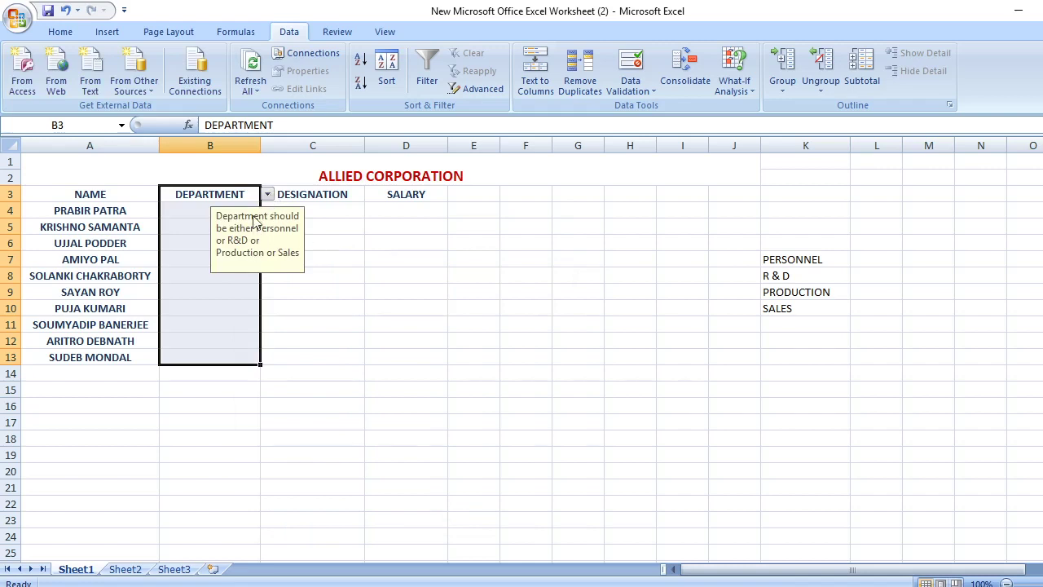
Pick PERSONNEL, R & D, PRODUCTION and SALES from the dropdowns in B4 through B7
left_click(190, 210)
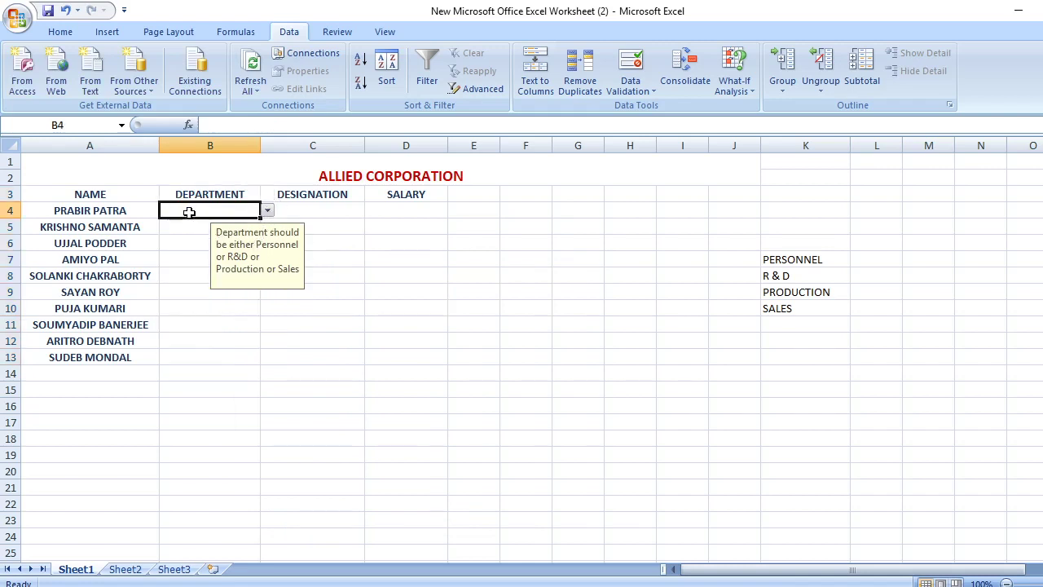
left_click(267, 211)
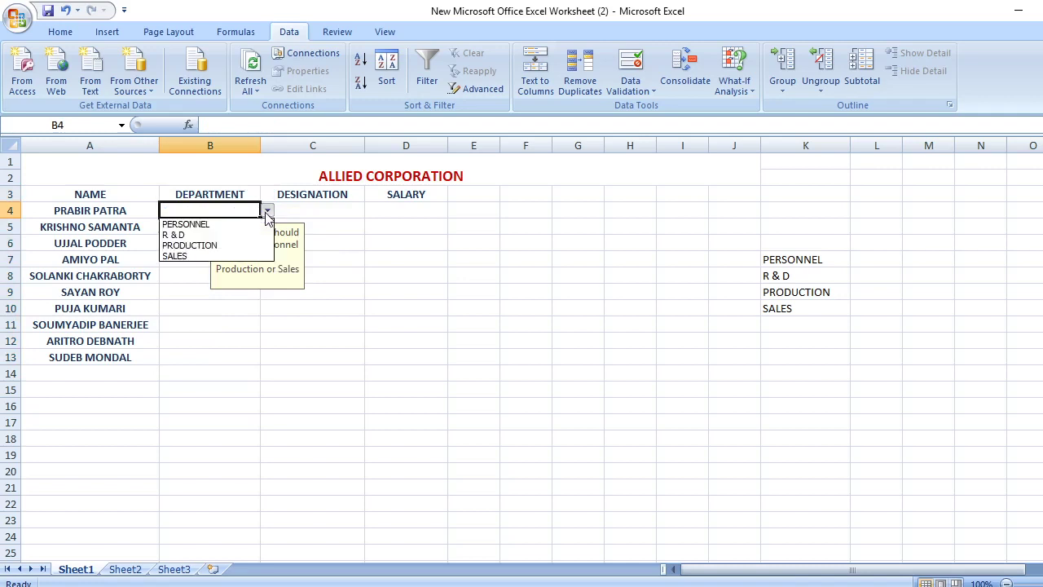
left_click(216, 224)
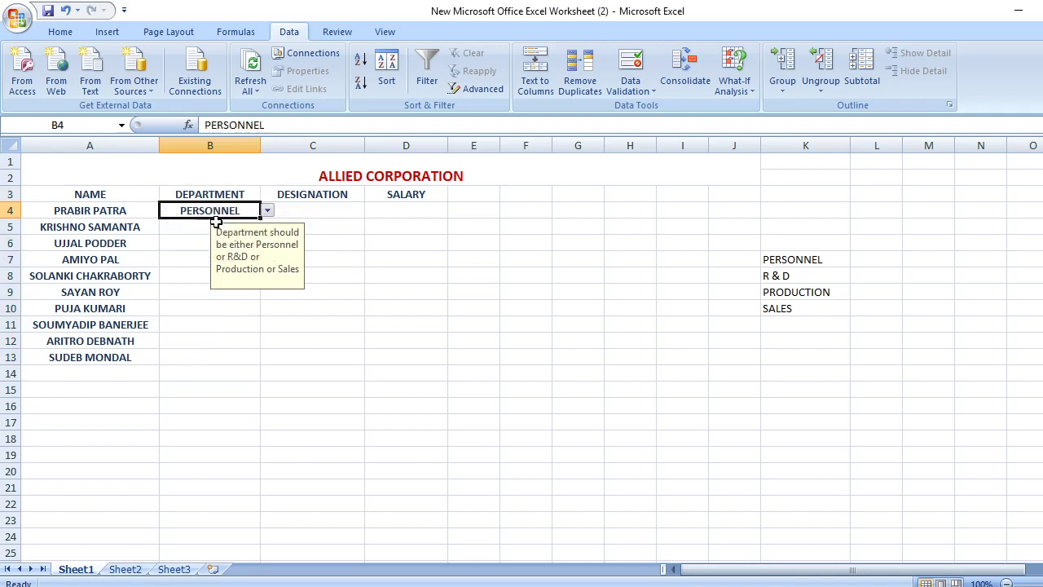
left_click(176, 230)
left_click(268, 226)
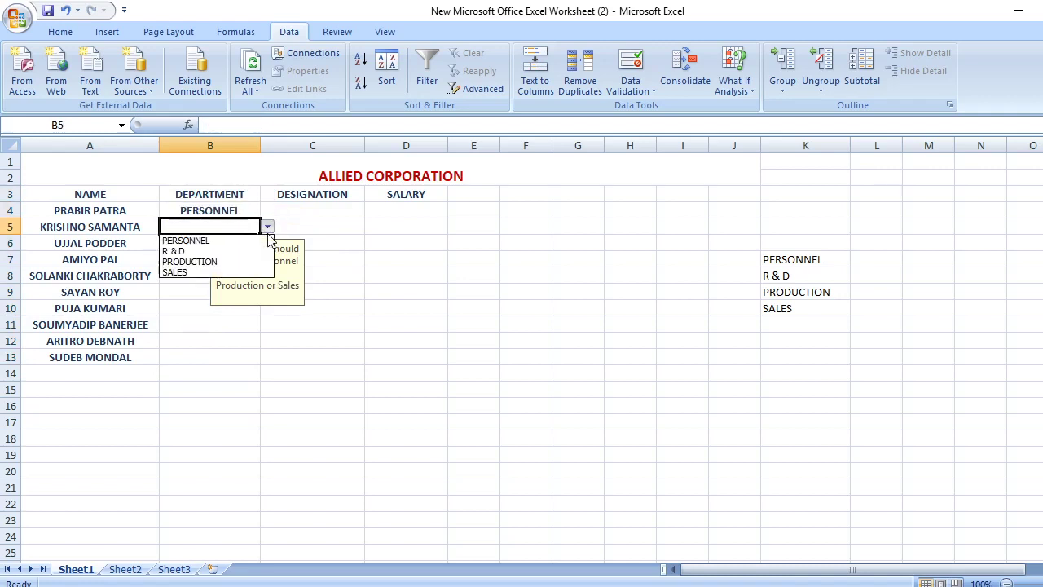
left_click(193, 247)
left_click(187, 243)
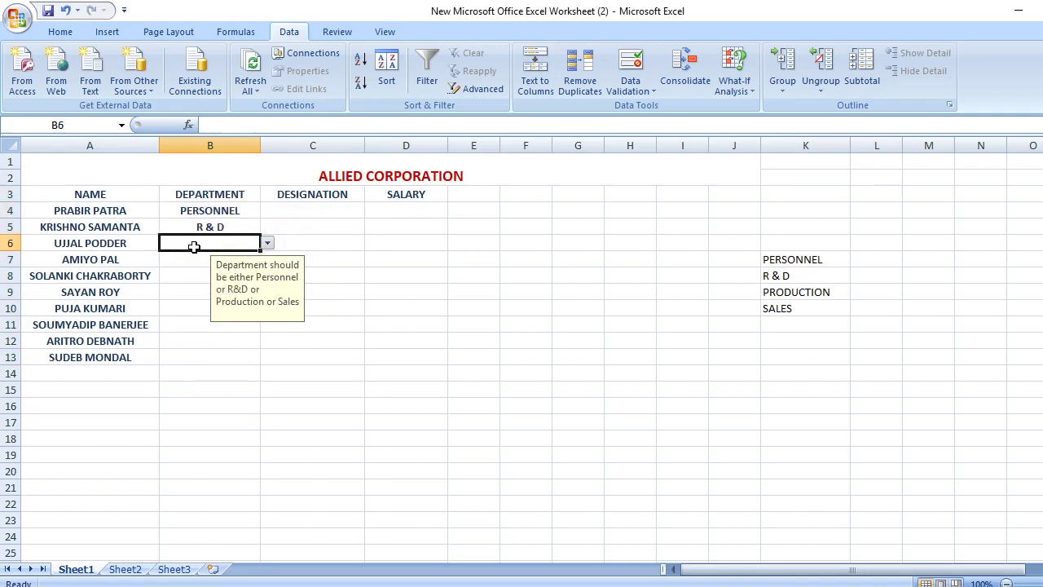
left_click(268, 244)
left_click(188, 272)
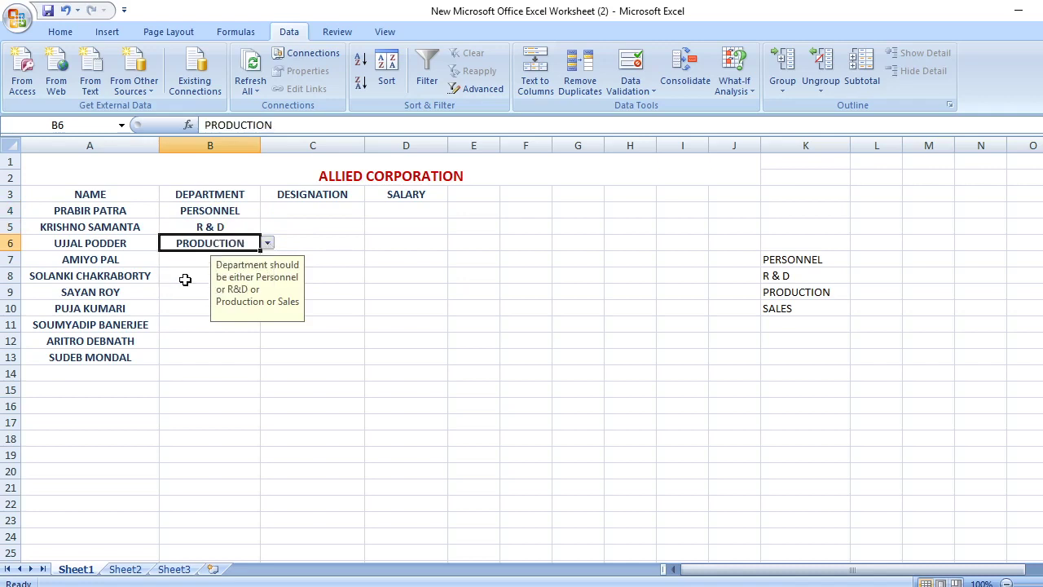
left_click(190, 261)
left_click(268, 259)
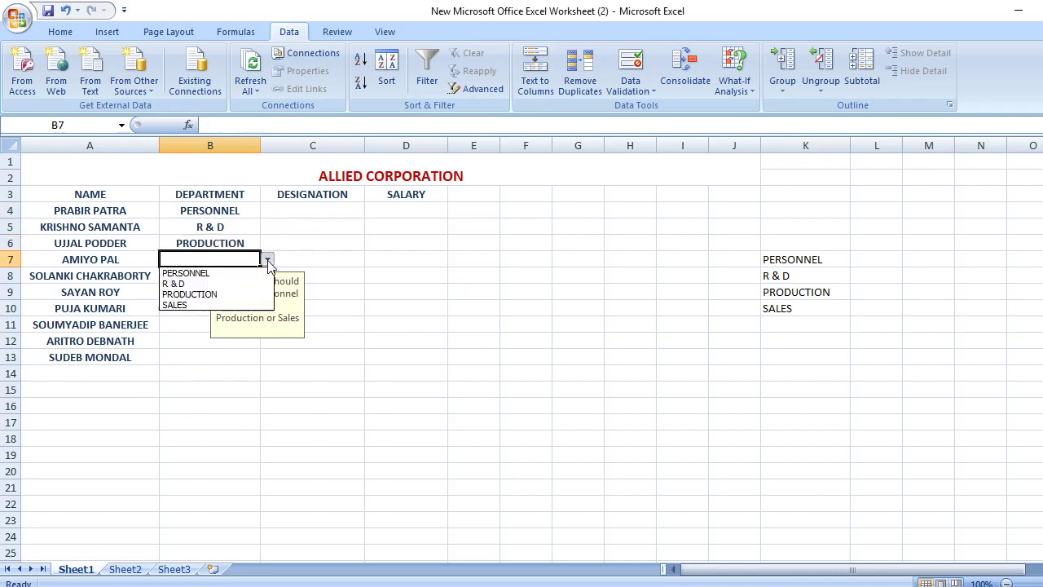
left_click(196, 304)
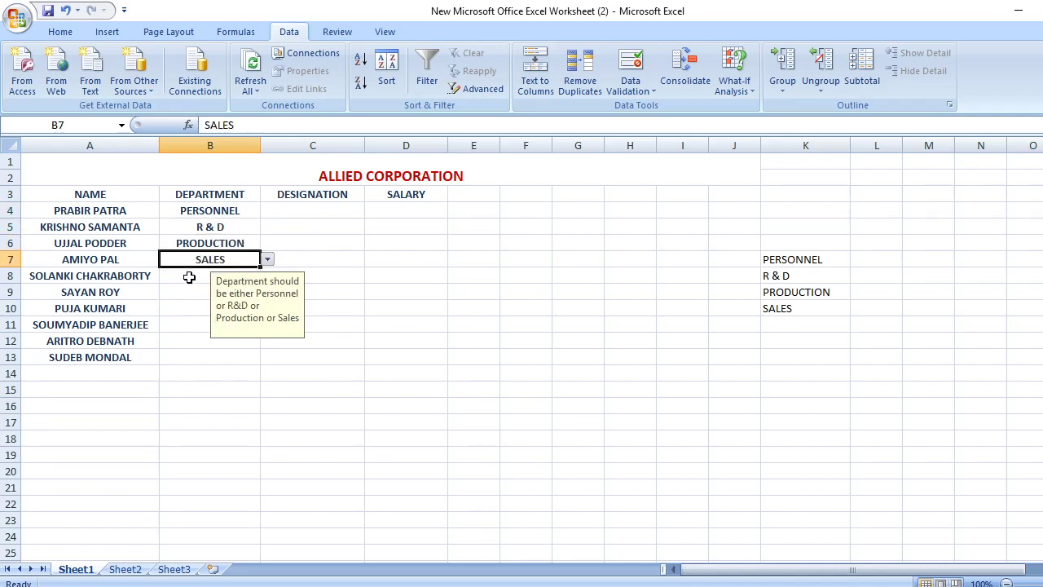
Pick PRODUCTION, SALES and R & D from the dropdowns in B8 through B10
left_click(216, 279)
left_click(267, 275)
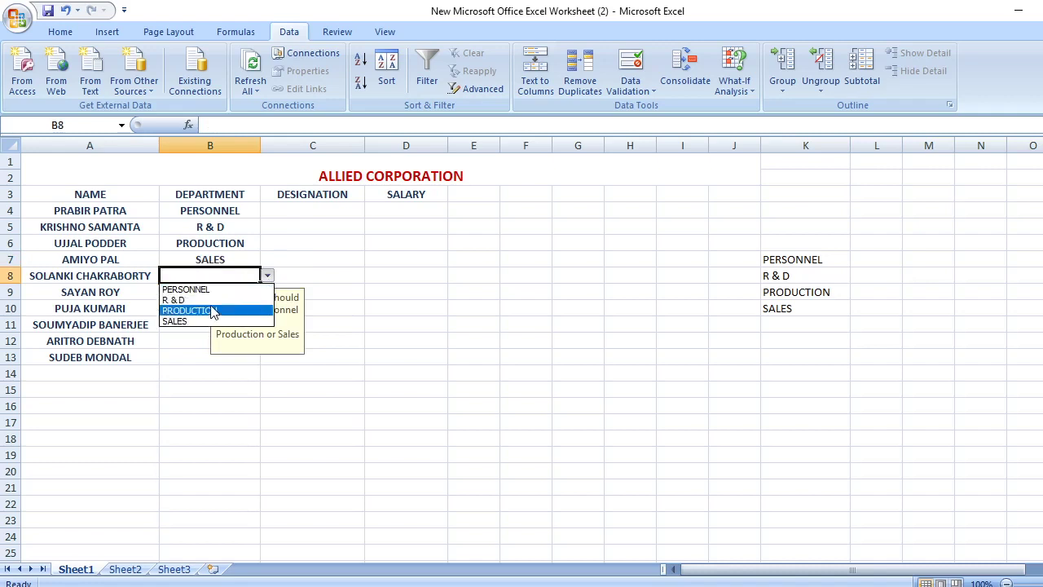
left_click(212, 310)
left_click(200, 292)
left_click(266, 292)
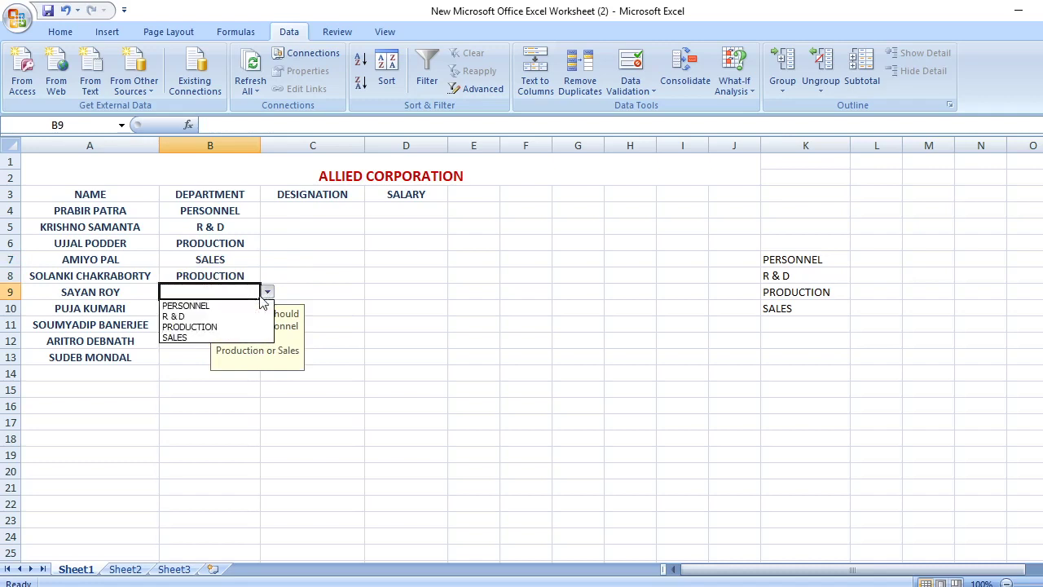
left_click(198, 334)
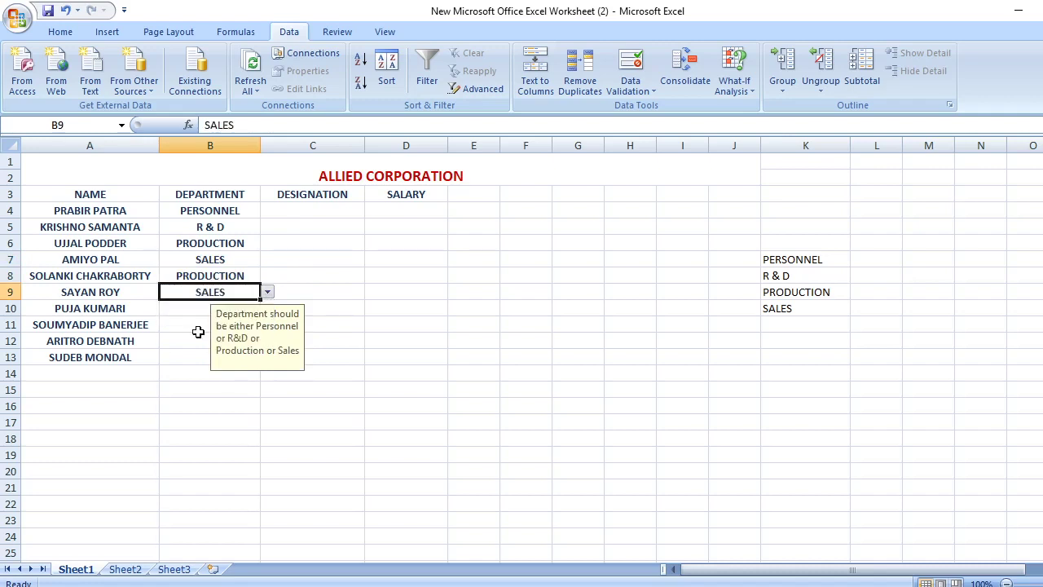
left_click(197, 308)
left_click(267, 308)
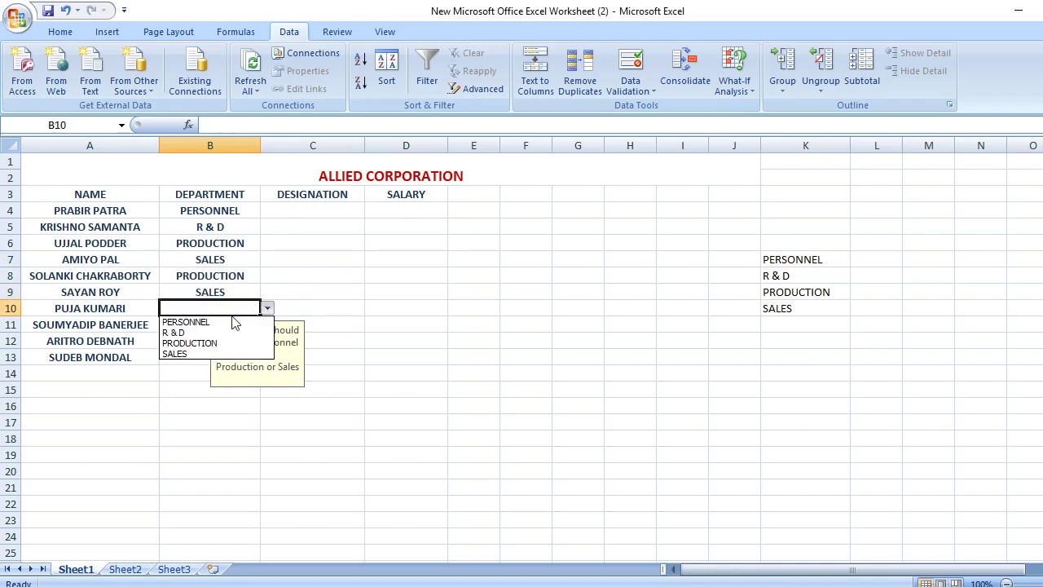
left_click(217, 333)
left_click(203, 325)
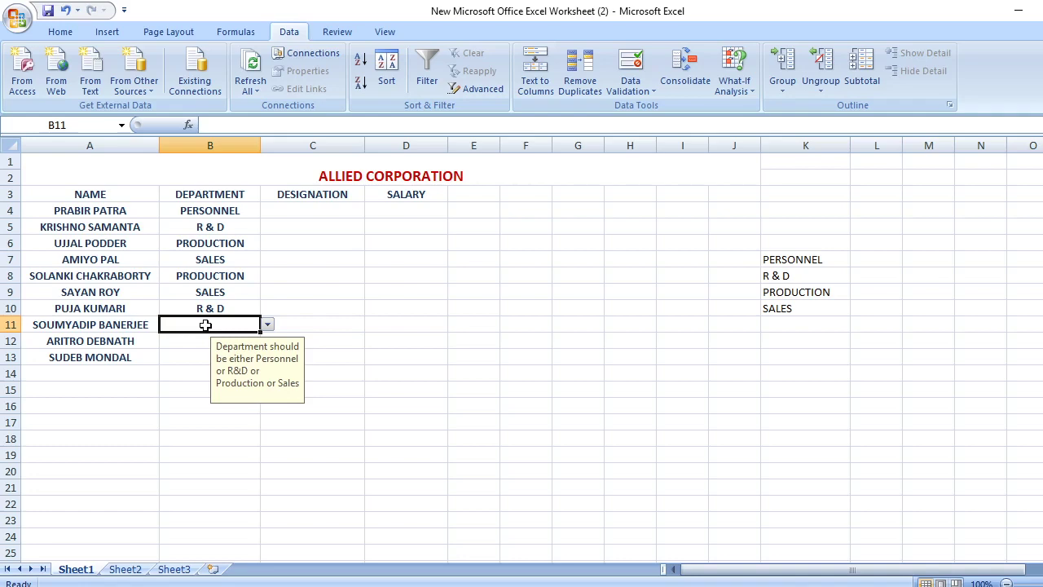
type("MA")
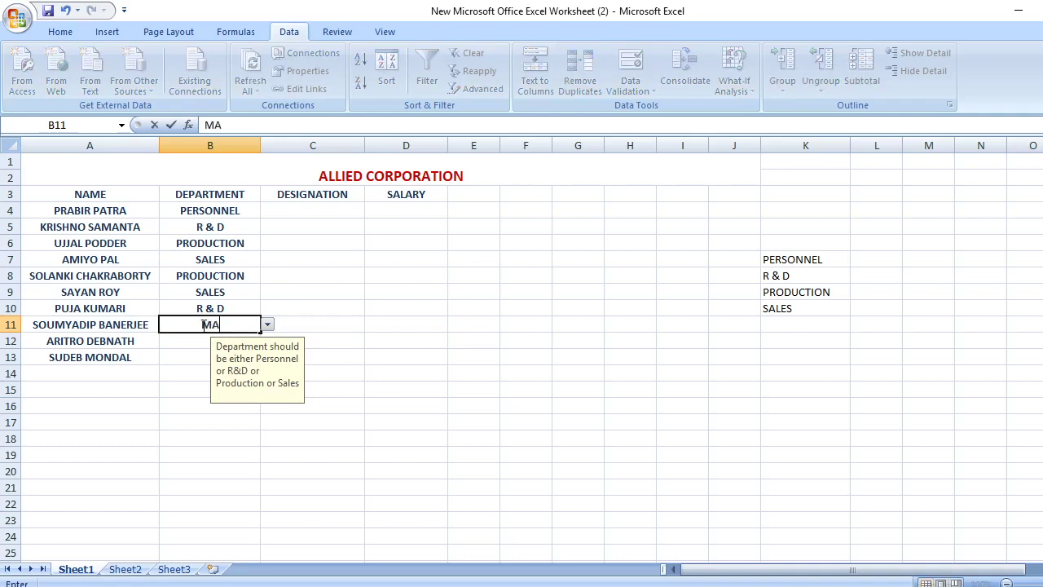
type("NAGEMENT")
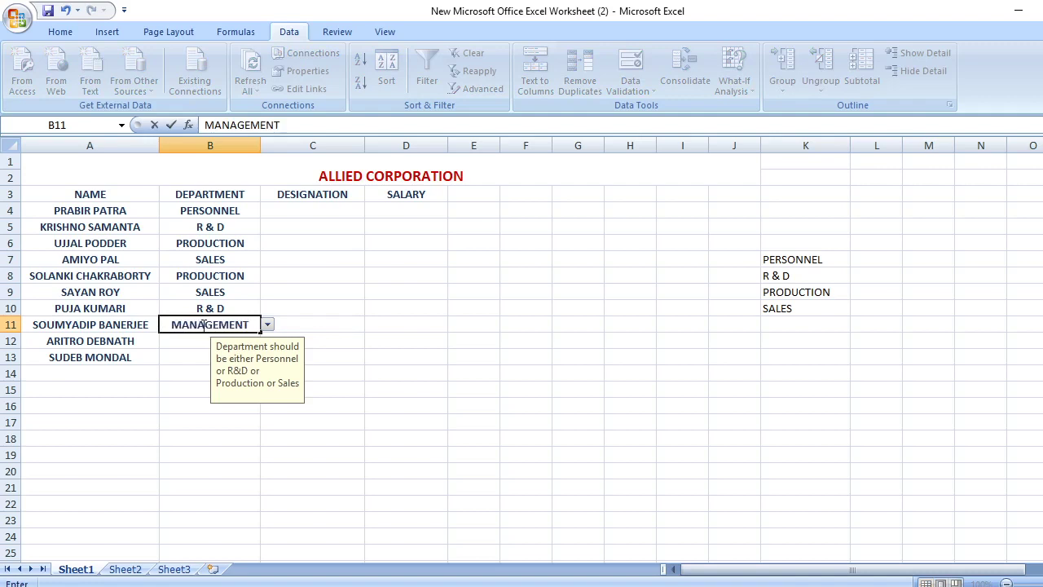
key("Return")
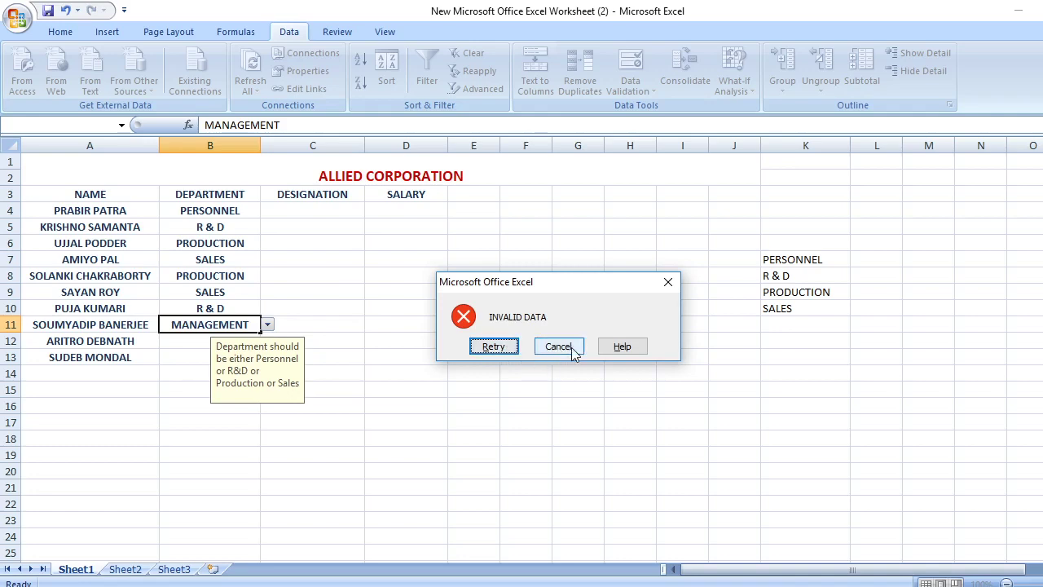
left_click(555, 347)
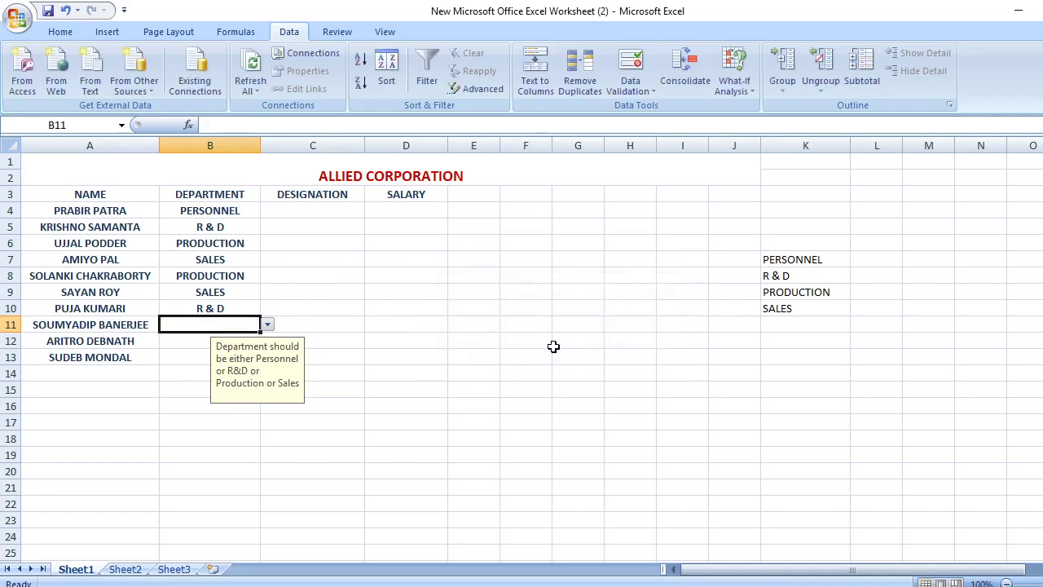
Pick PERSONNEL, PRODUCTION and SALES in B11 to B13, then switch back to Word
left_click(267, 325)
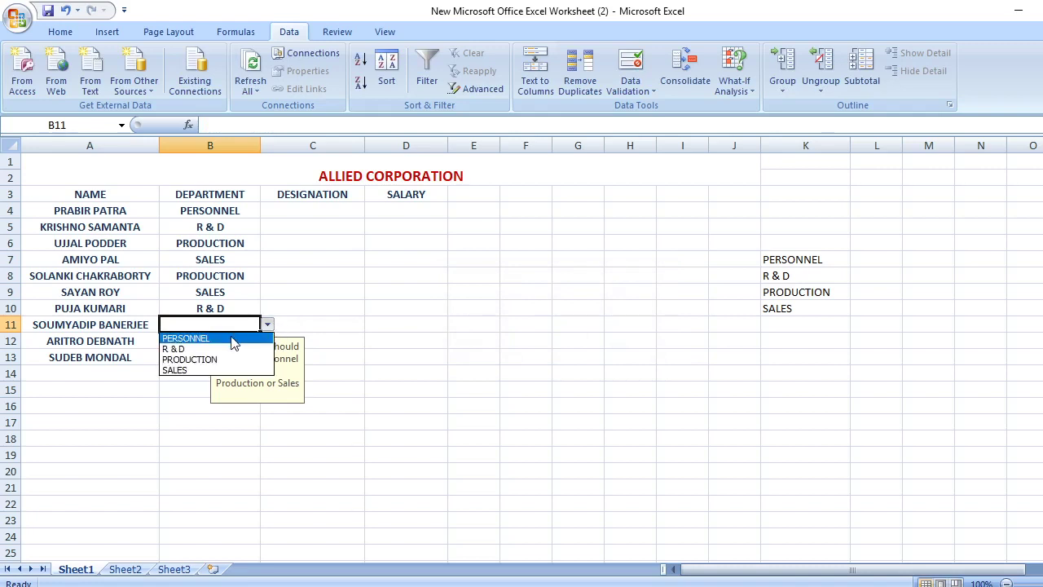
left_click(234, 339)
left_click(199, 342)
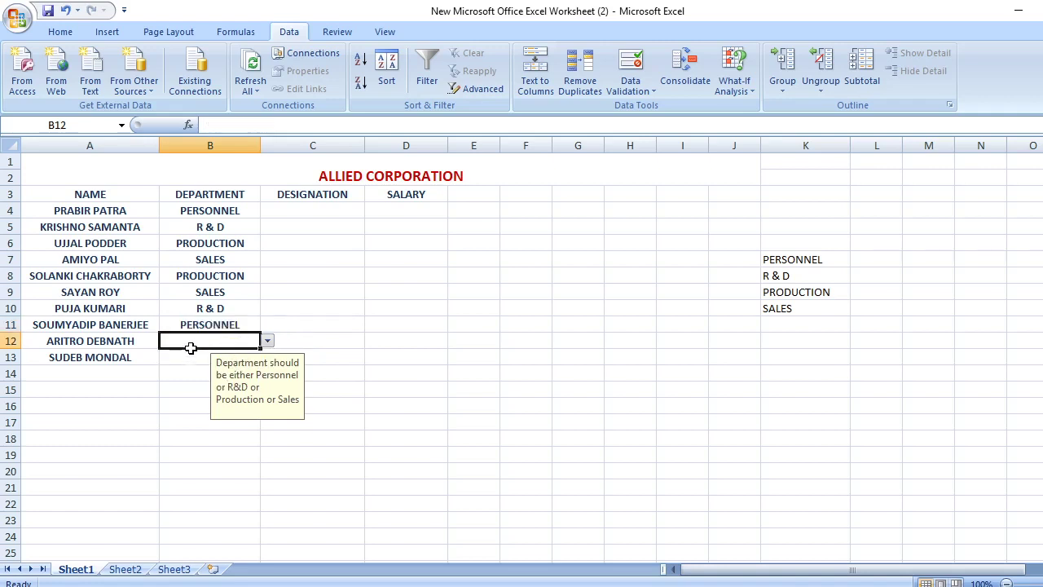
left_click(267, 341)
left_click(189, 375)
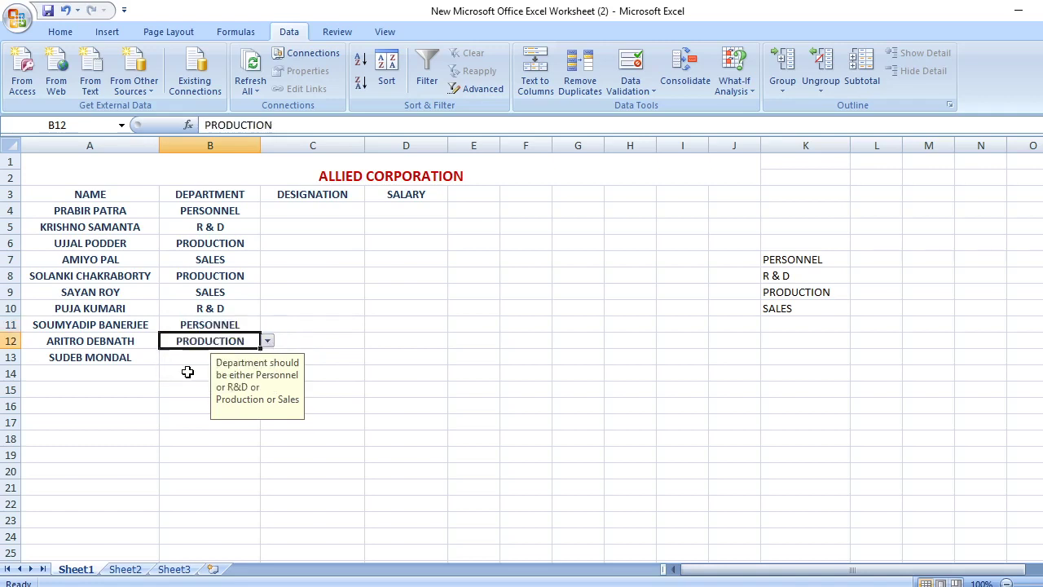
left_click(188, 363)
left_click(267, 357)
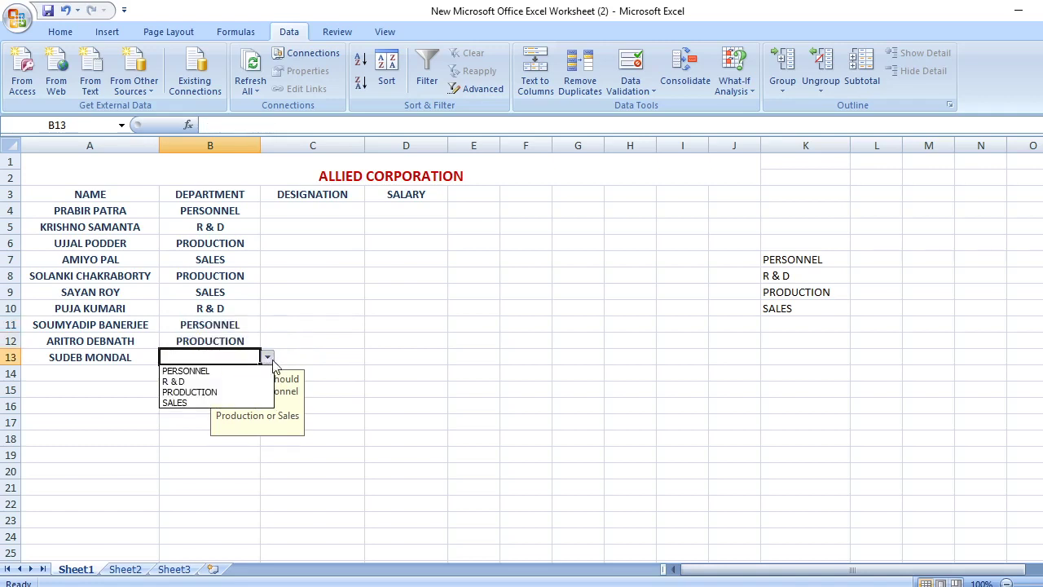
left_click(192, 403)
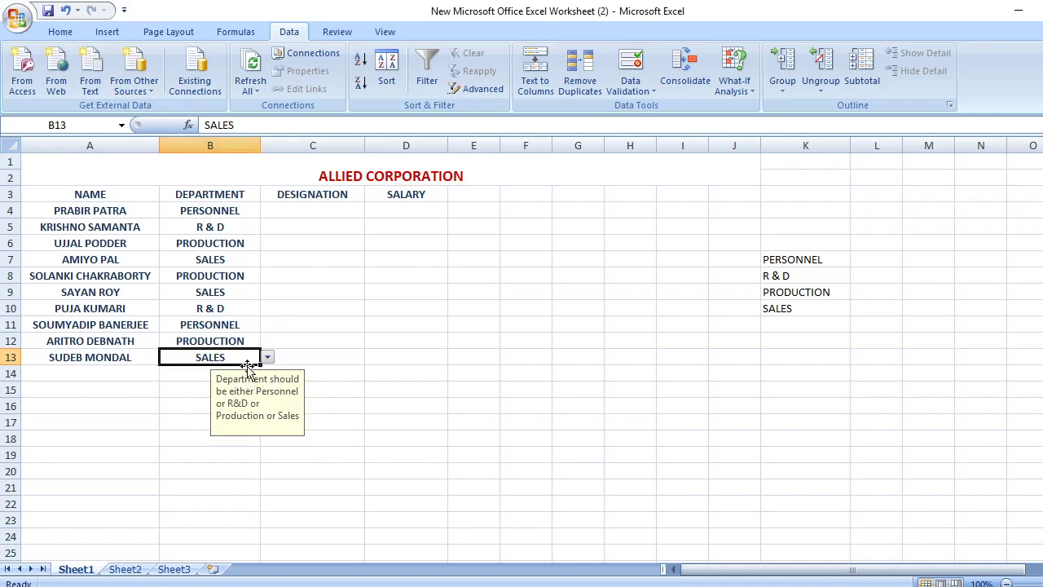
left_click(308, 200)
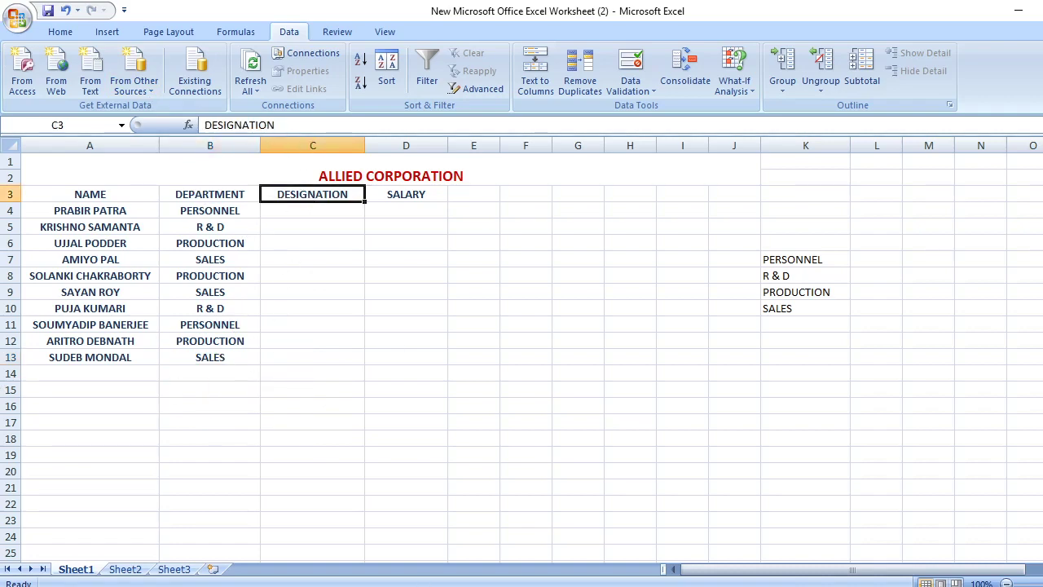
key("alt+Tab")
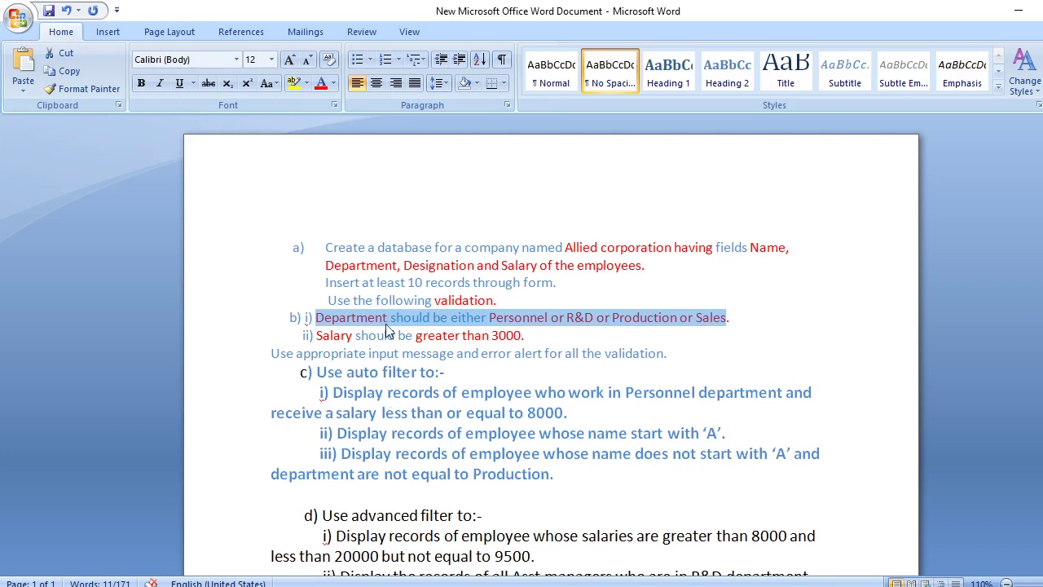
Reread the salary validation requirement in the Word assignment, then return to Excel
left_click(411, 352)
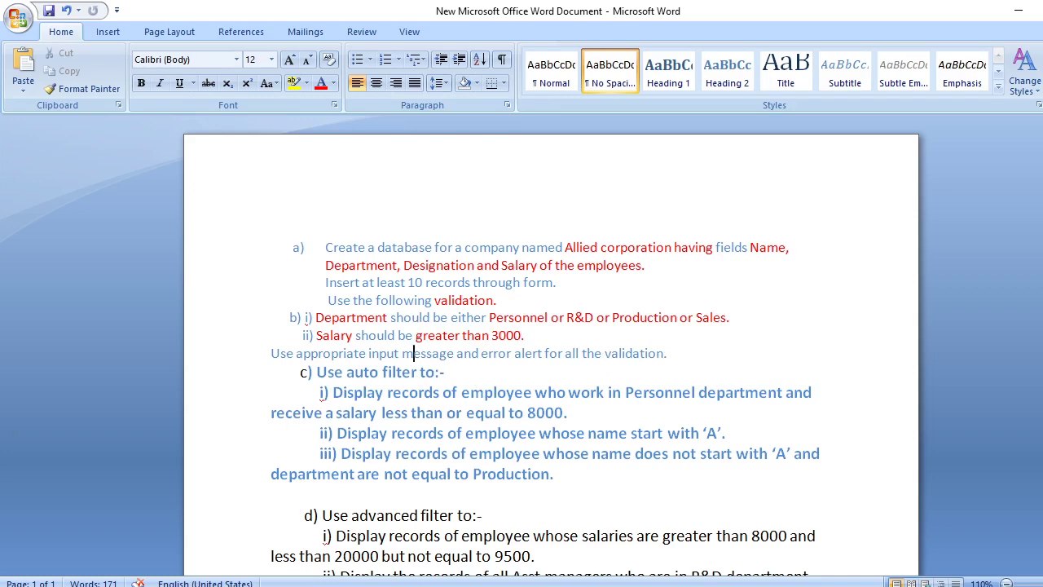
key("alt+Tab")
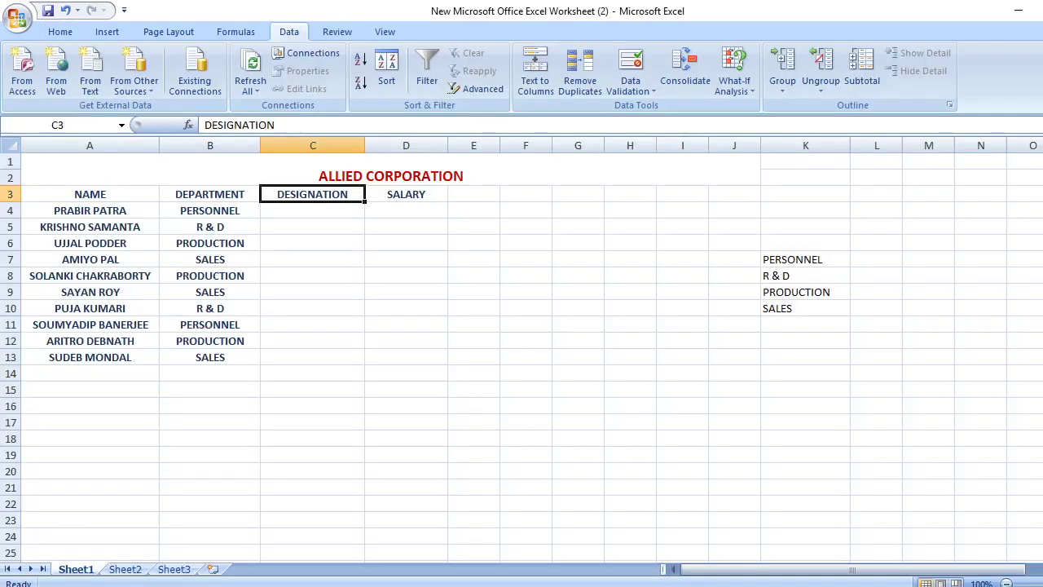
Set Data Validation on D4:D13 to allow whole numbers greater than 3000
left_click(411, 194)
left_click(440, 209)
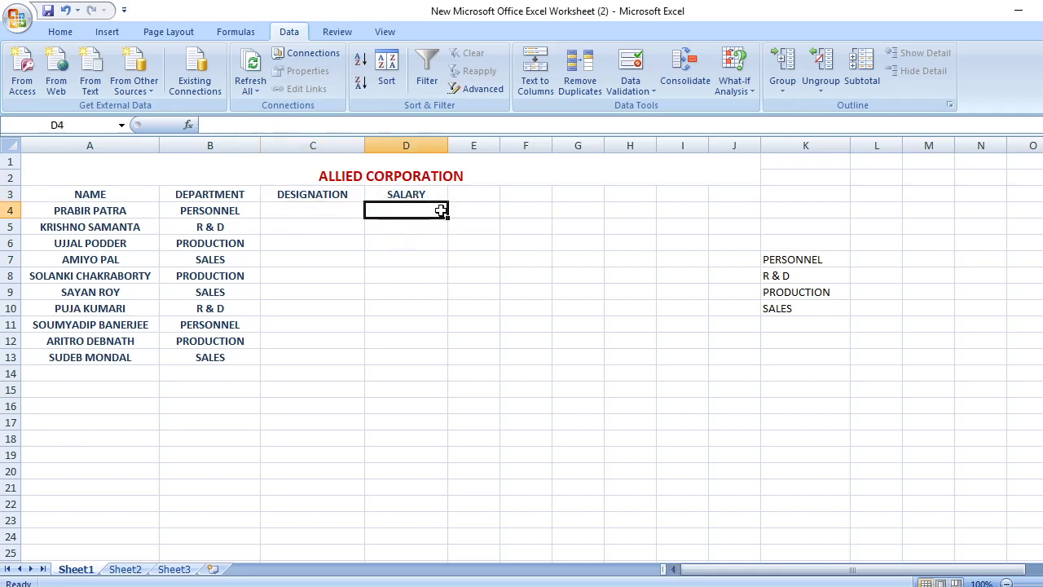
left_click_drag(446, 220, 430, 367)
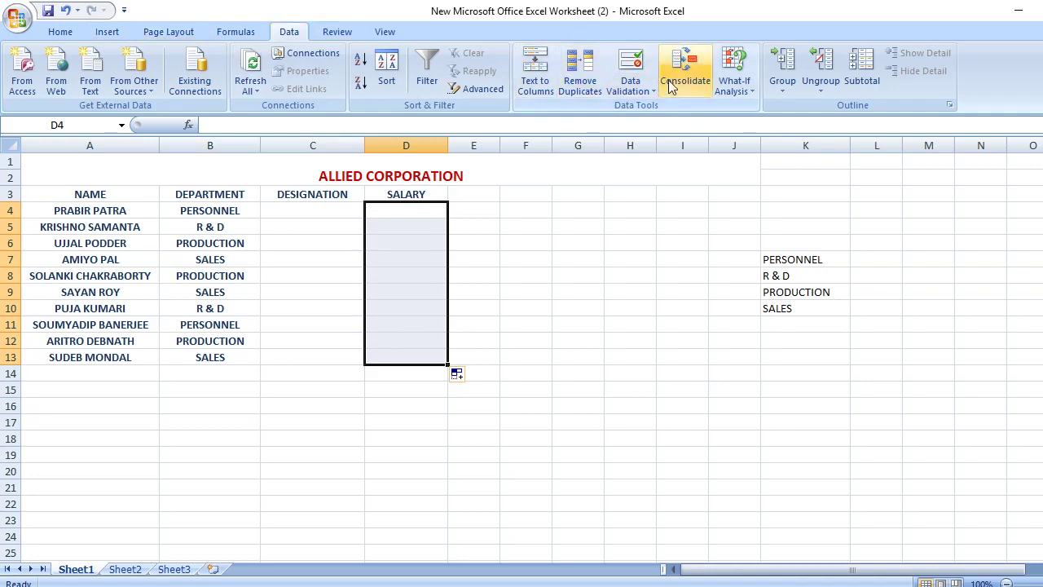
left_click(633, 70)
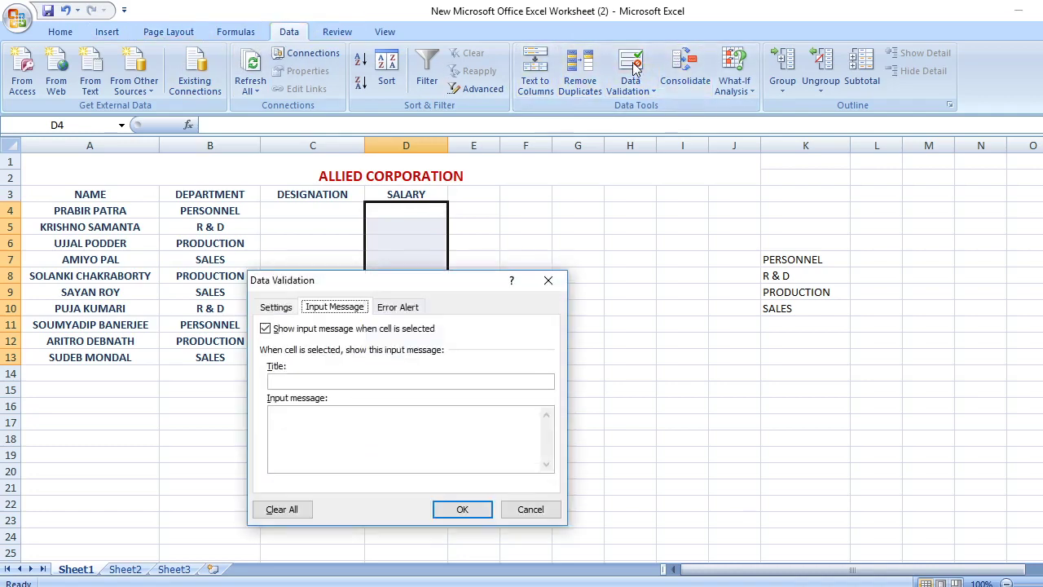
left_click(277, 308)
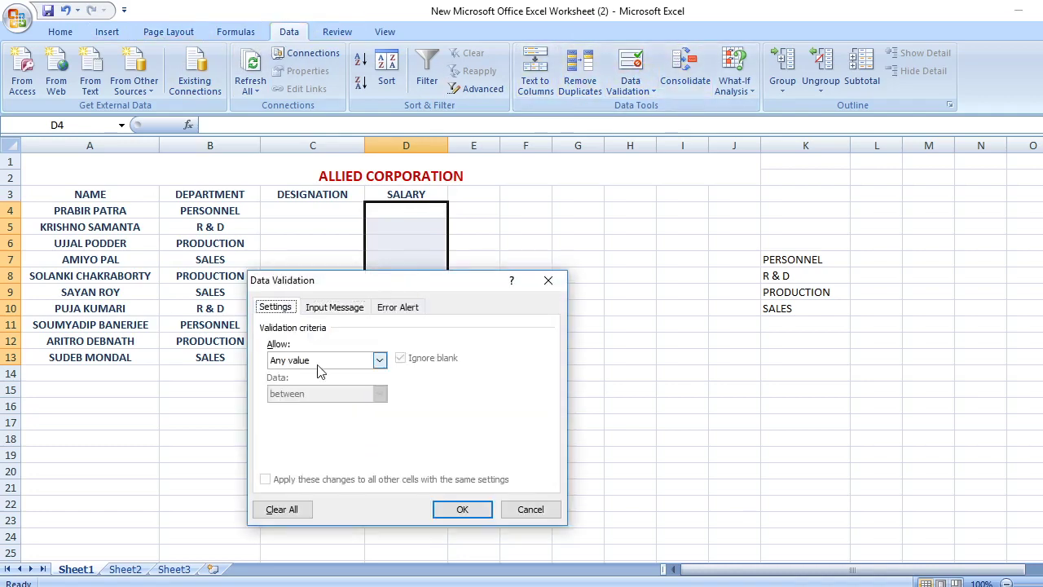
left_click(379, 359)
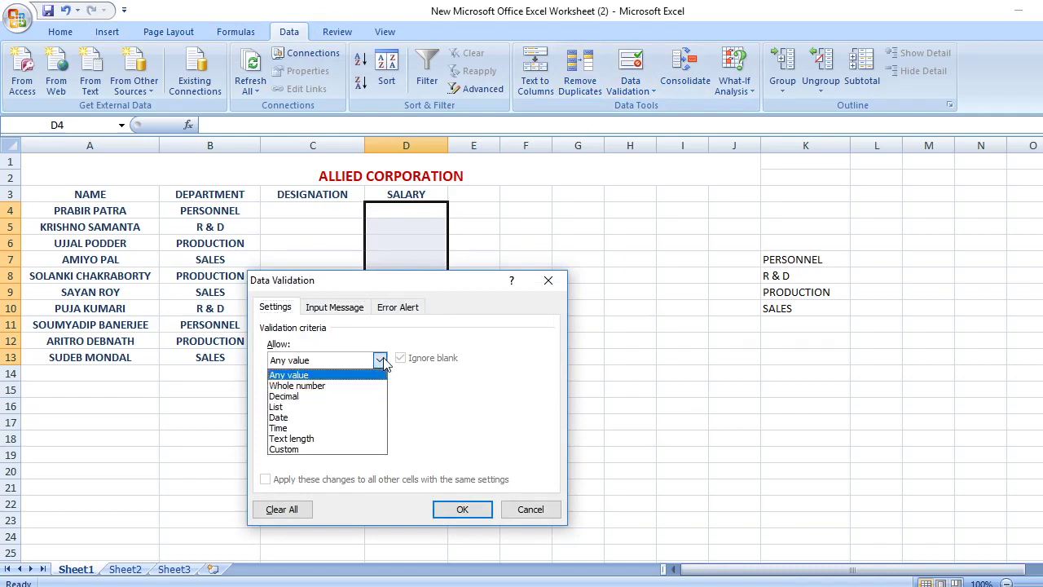
left_click(327, 386)
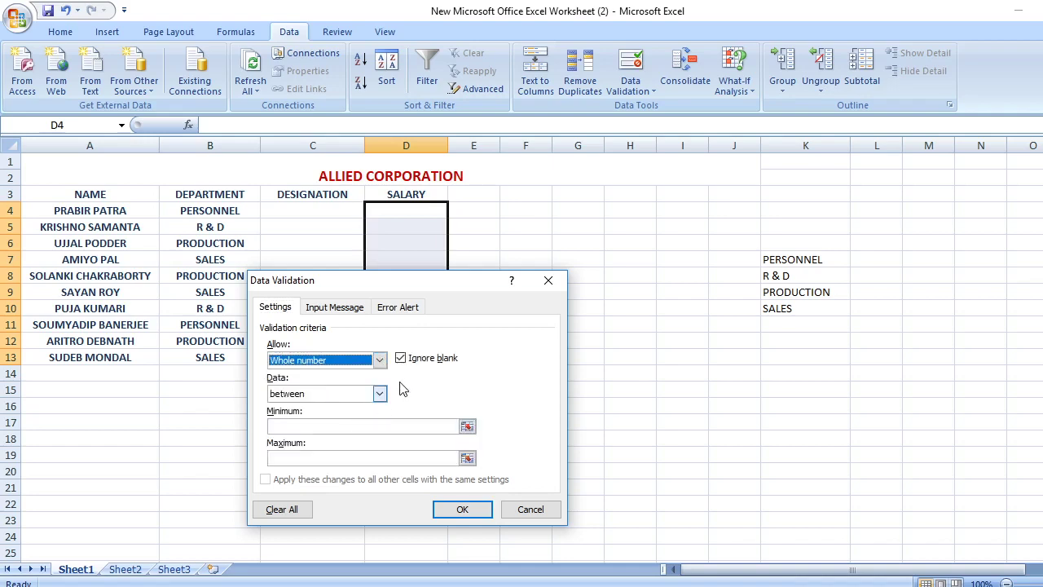
left_click(380, 395)
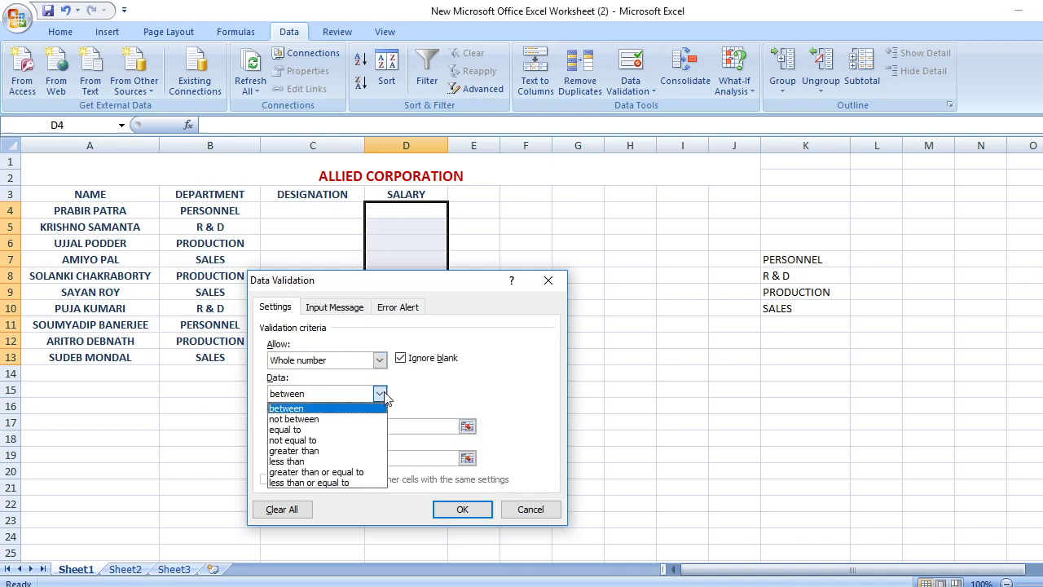
left_click(293, 451)
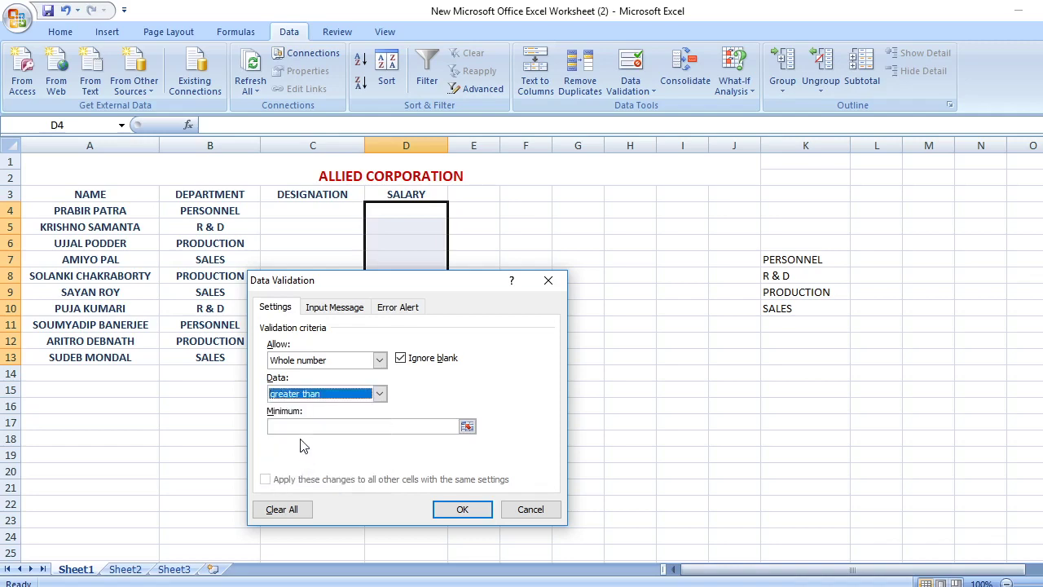
left_click(302, 426)
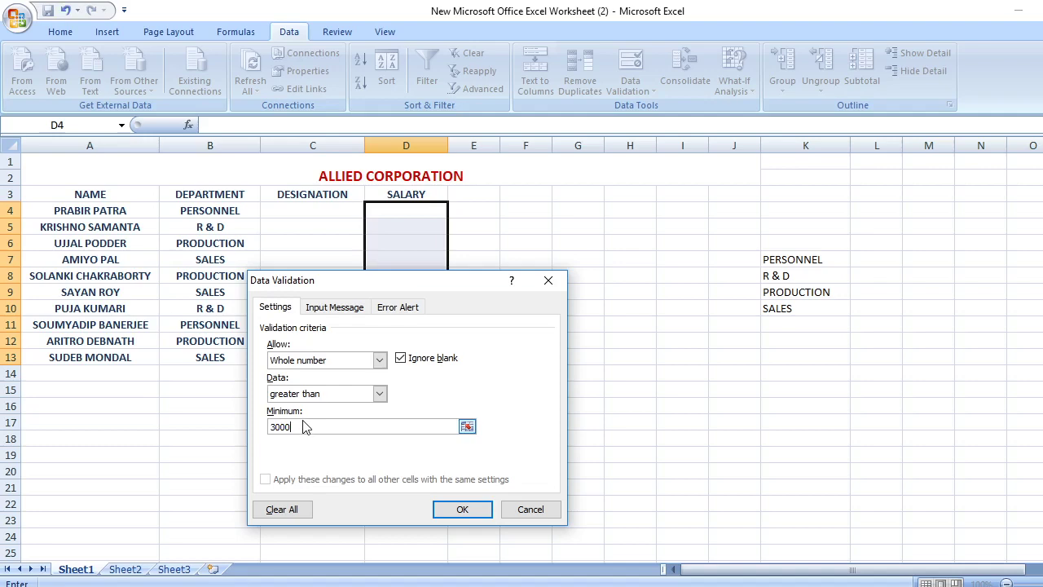
left_click(324, 308)
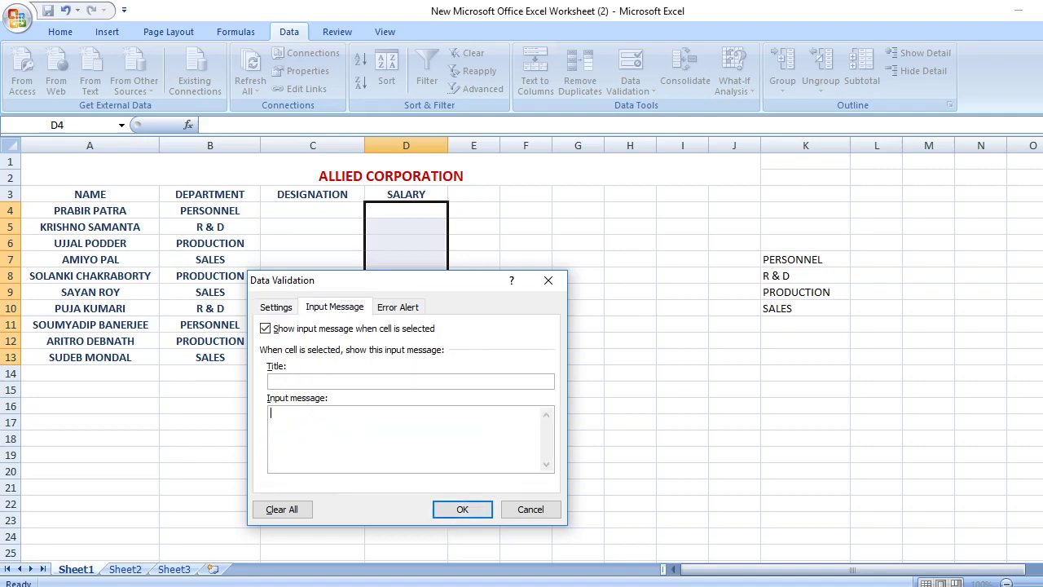
Add input message SALARY>3000 and error alert INVALID SALARY, then apply the validation
key("alt+Tab")
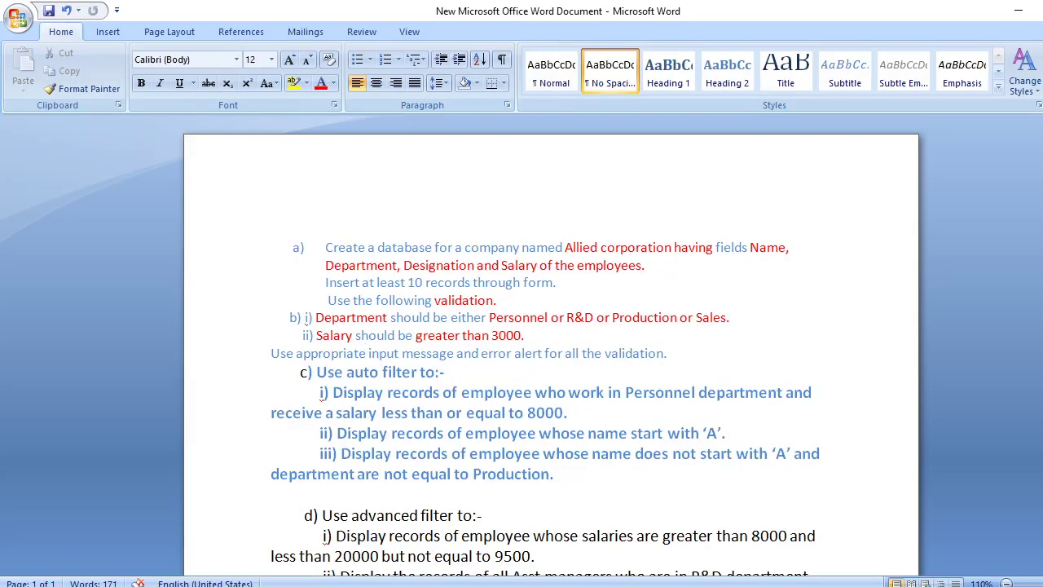
key("alt+Tab")
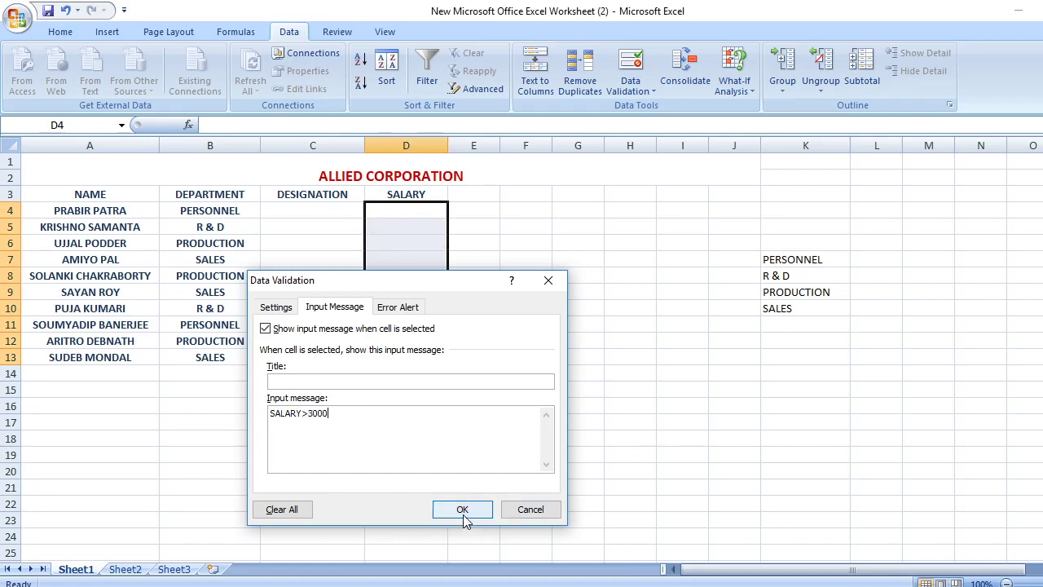
left_click(412, 308)
left_click(453, 422)
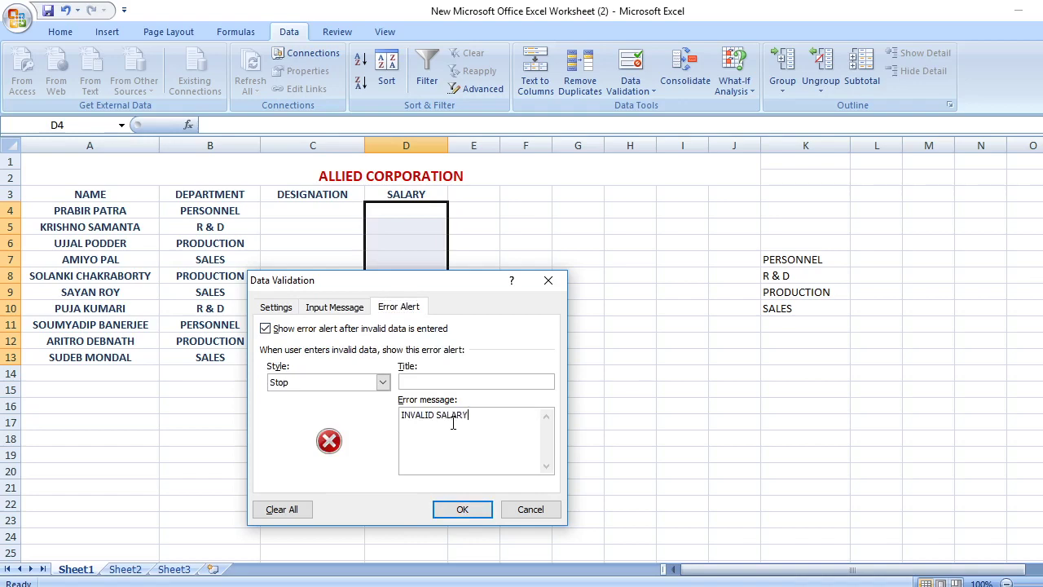
left_click(459, 510)
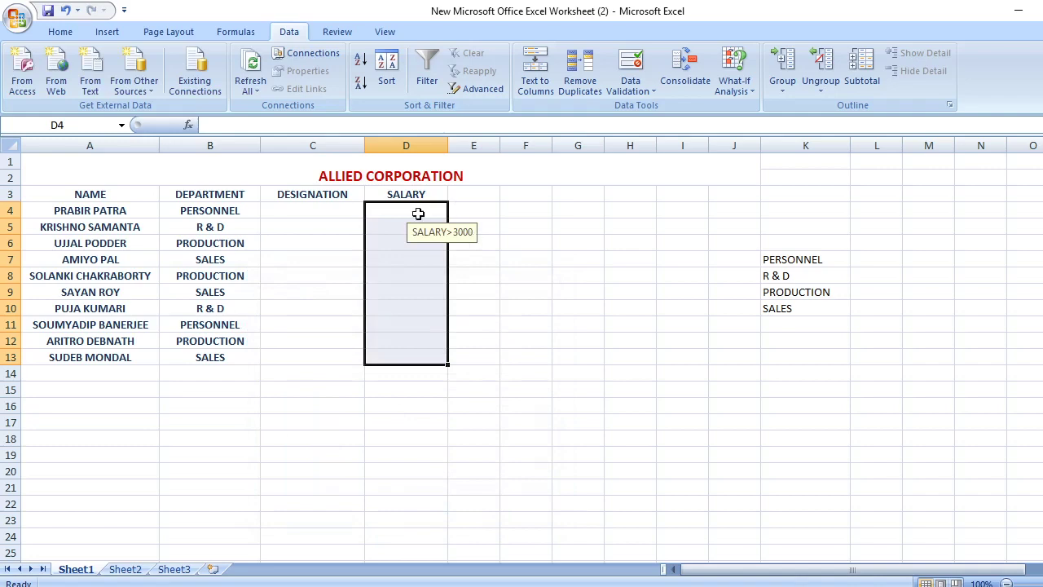
Enter salaries 5000, 8000, 10000, 20000 and 15000 into D4 through D8
double_click(416, 212)
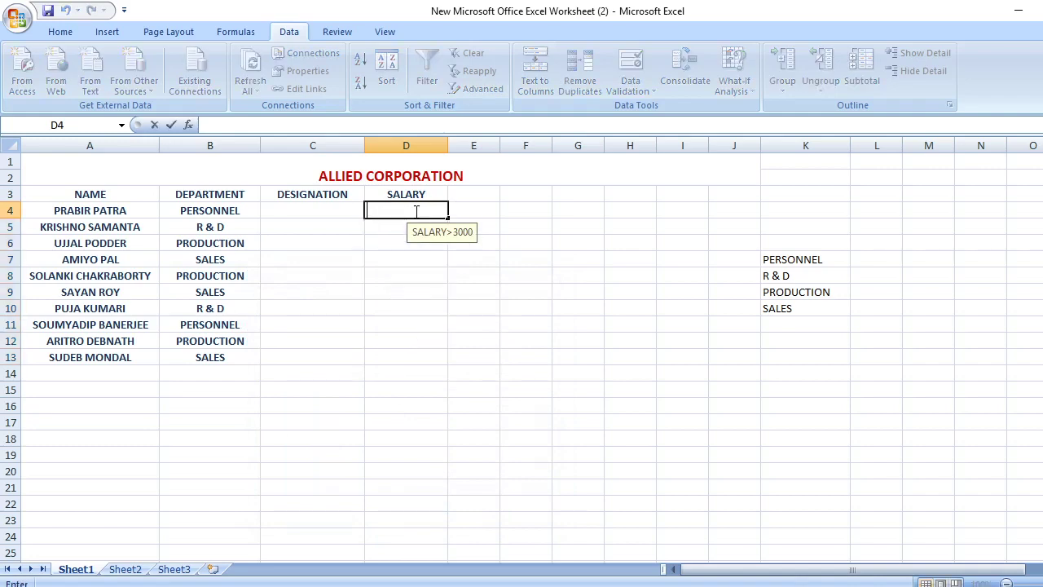
type("5000")
key("Return")
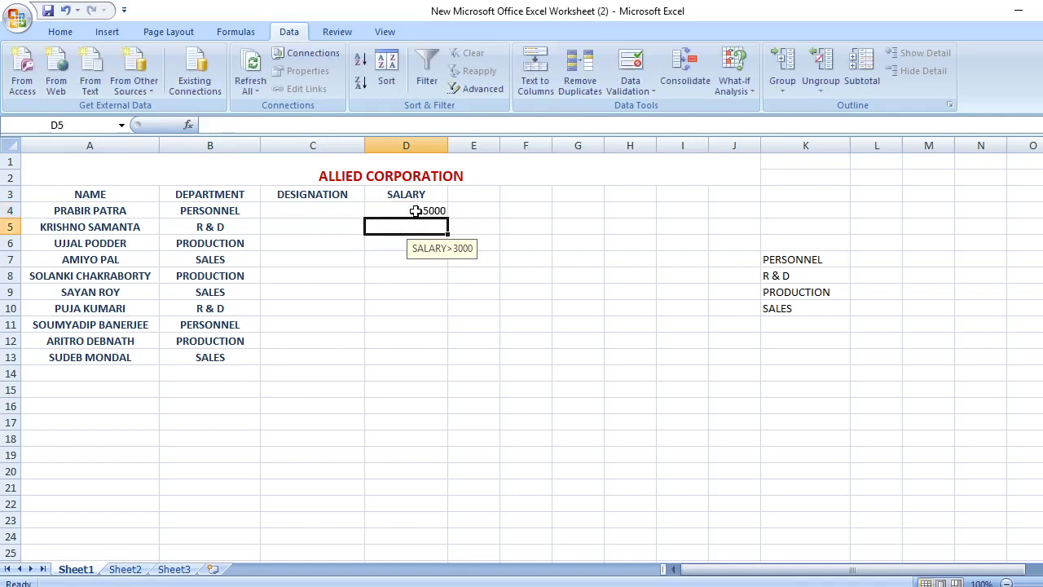
type("8000")
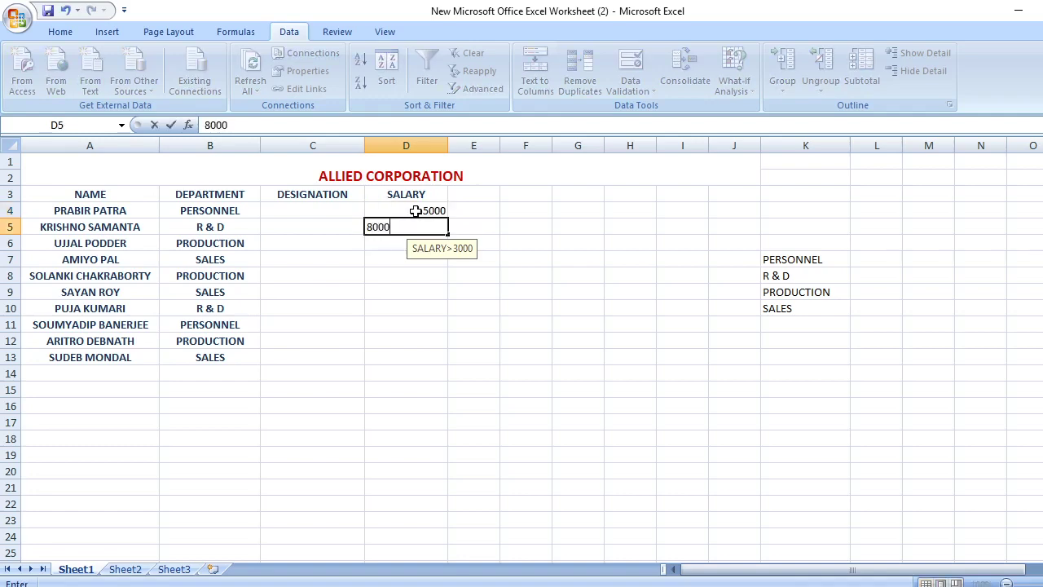
key("Return")
type("100")
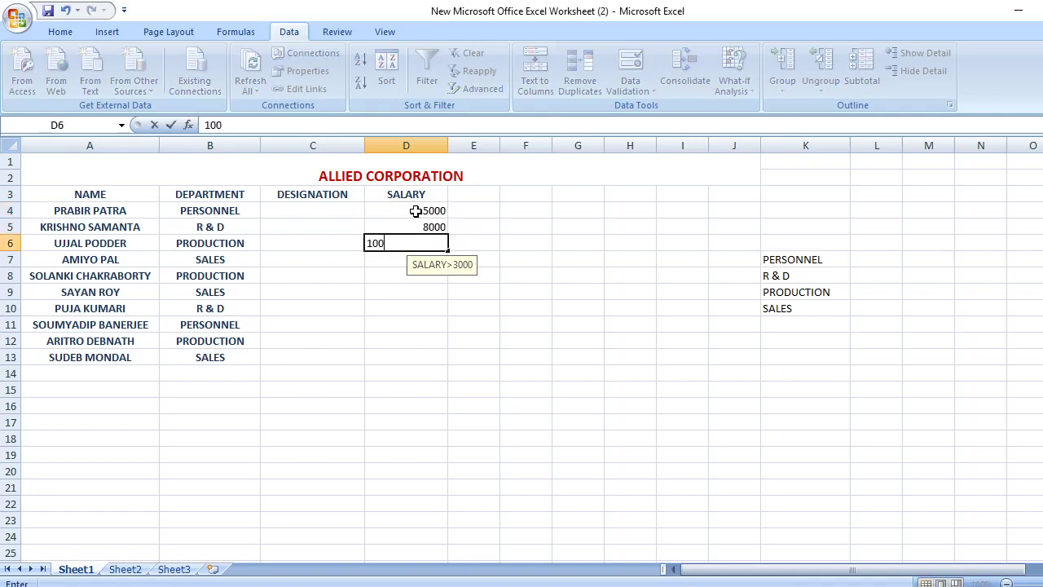
type("00")
key("Return")
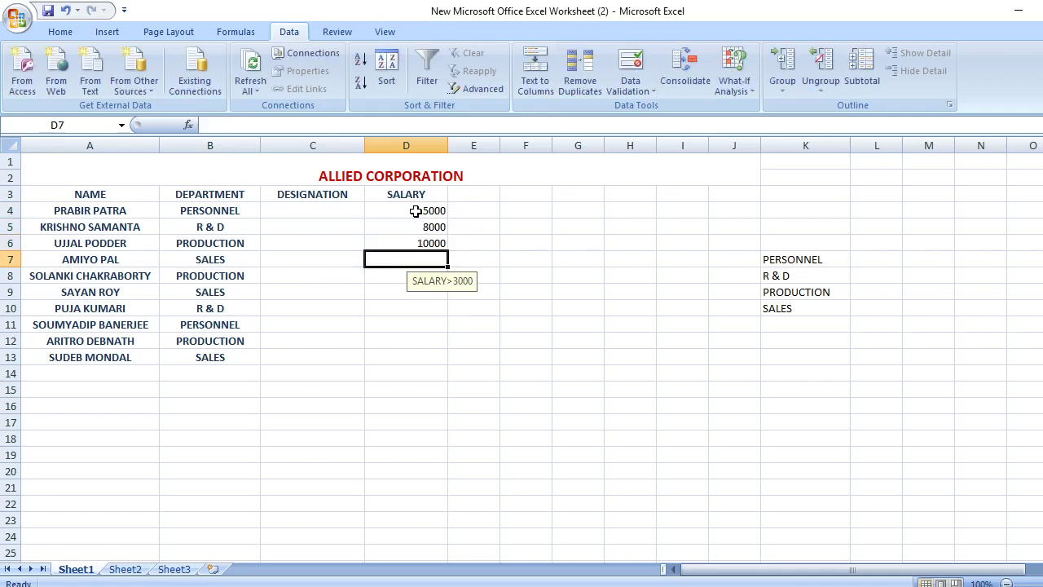
type("20000")
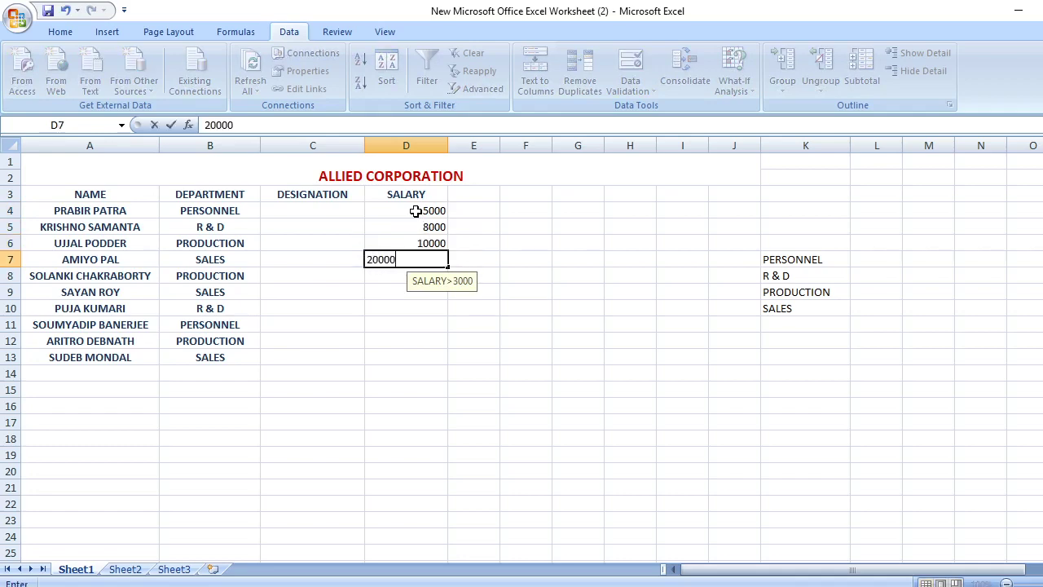
key("Return")
type("15")
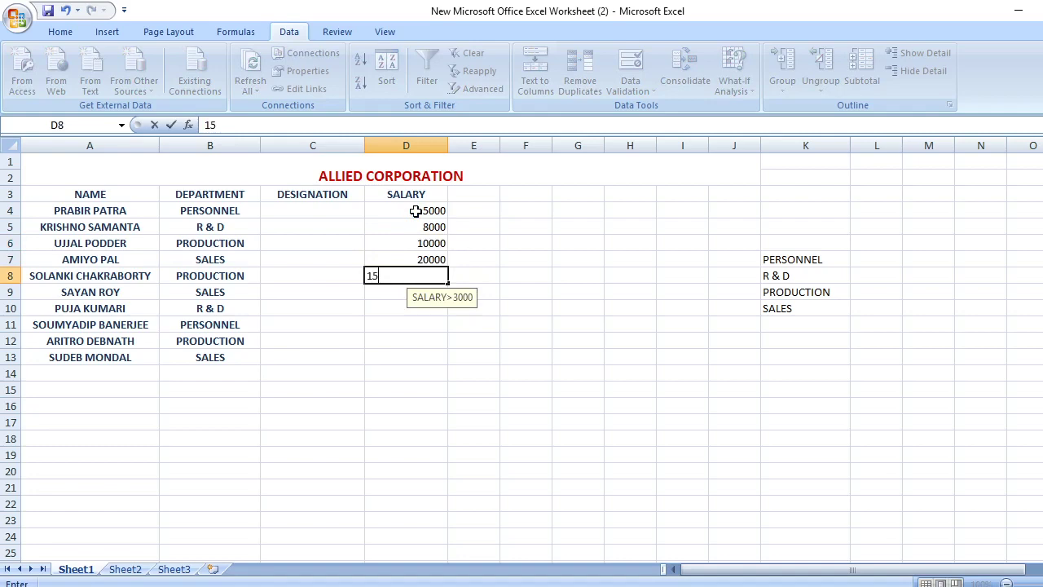
type("000")
key("Return")
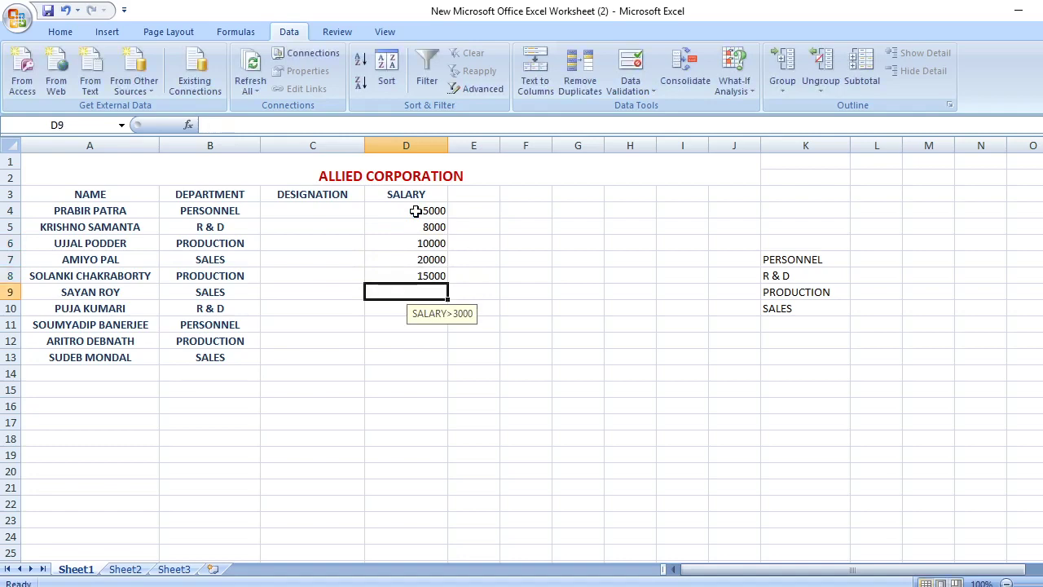
Test 1000 in D9, see it rejected as INVALID SALARY, and clear it
type("1")
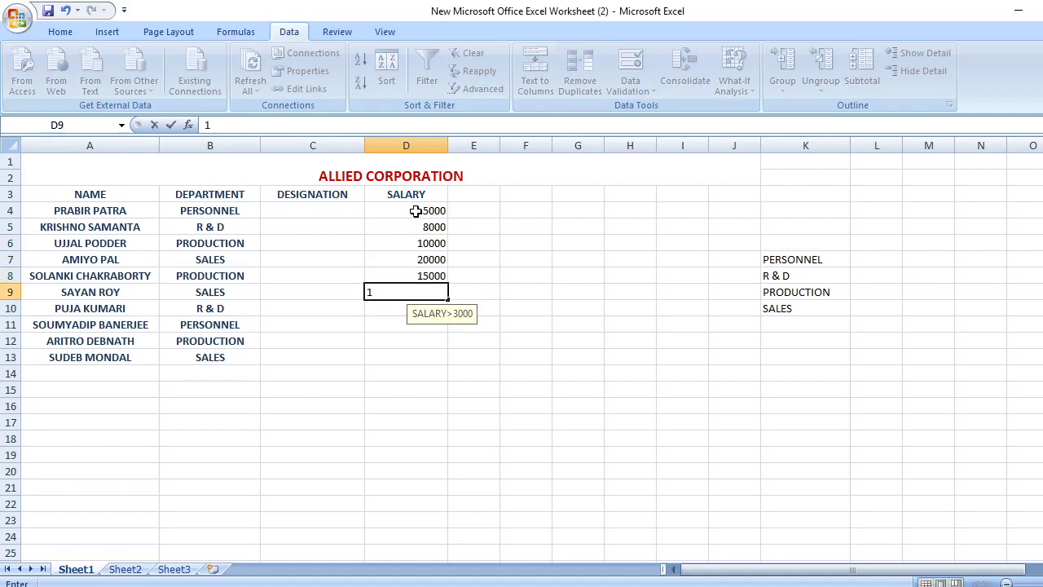
type("000")
key("Return")
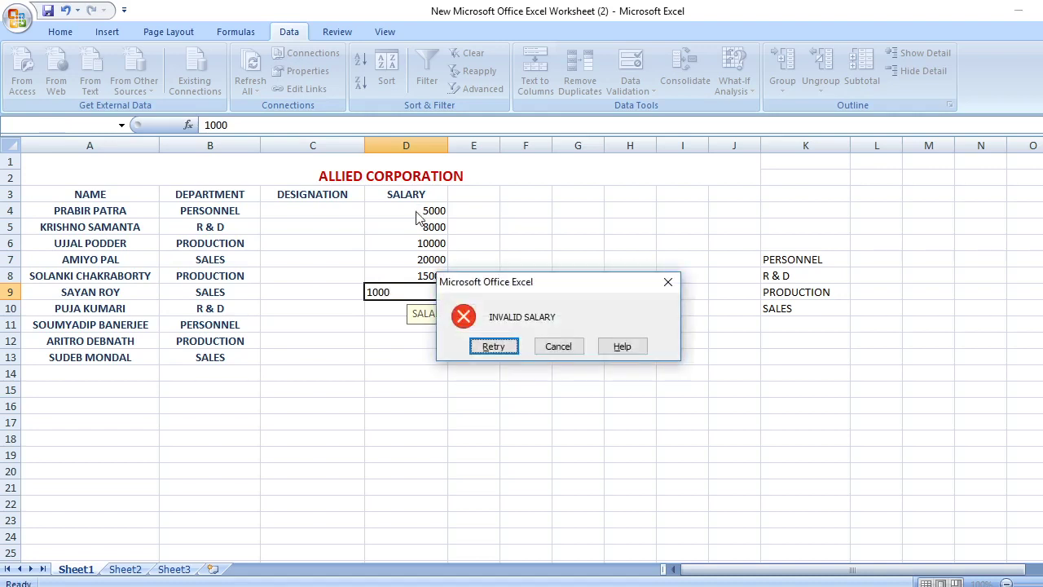
key("Return")
key("BackSpace")
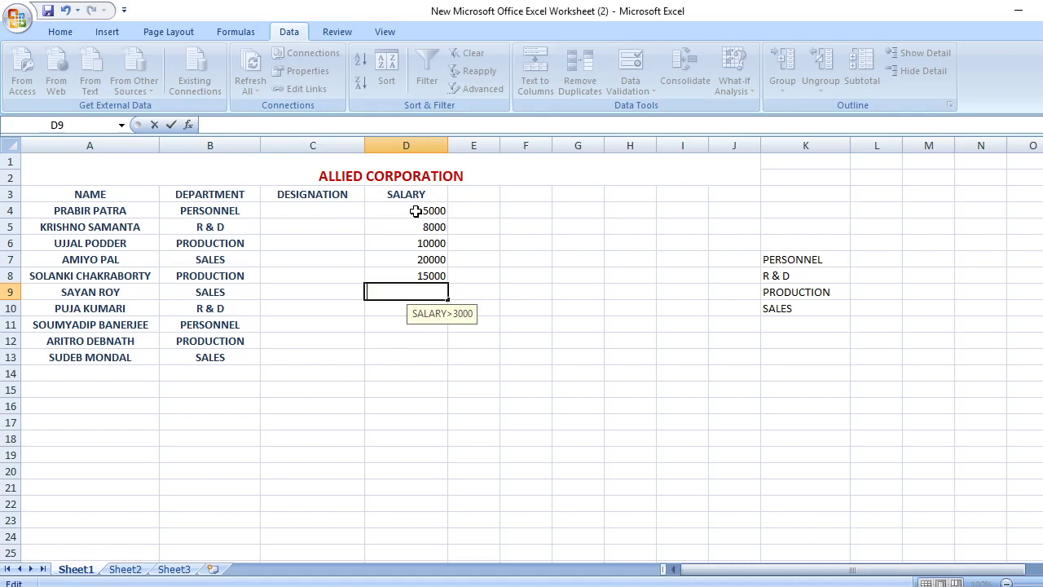
Enter salaries 9000, 25000 and 12000 in D9, D10 and D11
type("9000")
left_click(372, 306)
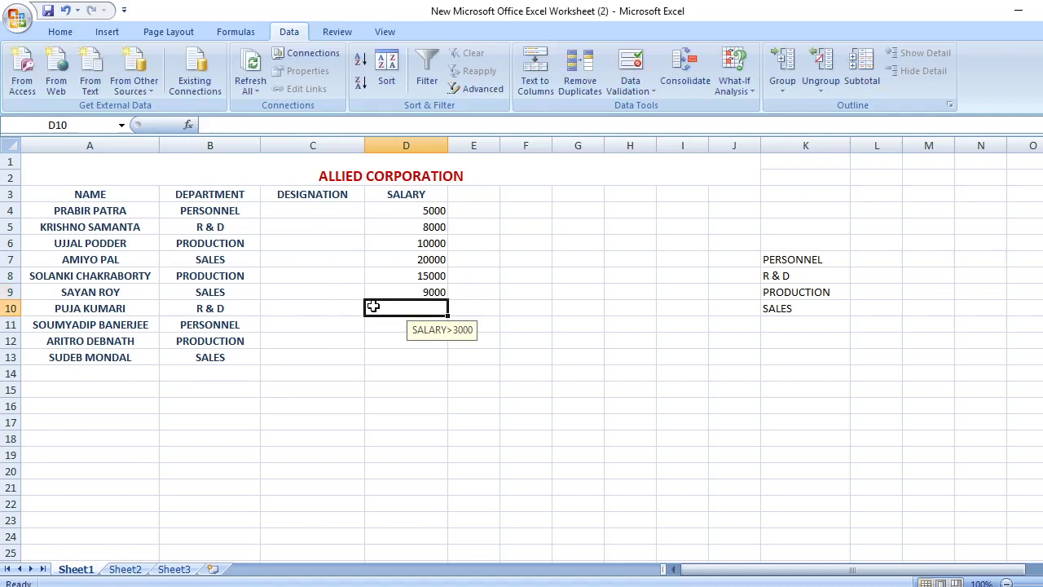
type("25")
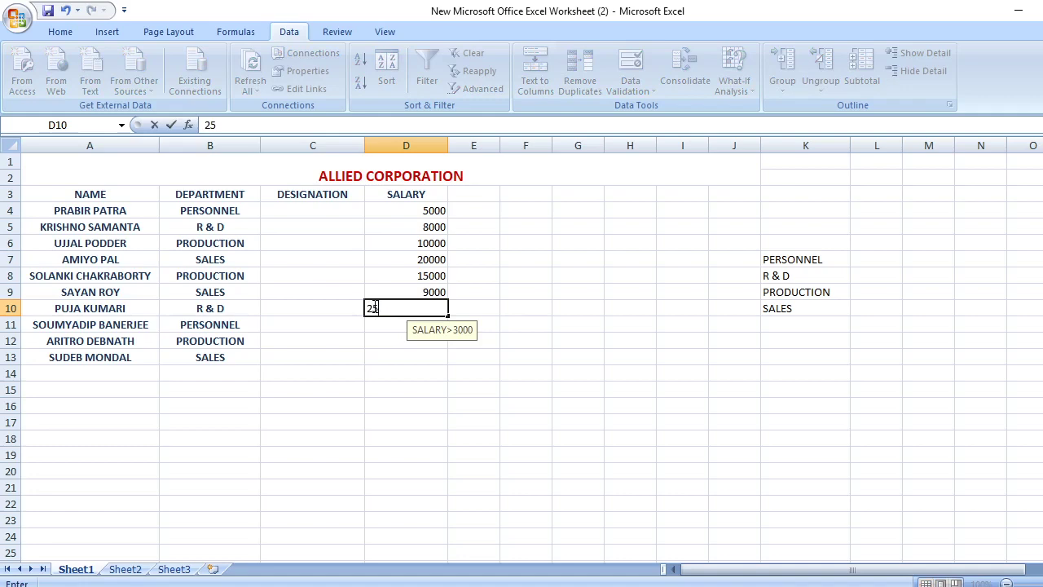
type("000")
key("Return")
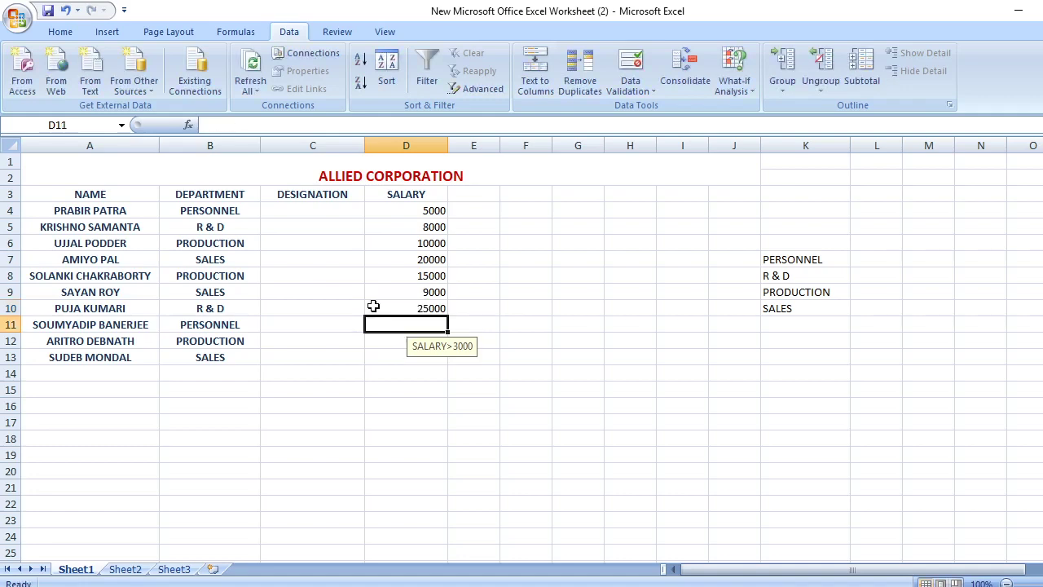
type("1200")
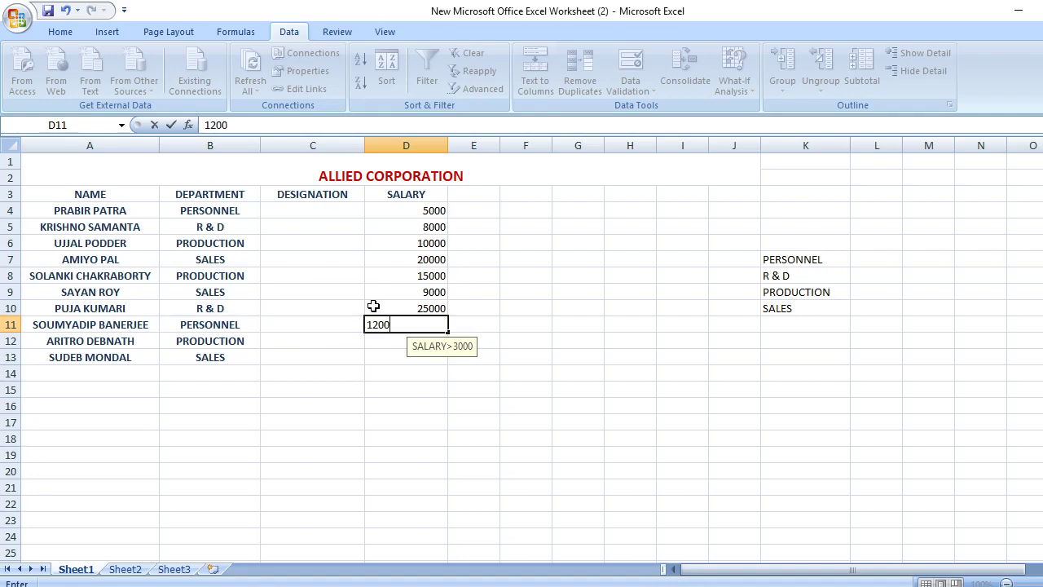
type("0")
key("Return")
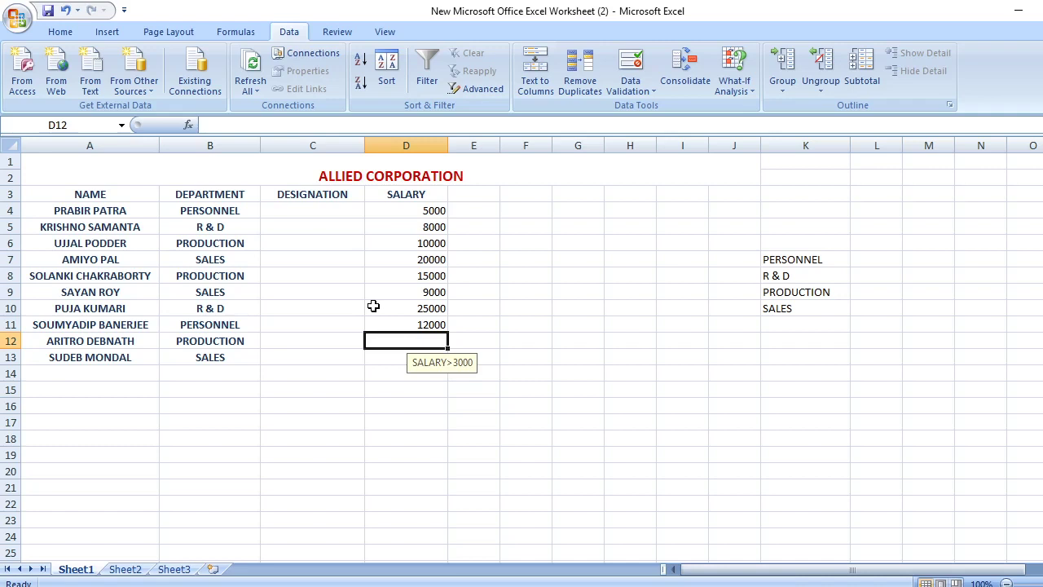
Enter salaries 22000 and 13000 in D12 and D13, then switch to the Word assignment
type("22")
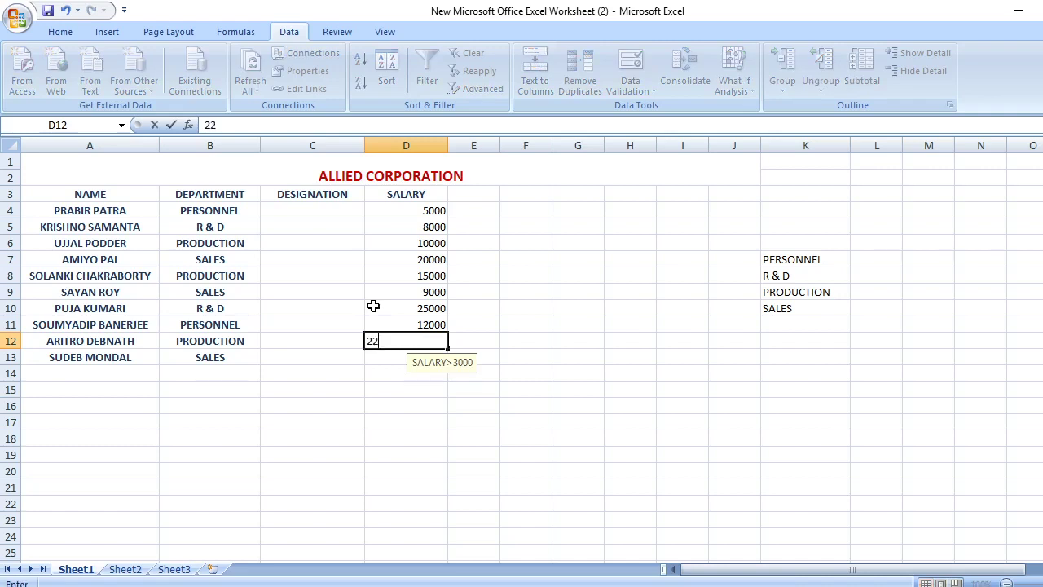
type("000")
key("Return")
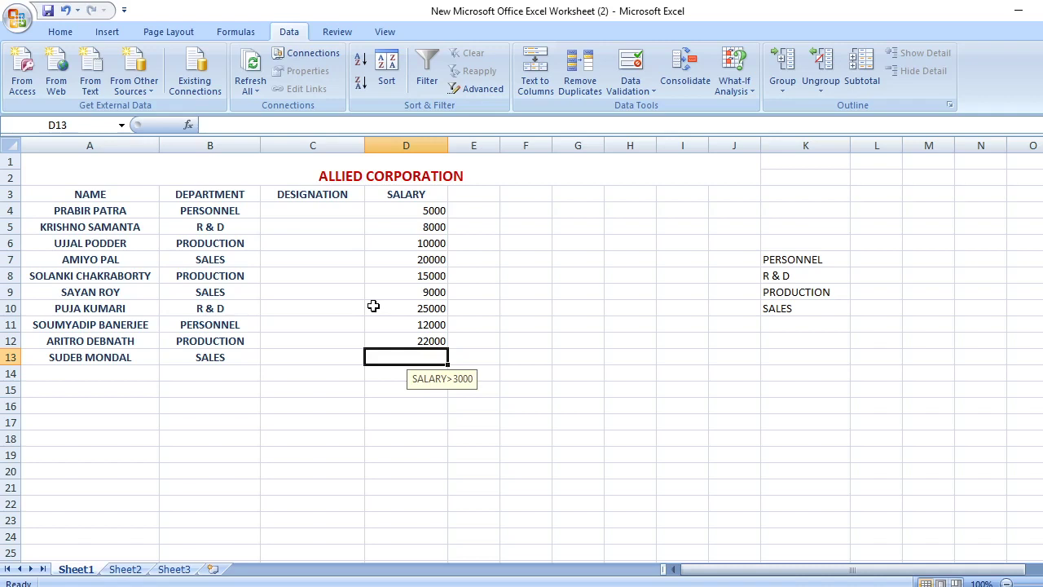
type("13000")
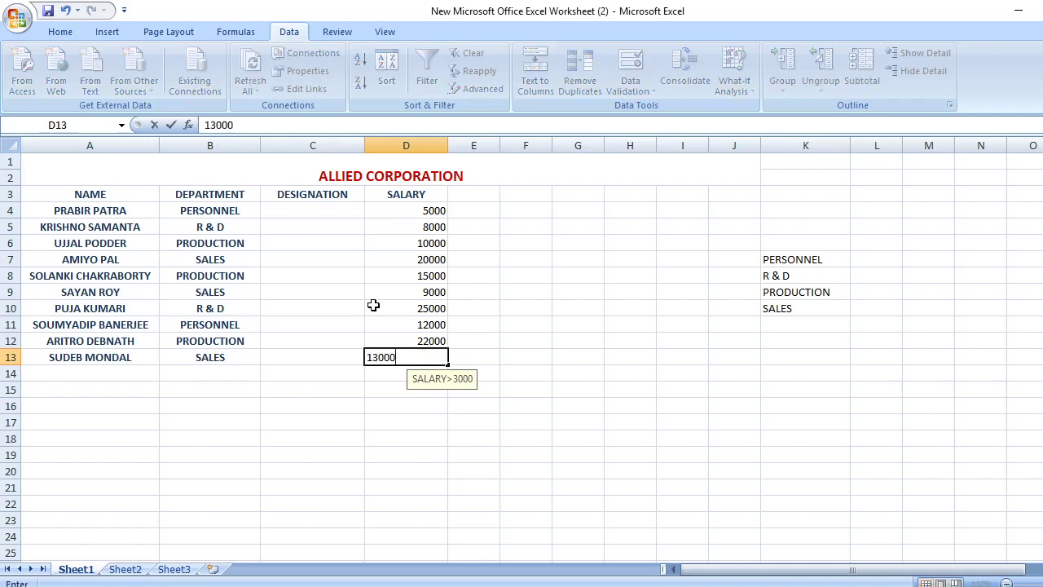
left_click(318, 354)
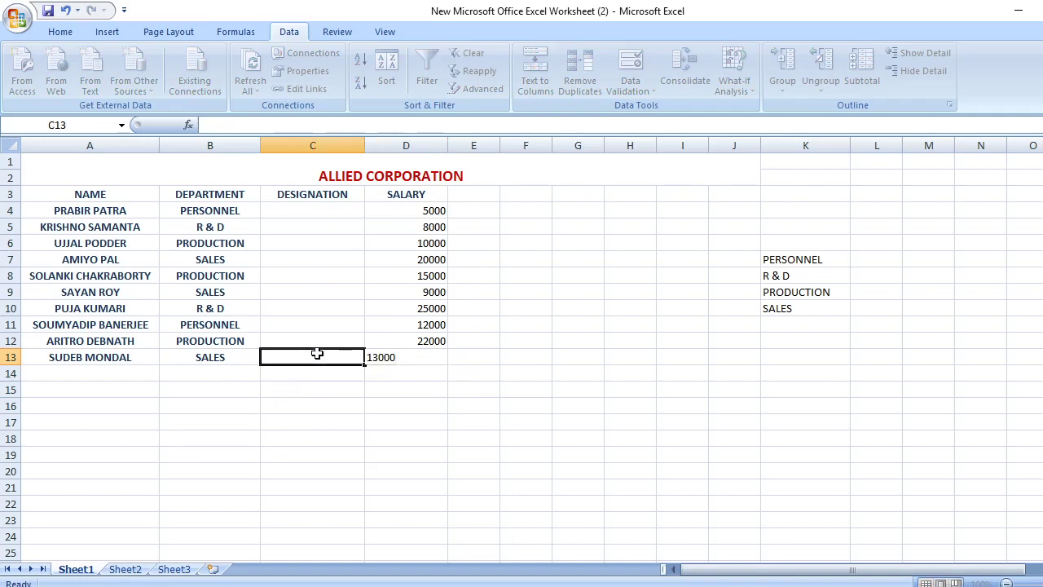
left_click(338, 205)
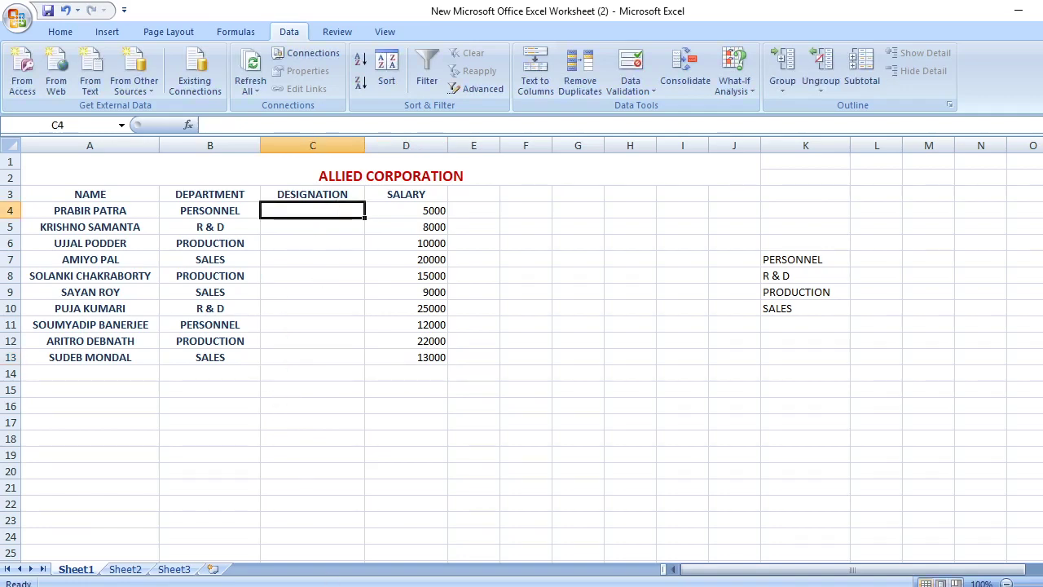
key("alt+Tab")
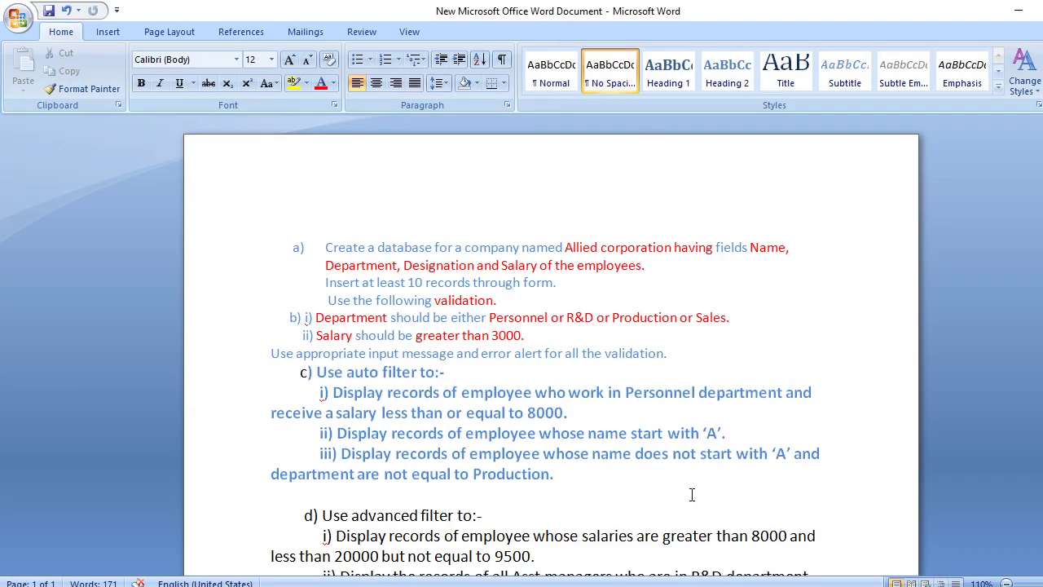
Colour red the salary condition of question i and the name-starts-with-'A' condition of question ii
scroll(551, 347, "down", 2)
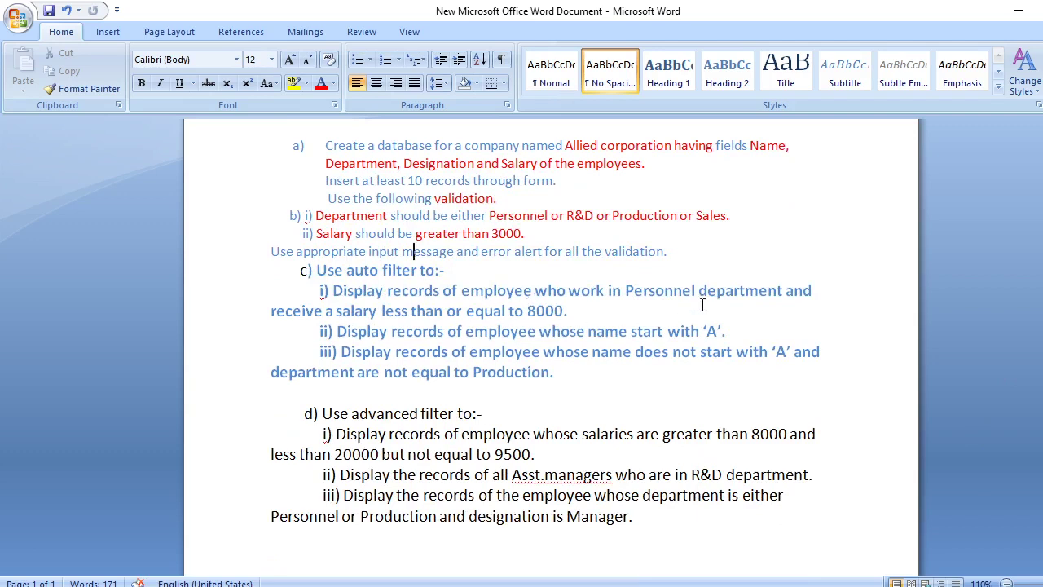
left_click_drag(629, 289, 789, 281)
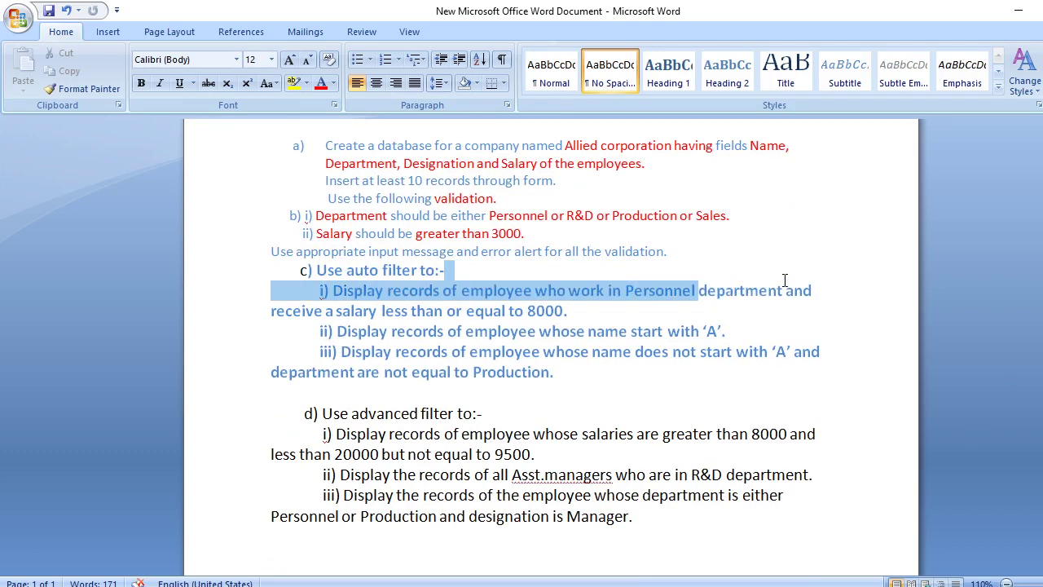
left_click_drag(698, 290, 829, 305)
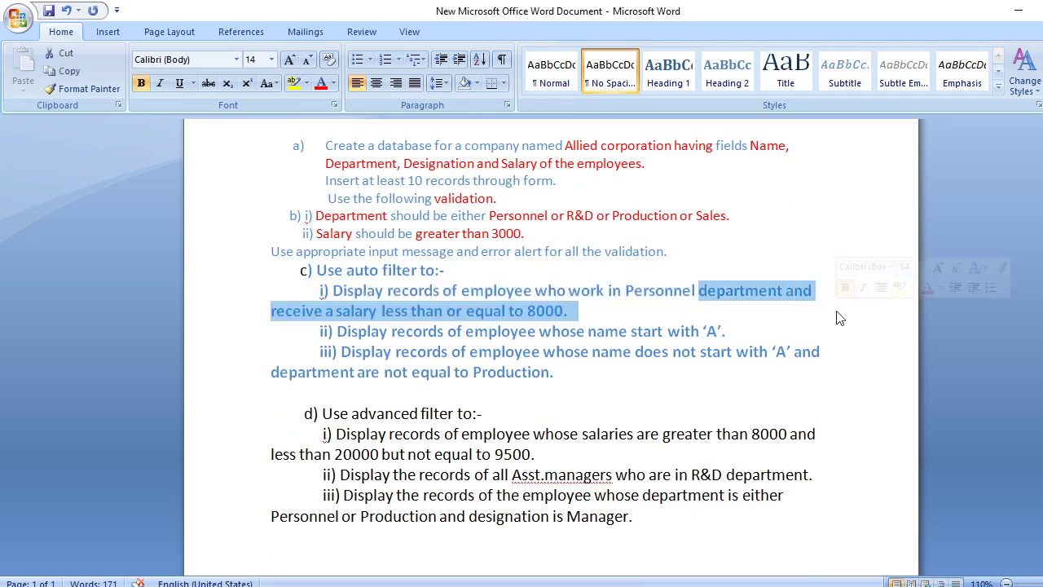
left_click(320, 84)
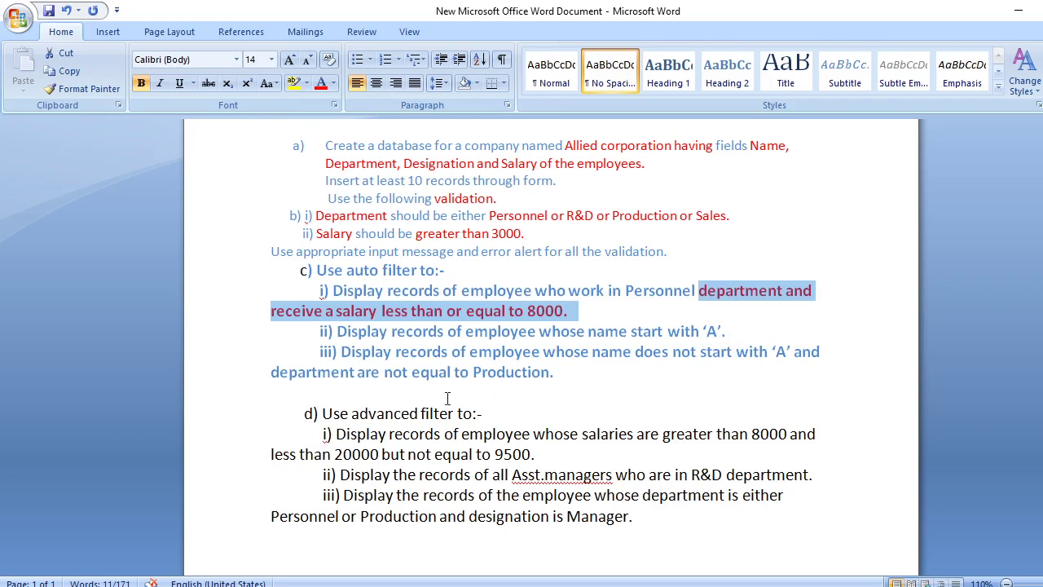
left_click(544, 327)
left_click_drag(587, 328, 731, 329)
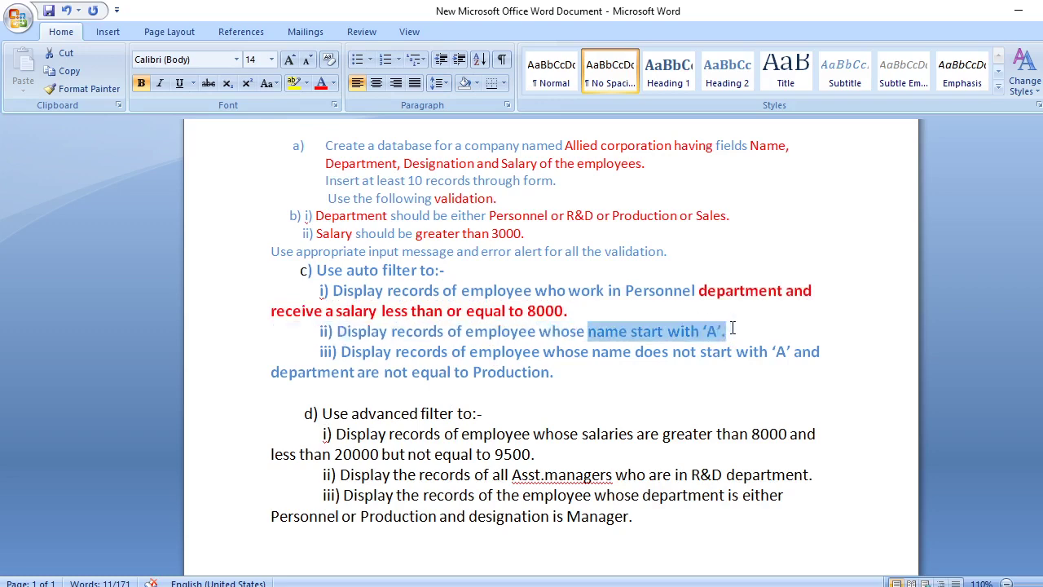
left_click(323, 84)
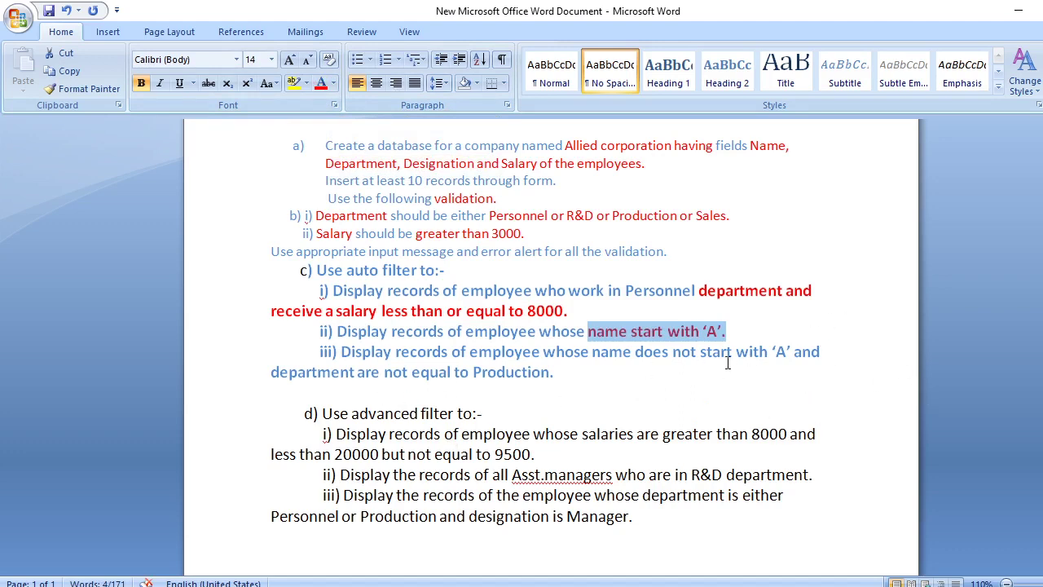
Colour red the question iii condition, Asst.managers, and the department-and-Manager condition line
left_click_drag(758, 352, 551, 379)
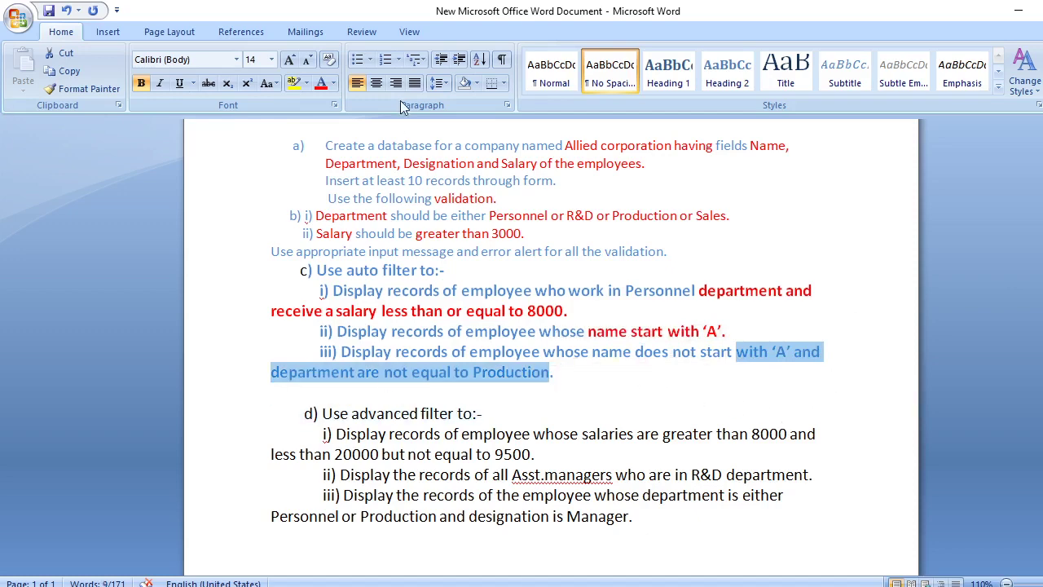
left_click(321, 84)
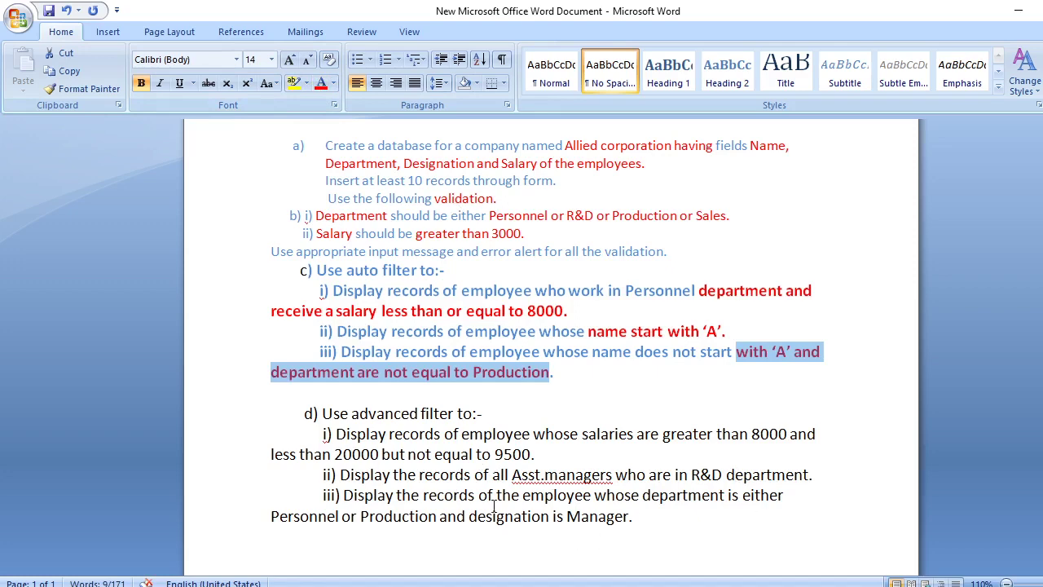
left_click(512, 474)
left_click_drag(512, 474, 589, 474)
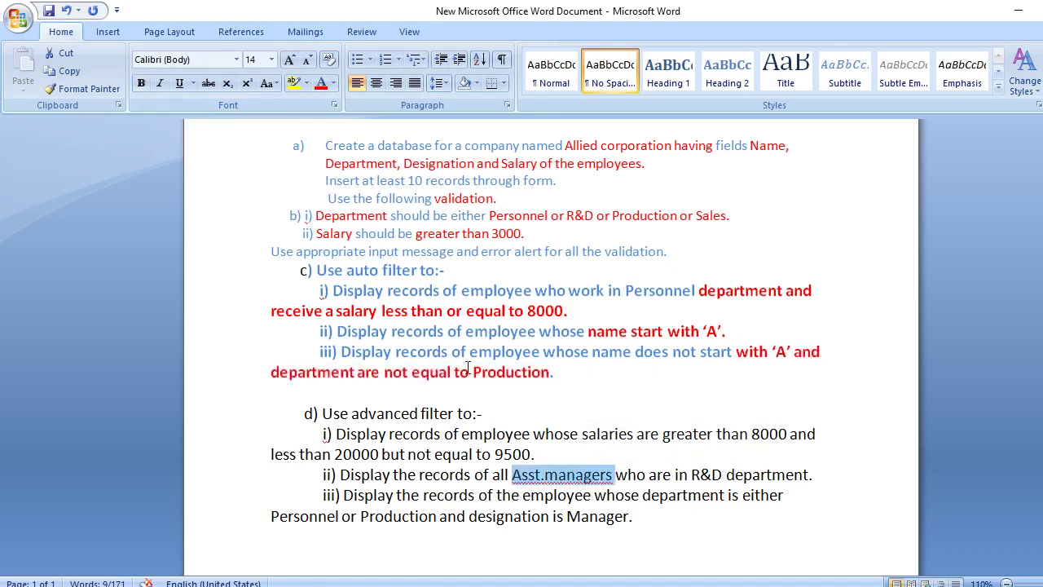
left_click(322, 84)
left_click_drag(270, 514, 629, 516)
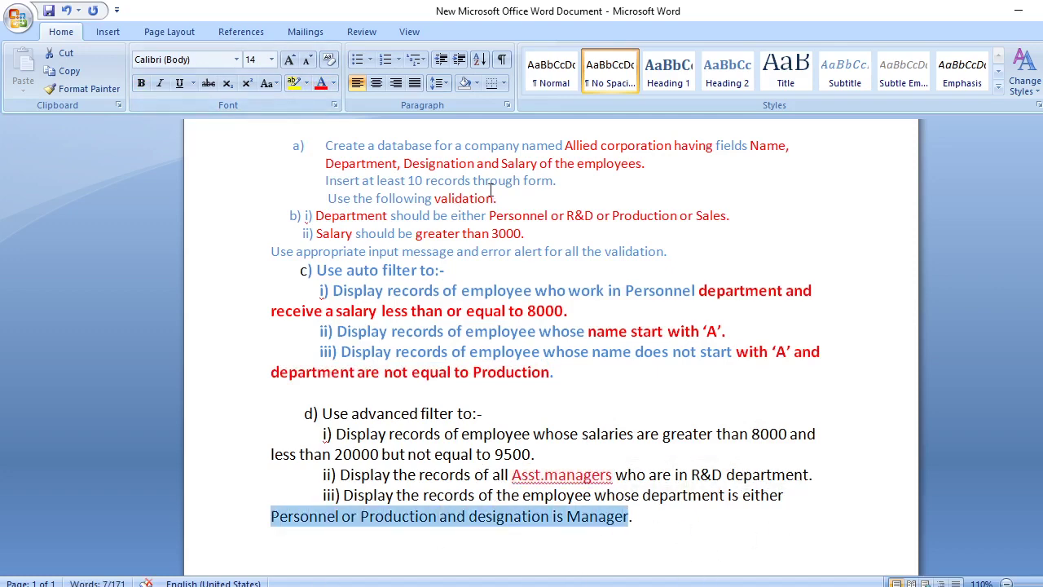
left_click(324, 84)
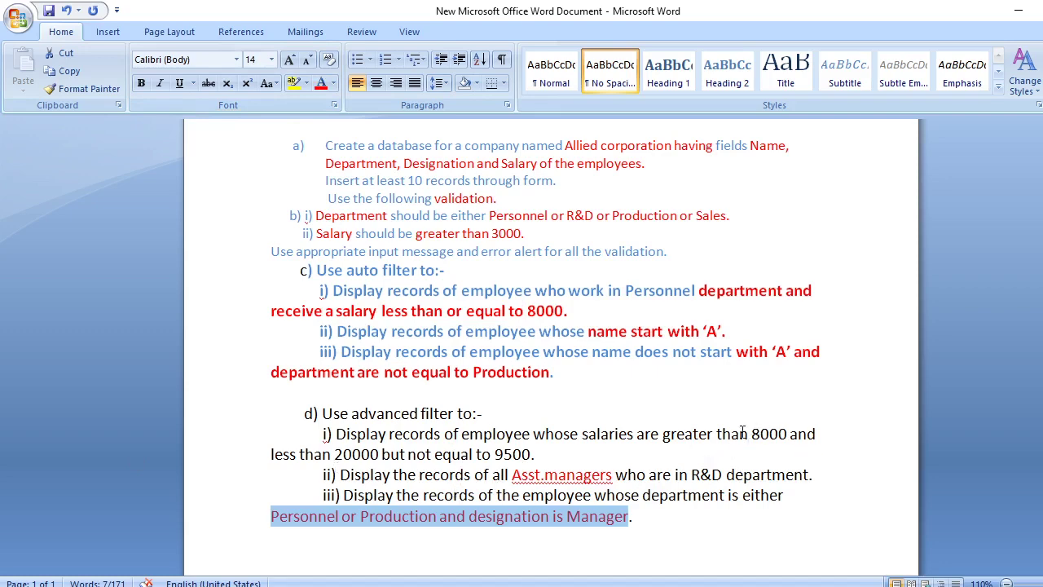
Colour the advanced filter salary range condition red and return to the Excel sheet
left_click_drag(585, 433, 786, 458)
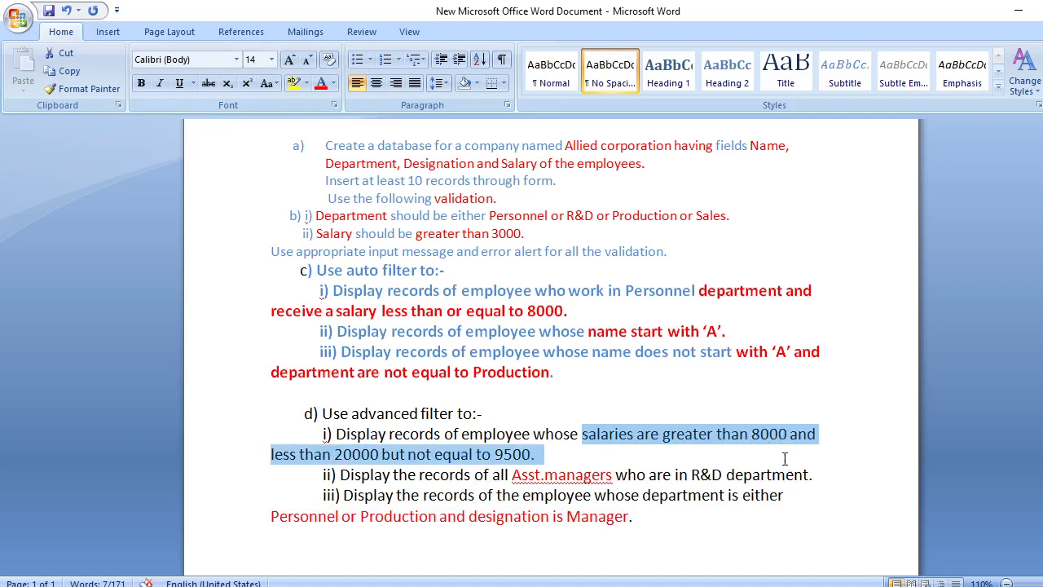
left_click(321, 83)
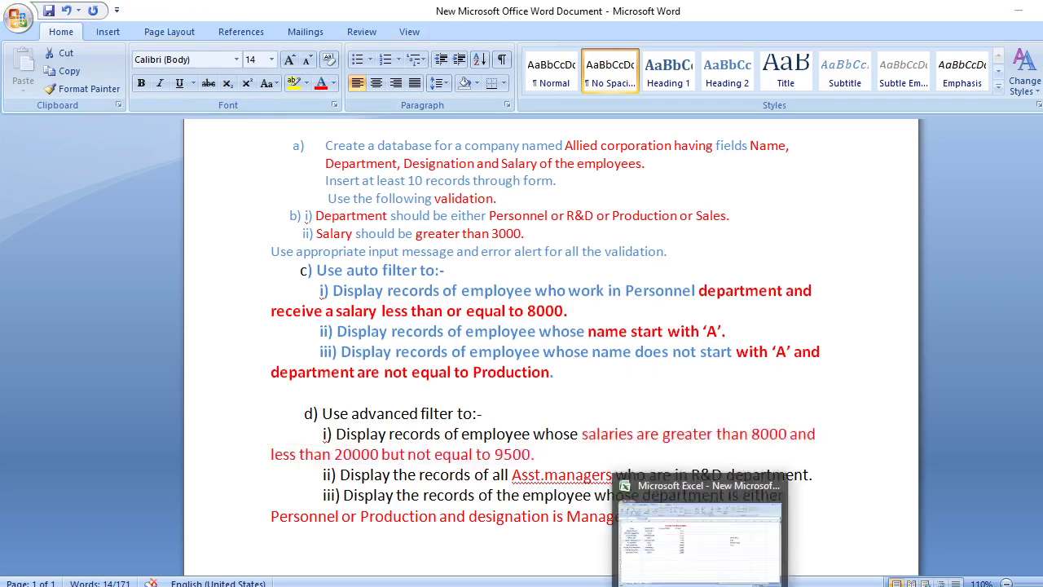
left_click(673, 569)
double_click(327, 211)
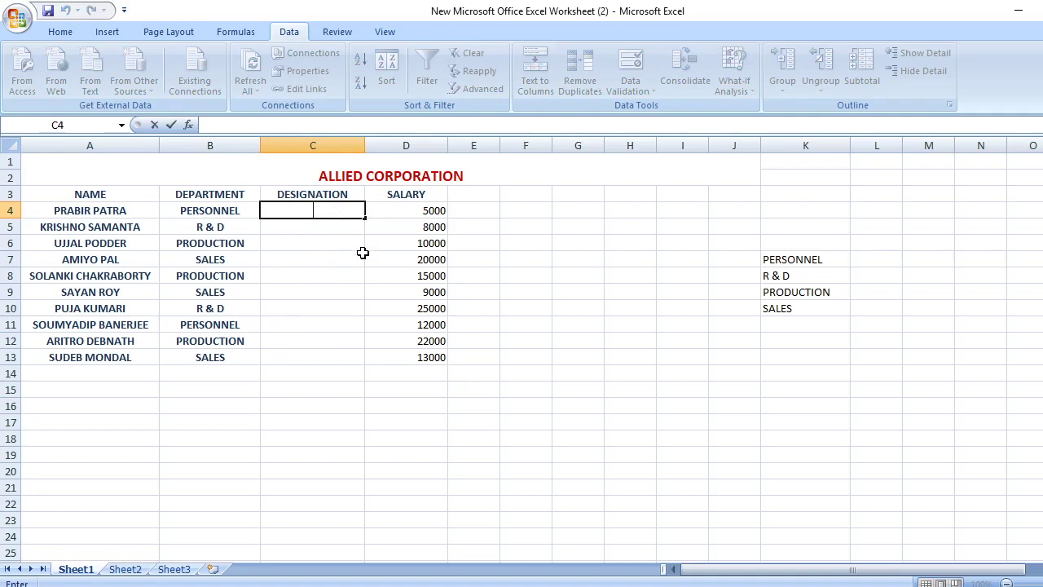
Enter MANAGER in C7, C10 and C12, and ASST. MANAGER in C8 and C13
left_click(310, 260)
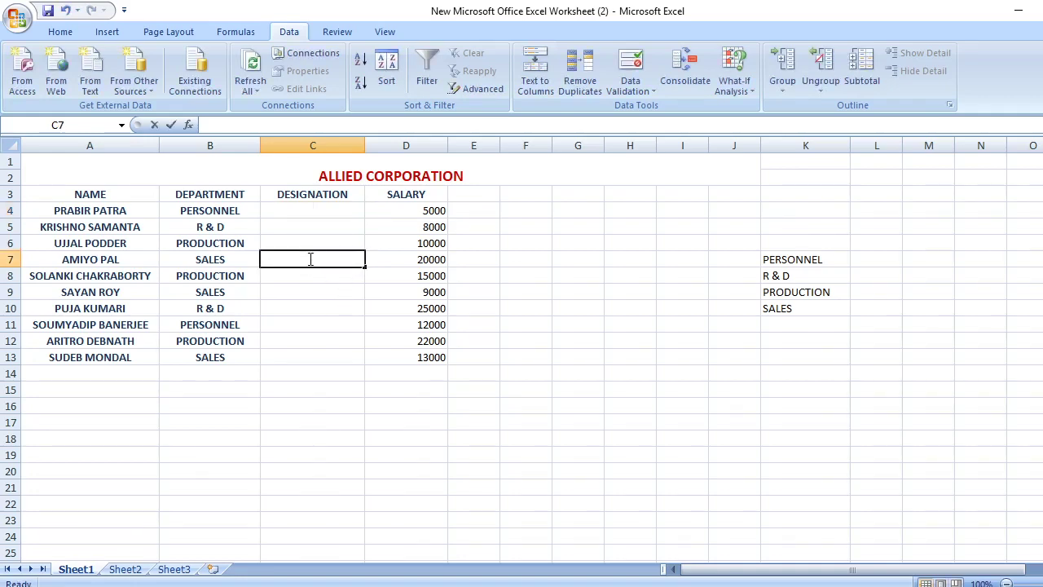
double_click(311, 259)
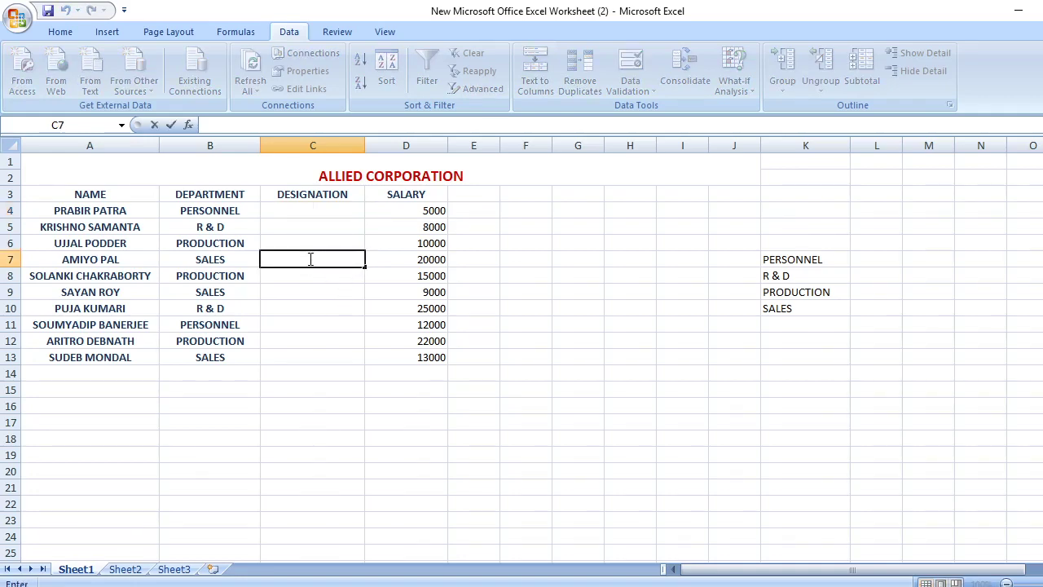
type("MANAGER")
left_click(320, 358)
type("A")
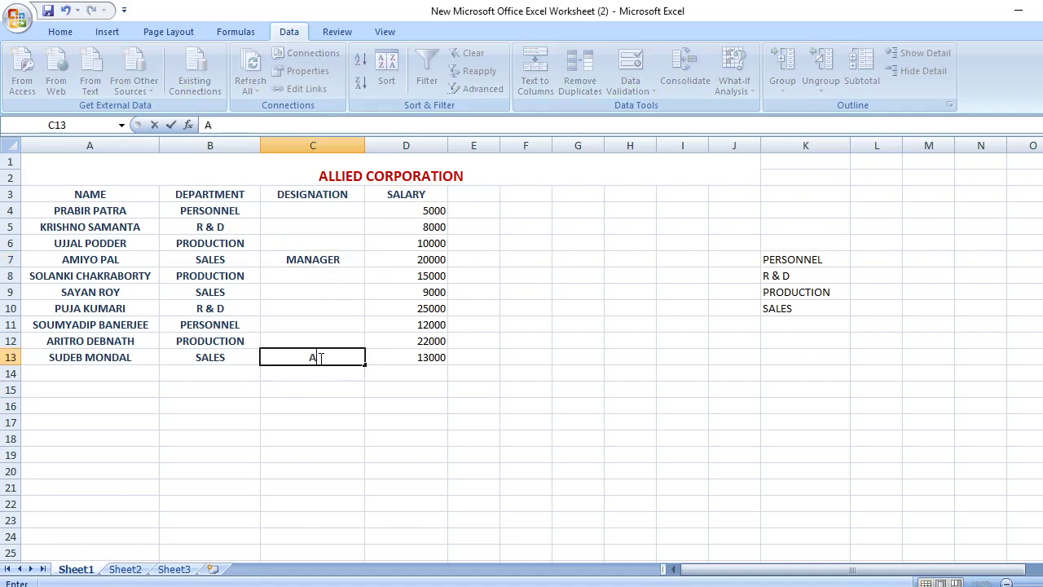
type("SST. MANA")
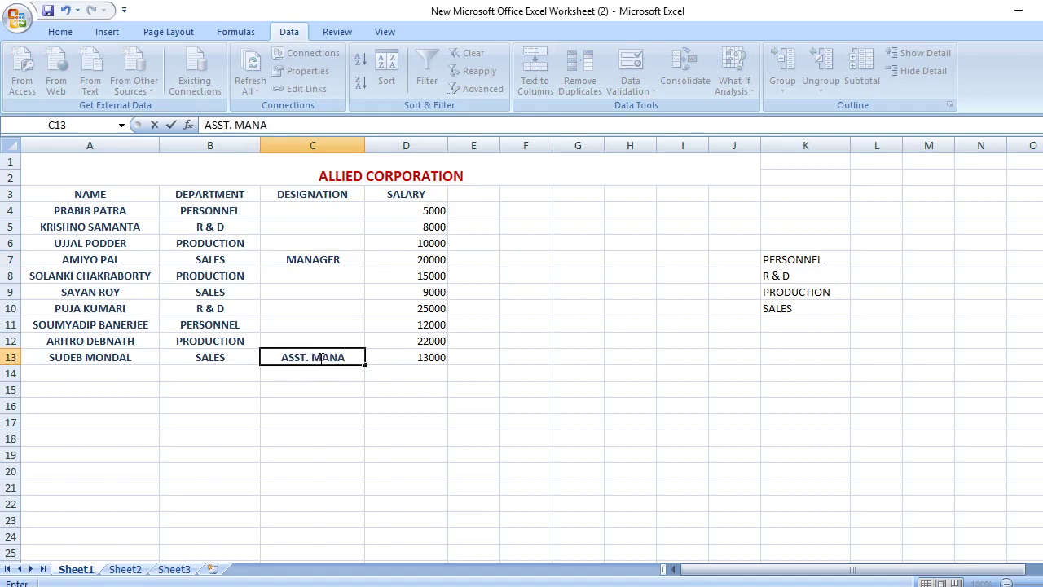
type("GER")
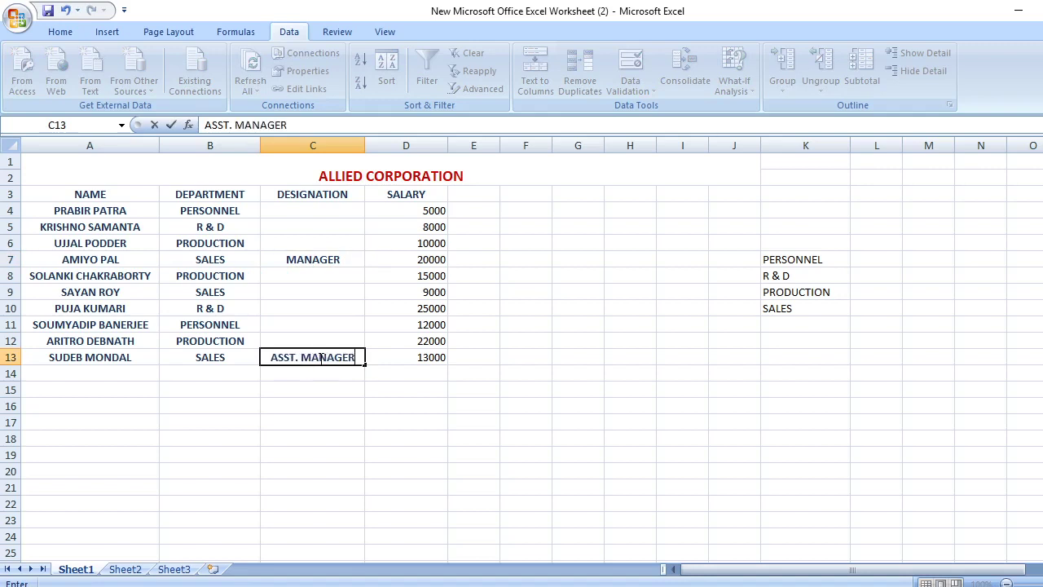
left_click(339, 340)
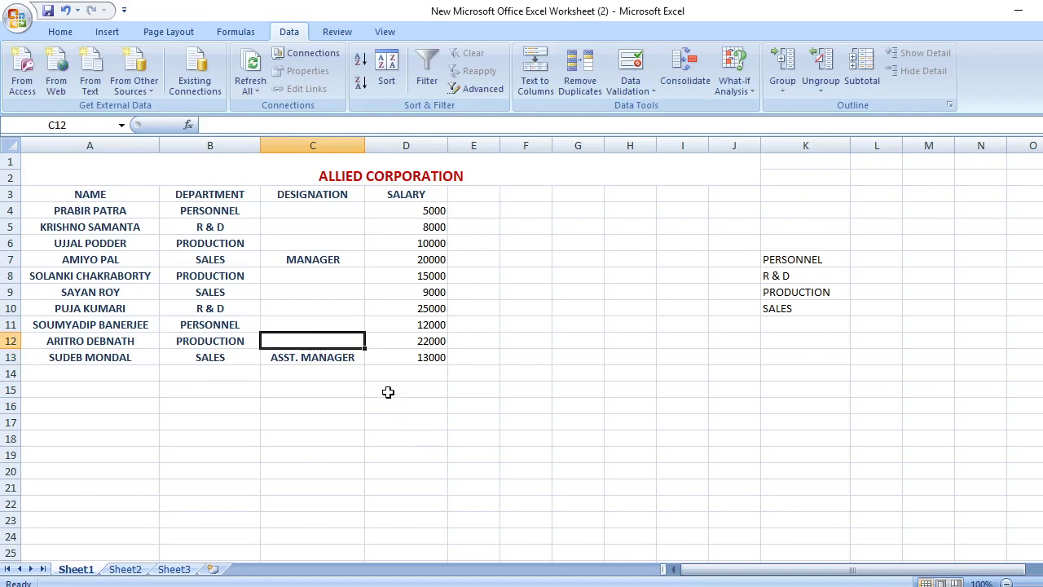
type("MANAGE")
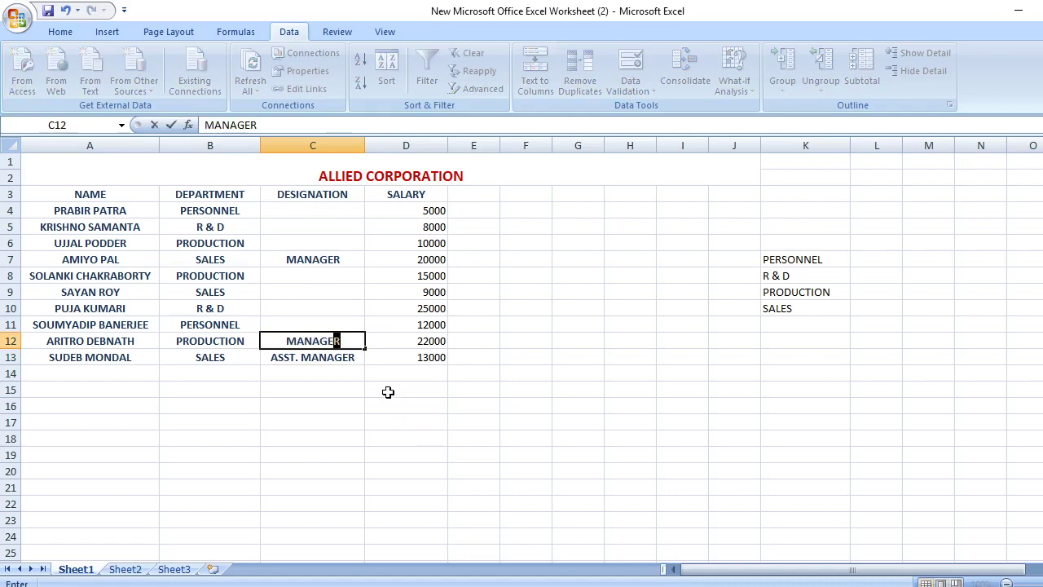
type("R")
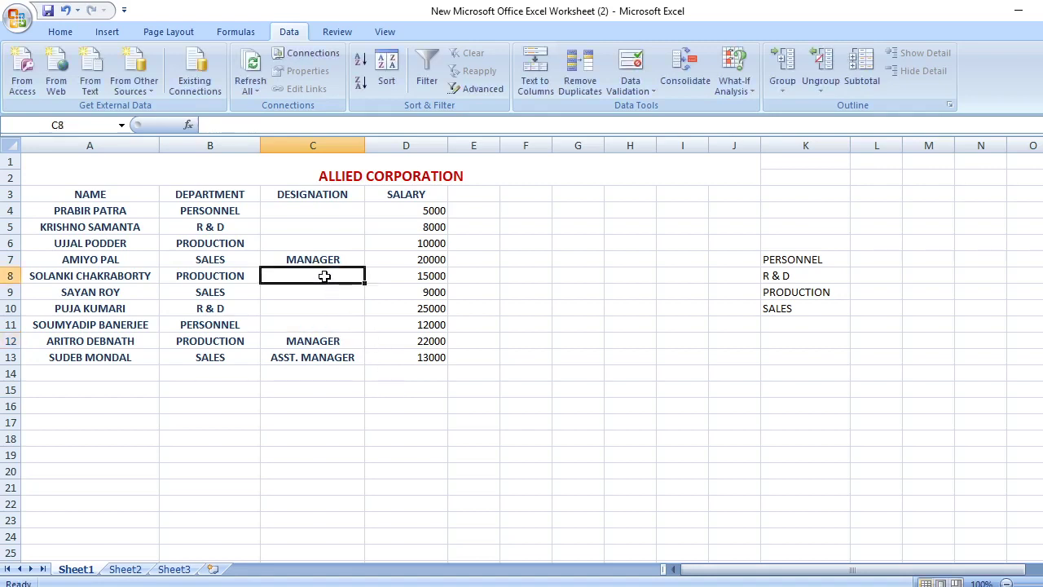
type("ASS")
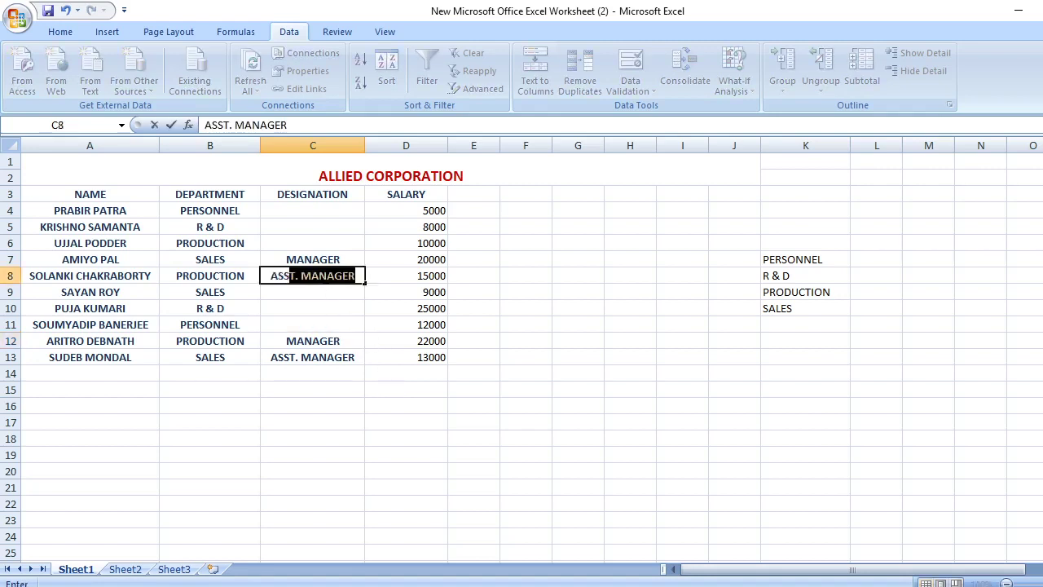
type("T. MANAGER")
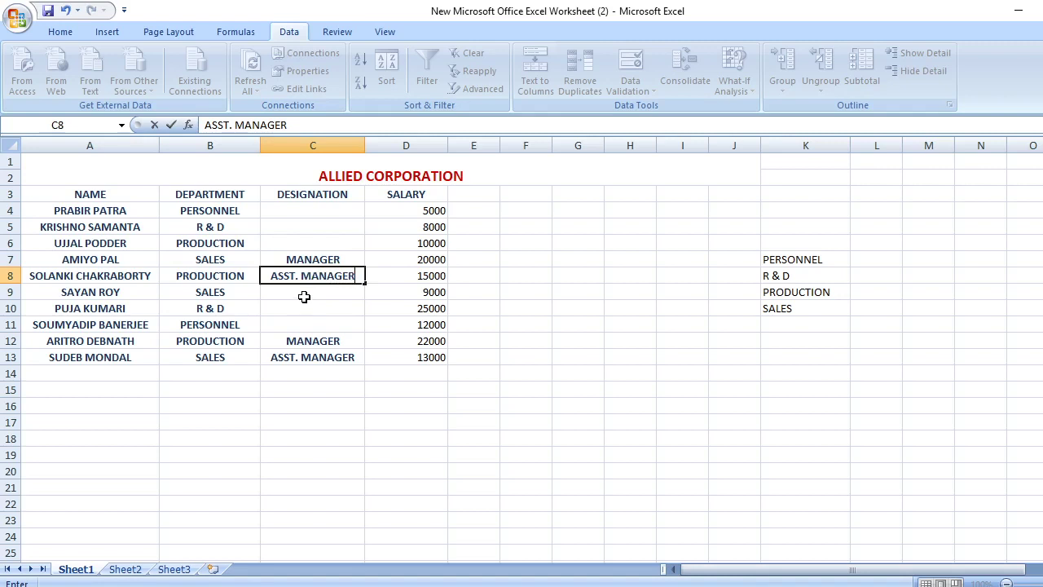
left_click(304, 296)
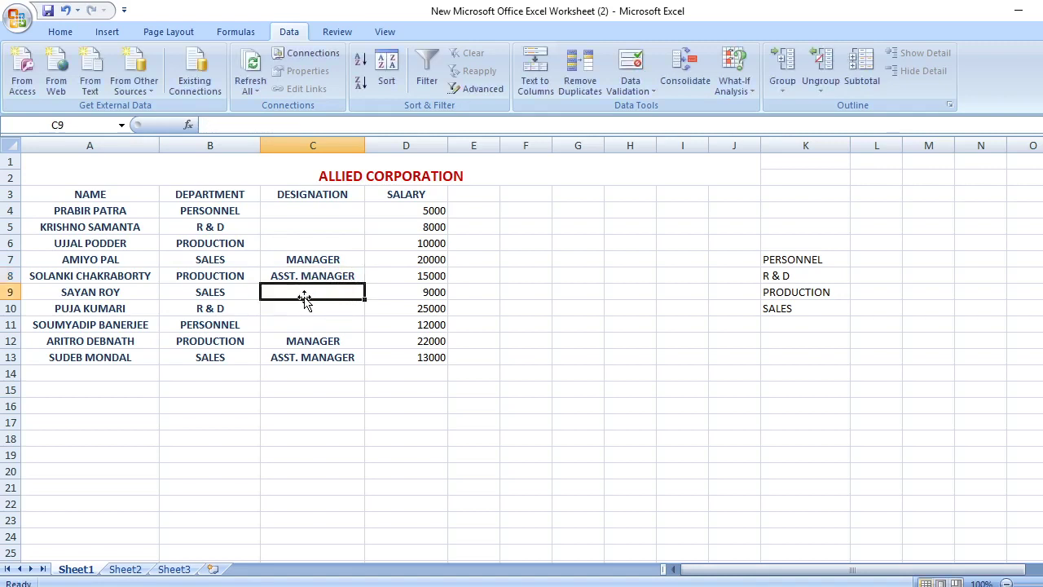
left_click(305, 308)
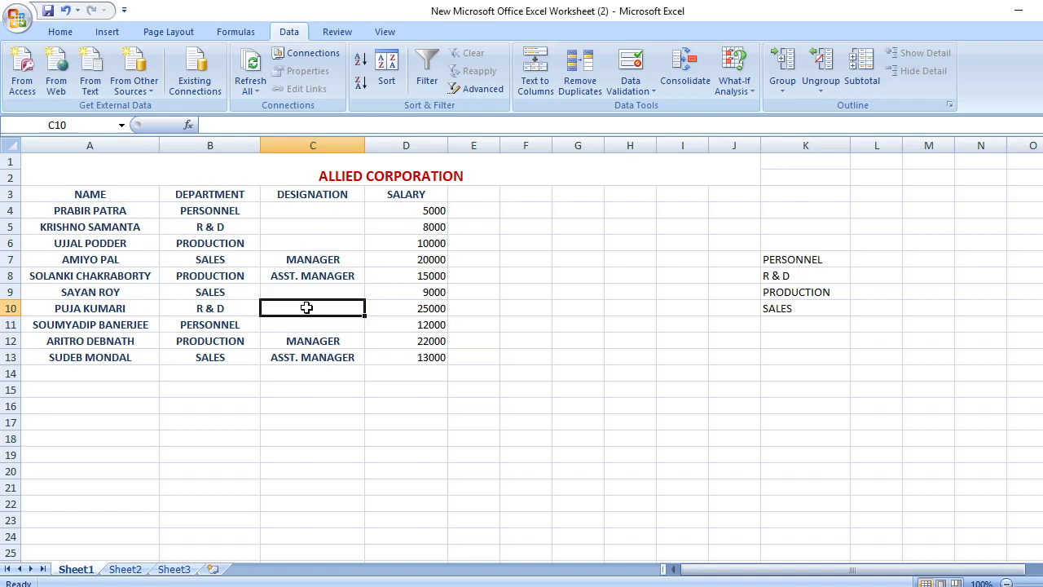
type("MANAGER")
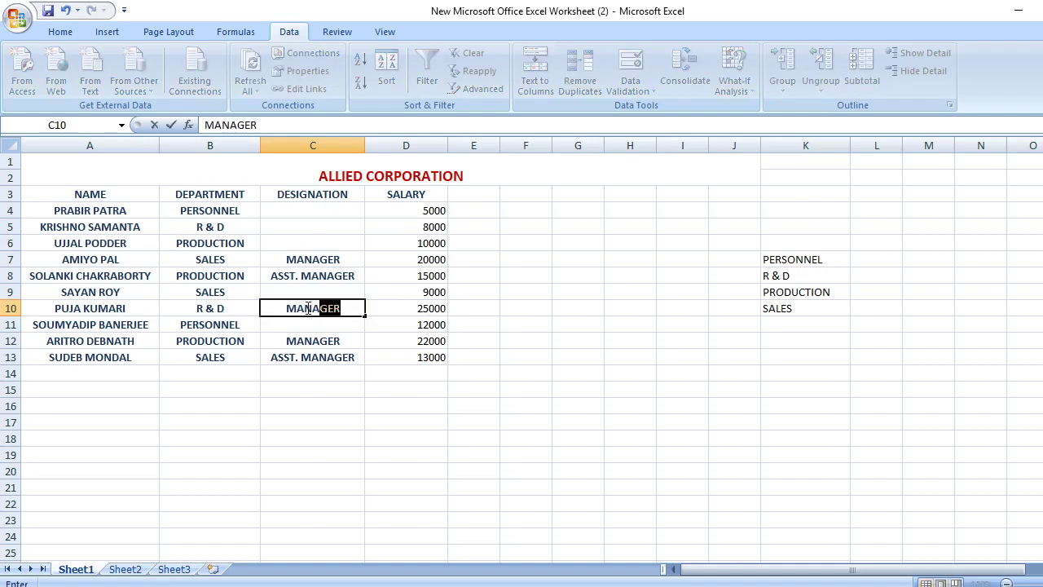
left_click(293, 226)
Enter CLERCK in C4, C5, C6 and C9, and MANAGER in C11
type("C")
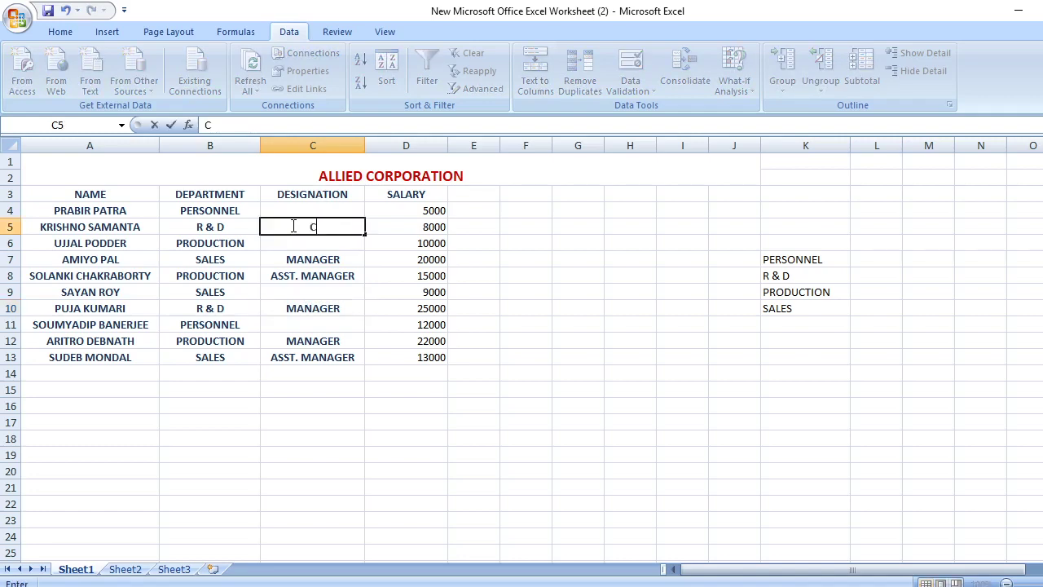
type("KERCK")
key("BackSpace")
key("BackSpace")
key("BackSpace")
key("BackSpace")
key("BackSpace")
type("LERCK")
left_click(311, 206)
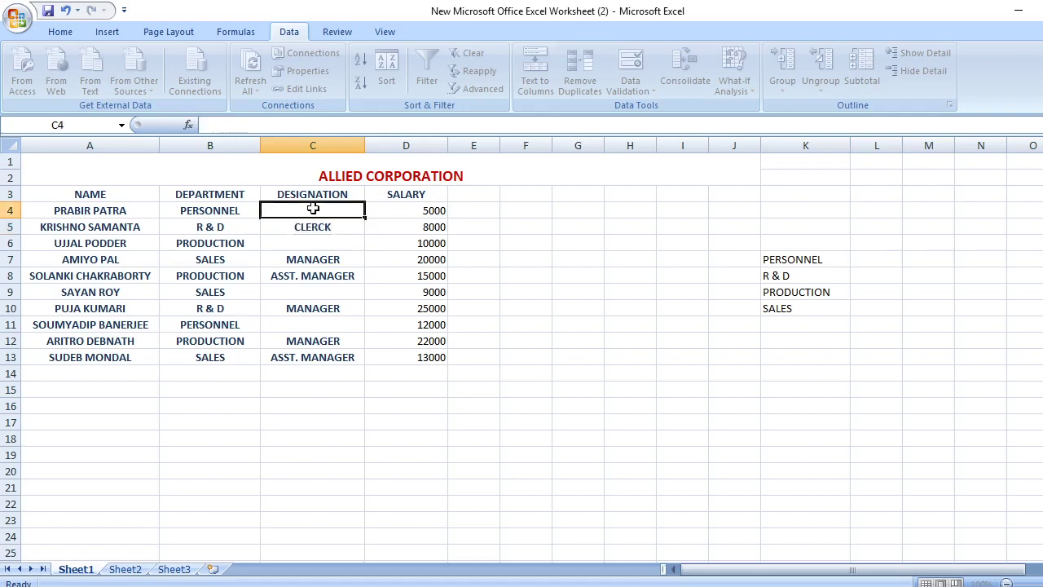
double_click(325, 209)
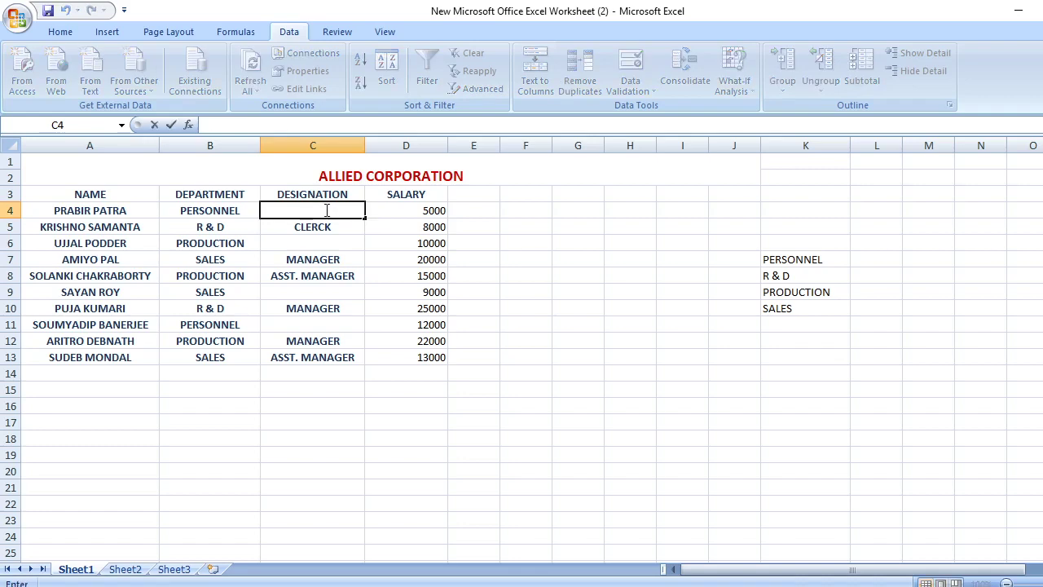
type("CLERCK")
double_click(319, 325)
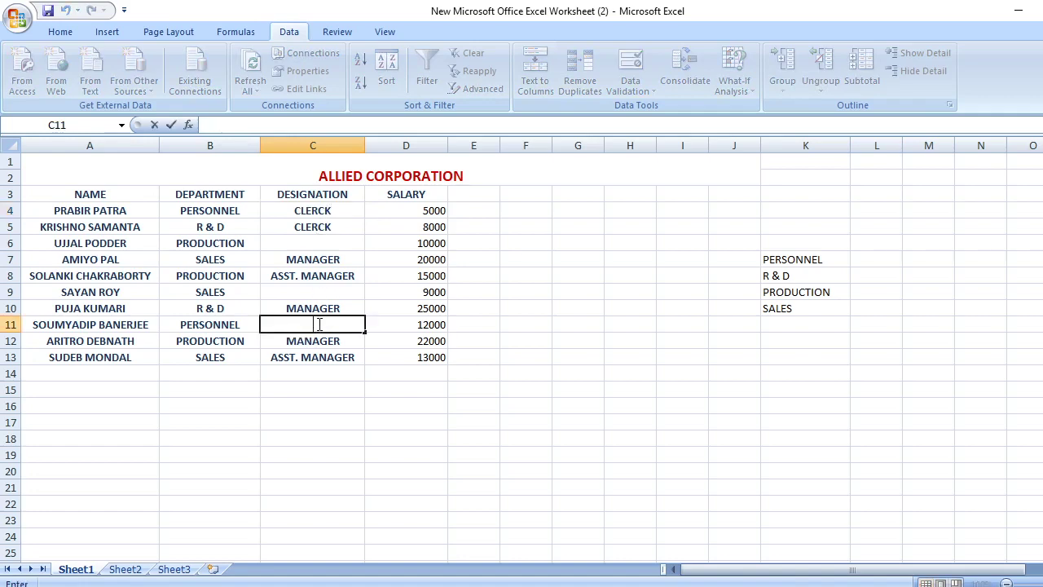
type("MANAGER")
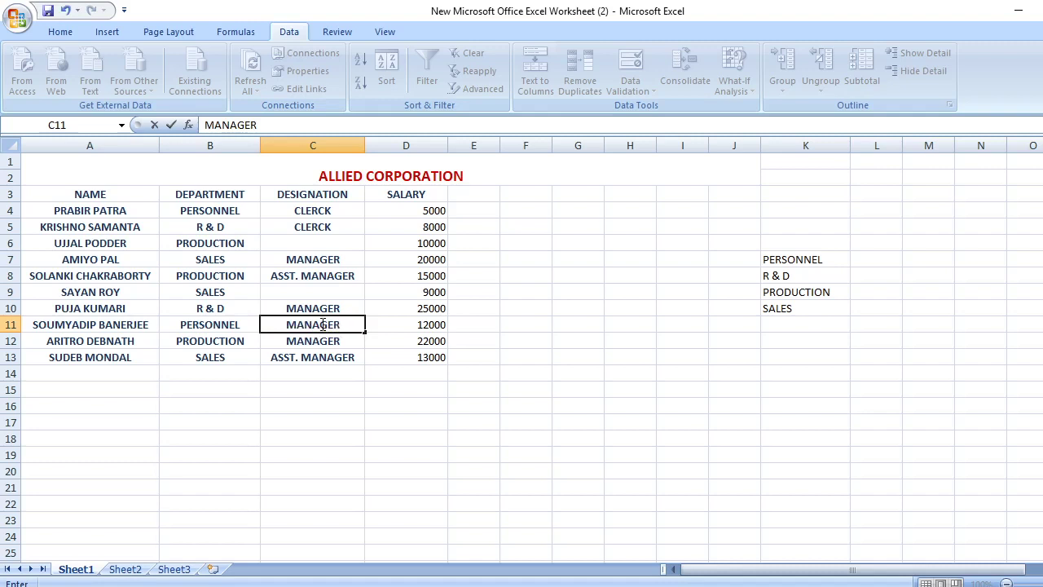
left_click(310, 291)
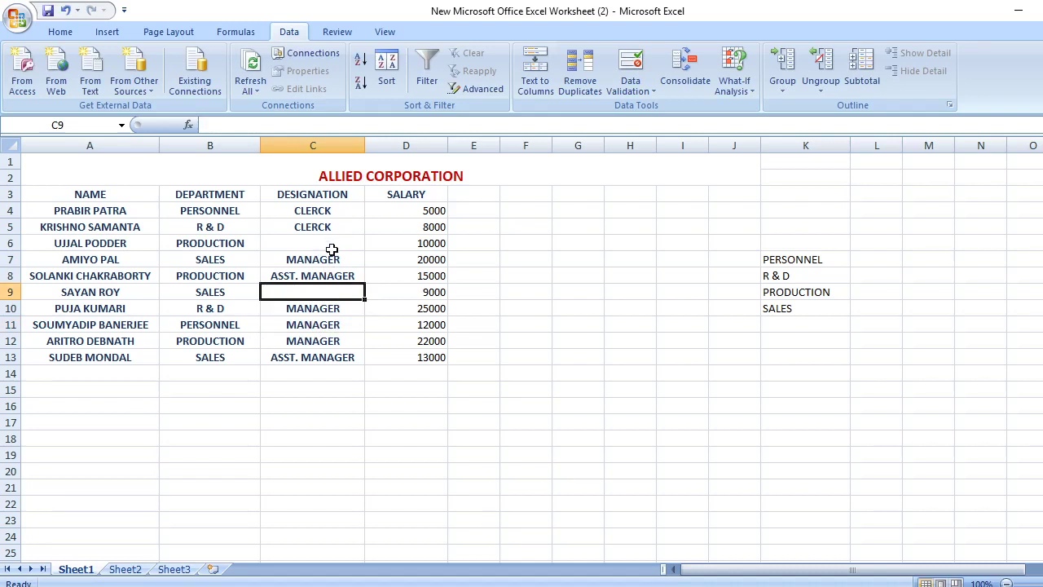
double_click(332, 250)
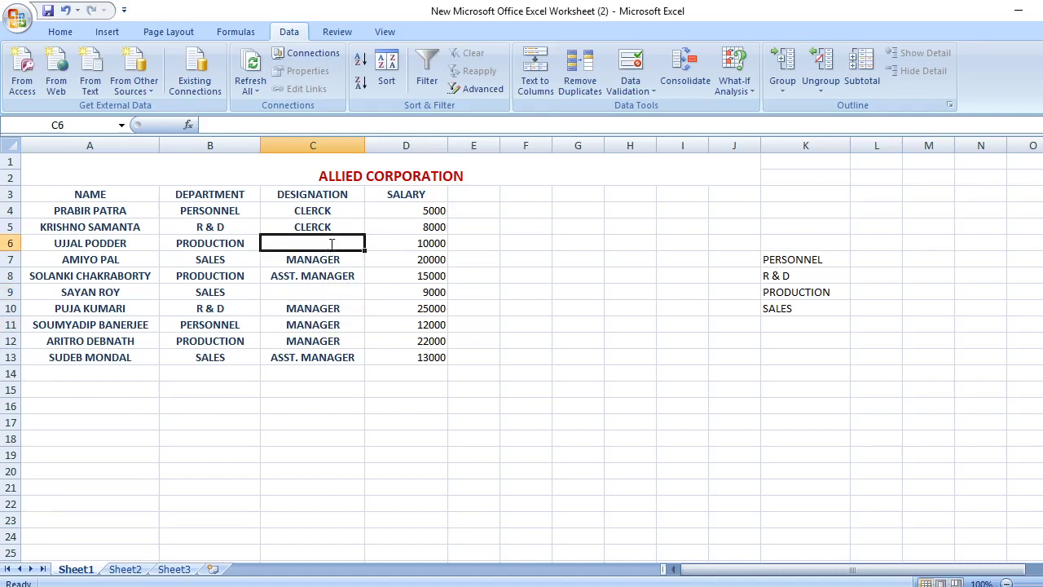
type("CLER")
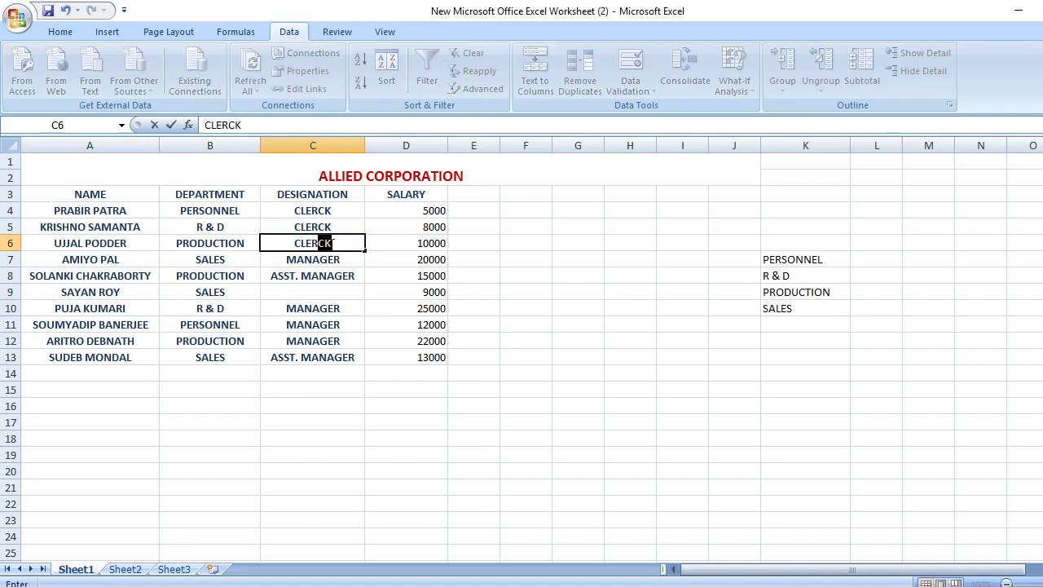
type("CK")
left_click(325, 286)
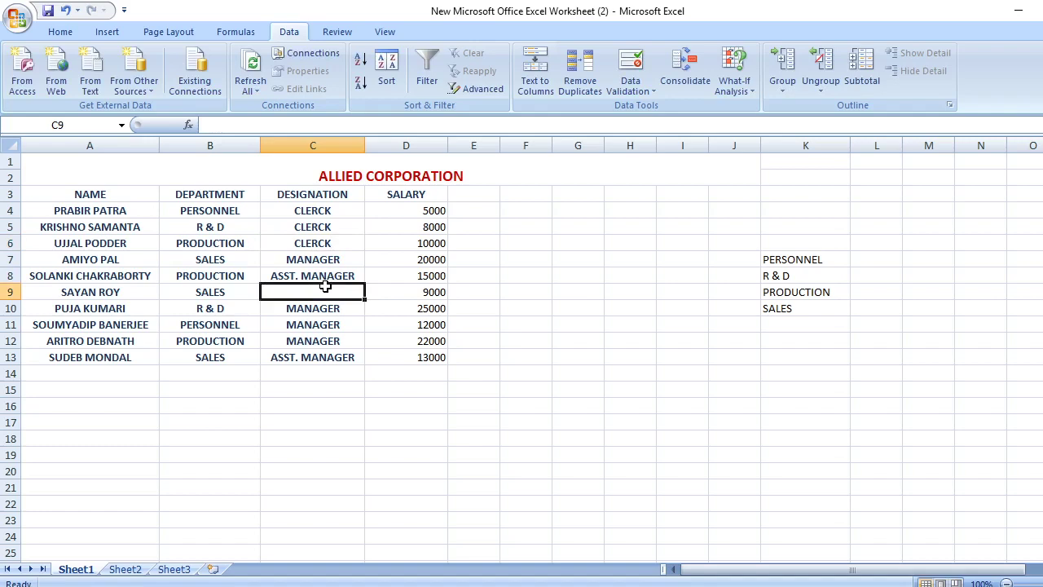
type("CLERCK")
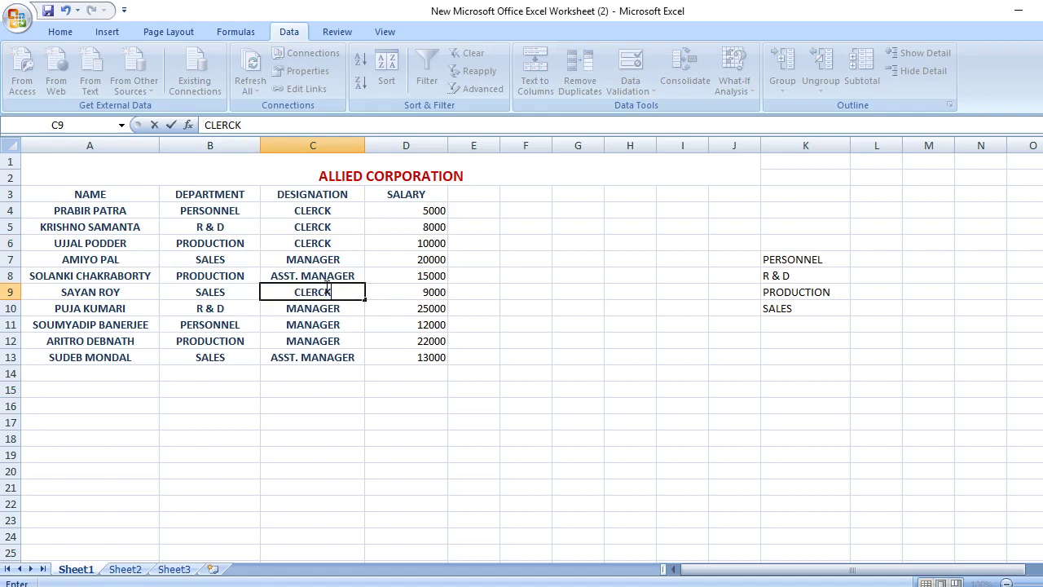
left_click(89, 373)
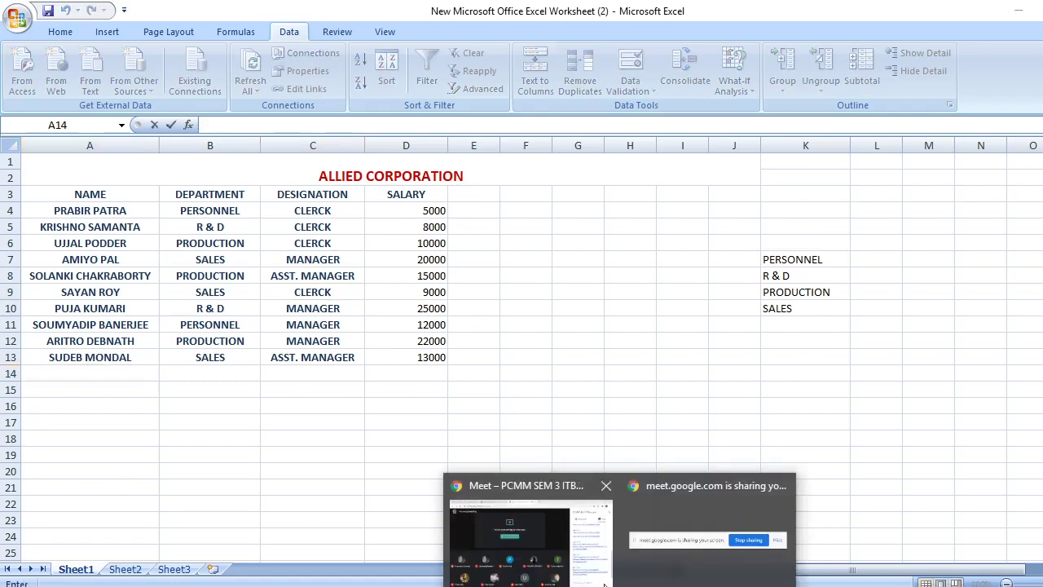
left_click(586, 562)
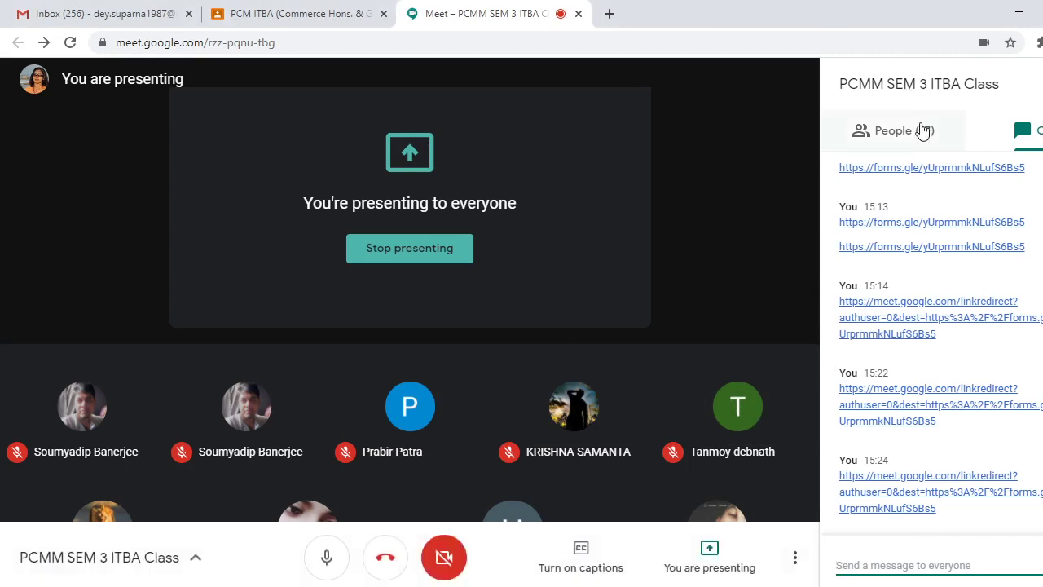
left_click(916, 130)
scroll(931, 366, "down", 7)
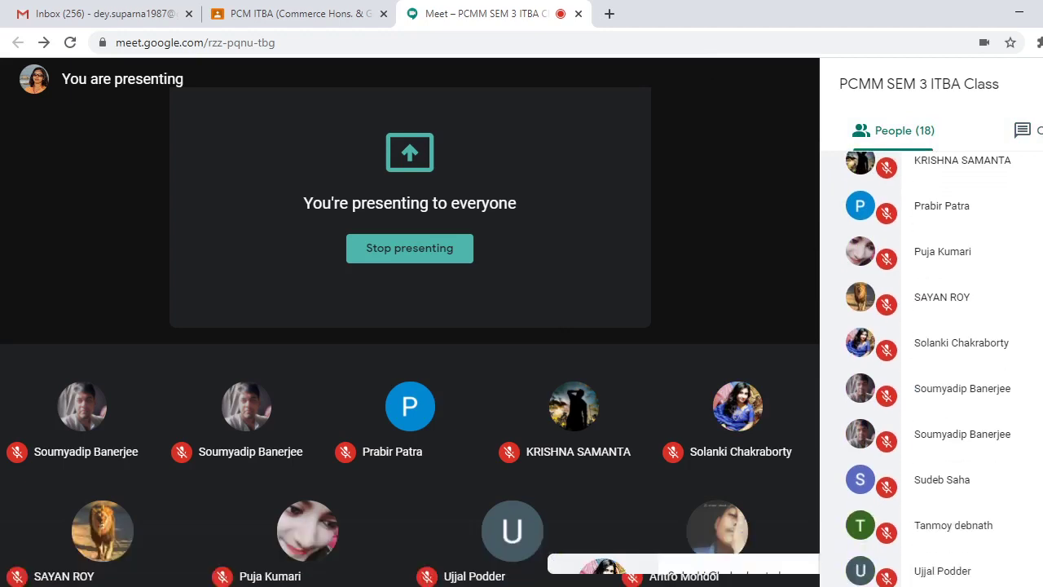
scroll(932, 366, "up", 3)
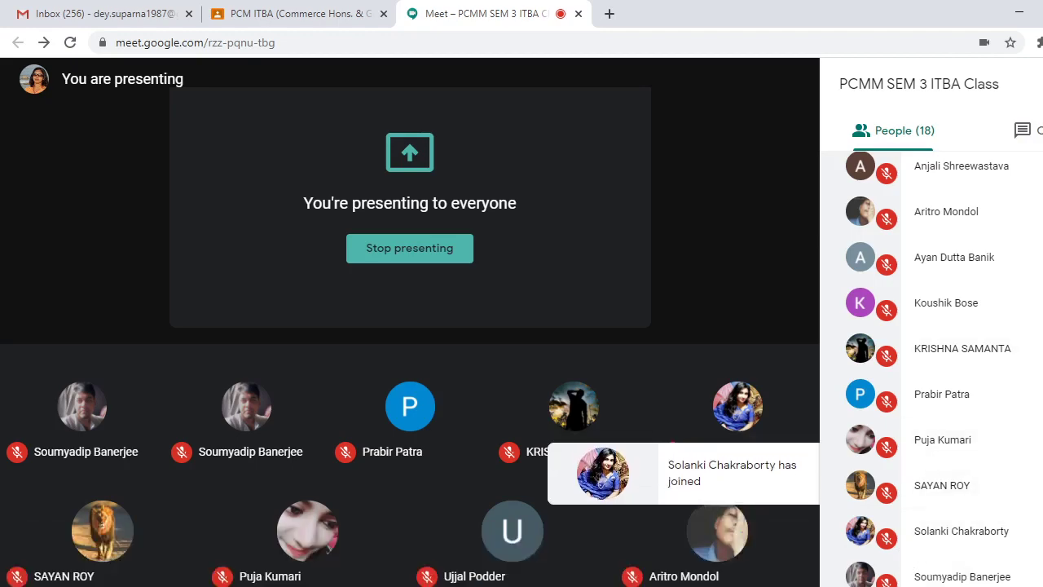
key("alt+Tab")
double_click(126, 368)
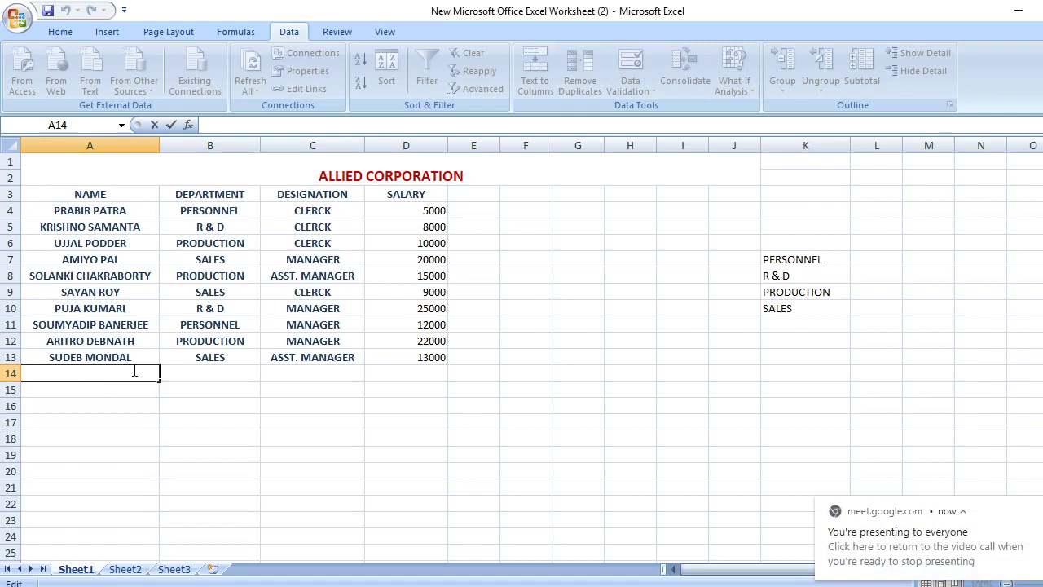
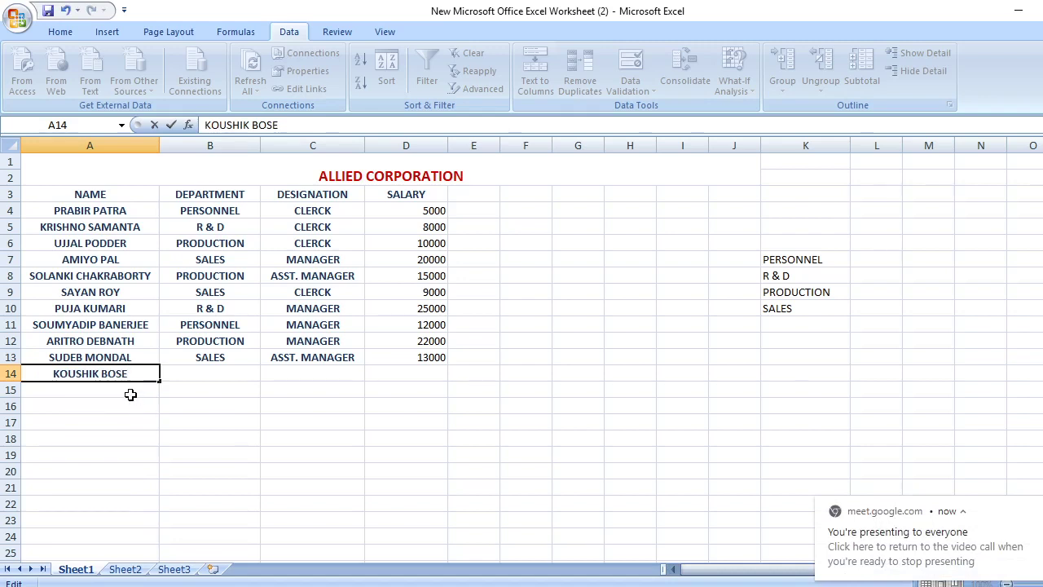
Enter the new employee's full name in cell A14
left_click(131, 394)
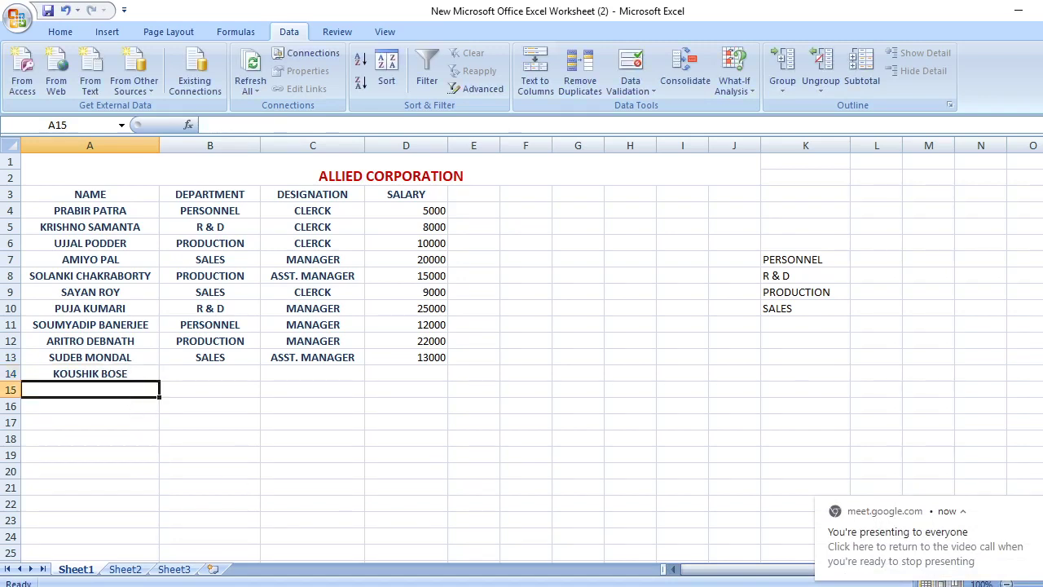
left_click(603, 555)
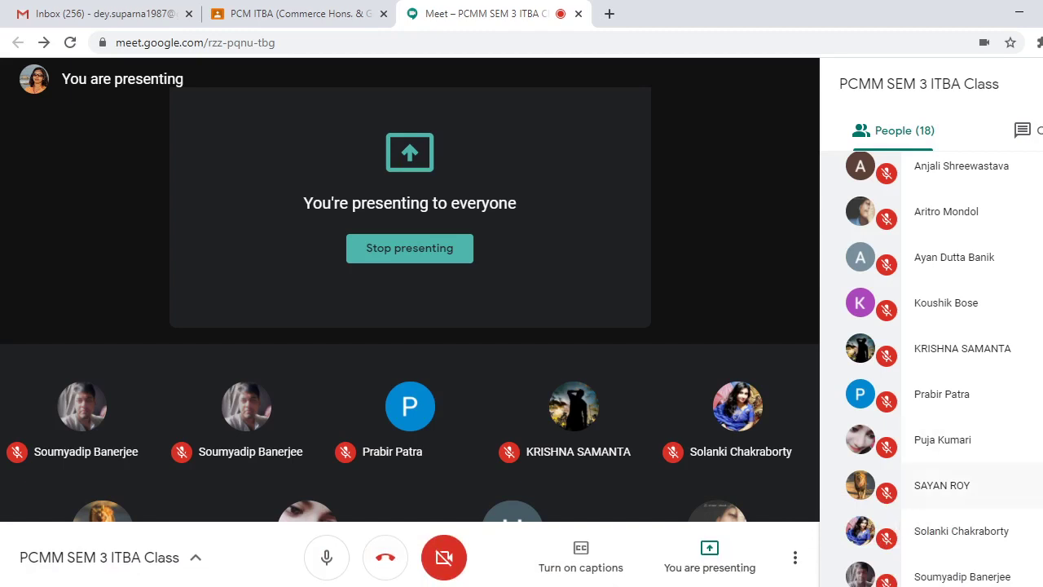
scroll(929, 366, "down", 3)
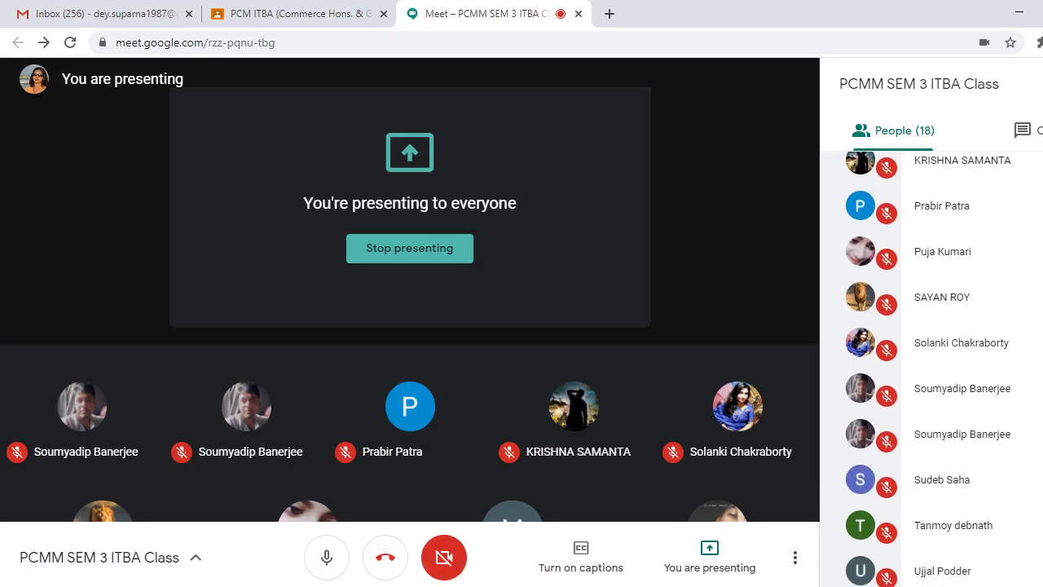
scroll(929, 367, "up", 2)
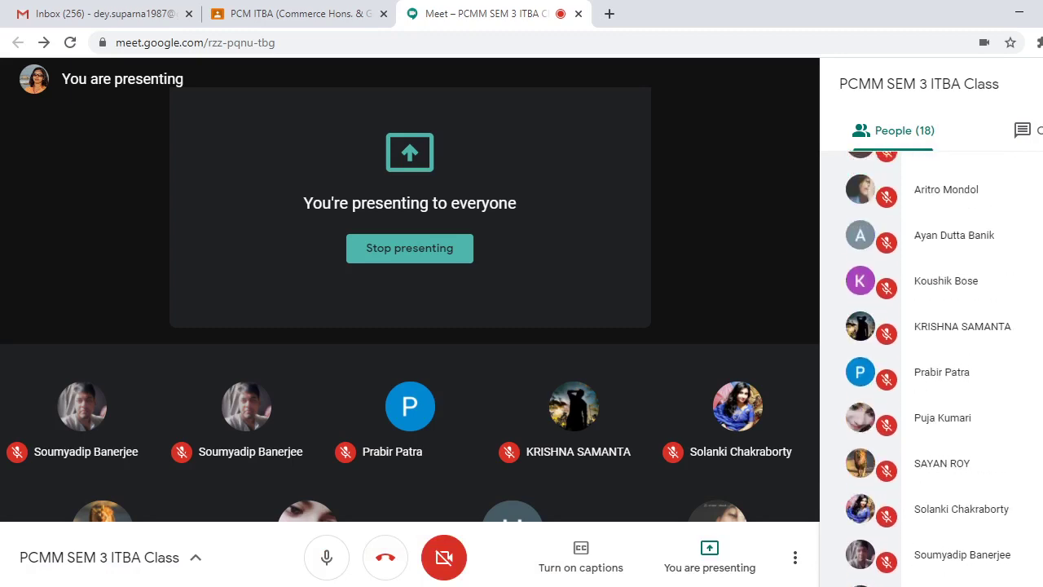
scroll(929, 367, "up", 3)
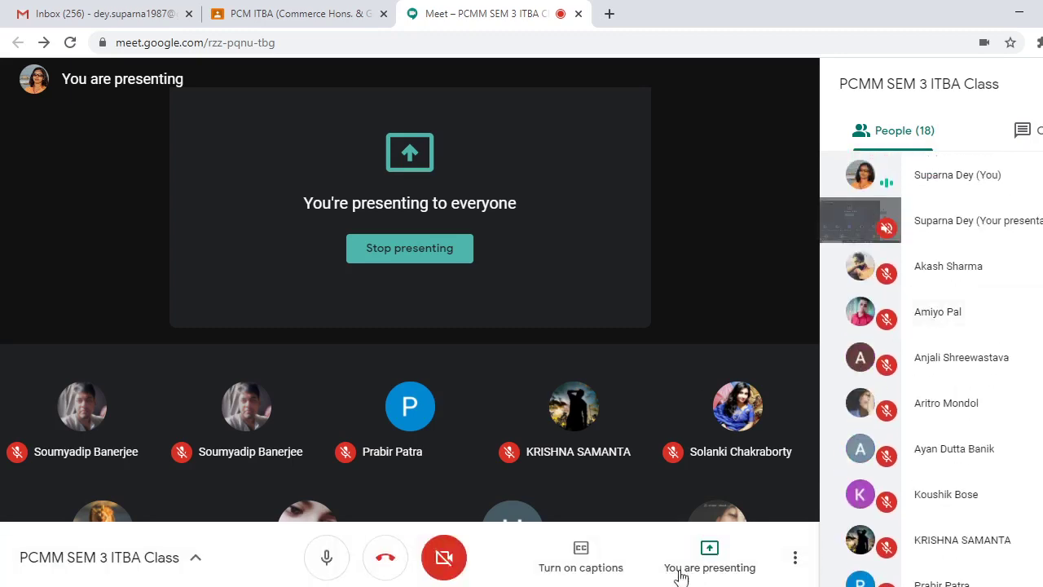
key("alt+Tab")
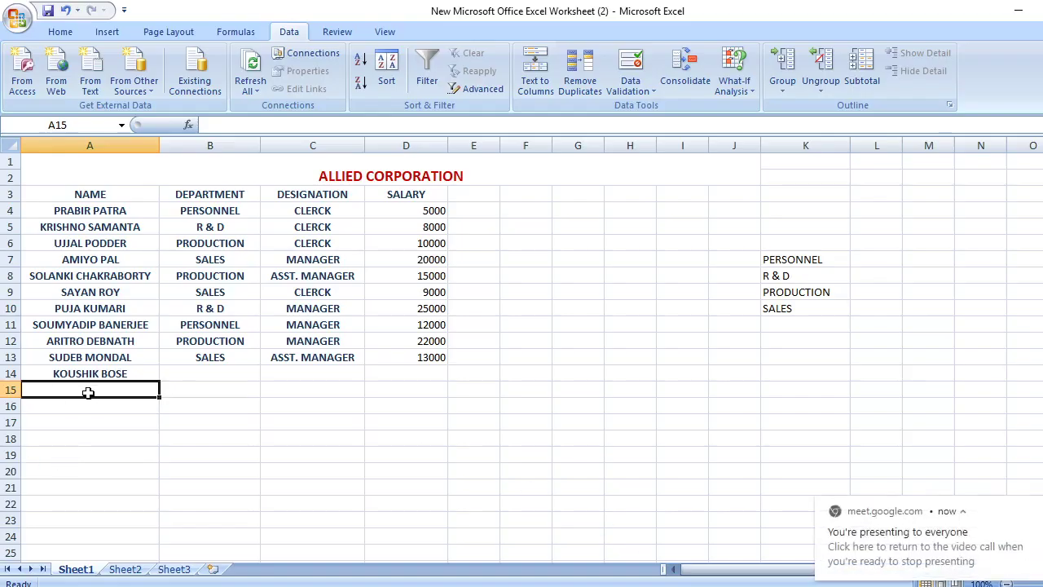
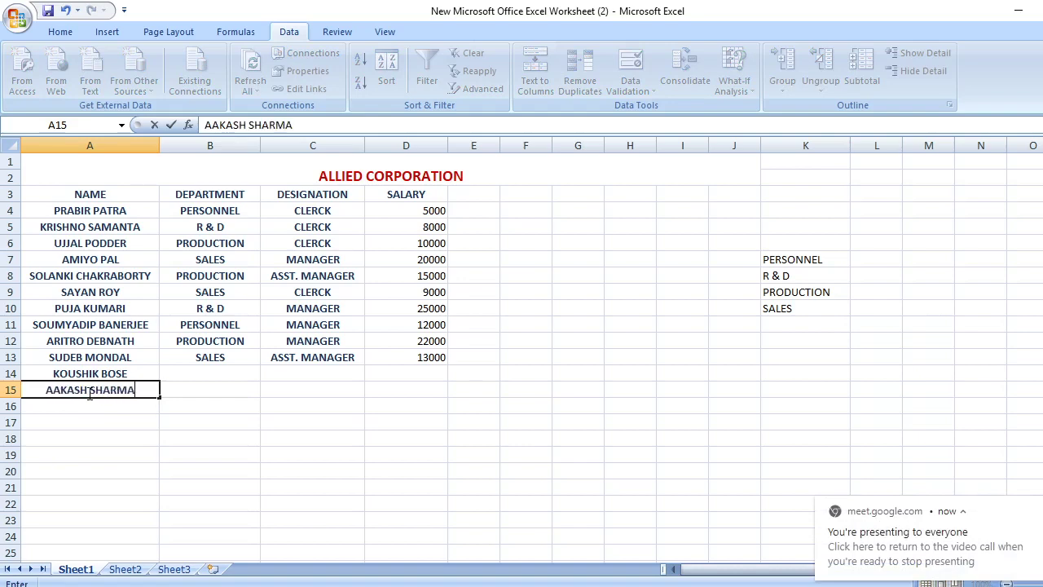
Enter the second new employee's name in A15, check B13's validation message, and select B14:B15
left_click(197, 373)
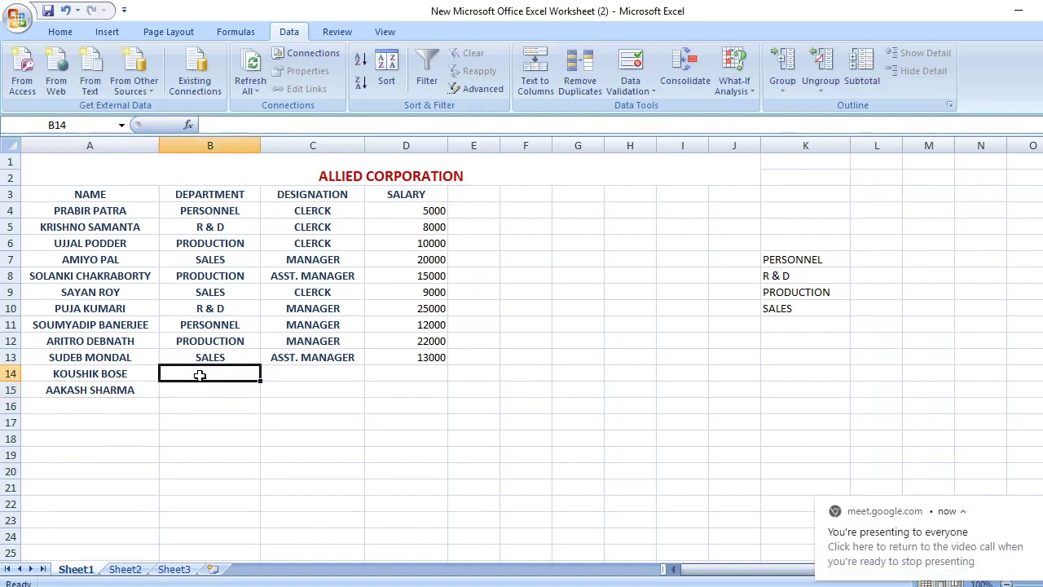
left_click(243, 358)
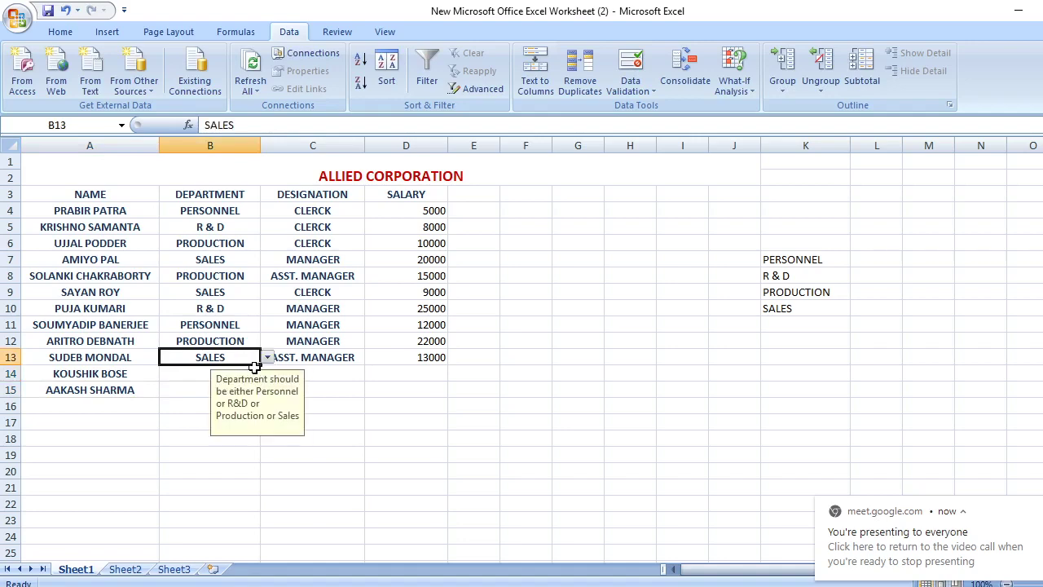
left_click(248, 383)
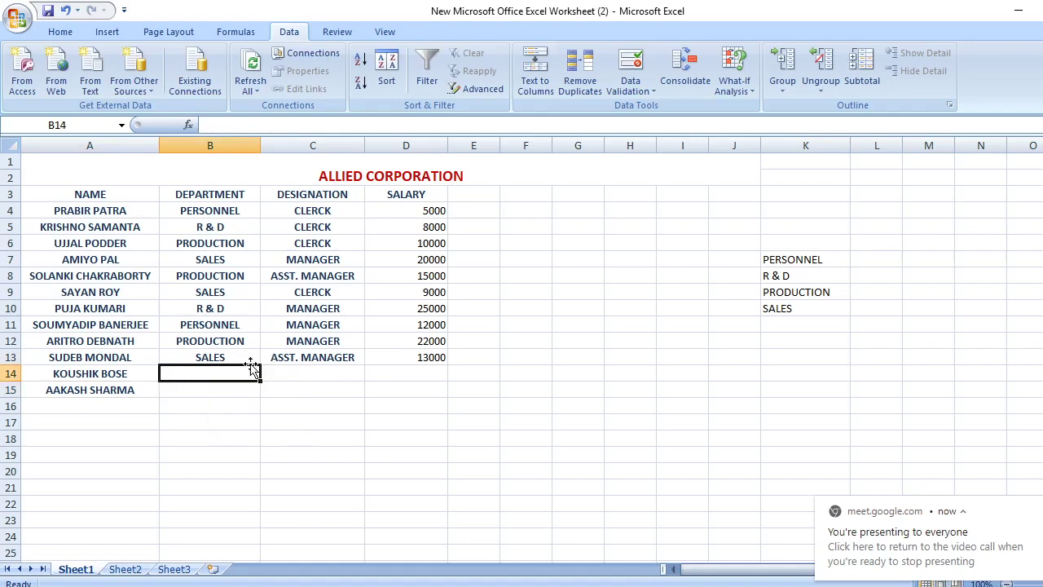
left_click(251, 358)
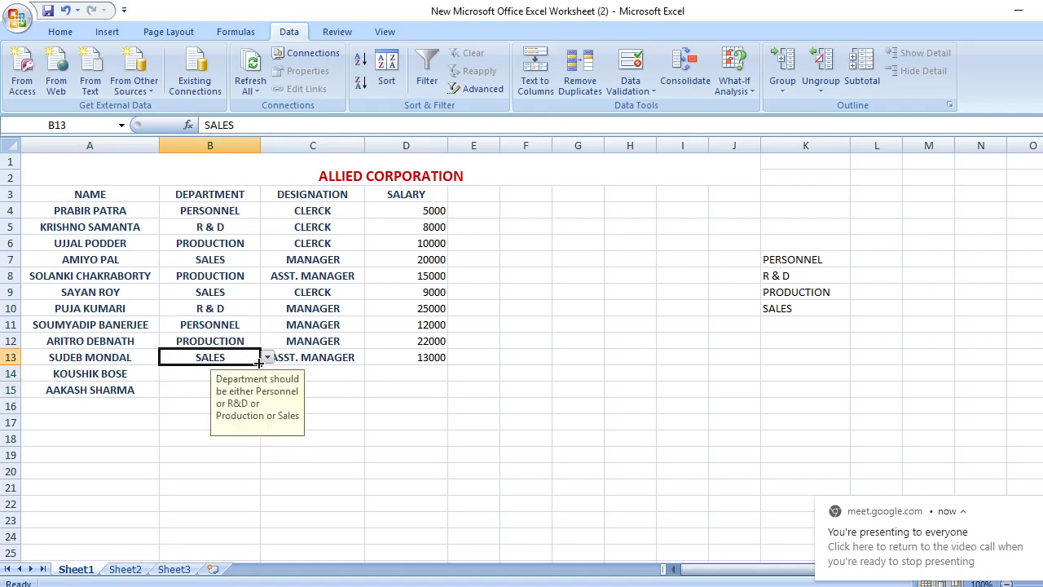
left_click(202, 391)
left_click(249, 359)
left_click(206, 374)
left_click_drag(260, 381, 260, 398)
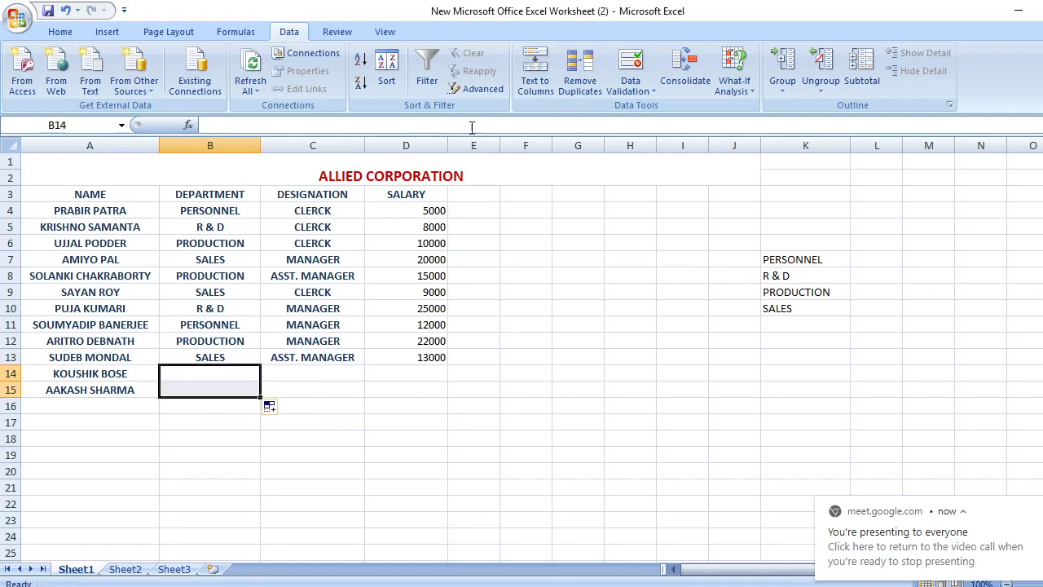
Restrict B14:B15 to a list sourced from $K$7:$K$10 with the error message INVALID
left_click(632, 87)
left_click(656, 108)
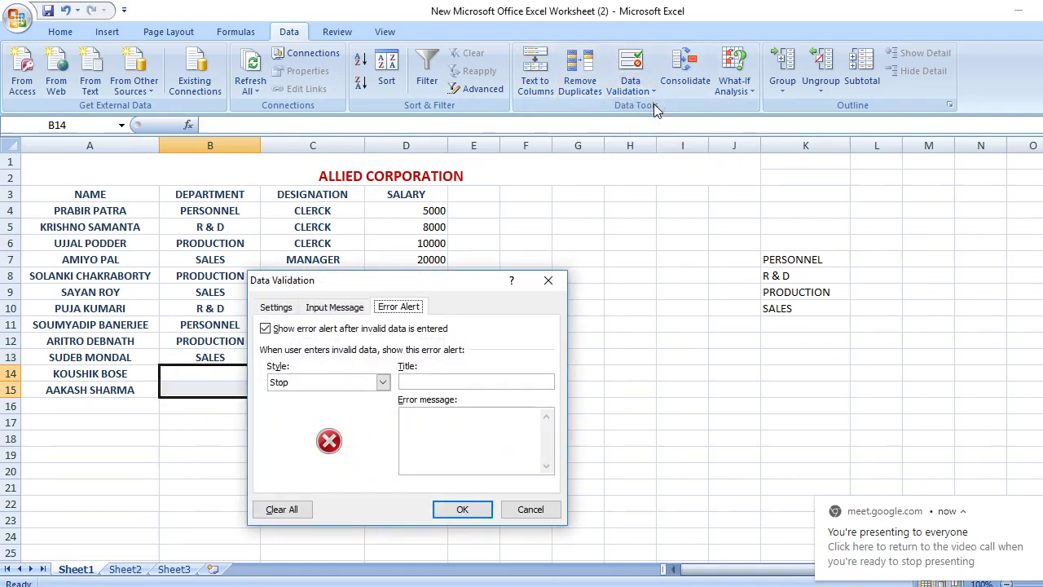
left_click(275, 307)
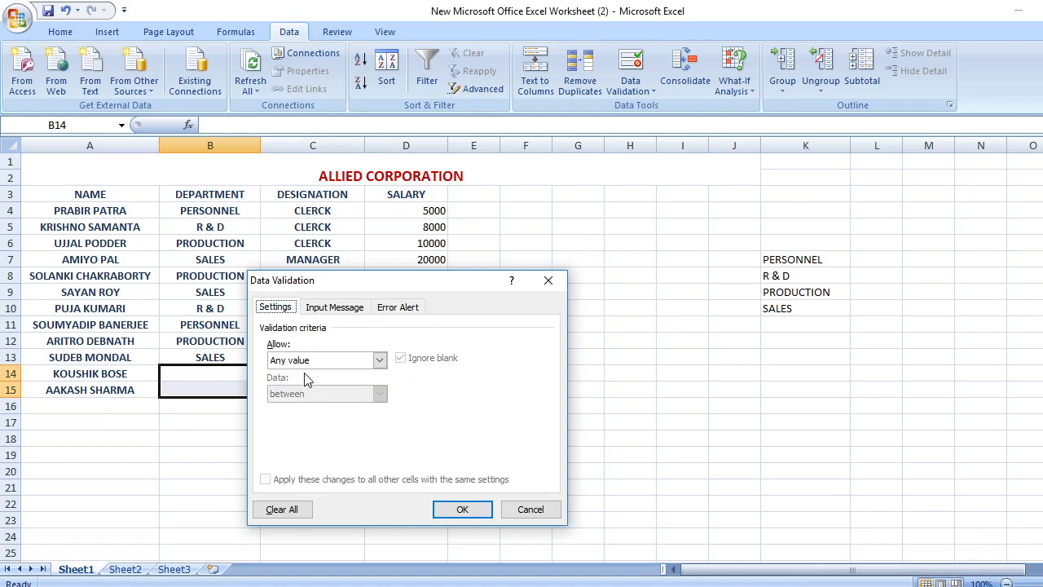
left_click(379, 360)
left_click(281, 405)
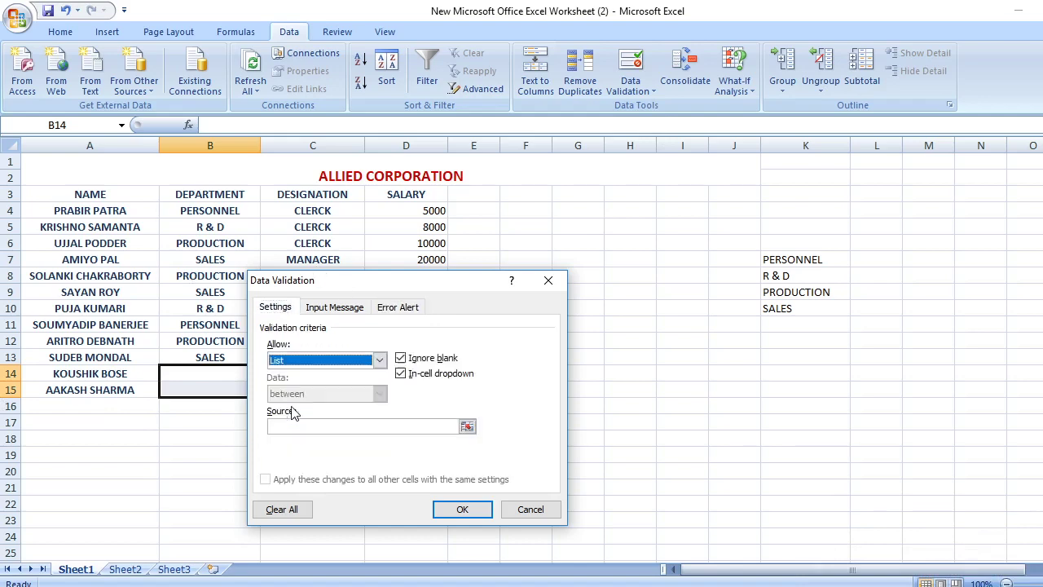
left_click(467, 426)
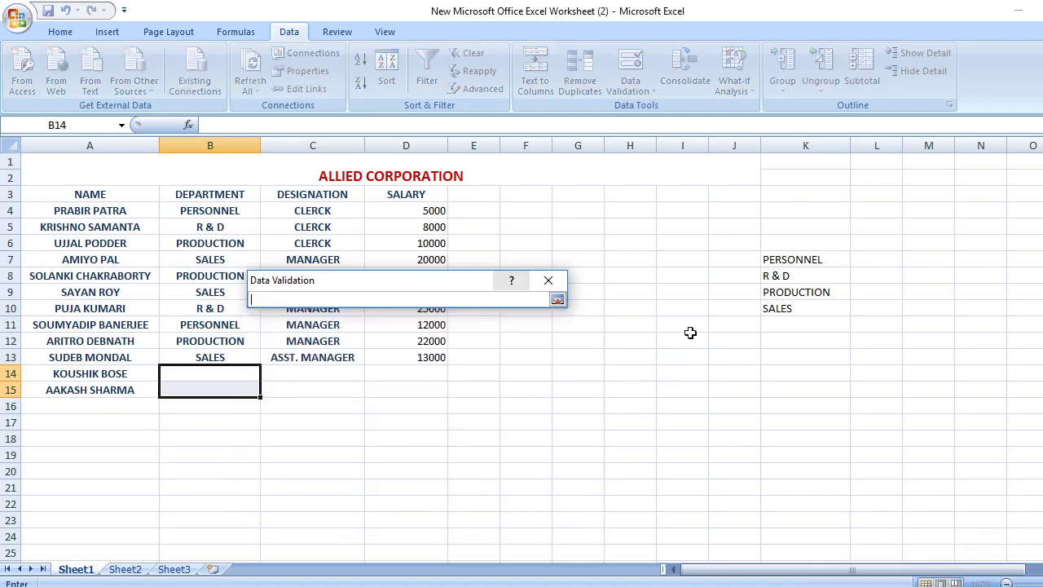
left_click(774, 259)
left_click_drag(774, 259, 798, 306)
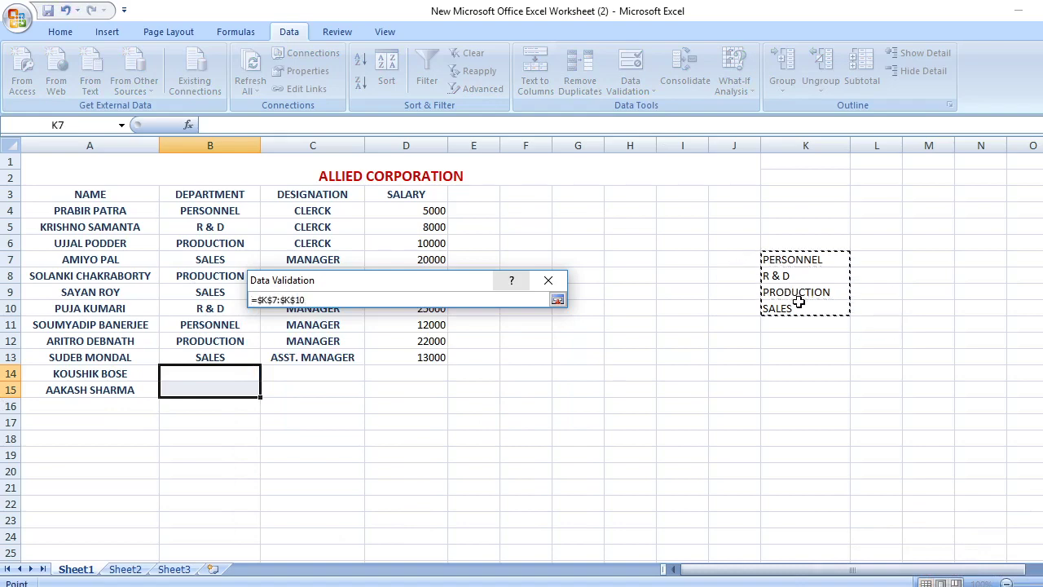
left_click(557, 301)
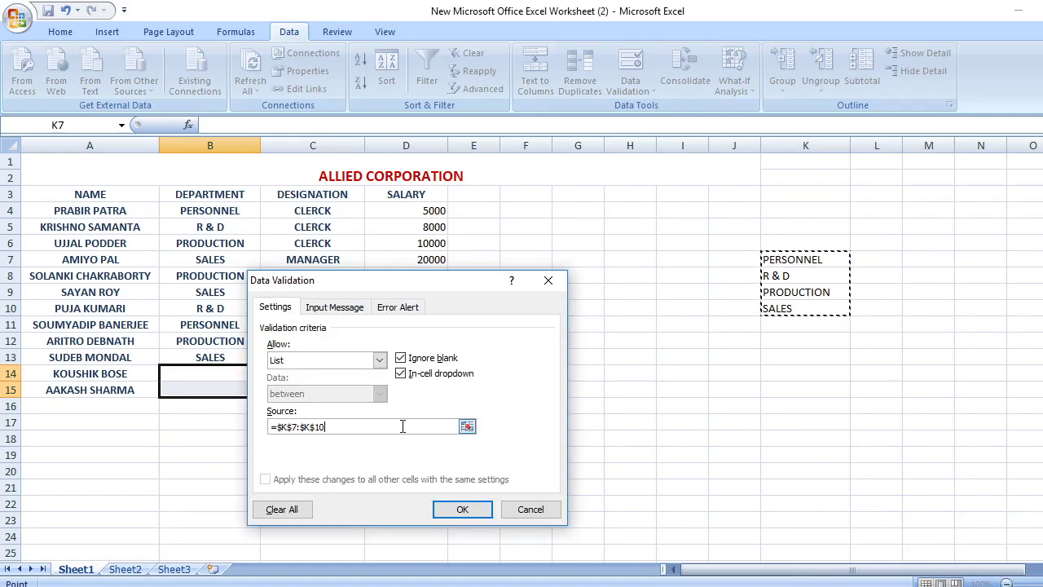
left_click(398, 308)
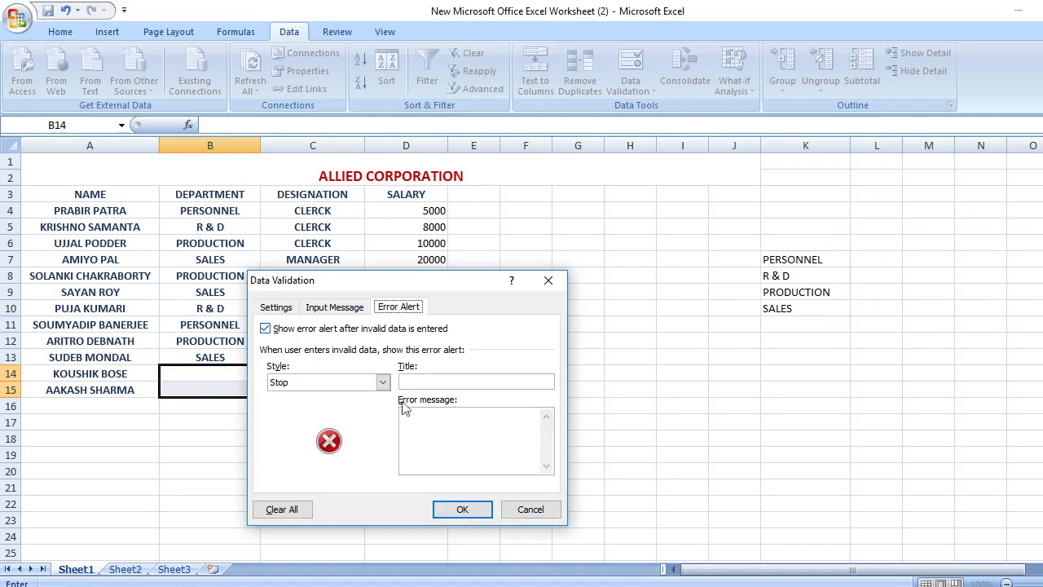
left_click(478, 435)
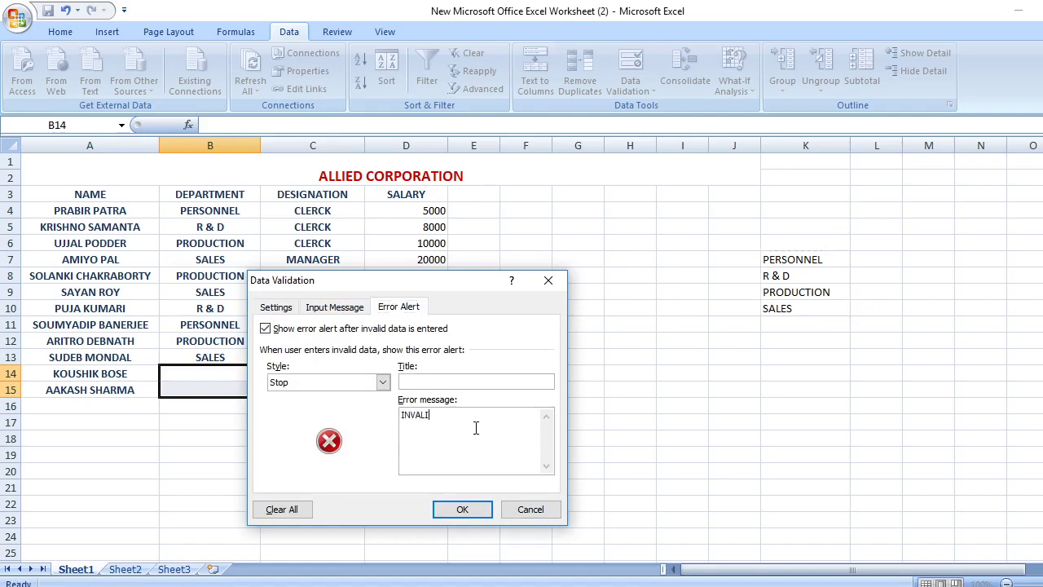
left_click(462, 511)
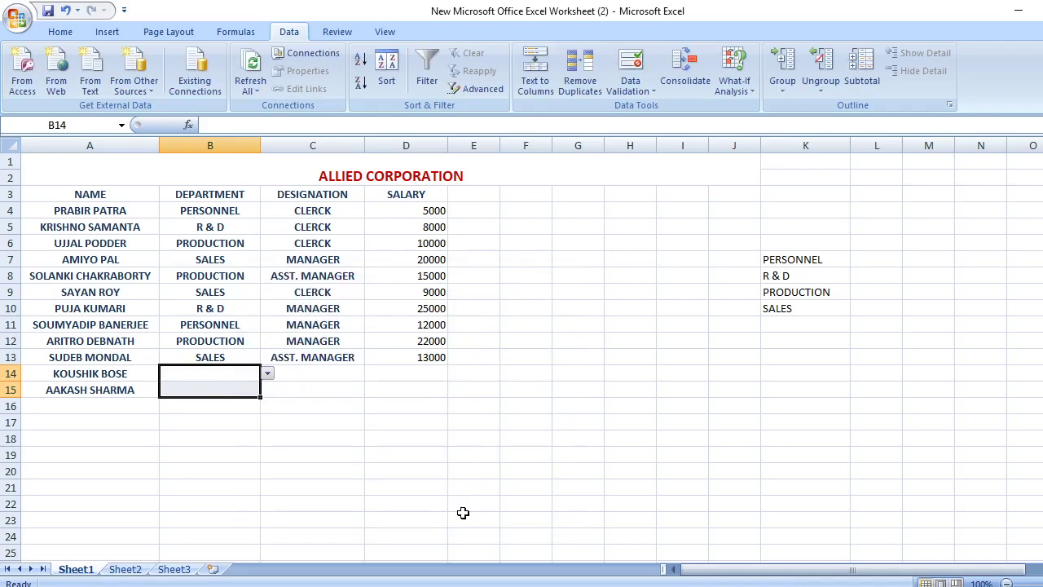
Choose PERSONNEL for B14 and R & D for B15 from the dropdown lists
left_click(267, 373)
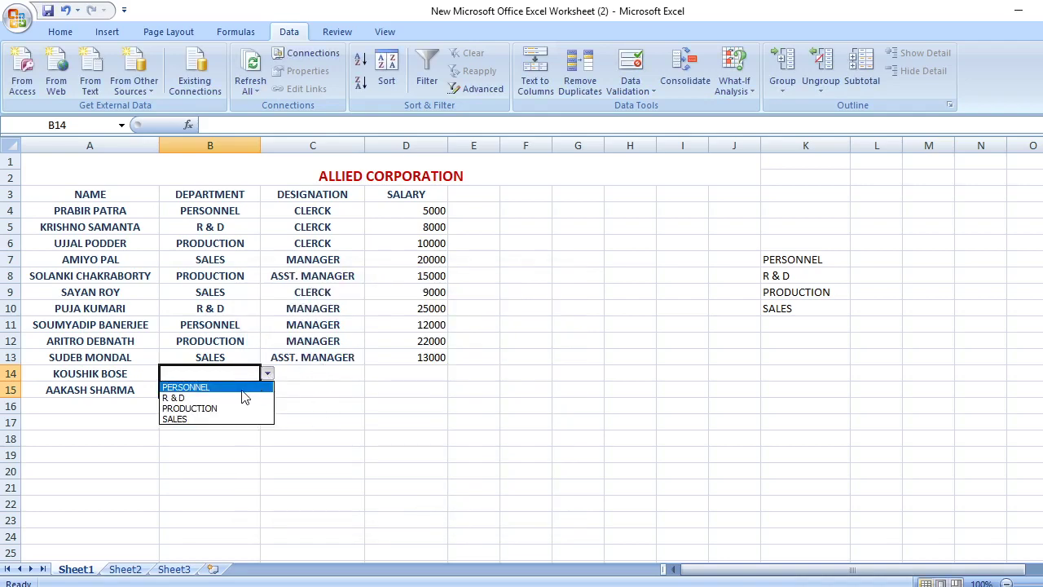
left_click(242, 388)
left_click(241, 389)
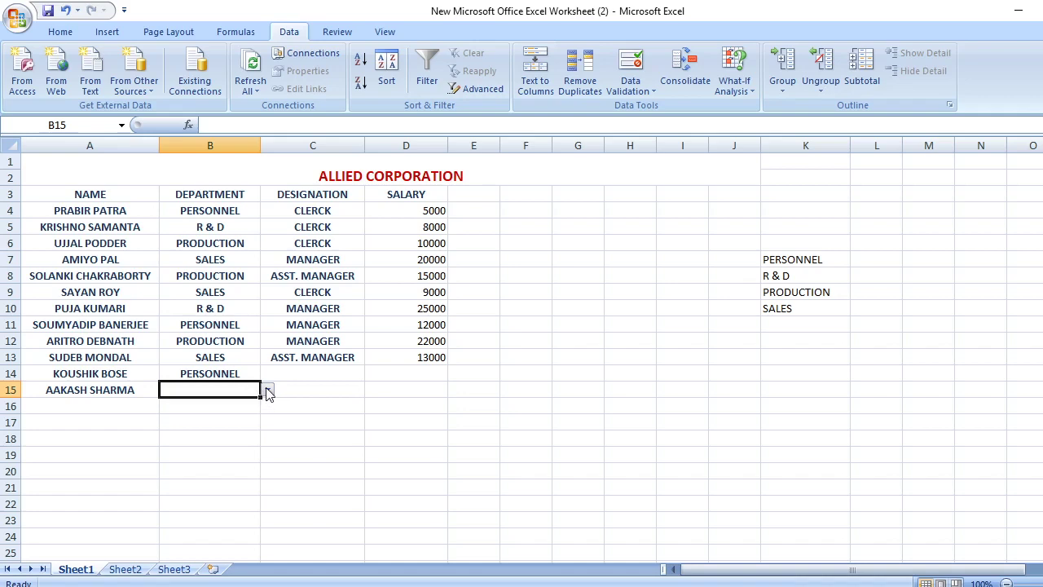
left_click(268, 390)
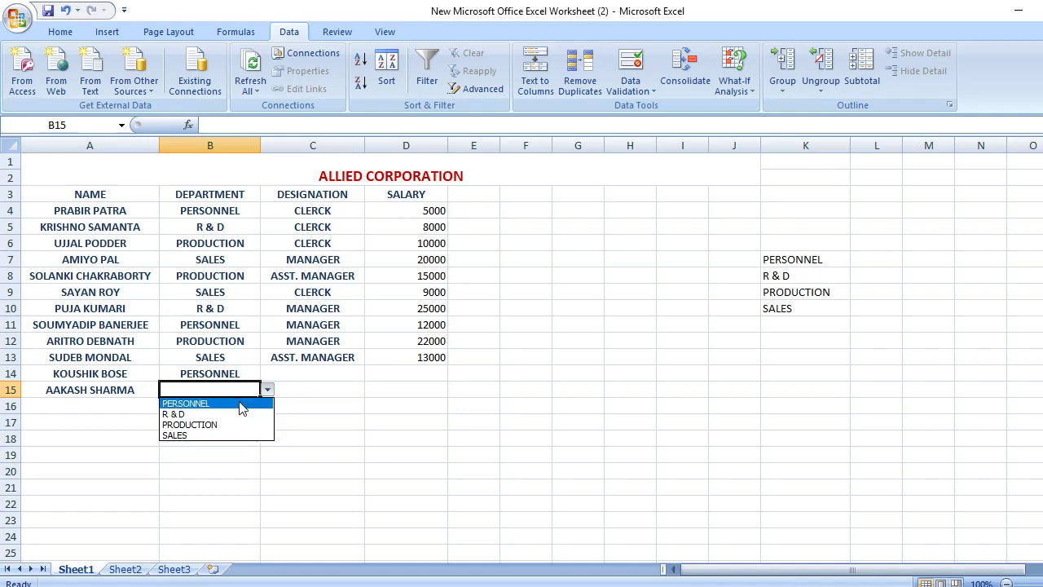
left_click(215, 413)
left_click(299, 374)
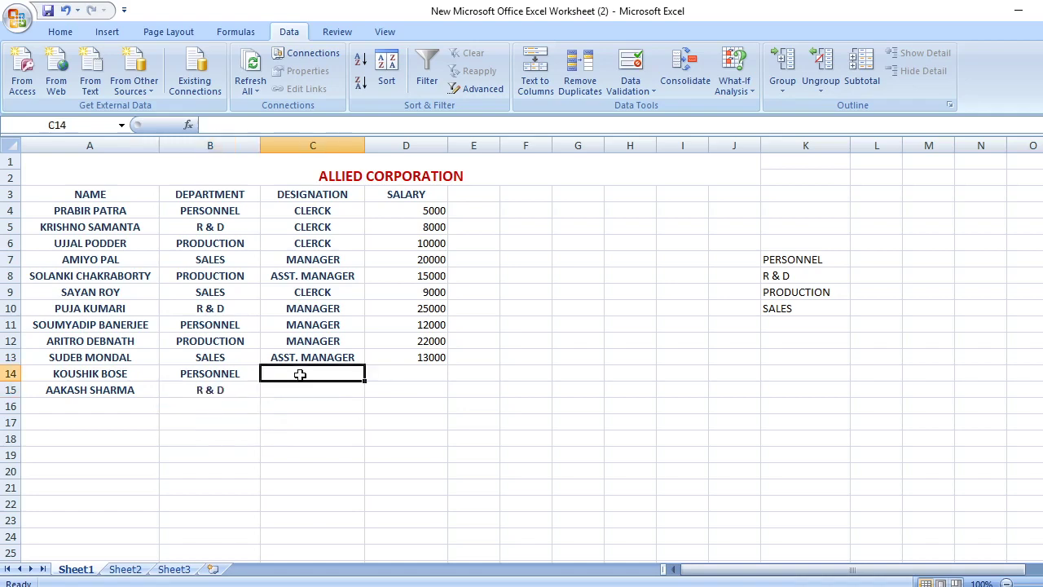
left_click(419, 368)
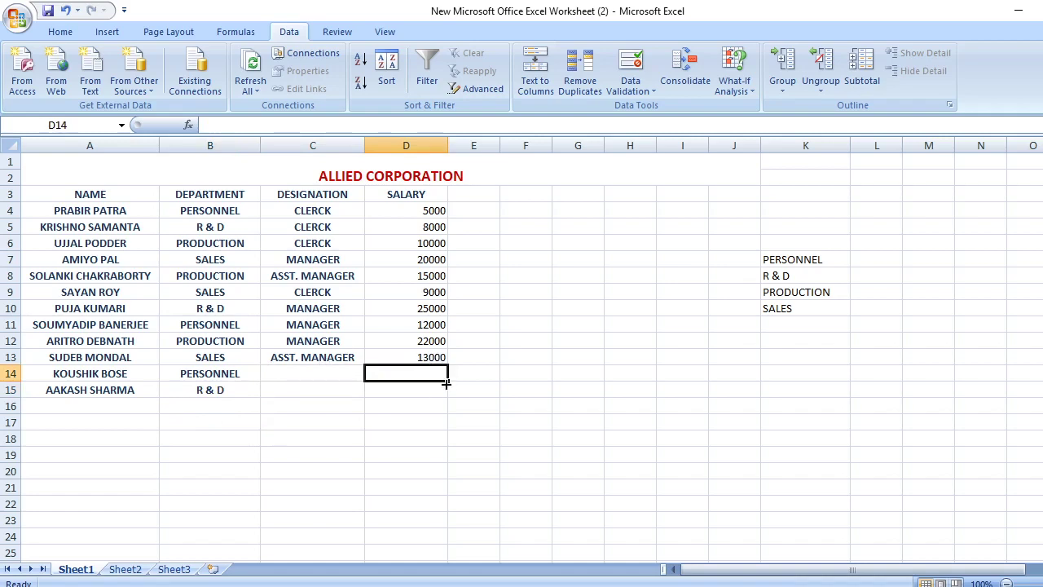
Limit D14:D15 to whole numbers greater than 3000 with the error message INVALID
left_click_drag(447, 382, 449, 398)
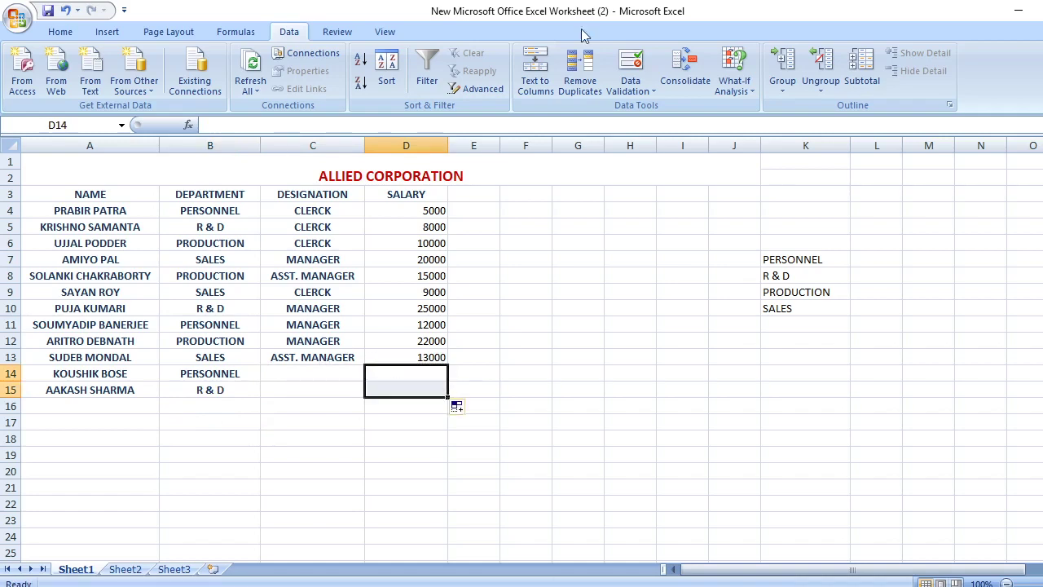
left_click(650, 70)
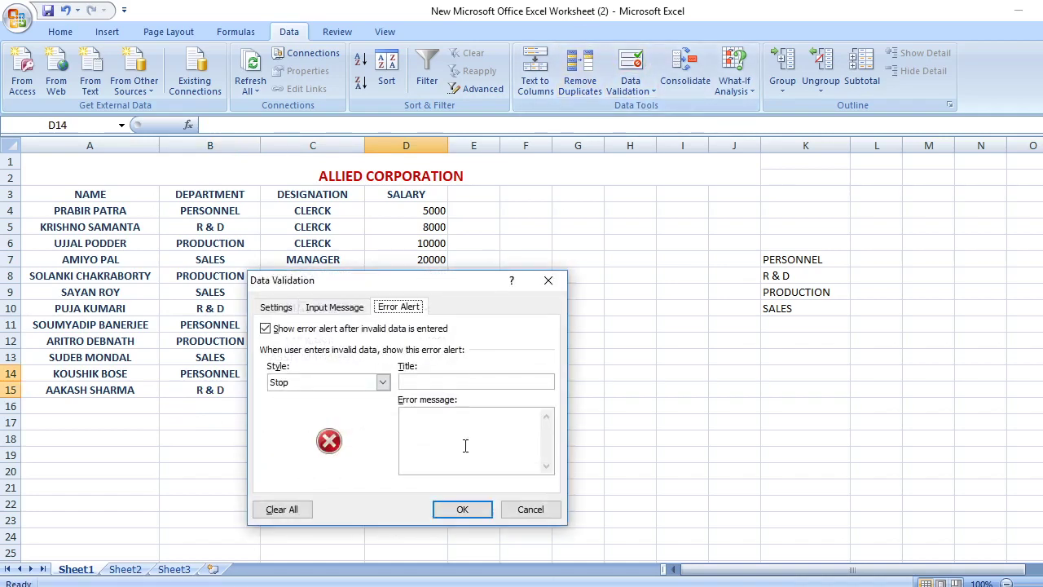
left_click(277, 307)
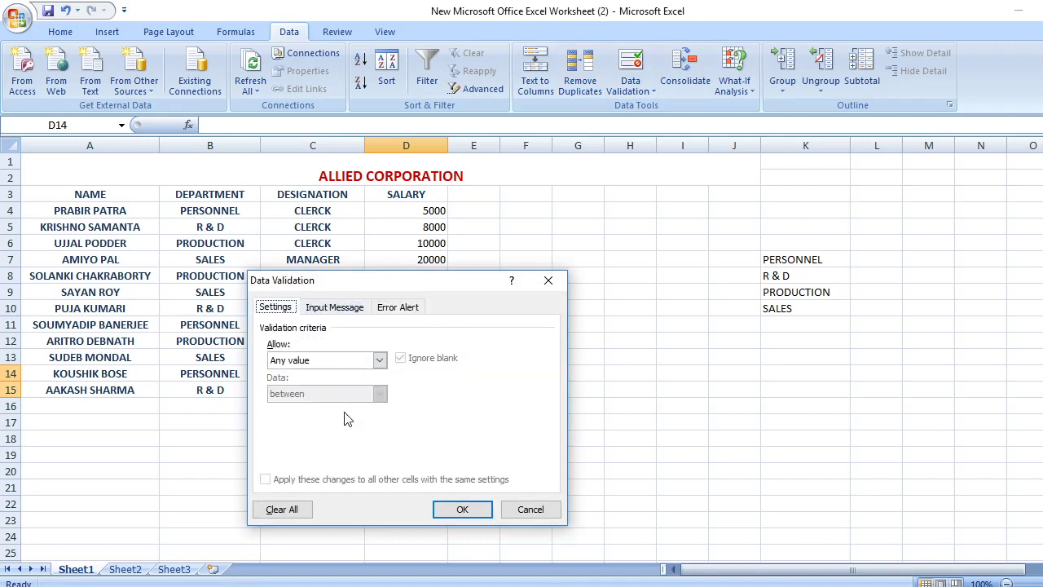
left_click(379, 359)
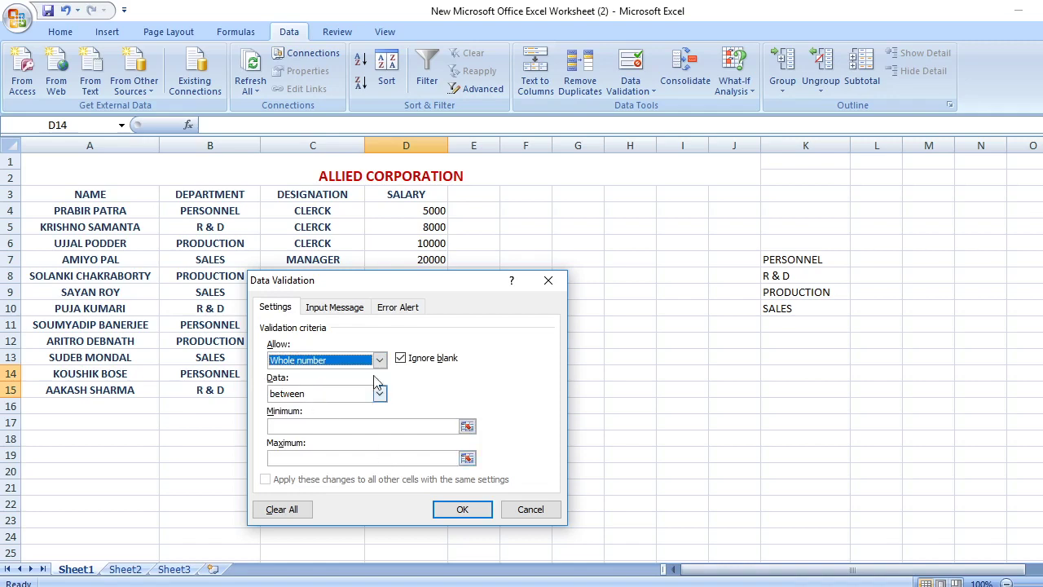
left_click(379, 394)
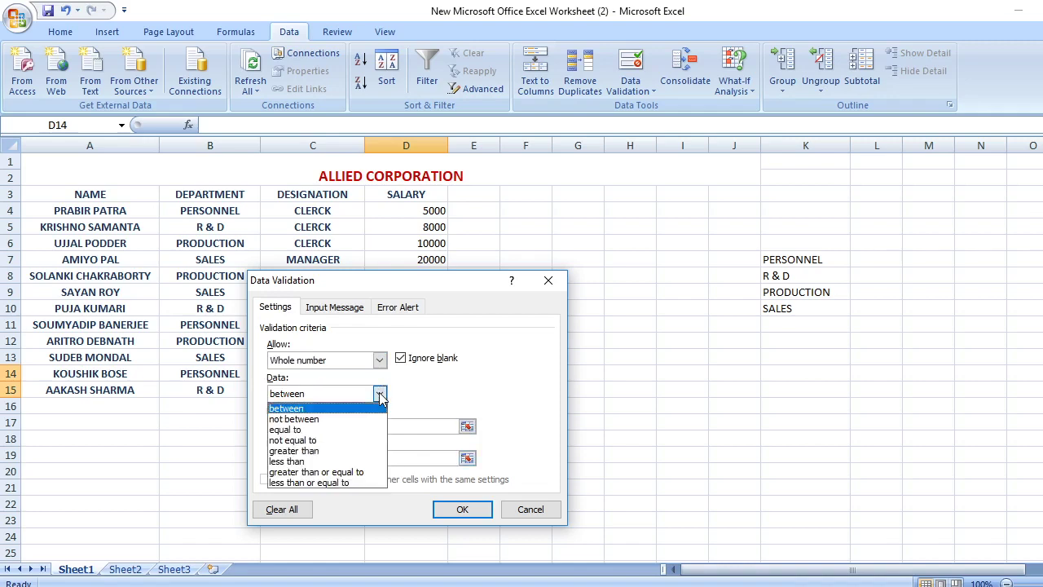
left_click(302, 451)
left_click(466, 427)
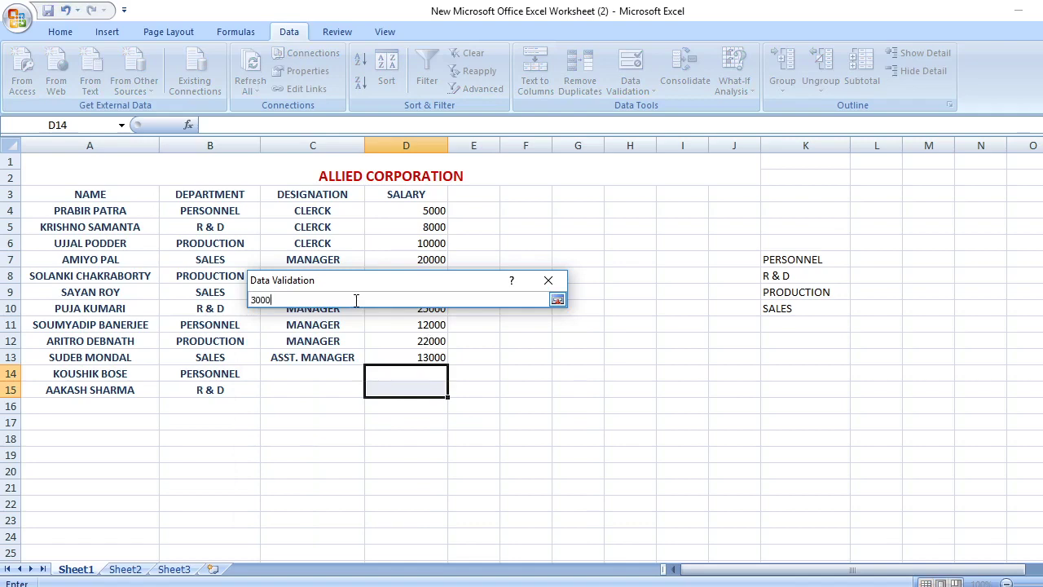
type("3000")
left_click(557, 300)
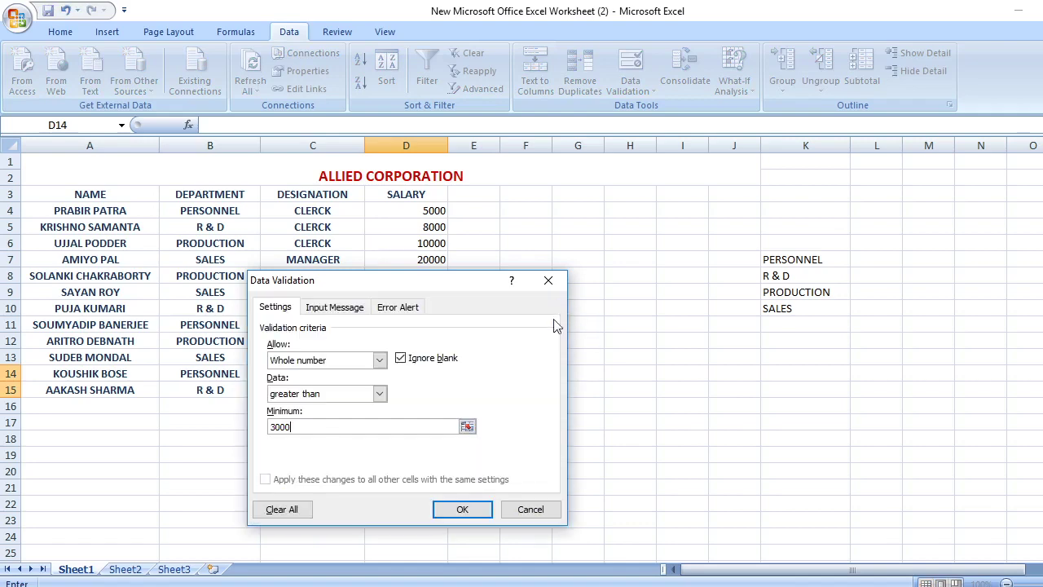
left_click(399, 308)
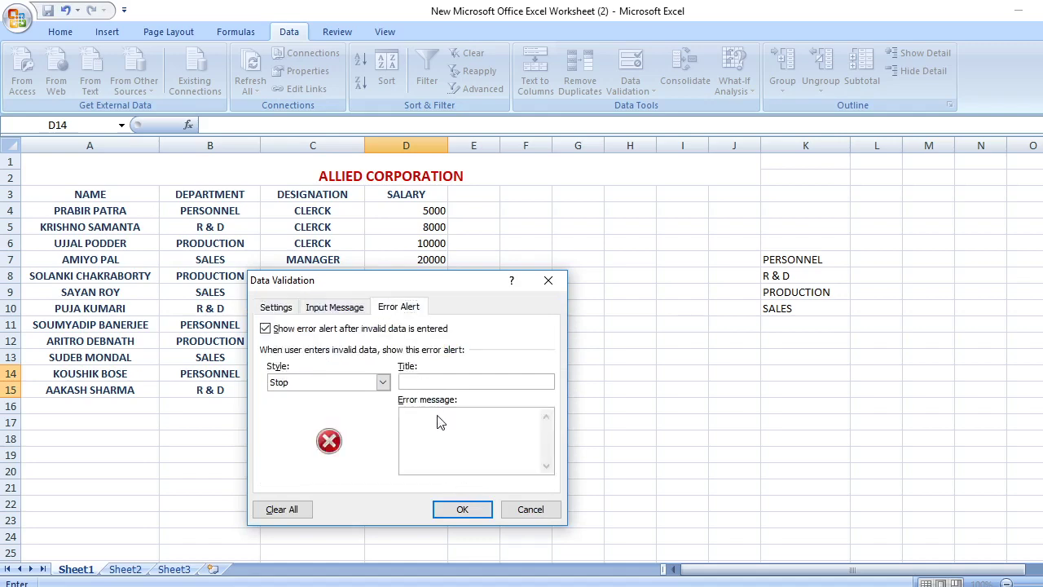
left_click(437, 415)
left_click(462, 510)
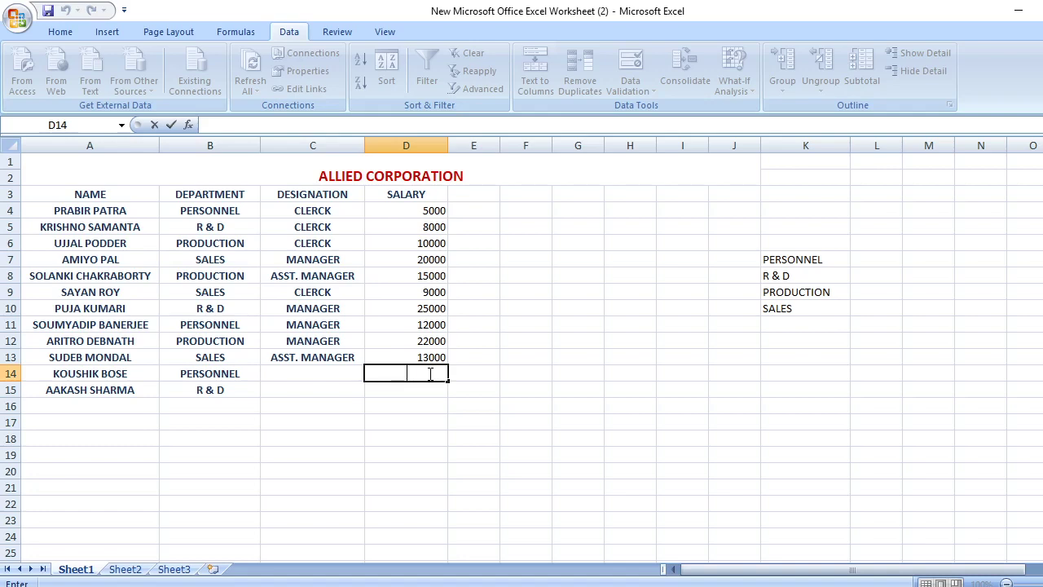
Enter salaries 21000 in D14 and 9500 in D15
type("21")
type("0")
key("BackSpace")
type("1000")
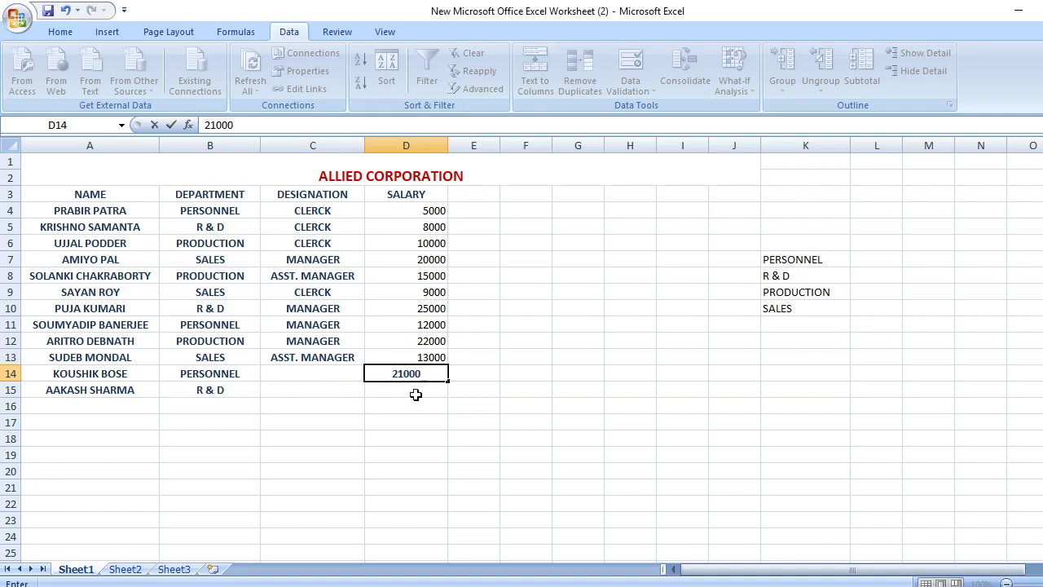
left_click(414, 396)
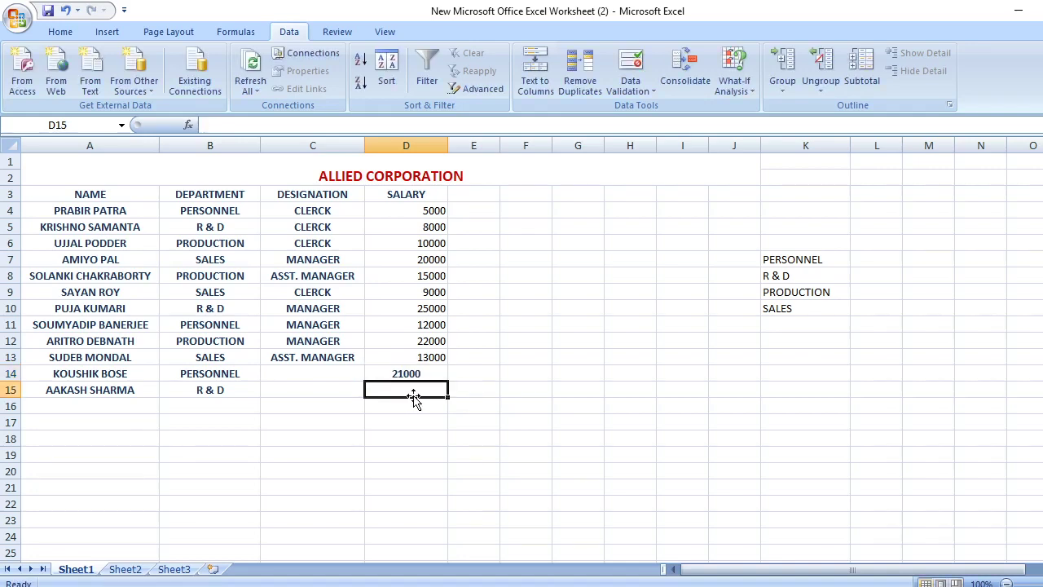
type("950")
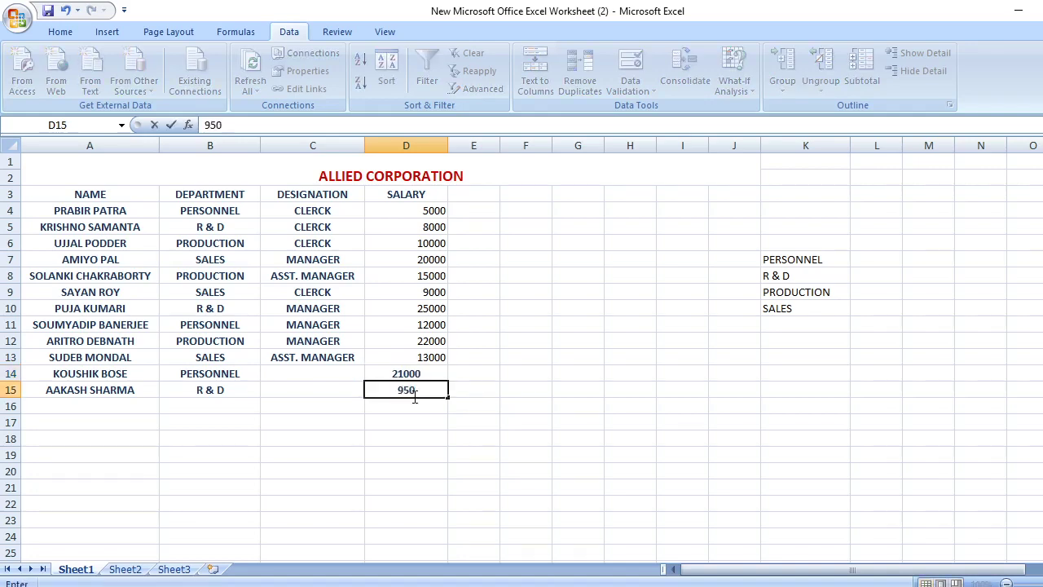
type("0")
double_click(322, 373)
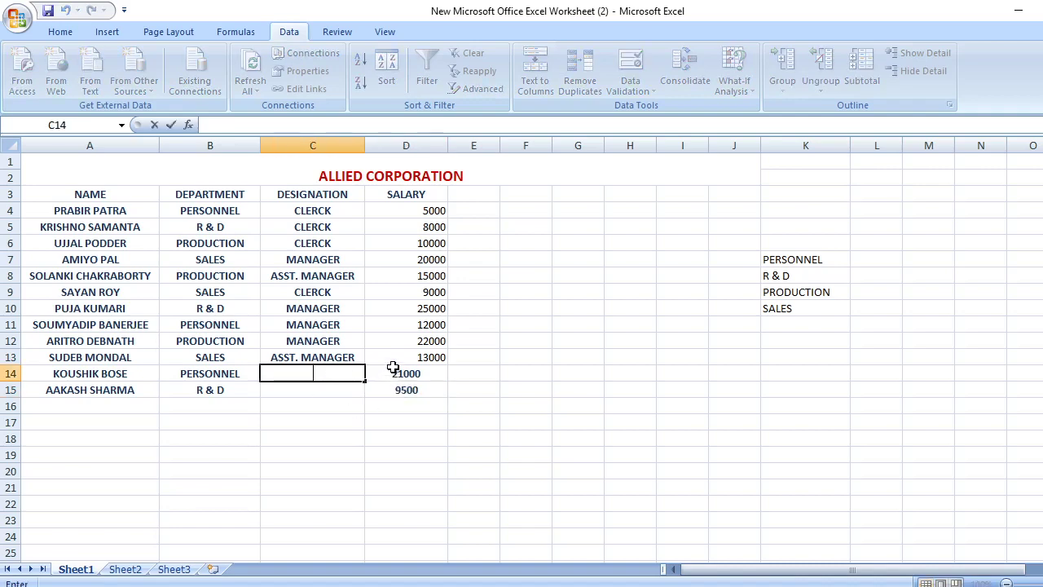
Center all salary values in D4:D15
left_click_drag(396, 372, 418, 391)
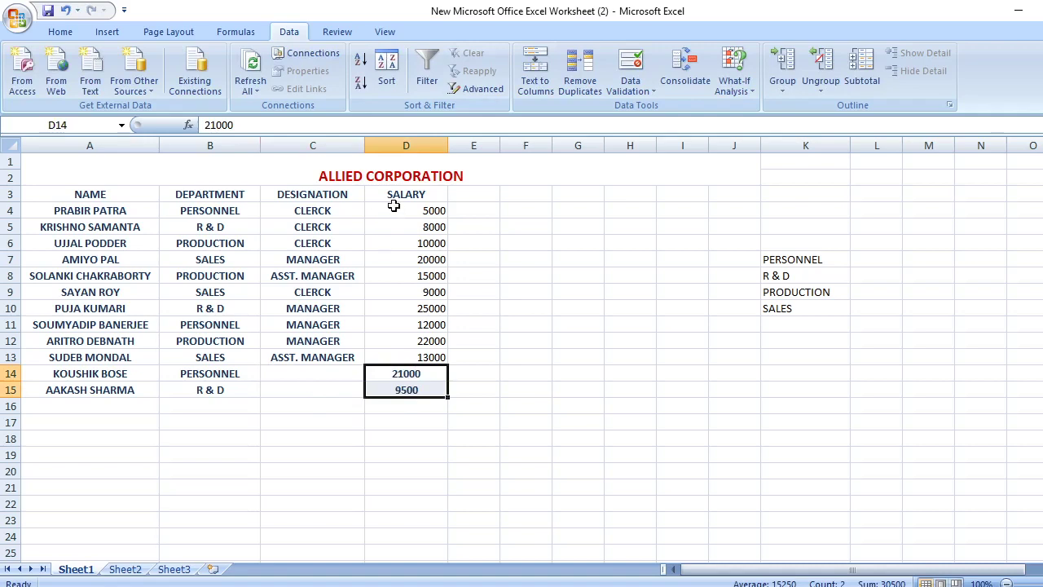
left_click_drag(397, 210, 433, 385)
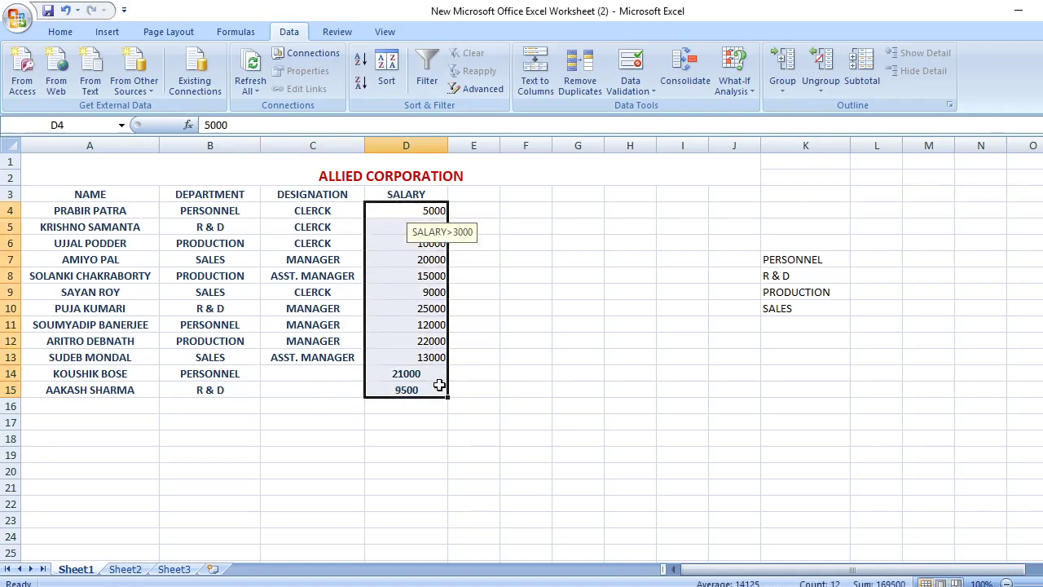
left_click(60, 33)
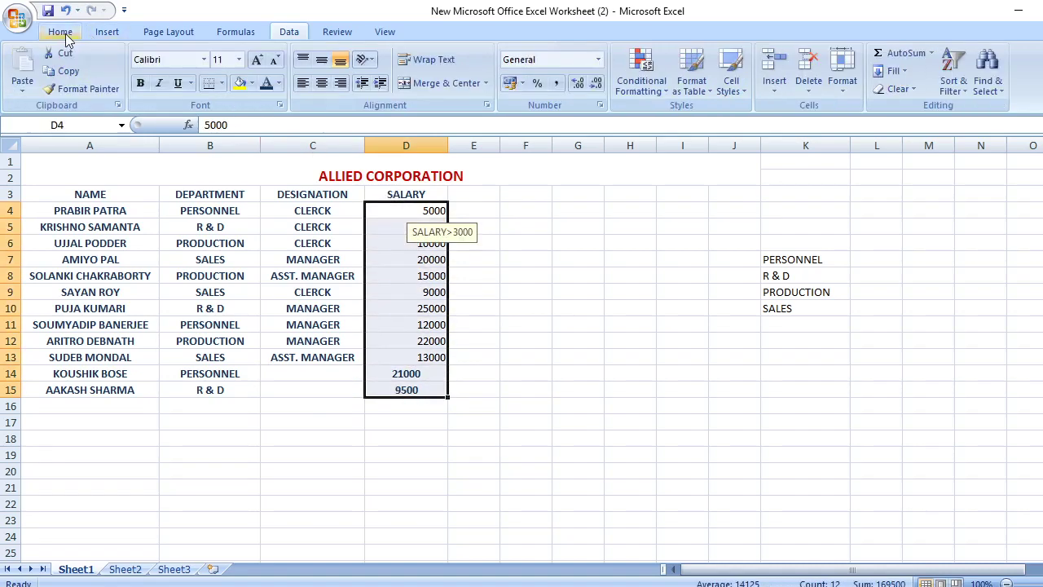
left_click(322, 86)
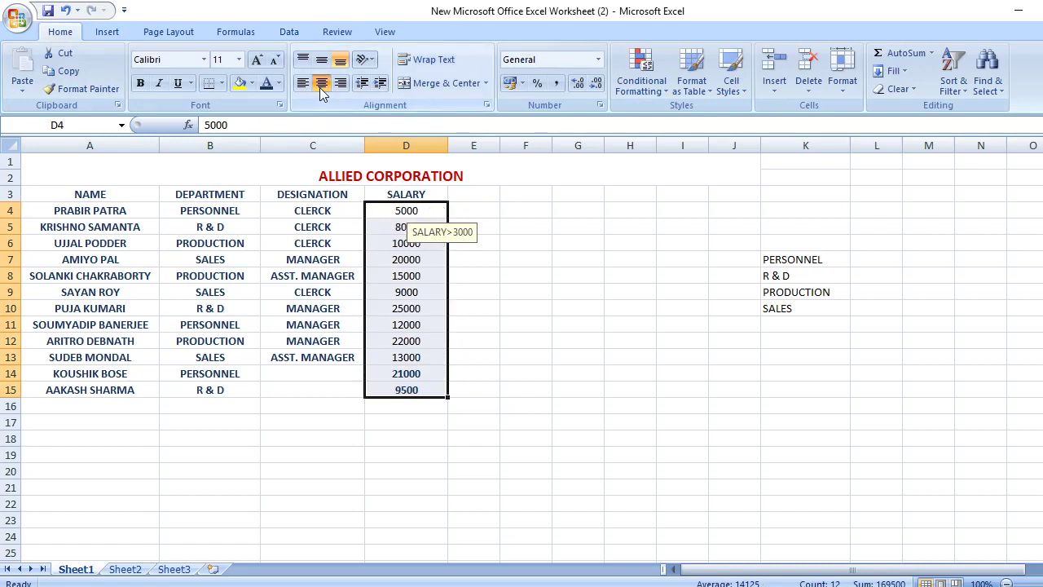
left_click(318, 374)
double_click(318, 373)
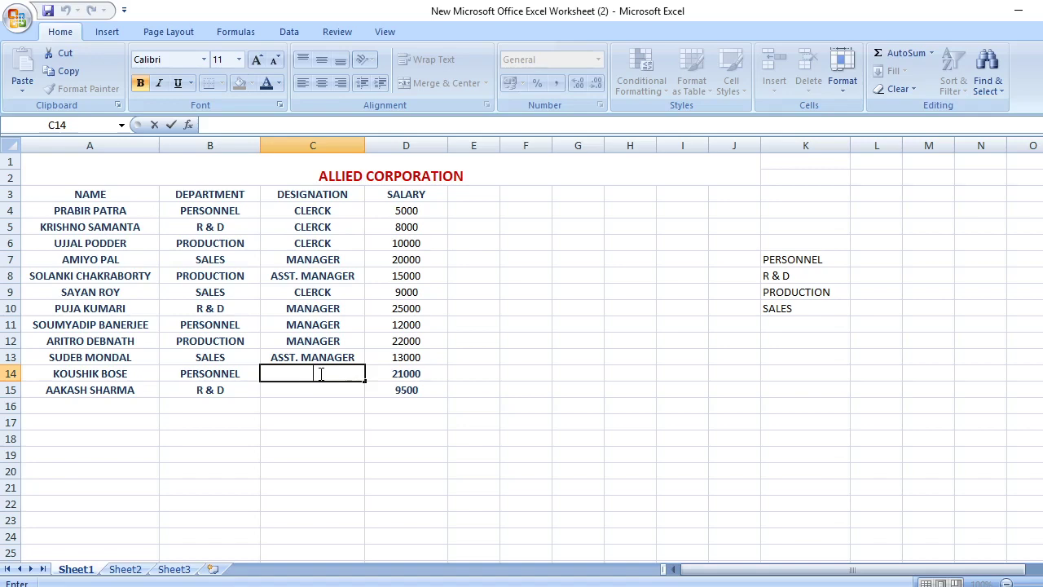
Change C11's designation to start with Asst. and enter MANAGER in C14
left_click(265, 327)
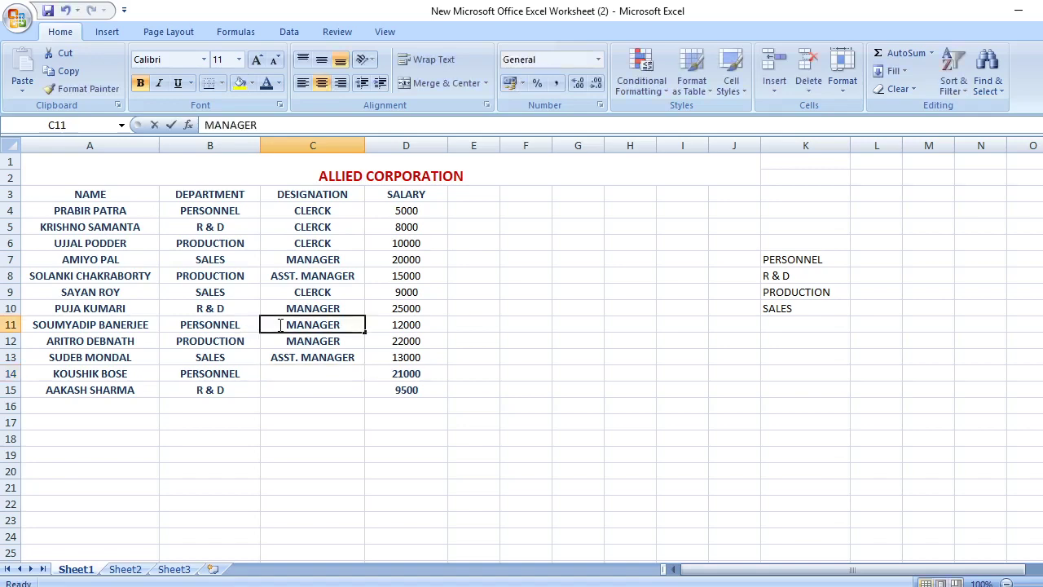
double_click(280, 327)
type("Asst.")
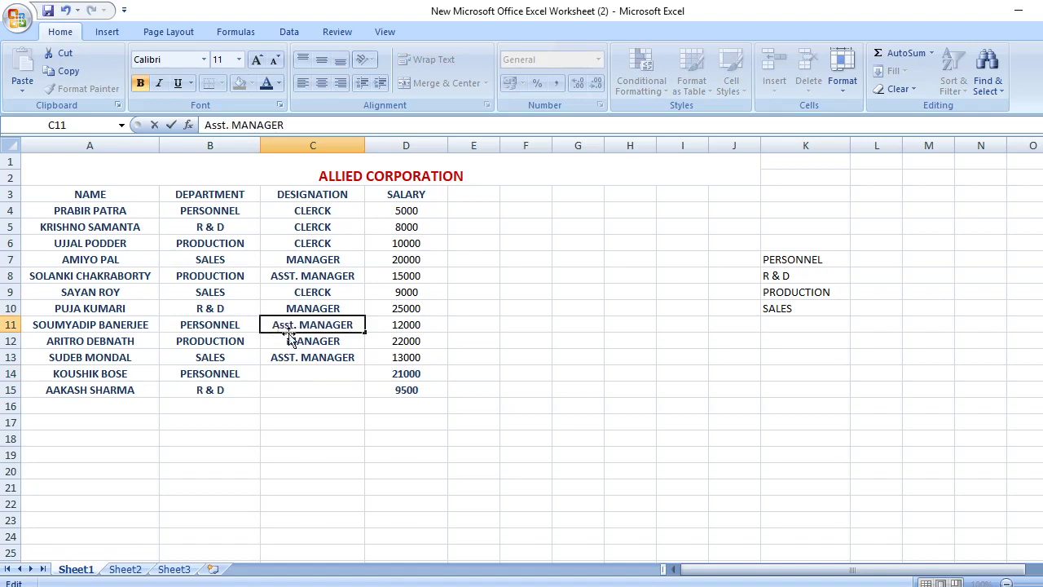
left_click(296, 372)
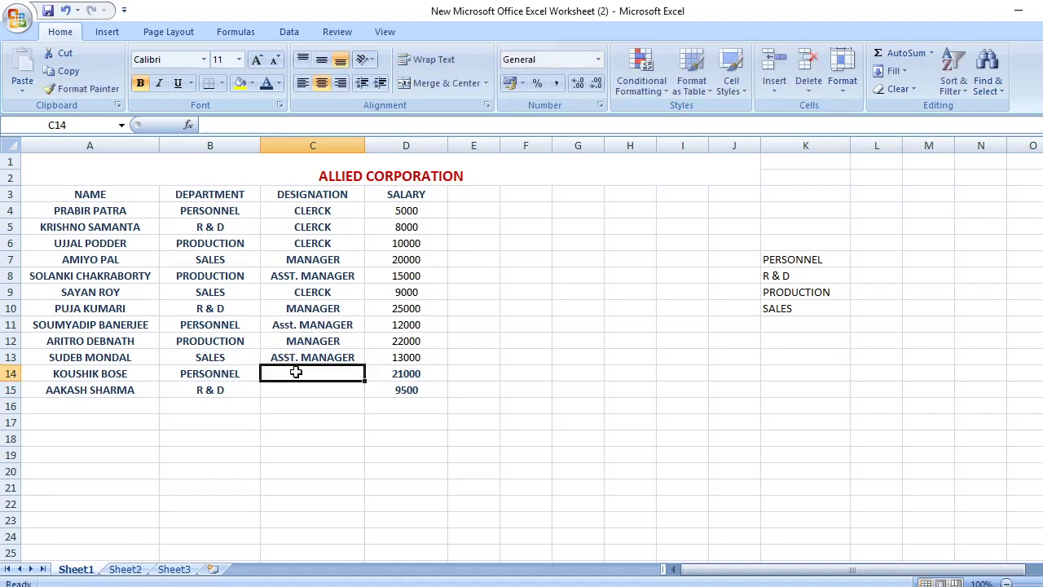
type("Manager")
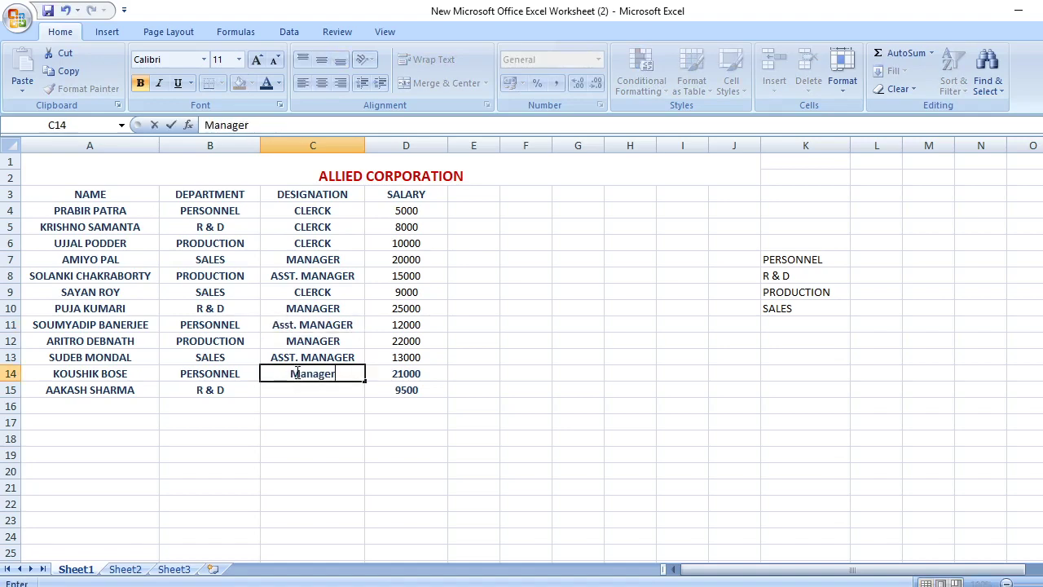
key("BackSpace")
key("BackSpace")
key("BackSpace")
key("BackSpace")
key("BackSpace")
key("BackSpace")
key("BackSpace")
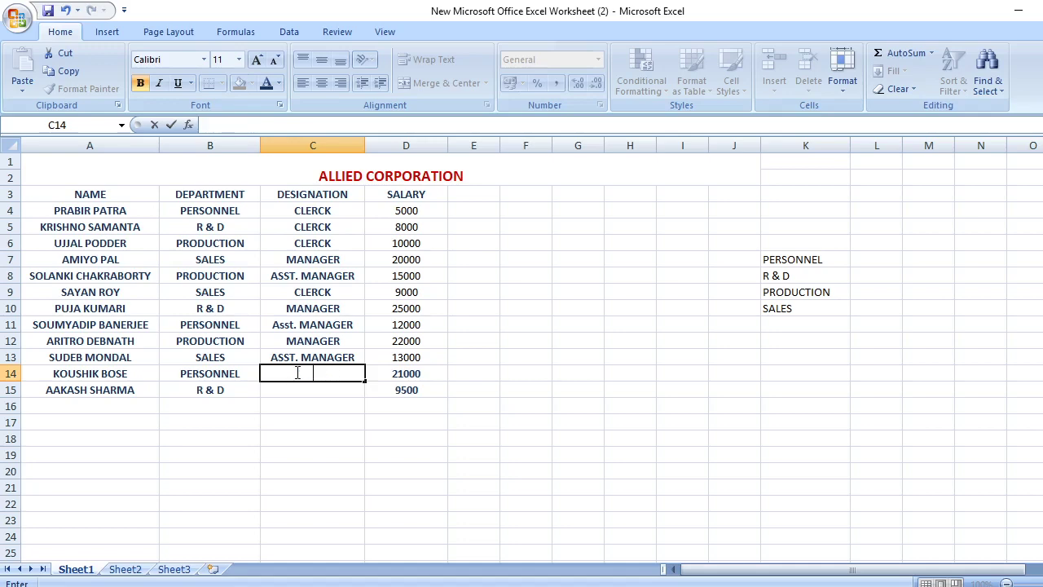
type("MANAG")
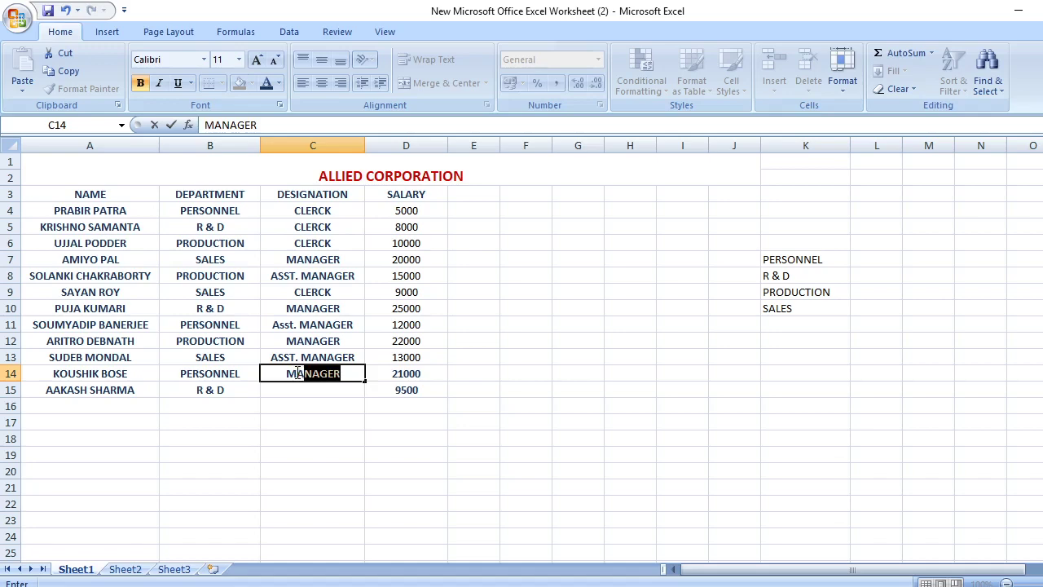
type("ER")
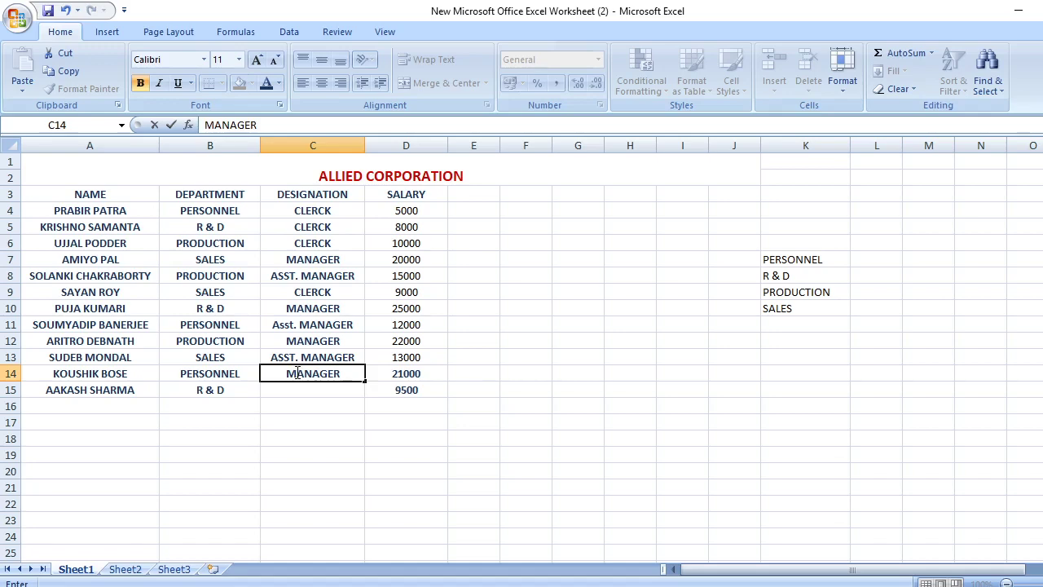
Uppercase C11's ASST. prefix, fill C15 with ASST. MANAGER, and switch to Word
double_click(297, 324)
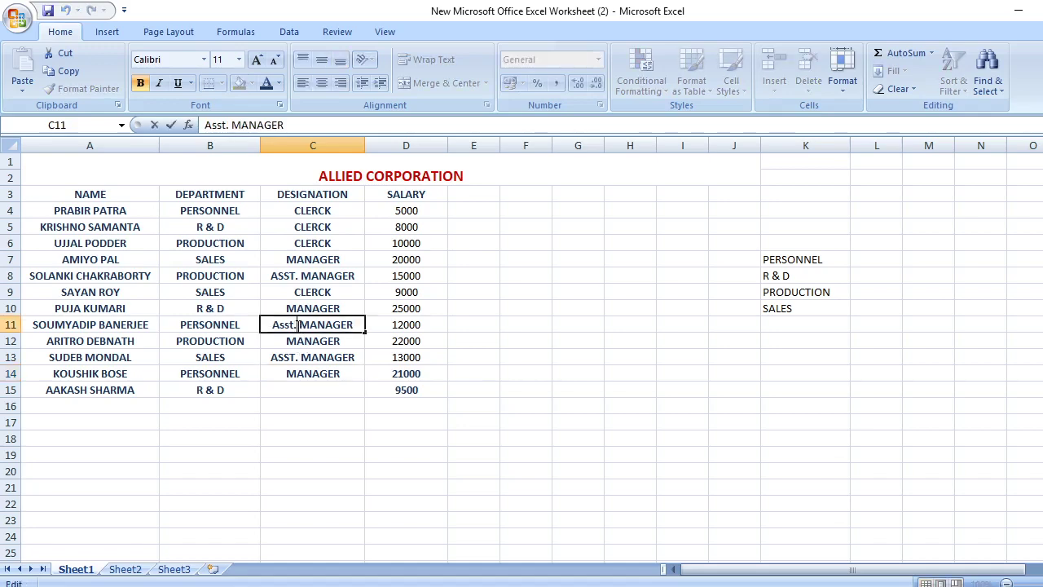
key("BackSpace")
key("BackSpace")
key("BackSpace")
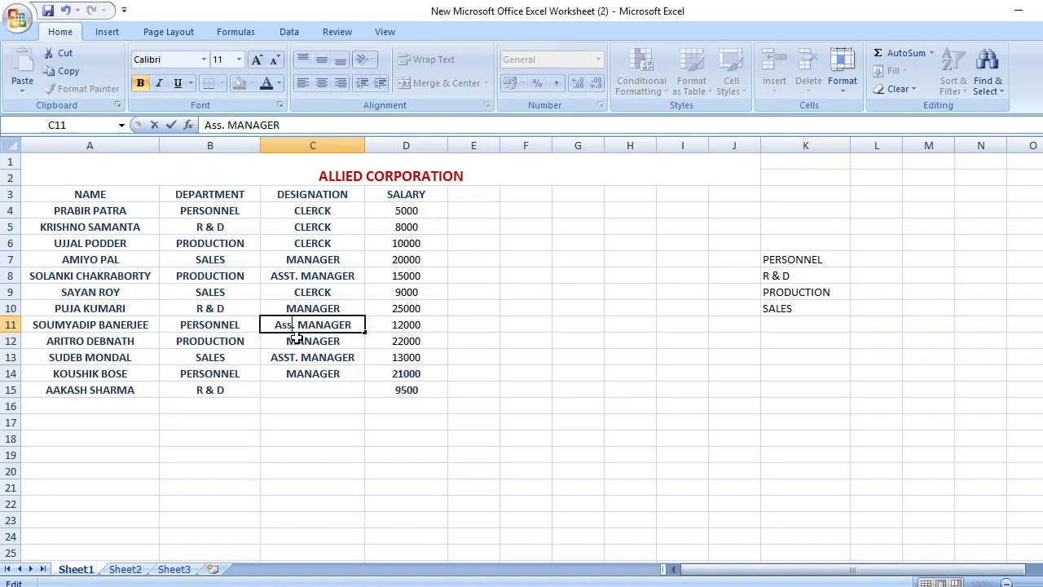
type("SST")
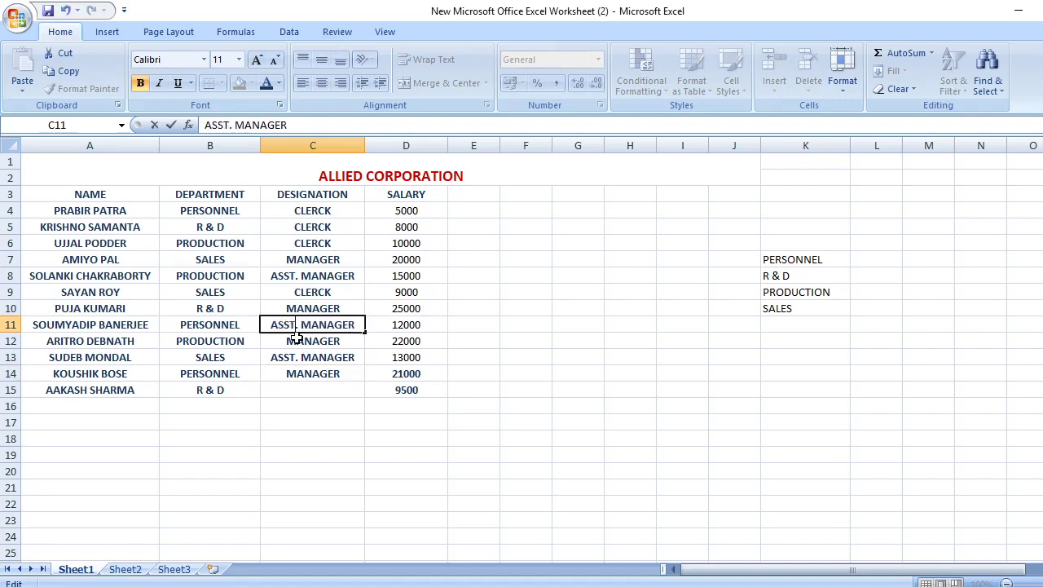
double_click(324, 389)
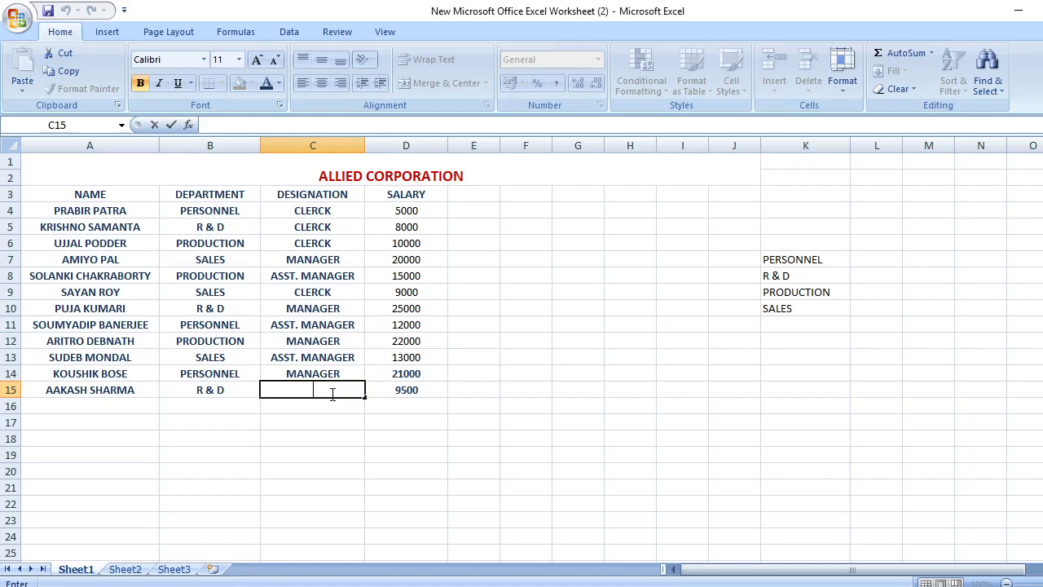
type("ASST. MANAGER")
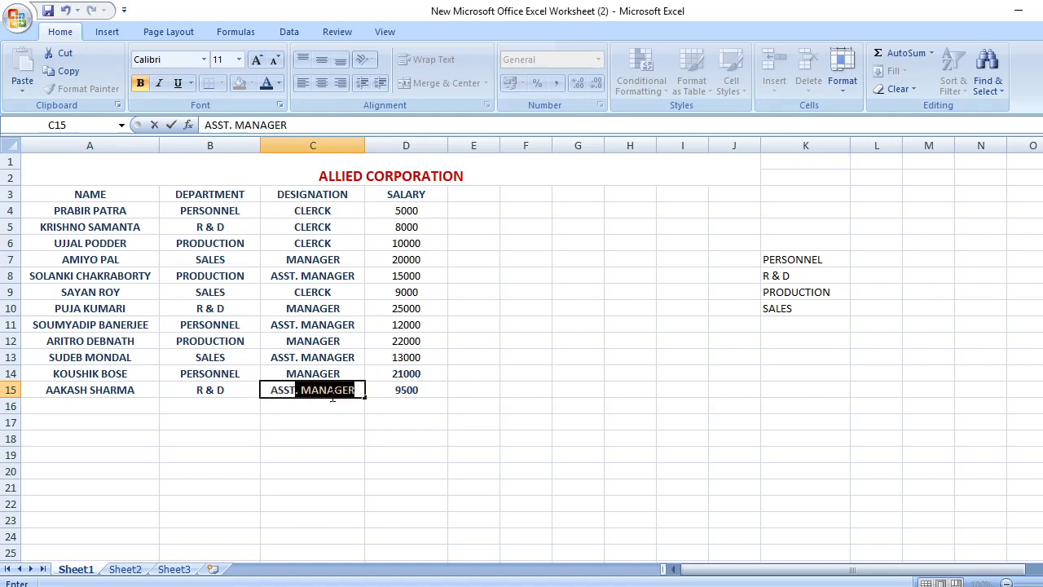
left_click(351, 394)
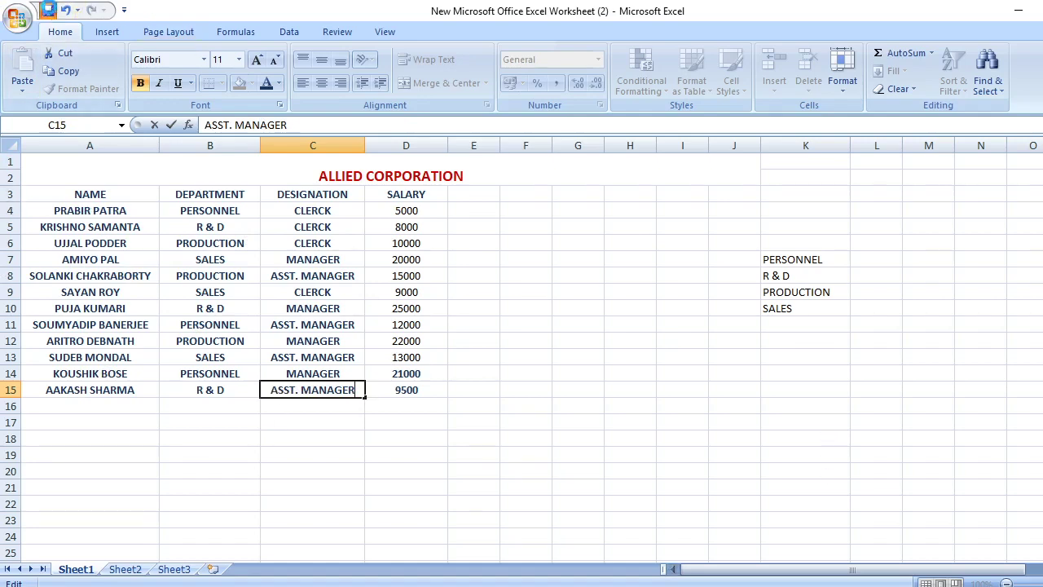
left_click(171, 125)
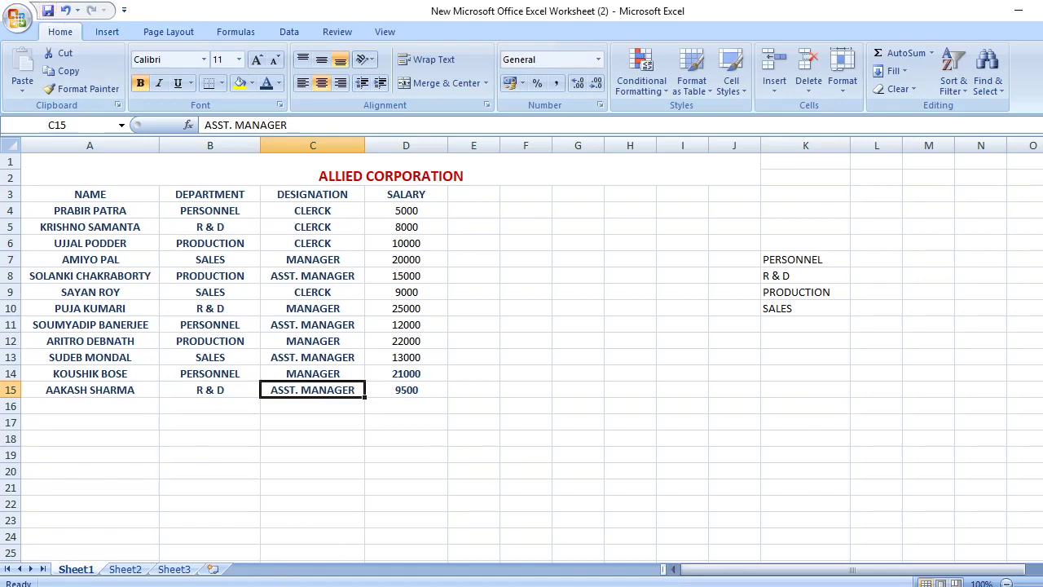
key("alt+Tab")
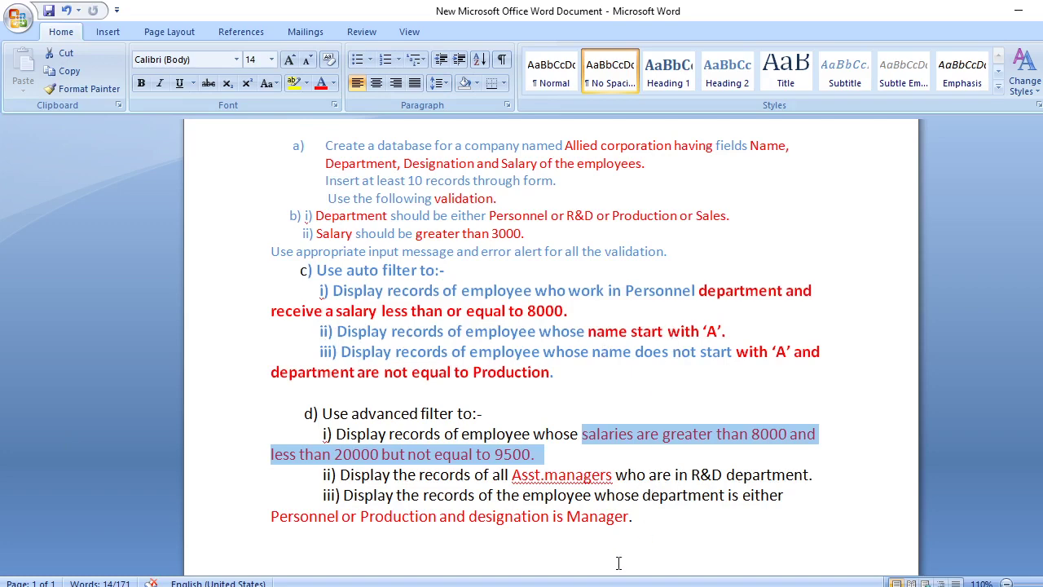
Review part c) auto filter tasks in Word, then go back to Excel
key("alt+Tab")
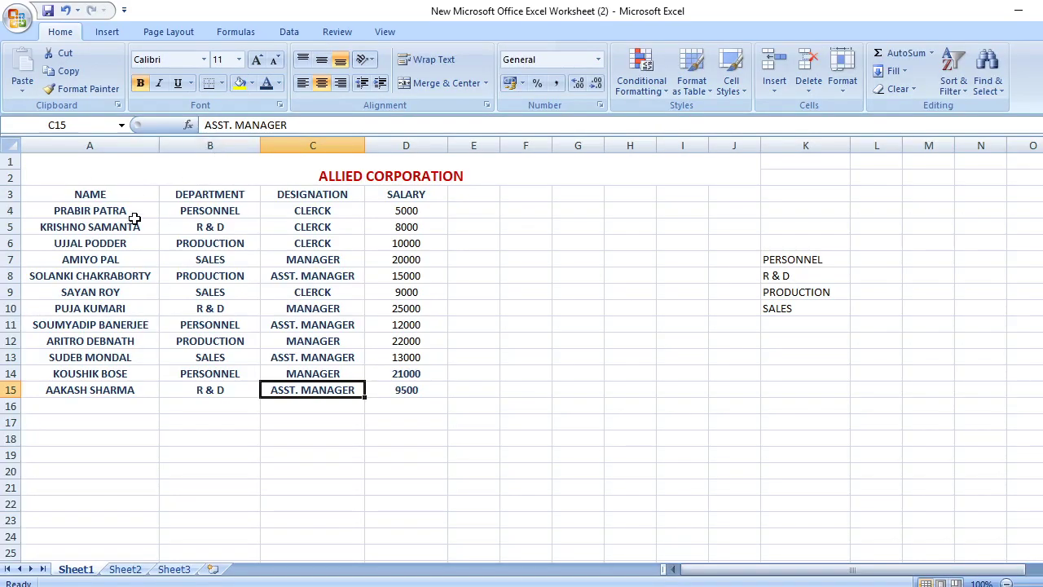
Select the A3:D15 employee table and switch on Filter to add dropdowns to its headers
left_click(154, 439)
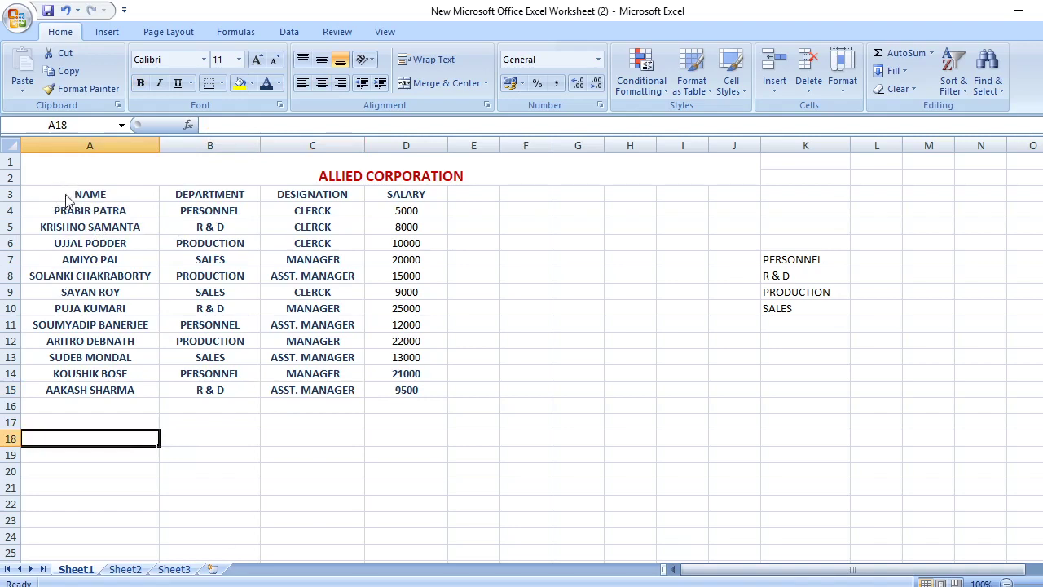
left_click_drag(65, 195, 405, 391)
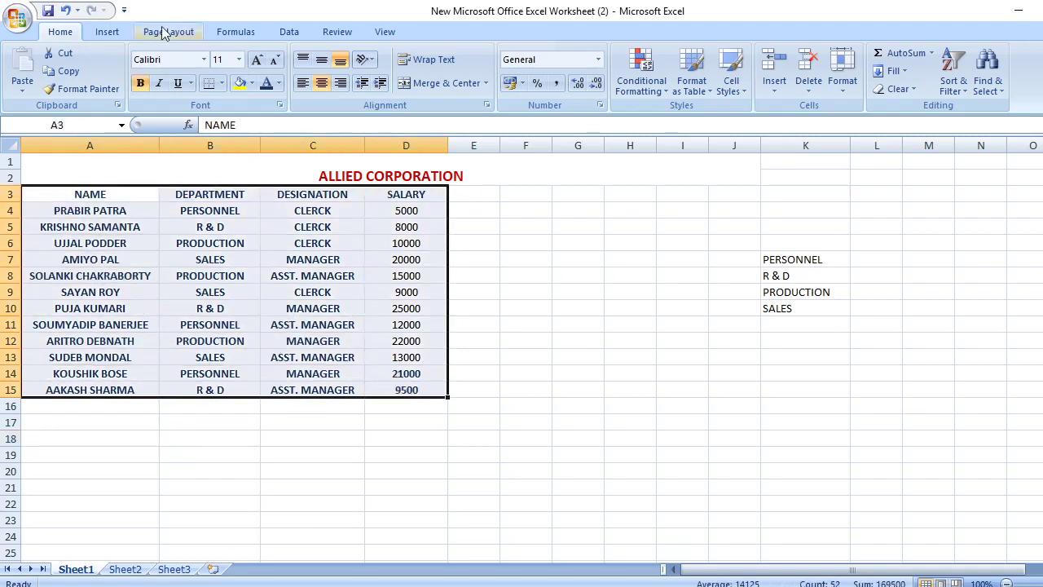
left_click(294, 31)
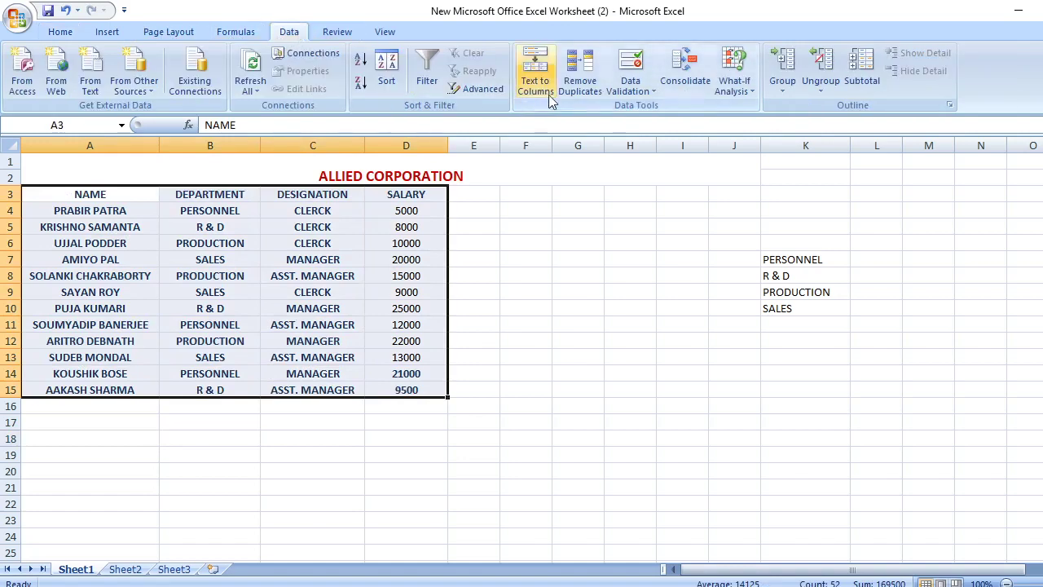
left_click(427, 80)
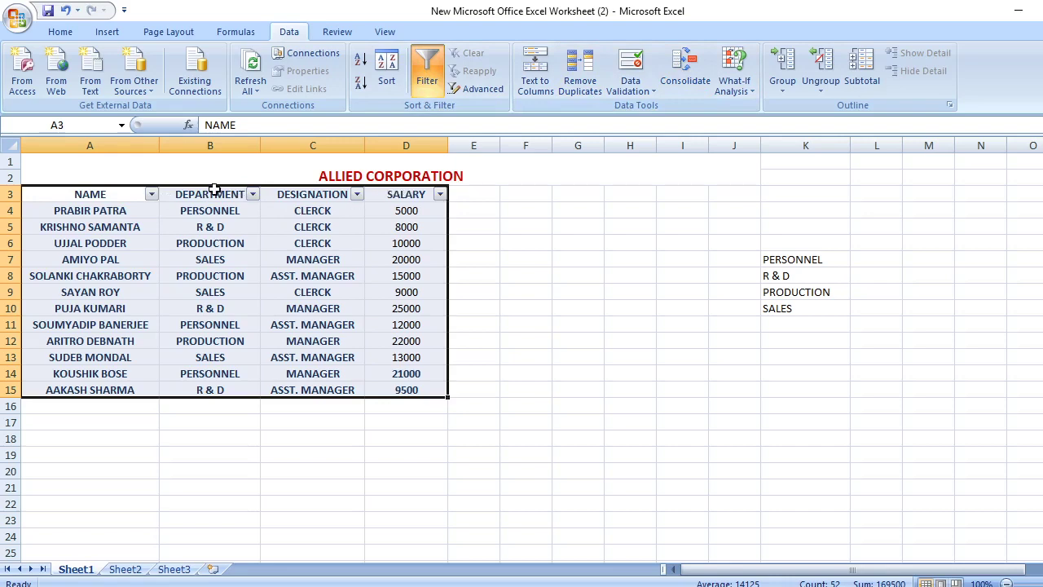
Apply a NAME 'Begins With' A text filter, leaving 3 of 12 records
left_click(153, 194)
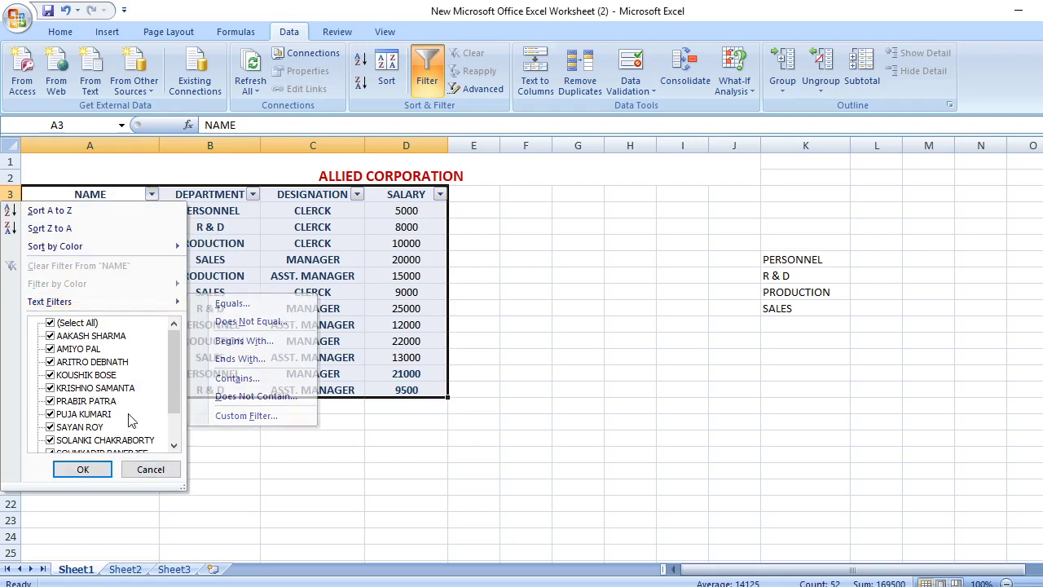
left_click(50, 324)
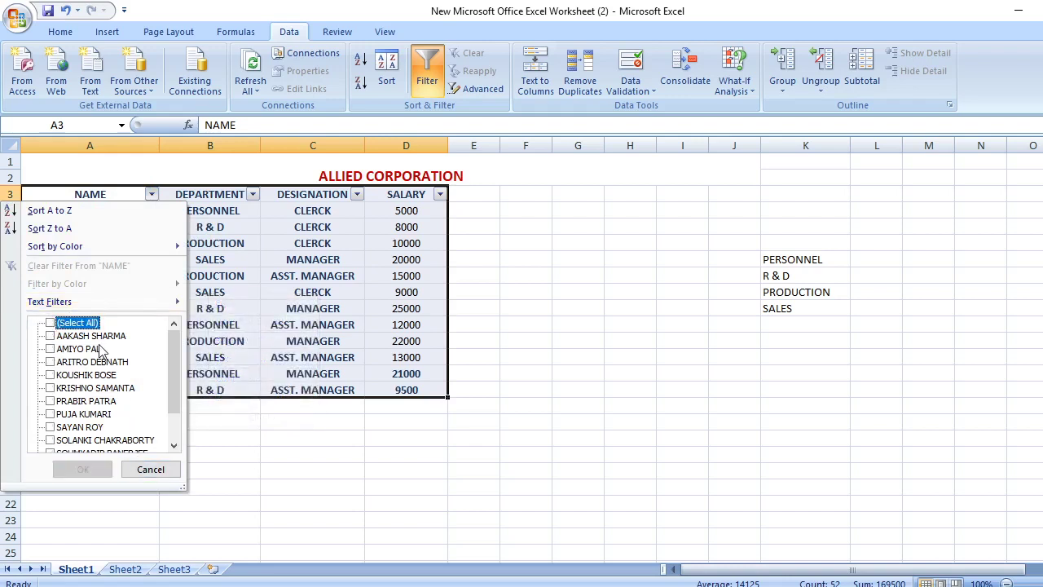
mouse_move(176, 308)
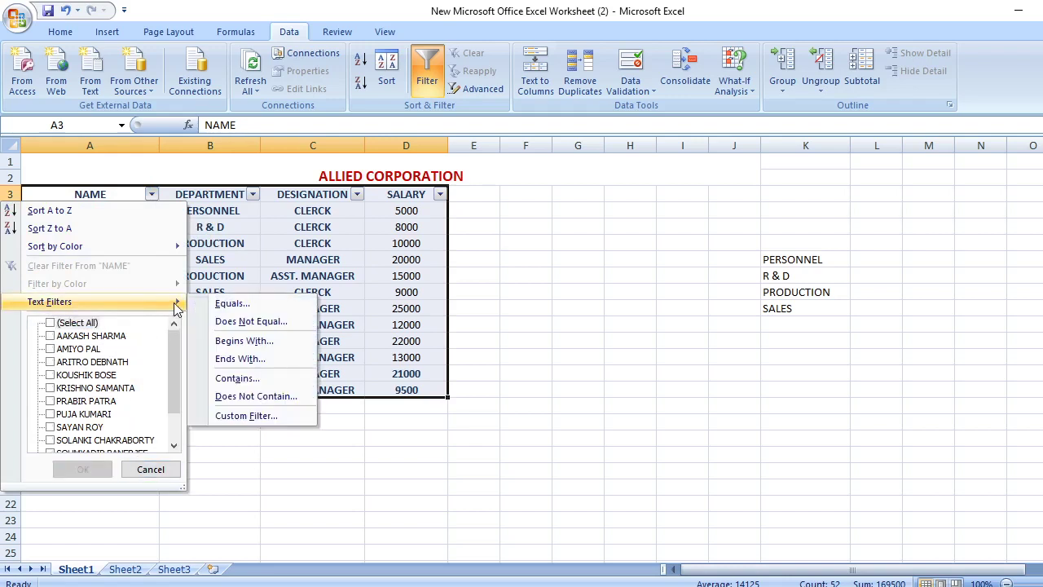
left_click(240, 341)
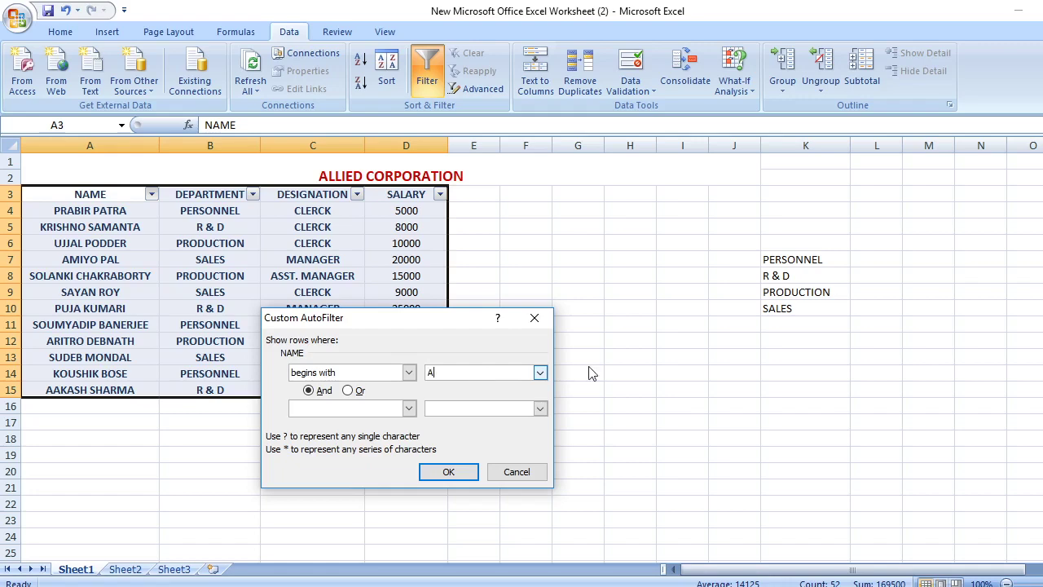
left_click(453, 472)
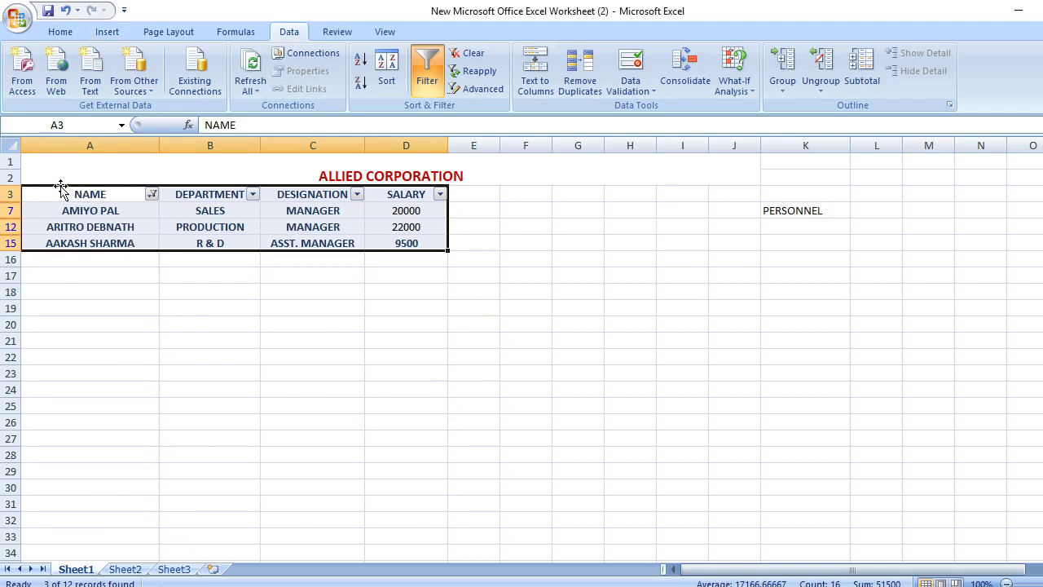
left_click(168, 307)
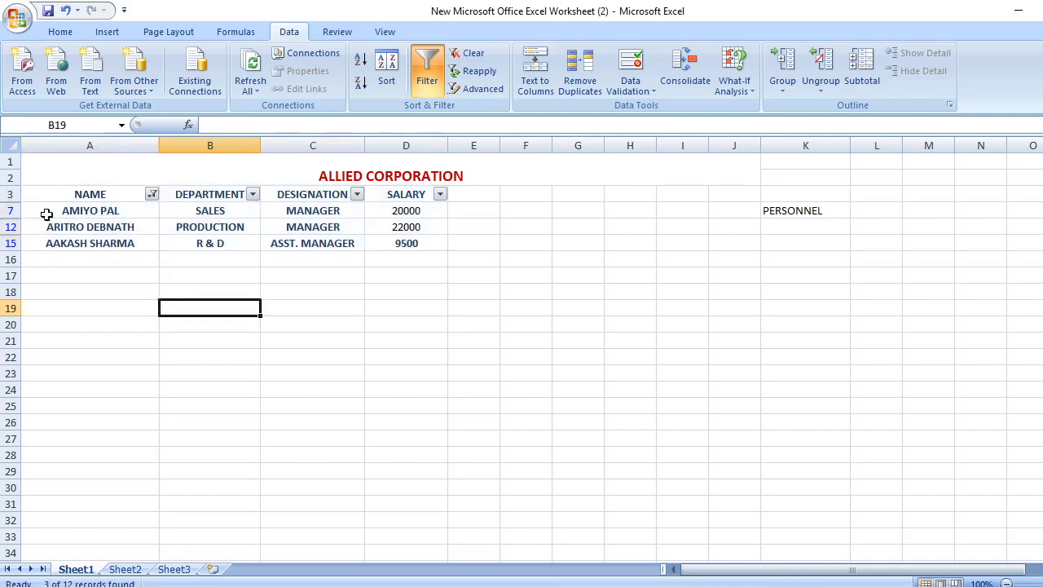
Copy the three filtered A-name records and paste them onto Sheet2
left_click_drag(32, 193, 198, 230)
left_click_drag(352, 227, 407, 243)
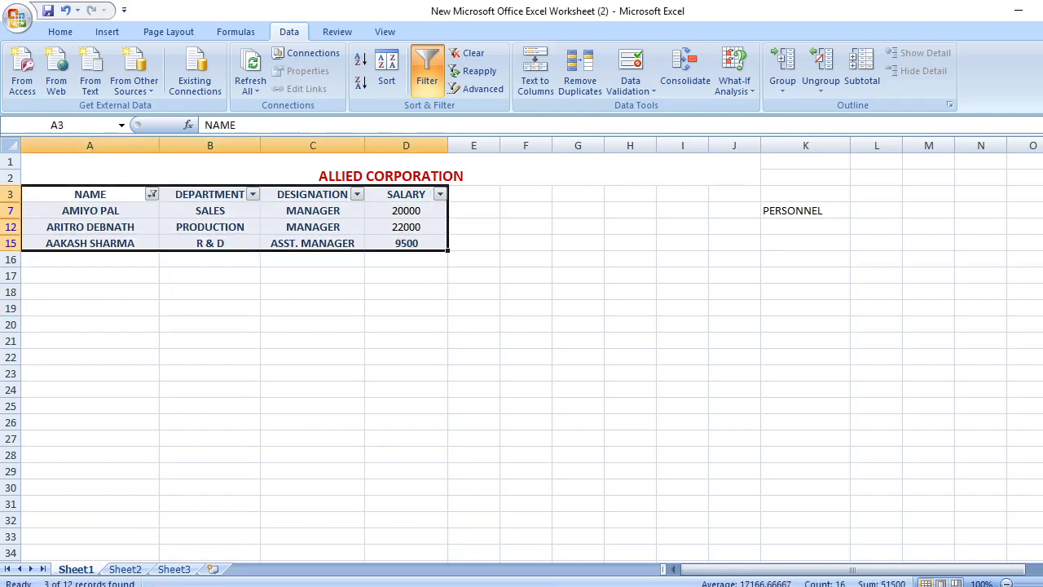
right_click(181, 228)
left_click(218, 257)
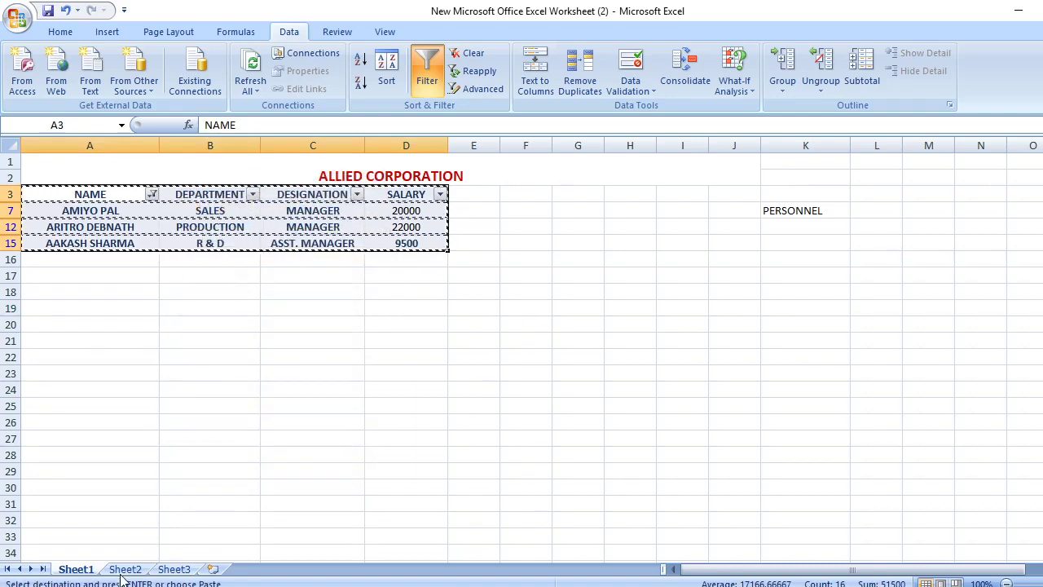
left_click(125, 571)
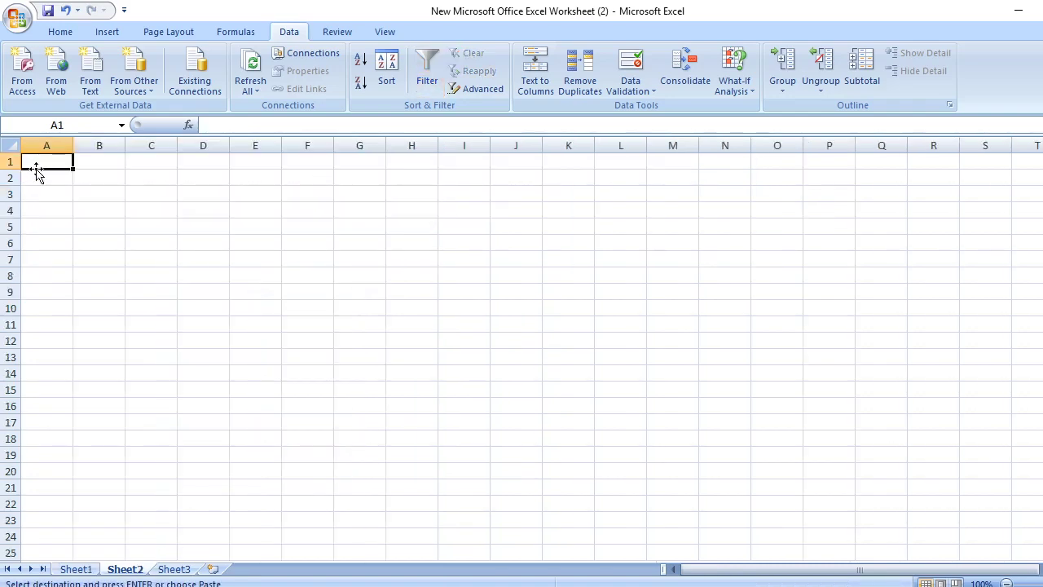
key("ctrl+v")
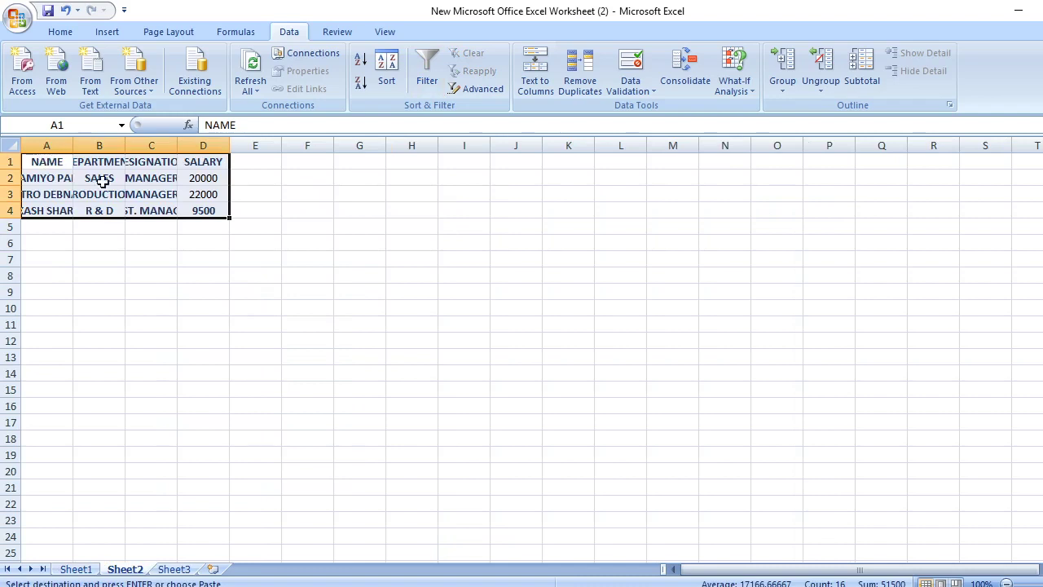
Widen columns A and D and move the pasted table to start at A3
left_click_drag(72, 144, 455, 151)
left_click(38, 161)
left_click_drag(38, 160, 432, 204)
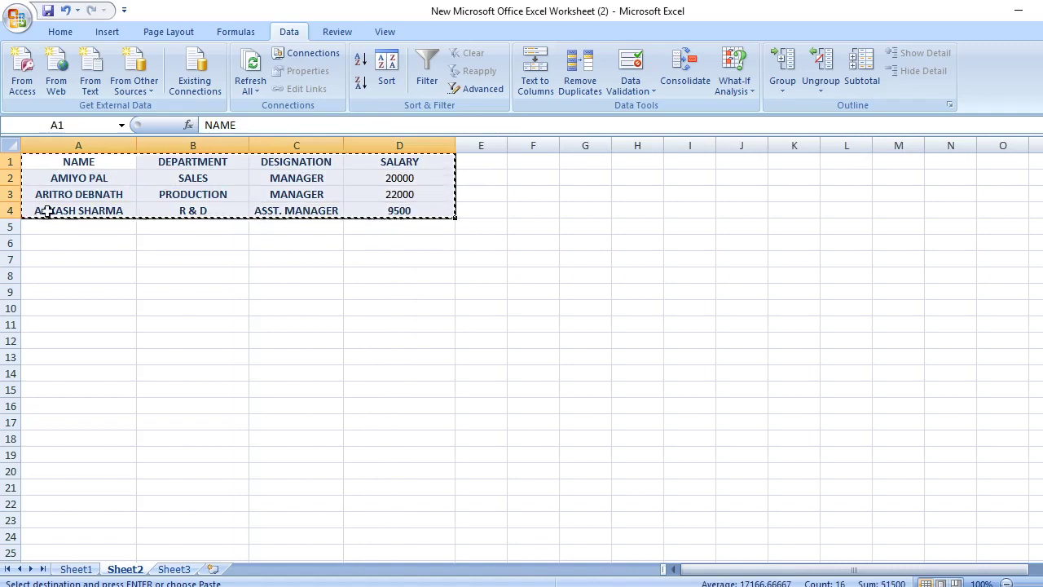
left_click(72, 193)
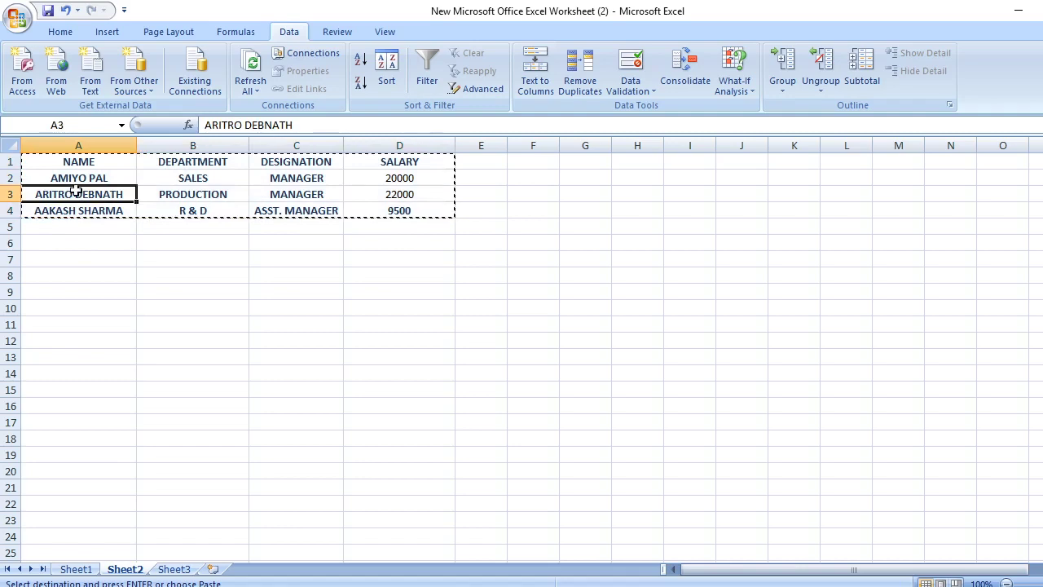
key("Return")
left_click(244, 310)
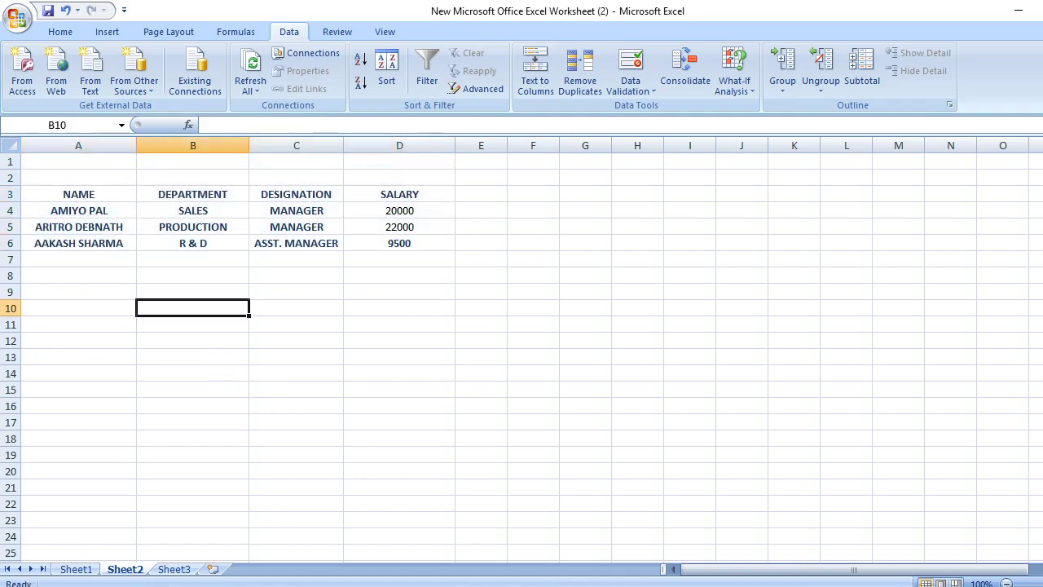
Merge and centre cells A1:D2 on Sheet2 into one blank title cell
left_click_drag(52, 163, 412, 176)
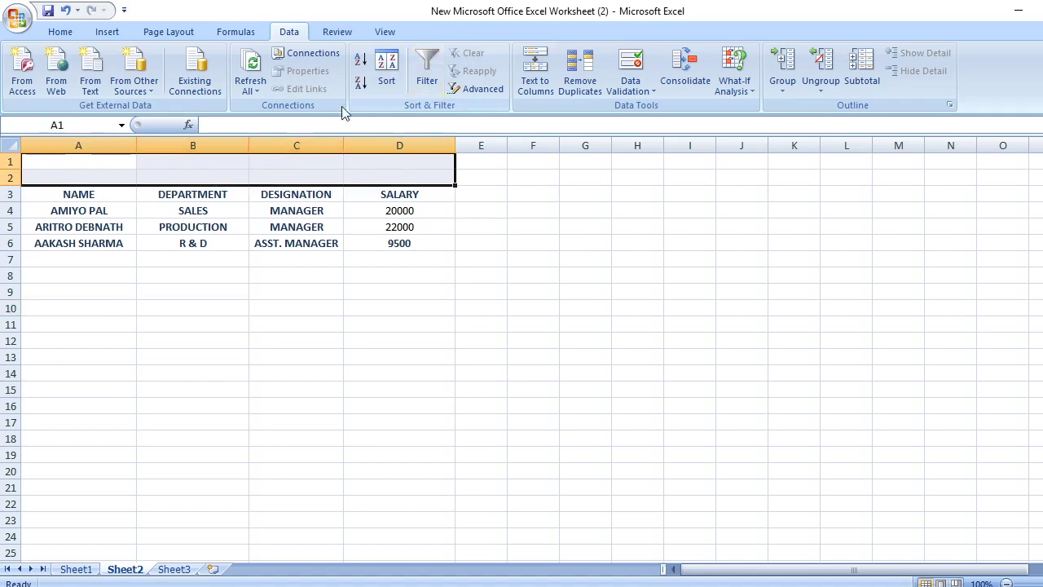
left_click(58, 35)
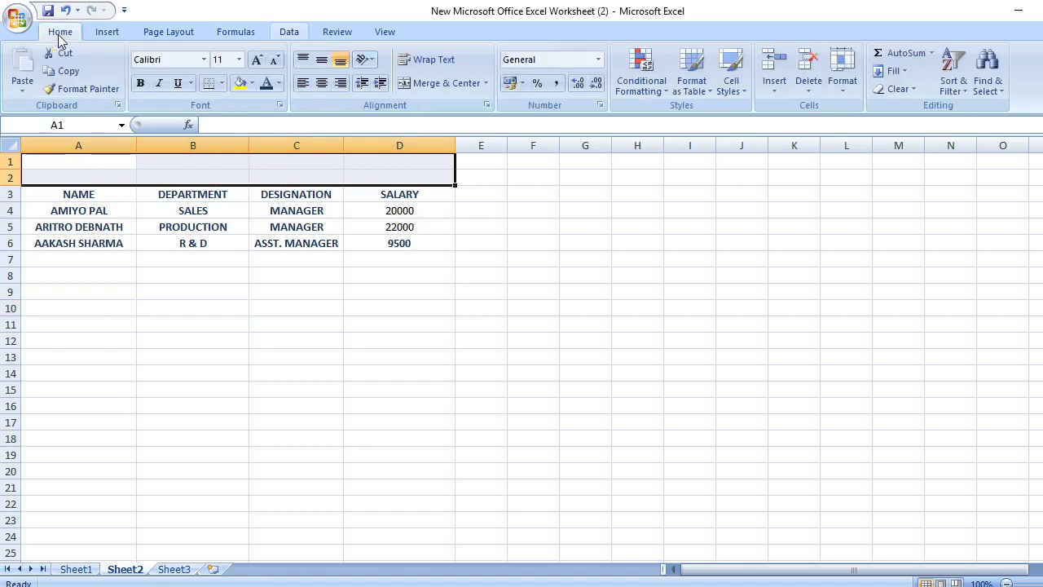
left_click(445, 81)
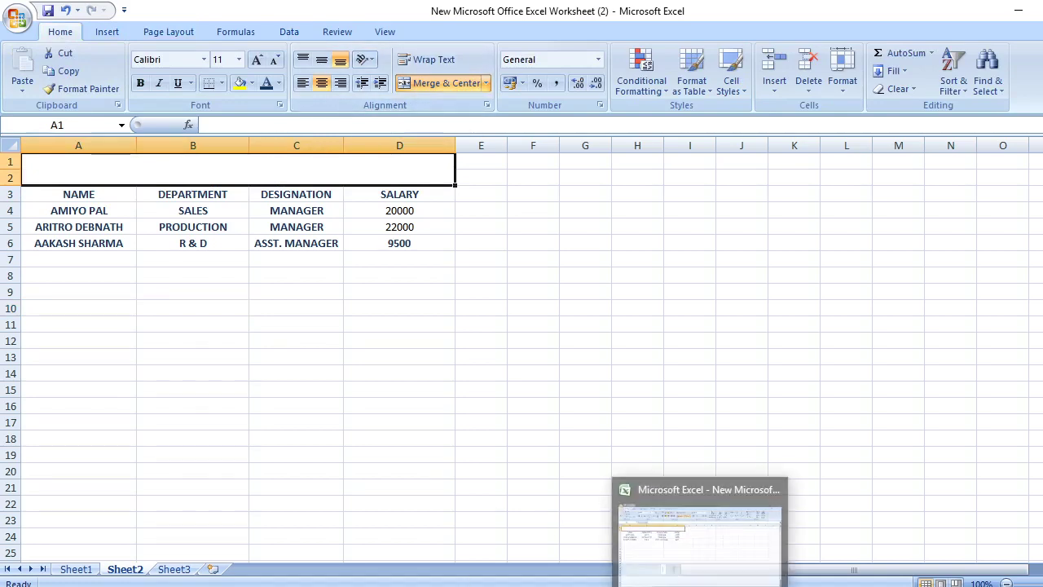
Copy the task ii) line about names starting with A from the Word assignment
left_click(663, 534)
left_click(659, 387)
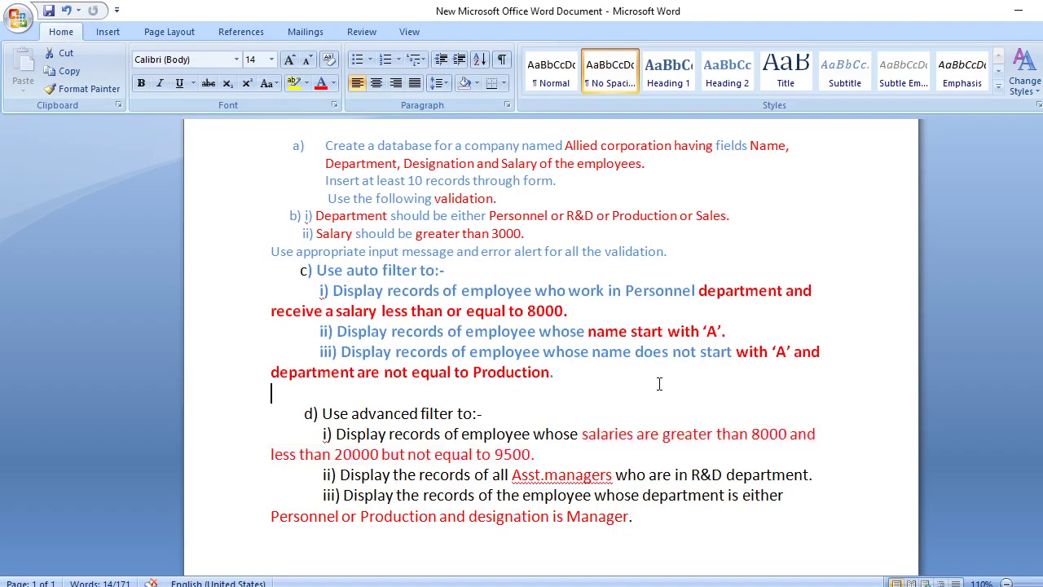
left_click_drag(389, 330, 738, 329)
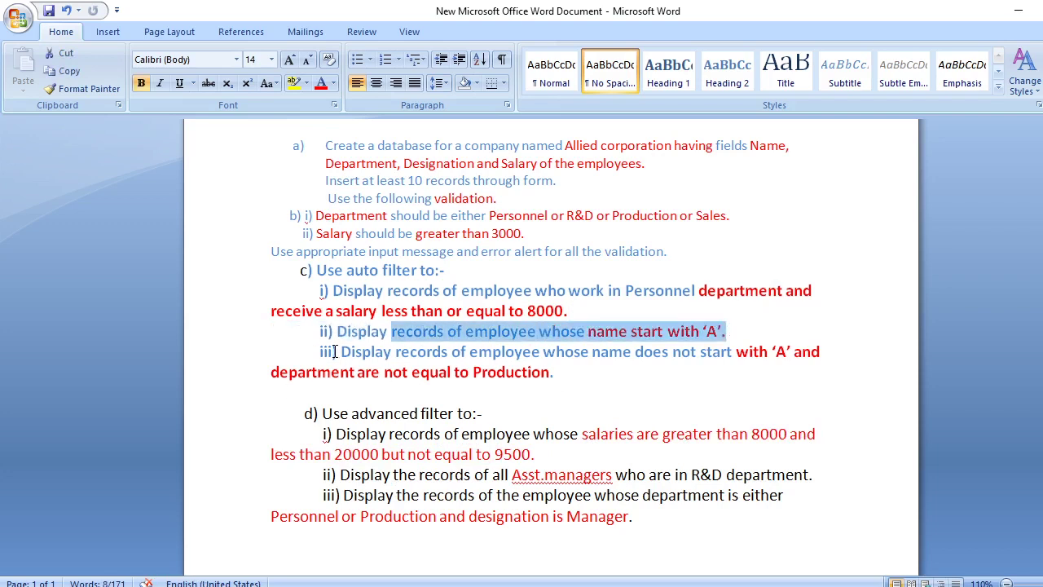
left_click_drag(337, 331, 731, 329)
right_click(683, 341)
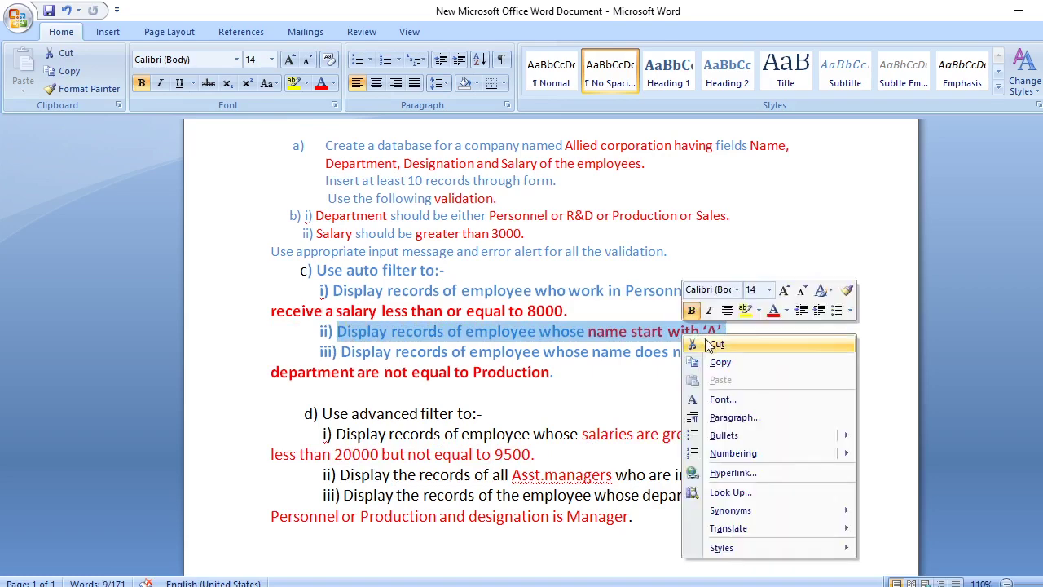
left_click(732, 367)
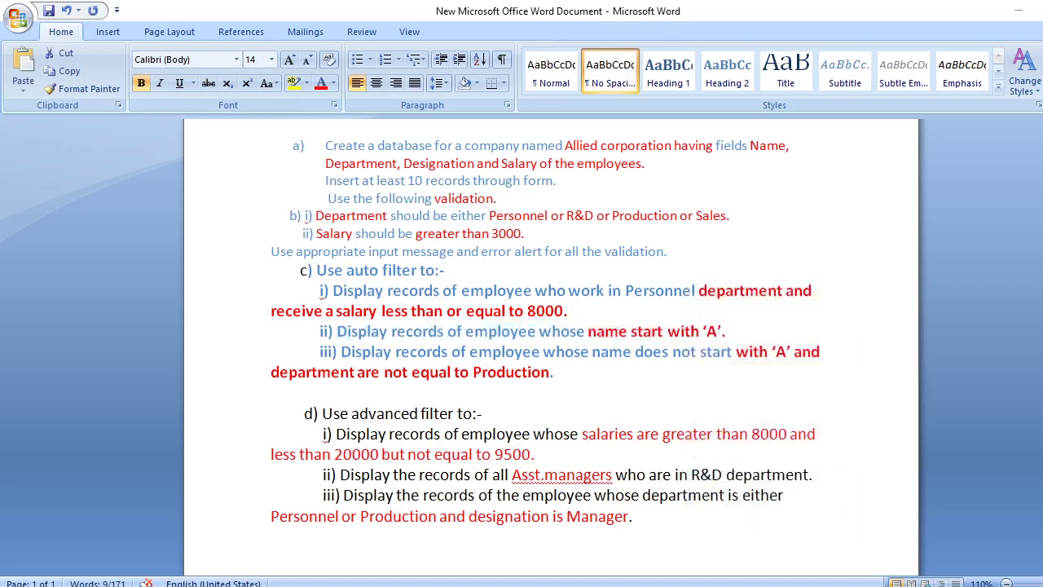
key("alt+Tab")
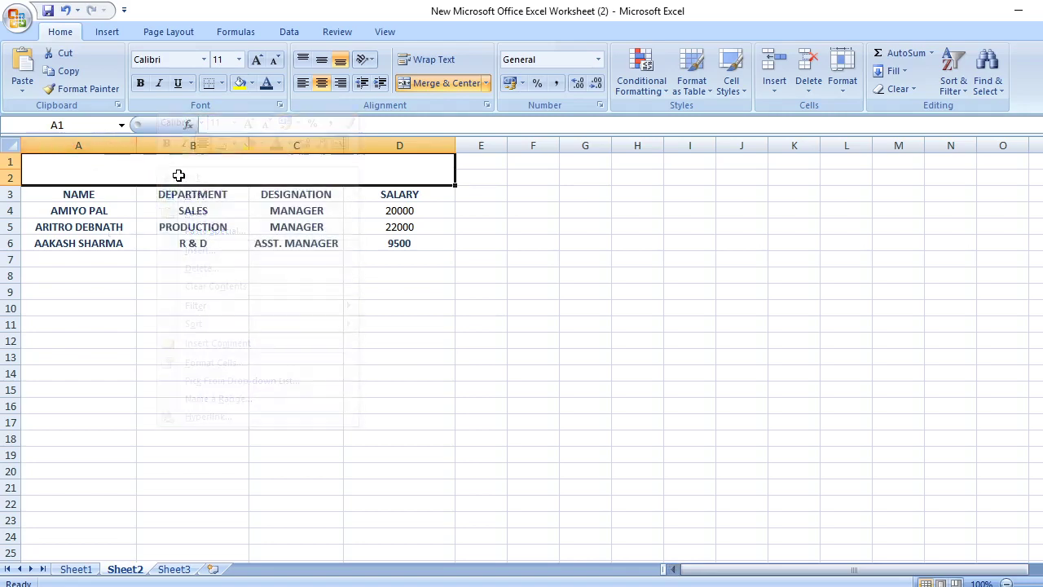
Paste the copied question text into the merged title cell A1 while editing it
right_click(186, 172)
left_click(255, 223)
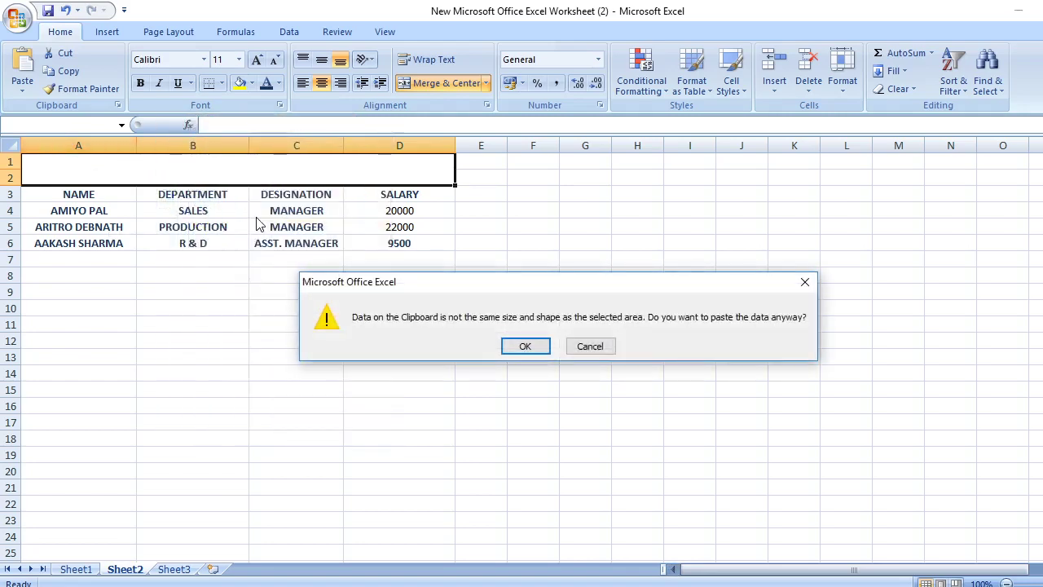
left_click(588, 346)
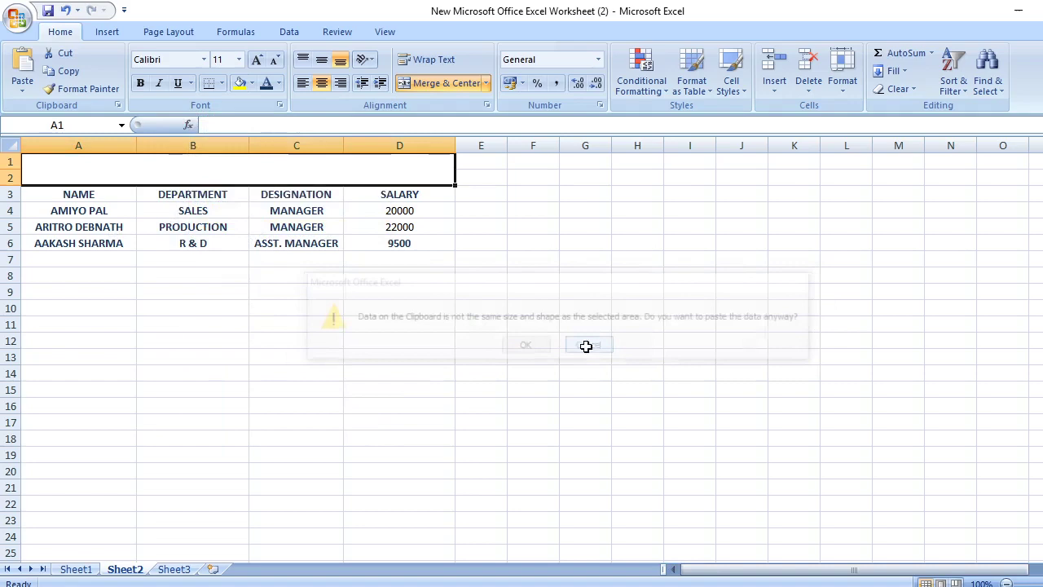
right_click(130, 161)
left_click(151, 179)
right_click(152, 178)
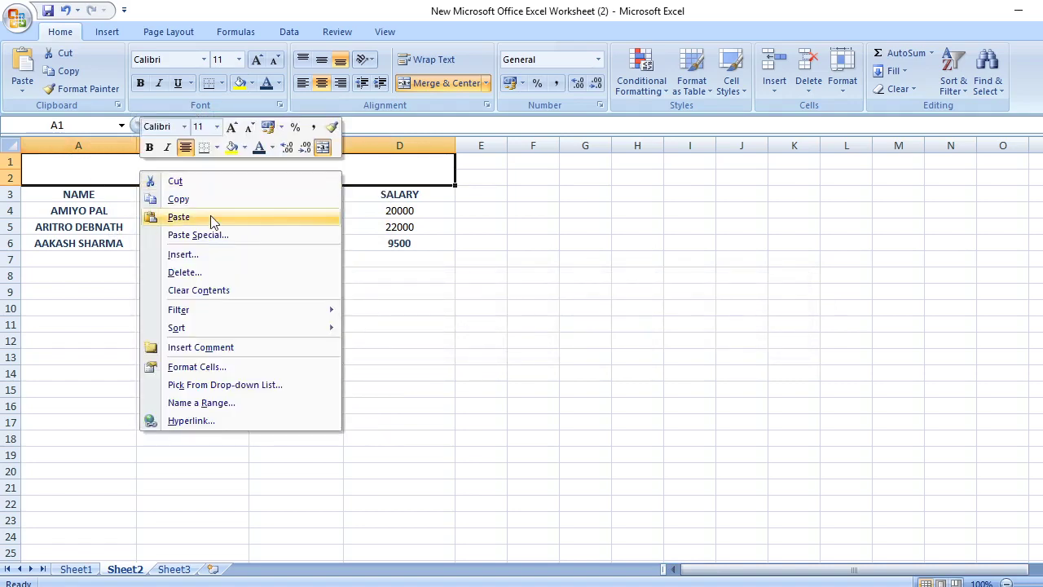
left_click(179, 217)
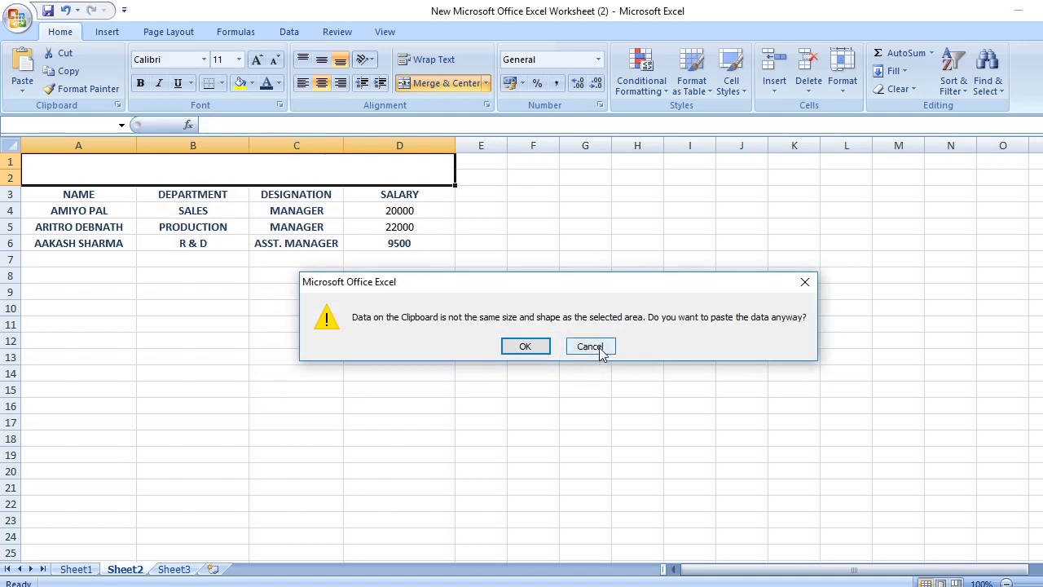
left_click(804, 282)
double_click(298, 175)
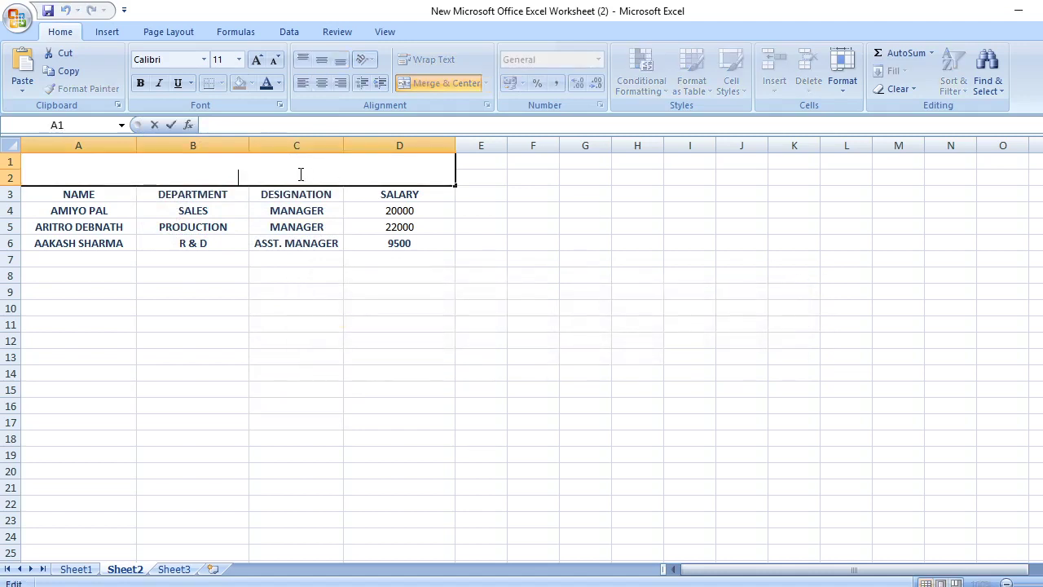
right_click(207, 174)
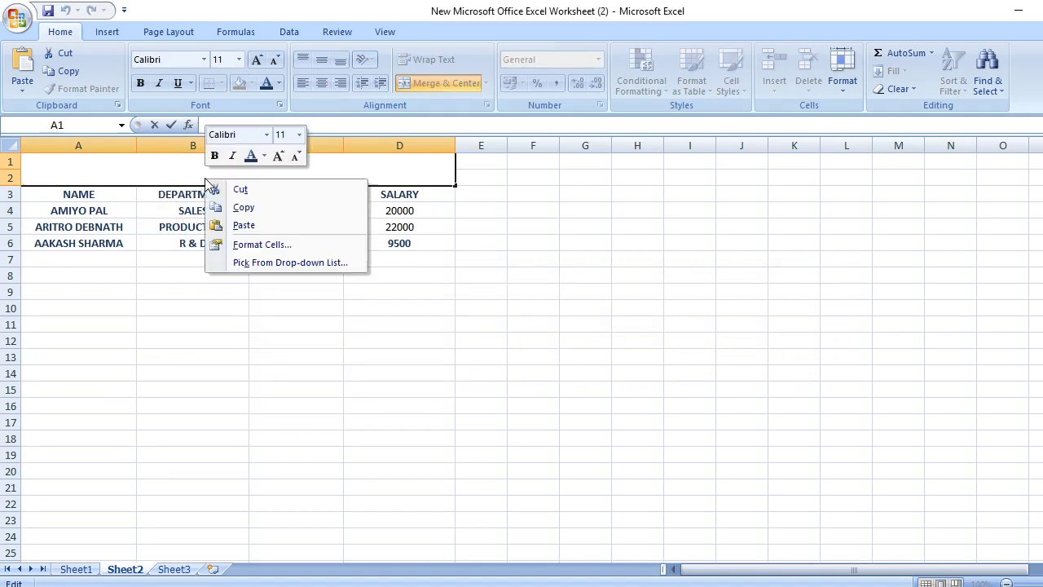
left_click(244, 225)
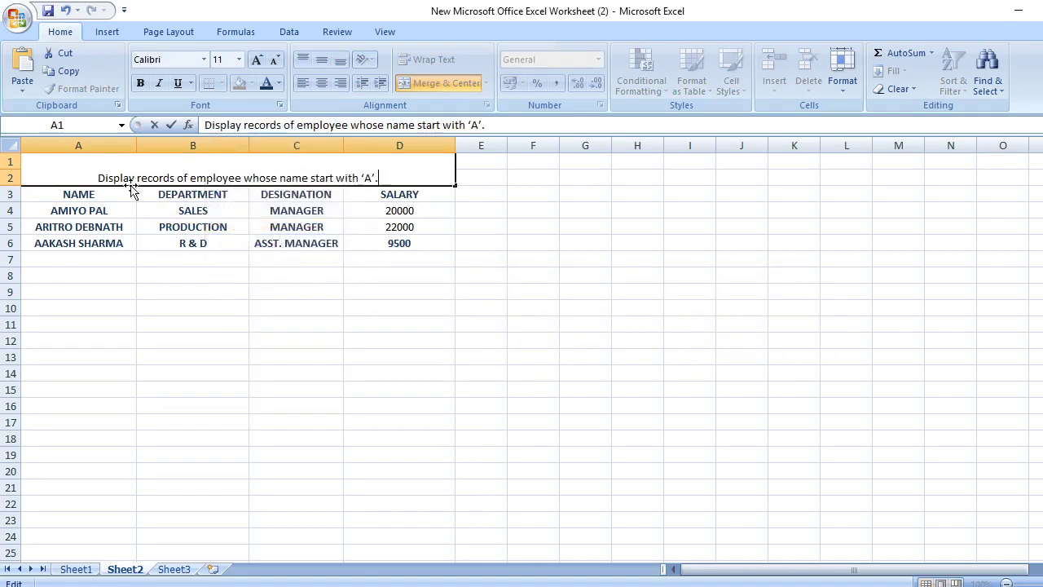
Format the title text bold, 14 pt and blue
key("shift+Home")
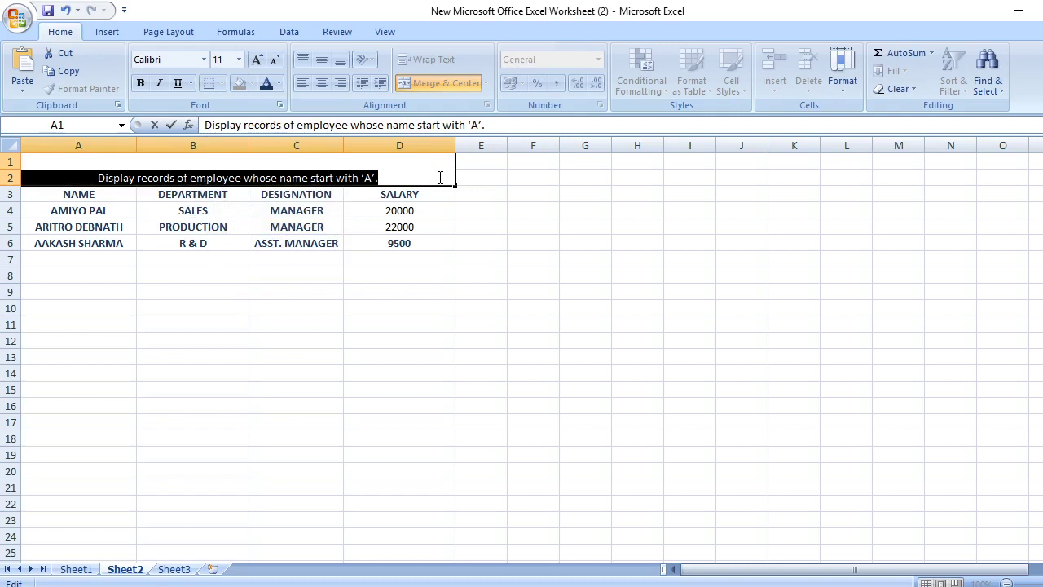
left_click(140, 82)
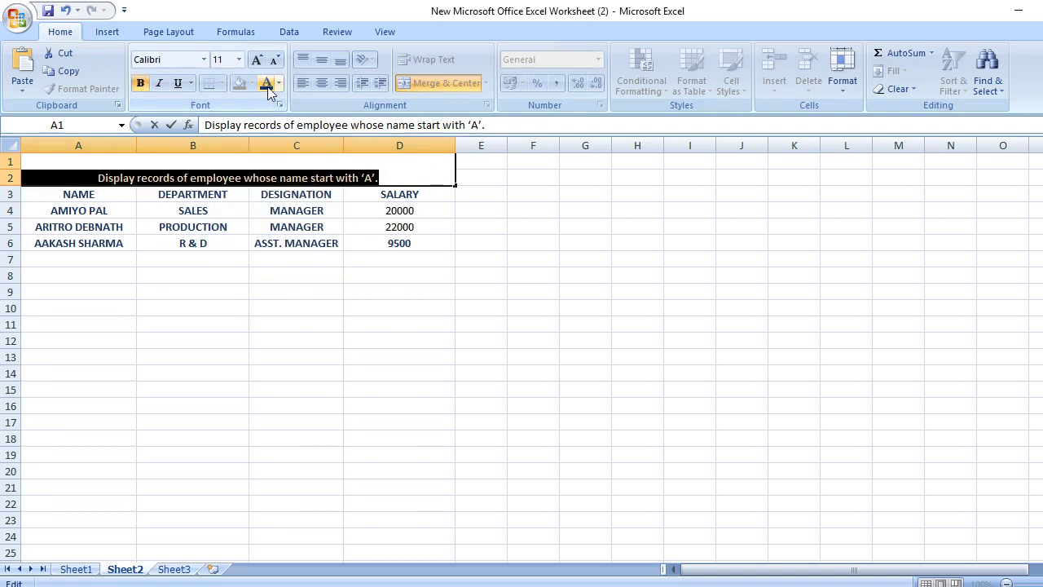
left_click(420, 179)
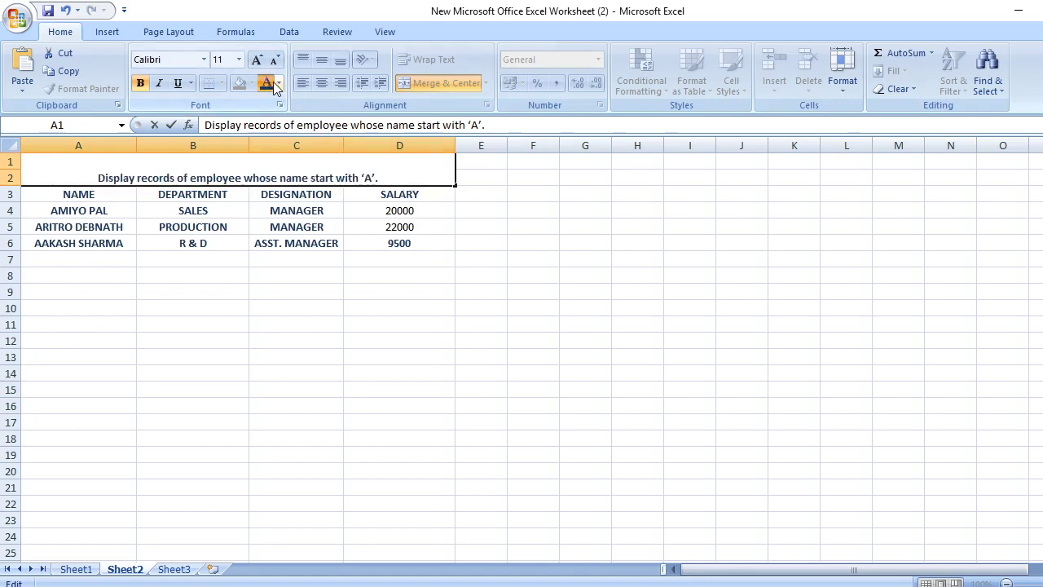
left_click_drag(103, 171, 416, 168)
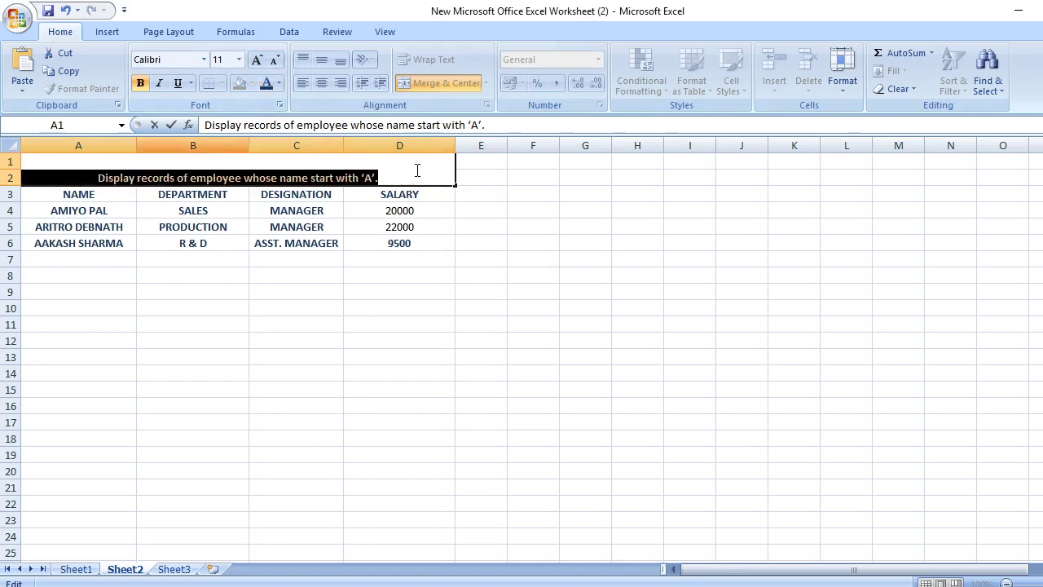
left_click(237, 59)
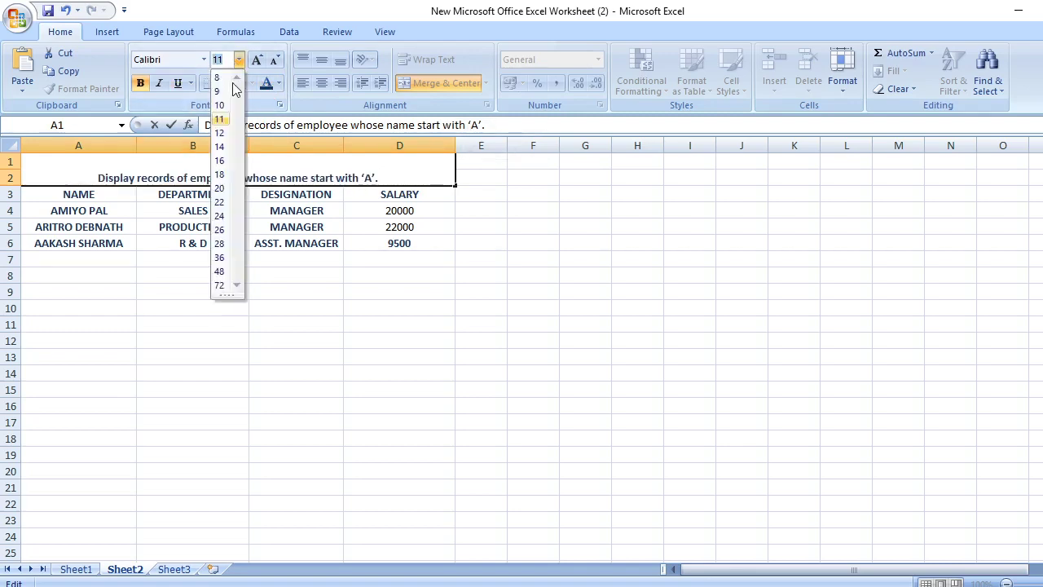
left_click(220, 148)
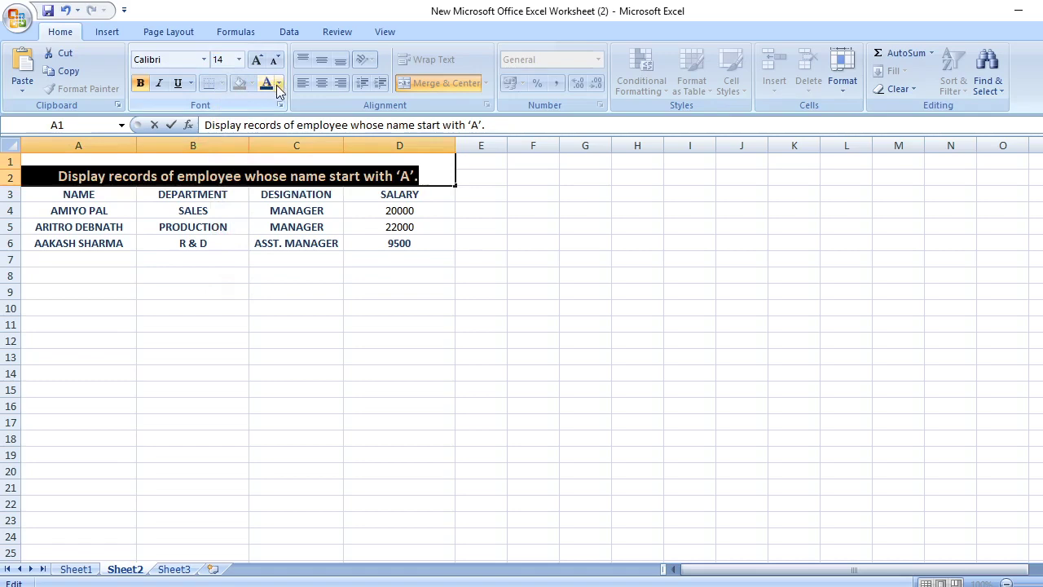
left_click(278, 83)
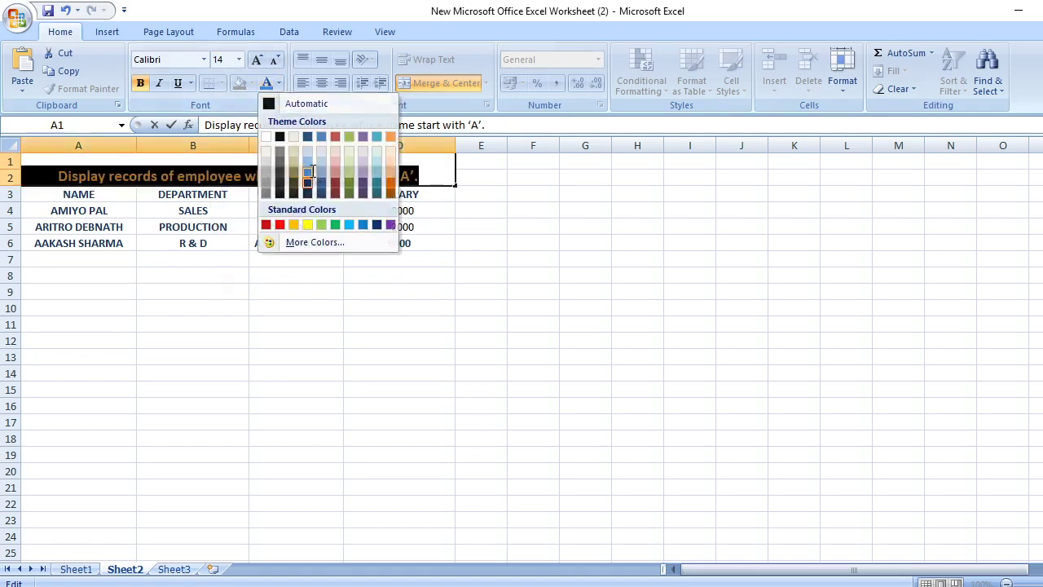
left_click(390, 182)
left_click(432, 286)
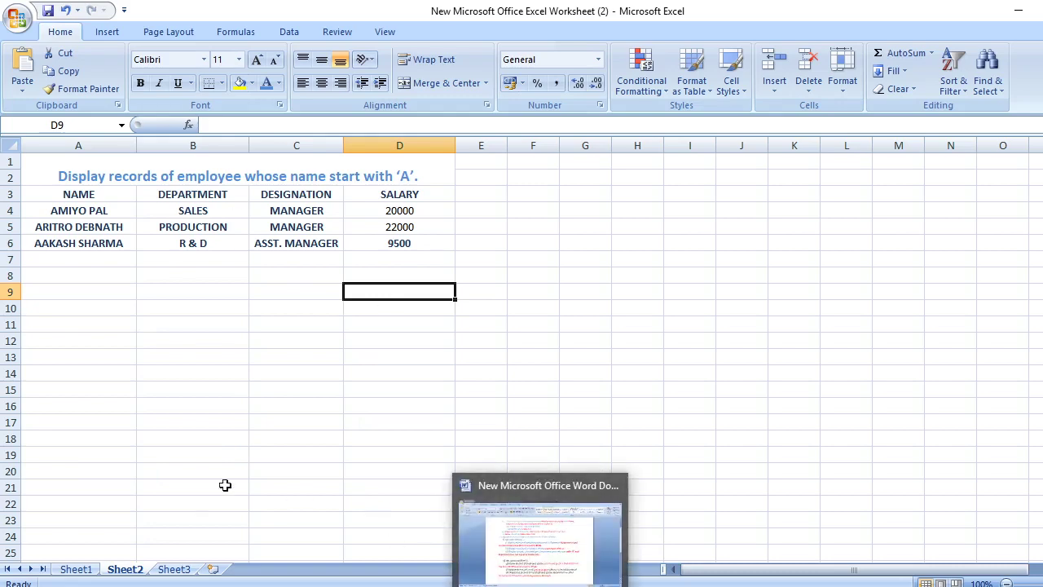
On Sheet1, turn Filter off and back on for A3:D15 so all 12 records show
left_click(79, 570)
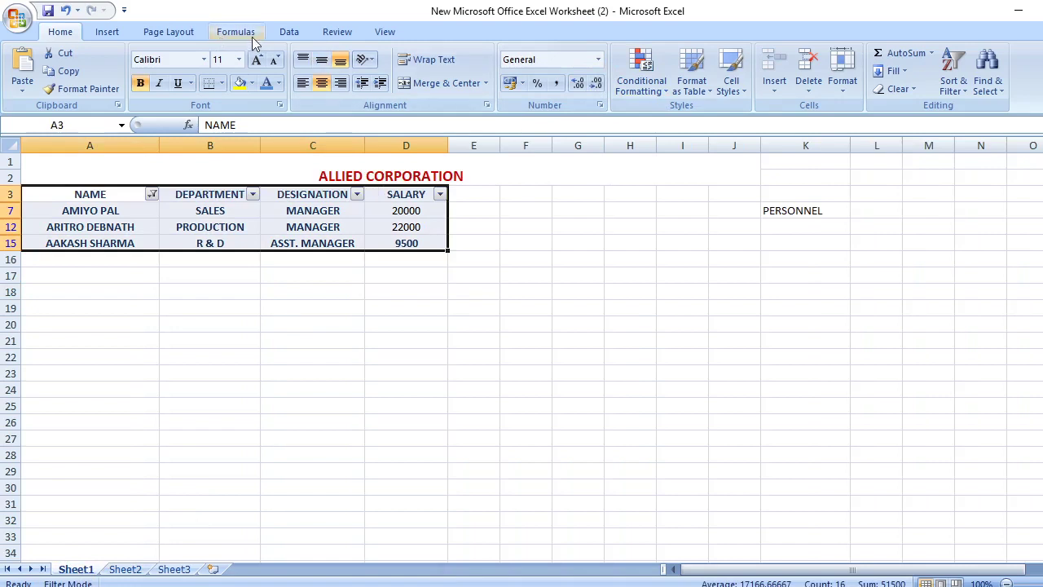
left_click(297, 31)
left_click(424, 81)
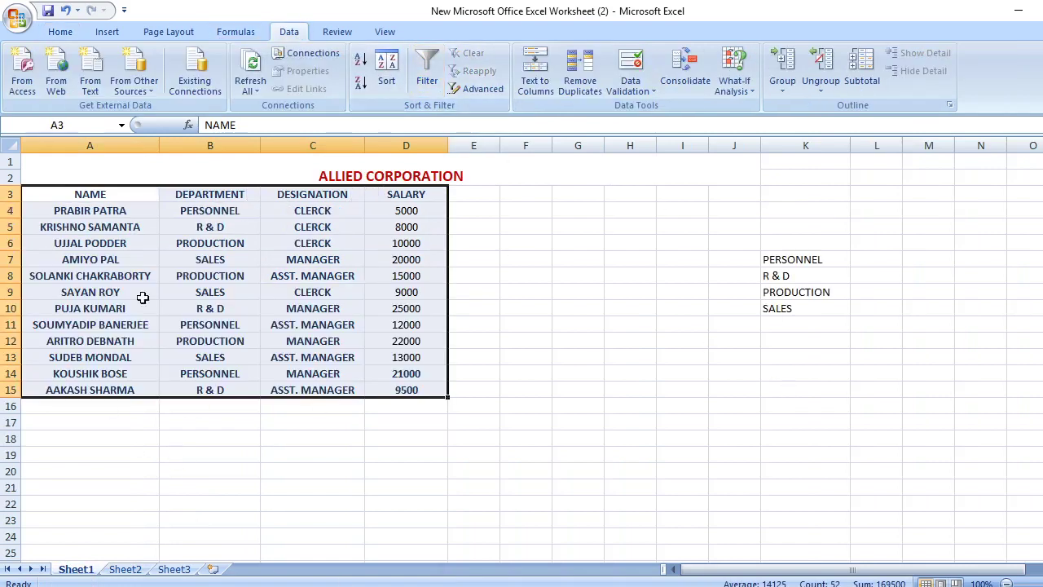
left_click(110, 486)
left_click_drag(45, 193, 405, 389)
left_click(428, 82)
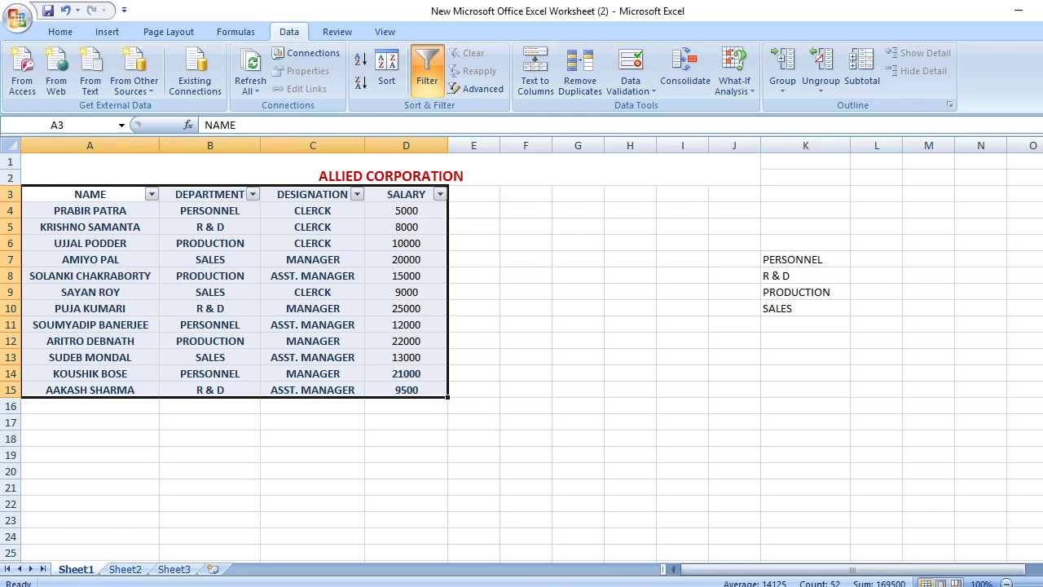
Switch between Excel and the Word task list to review the next question
key("alt+Tab")
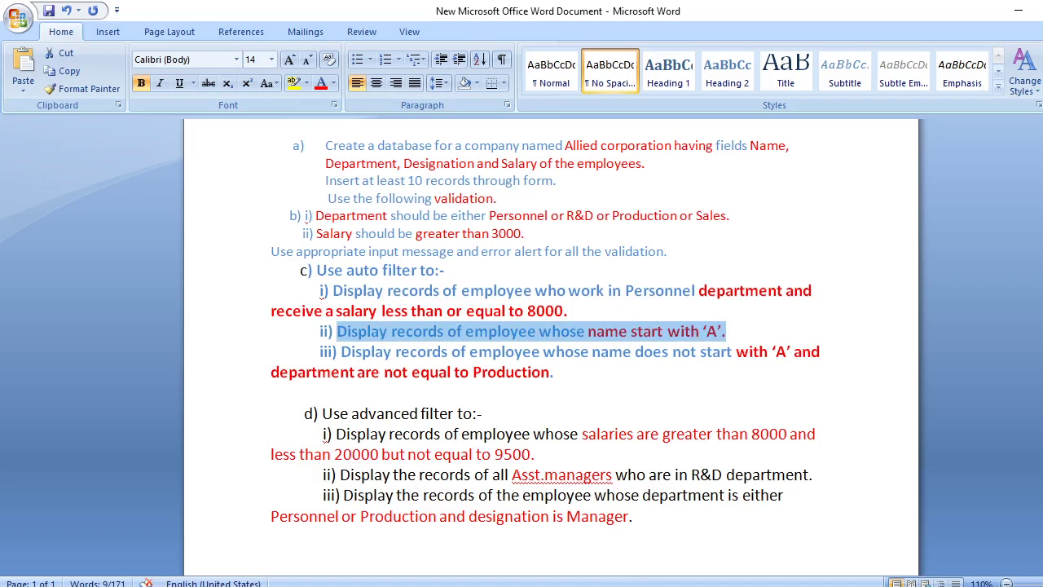
key("alt+Tab")
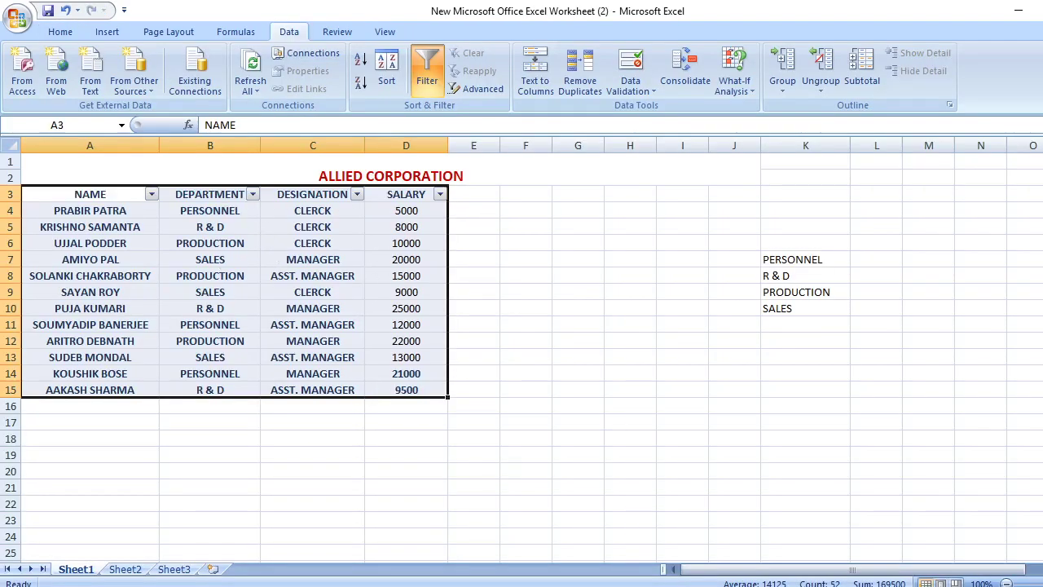
key("alt+Tab")
key("alt+Tab")
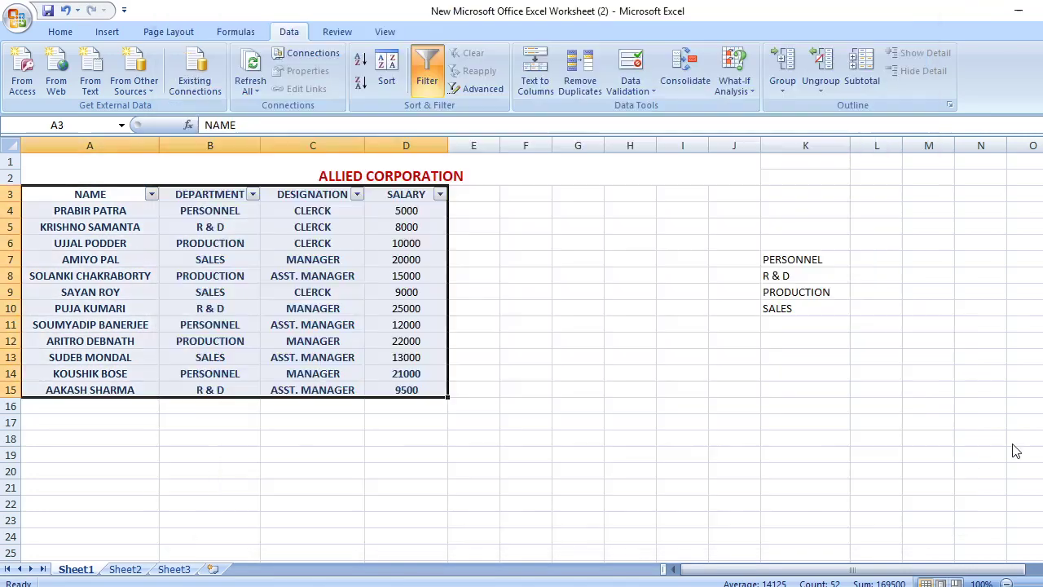
Filter the DEPARTMENT column to PERSONNEL only, then check the next task in Word
left_click(253, 195)
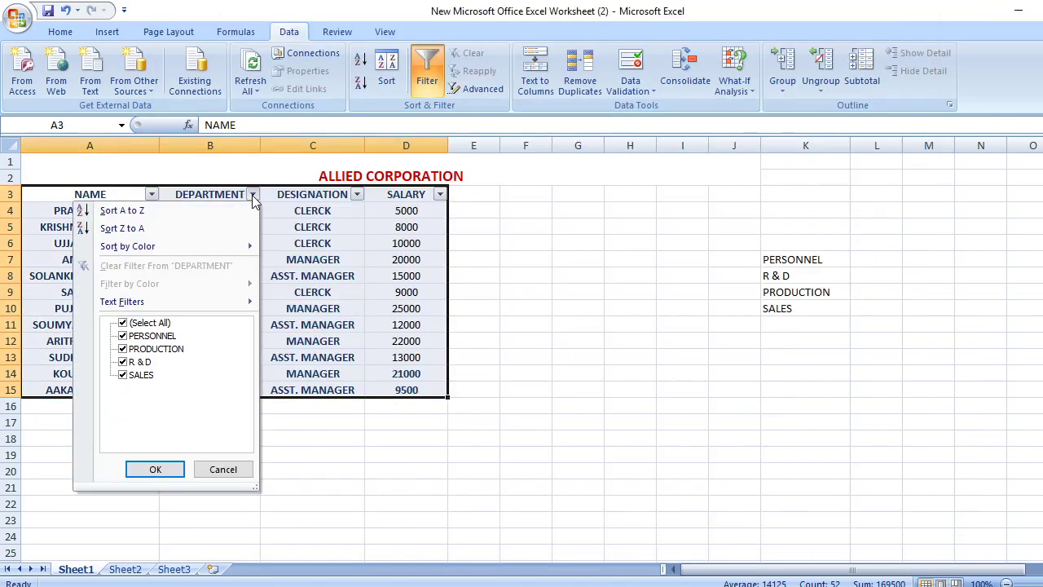
left_click(144, 325)
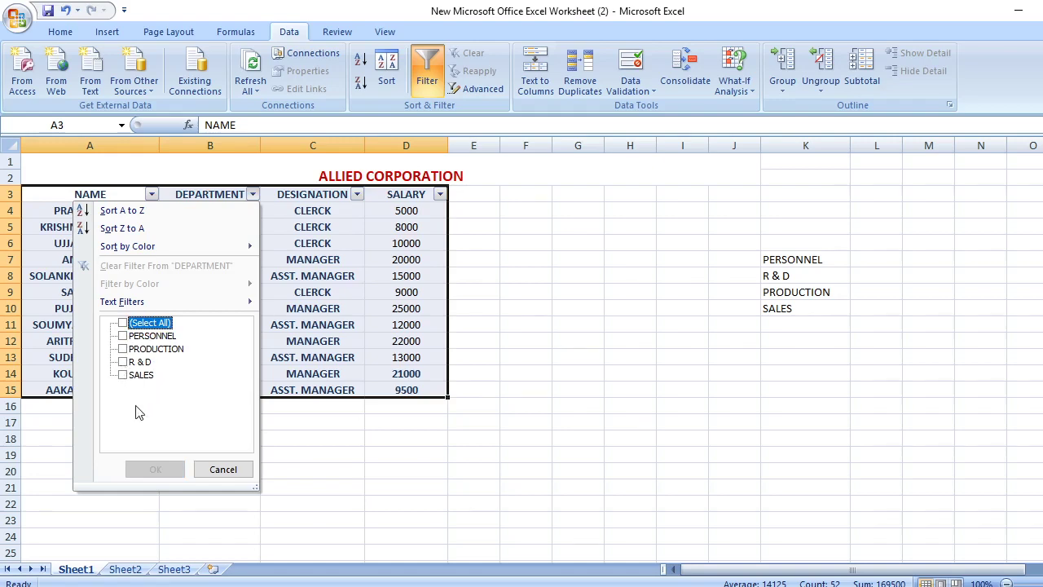
left_click(123, 336)
left_click(174, 472)
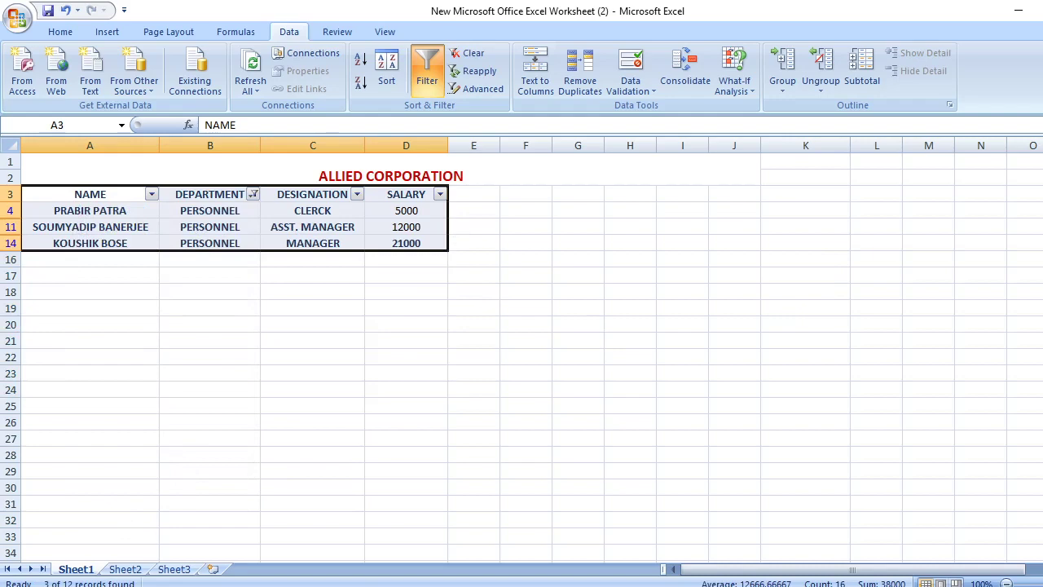
key("alt+Tab")
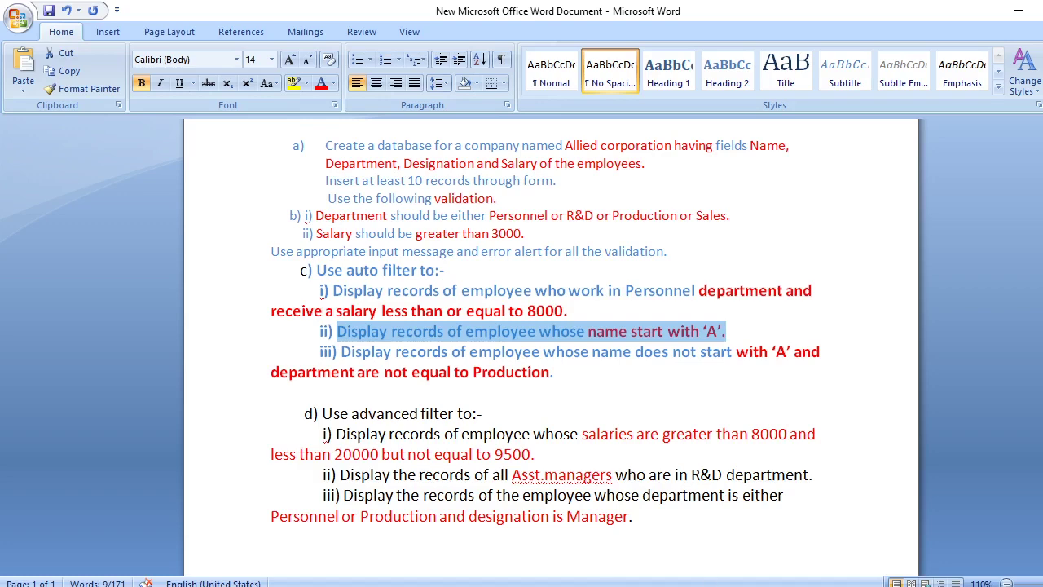
key("alt+Tab")
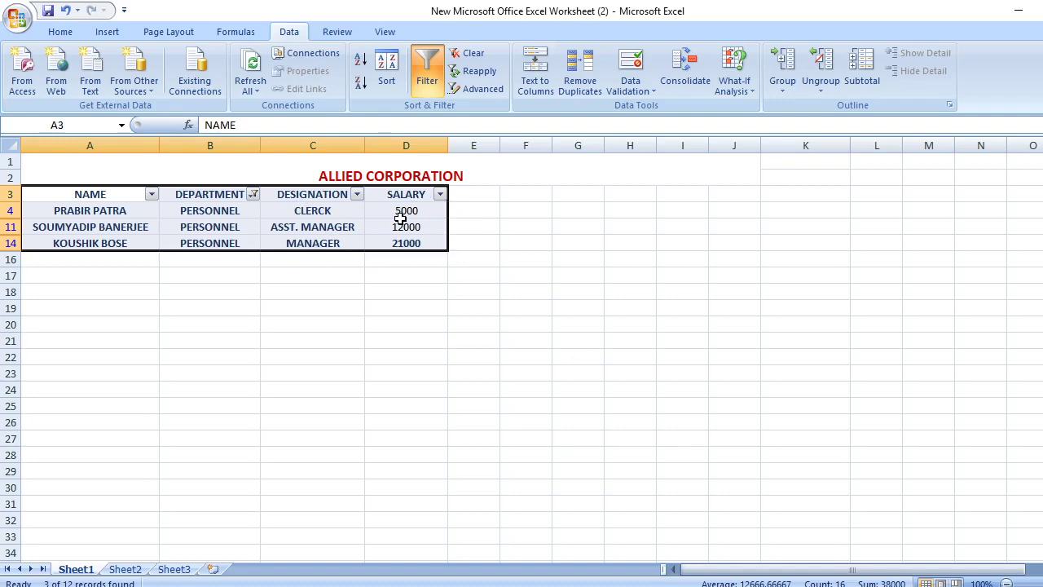
Set a SALARY custom filter 'is less than 8000' Or 'equals 8000', leaving the 5000 clerk
left_click(440, 197)
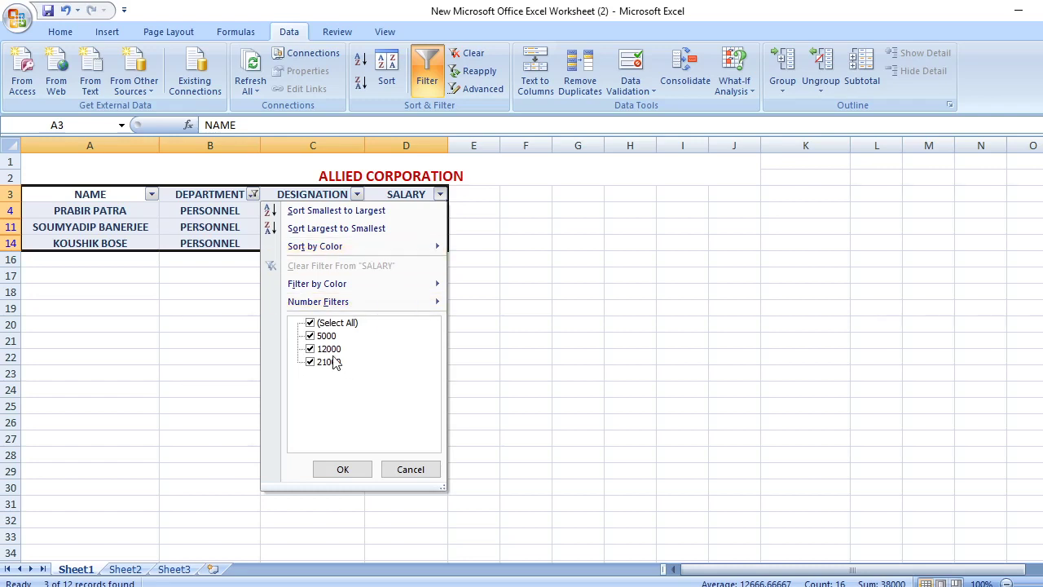
left_click(316, 324)
mouse_move(435, 308)
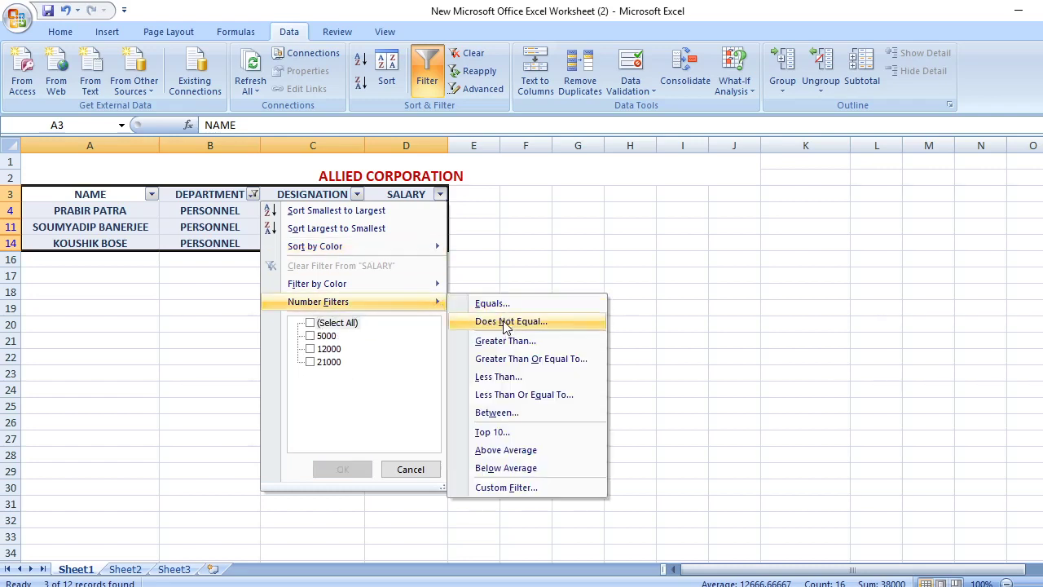
left_click(534, 395)
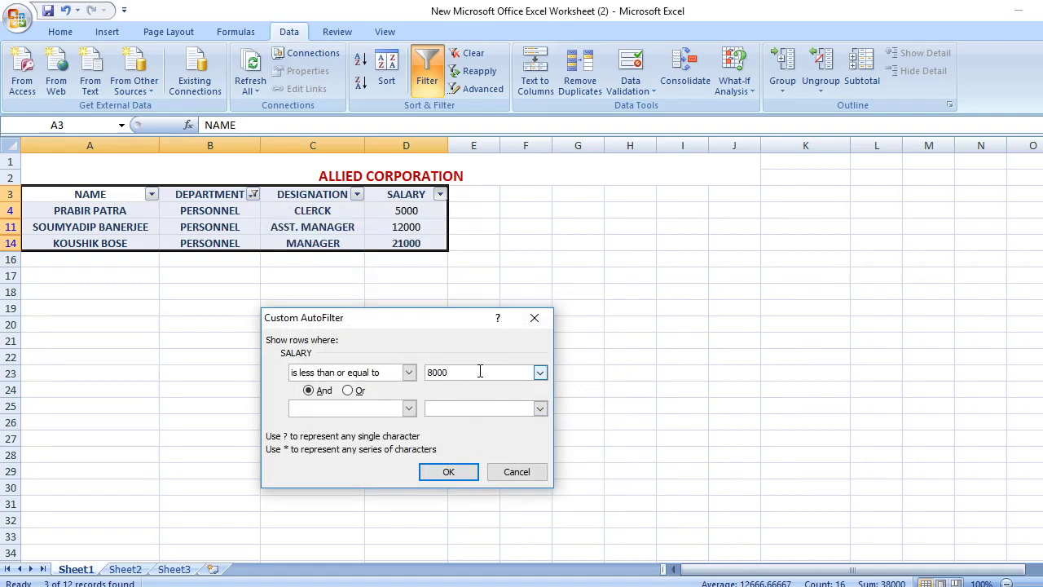
left_click(408, 372)
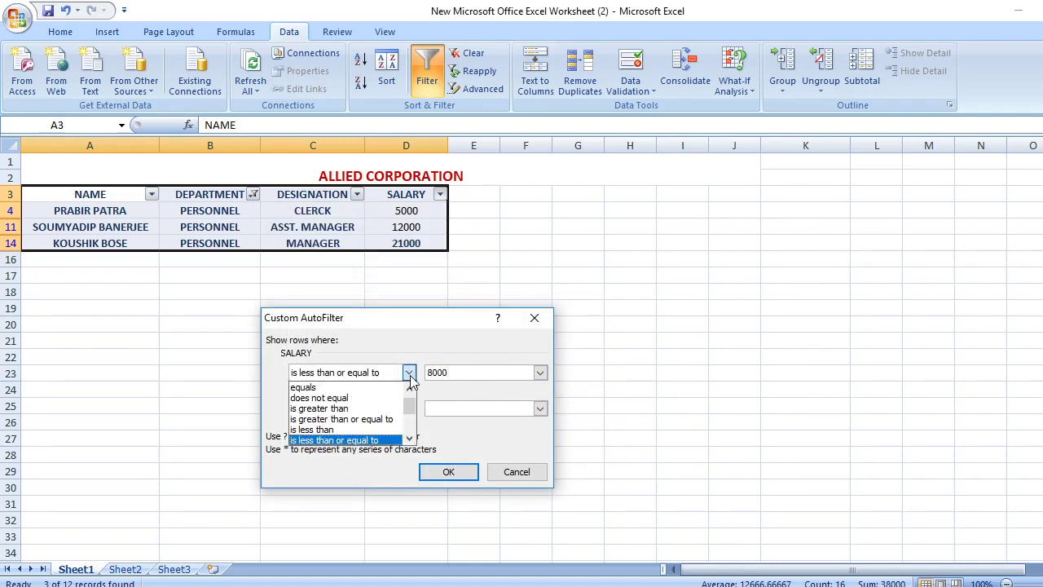
left_click(354, 429)
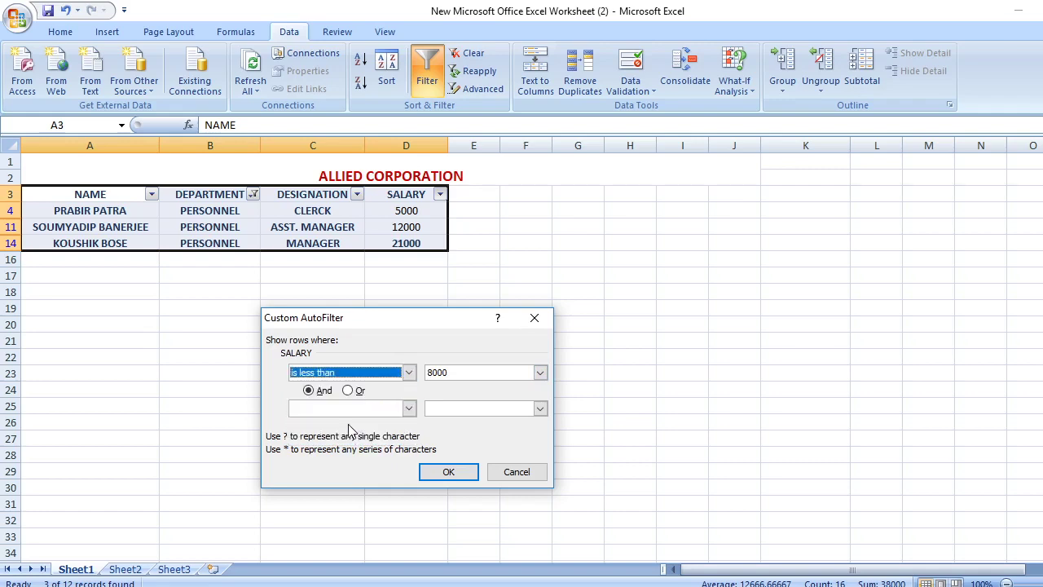
left_click(351, 390)
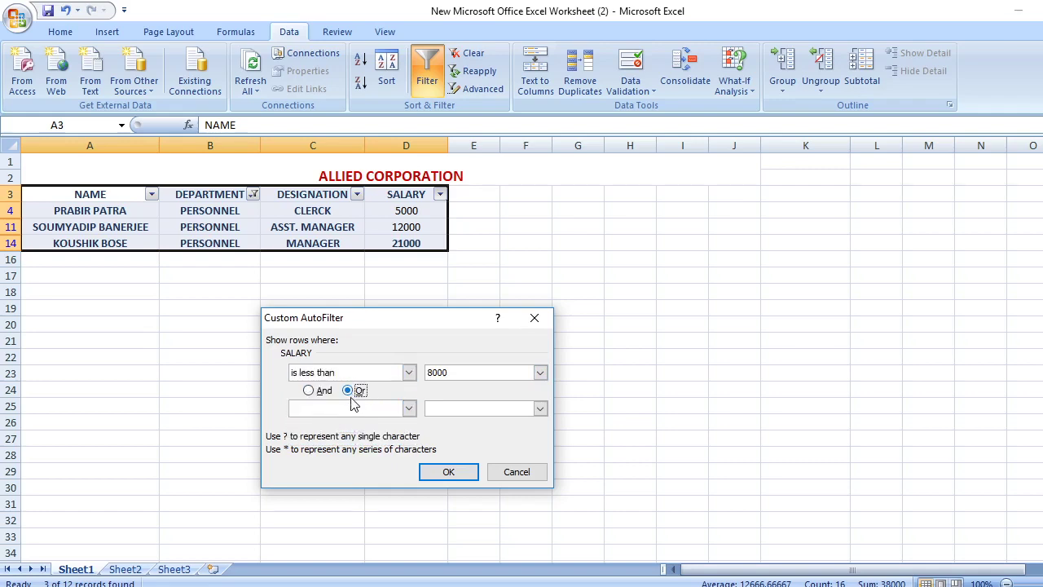
left_click(411, 409)
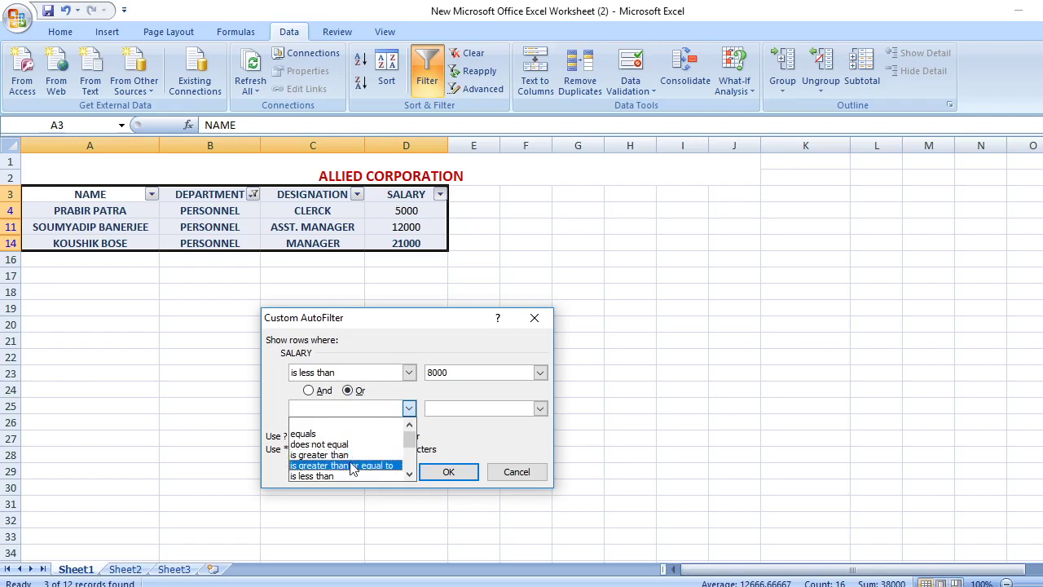
left_click(409, 474)
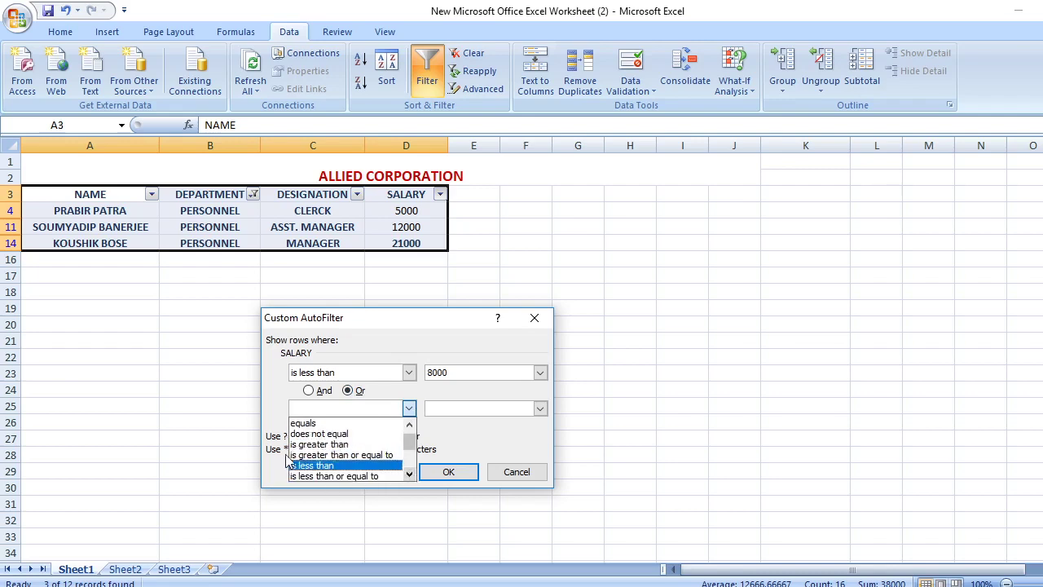
left_click(308, 423)
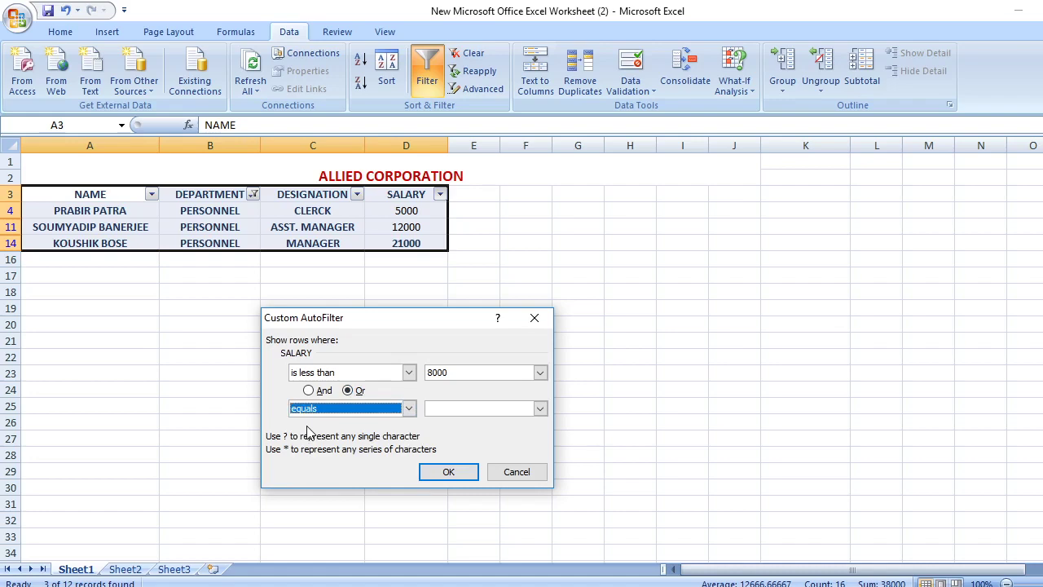
left_click(449, 409)
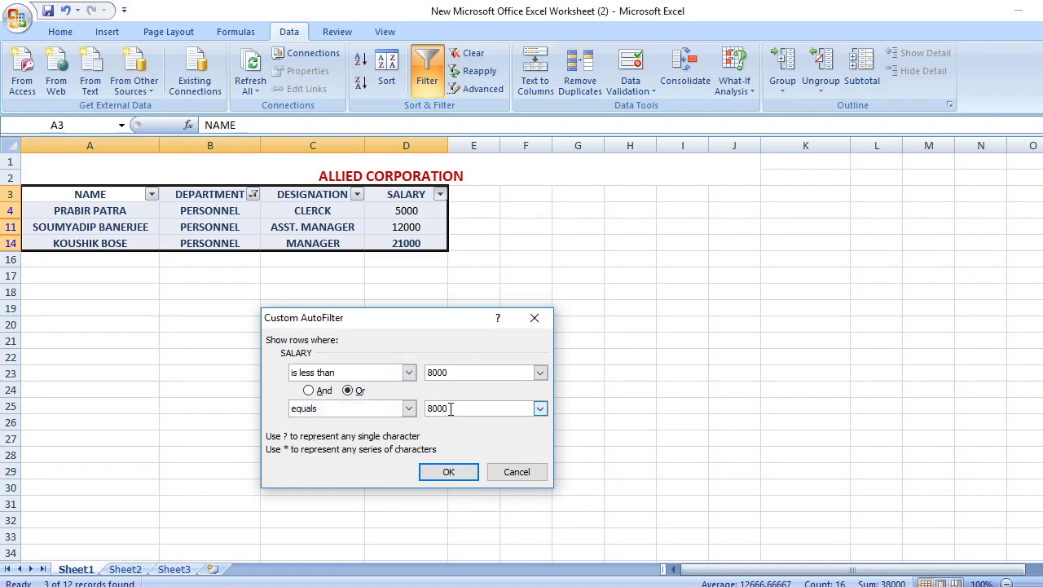
left_click(454, 472)
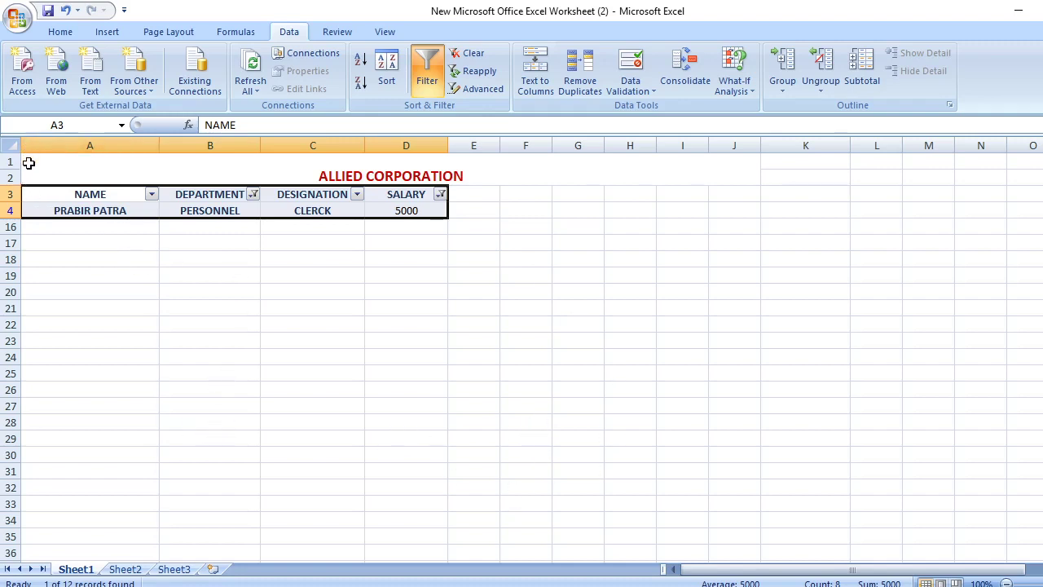
Copy the filtered Personnel table with its title and paste it onto Sheet2 at A10
left_click_drag(29, 162, 254, 218)
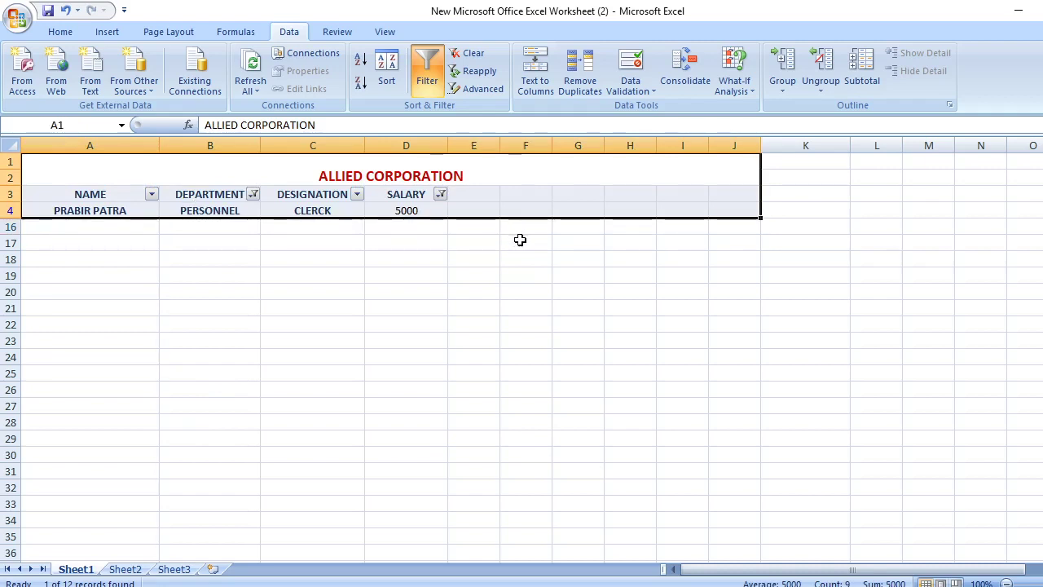
key("ctrl+c")
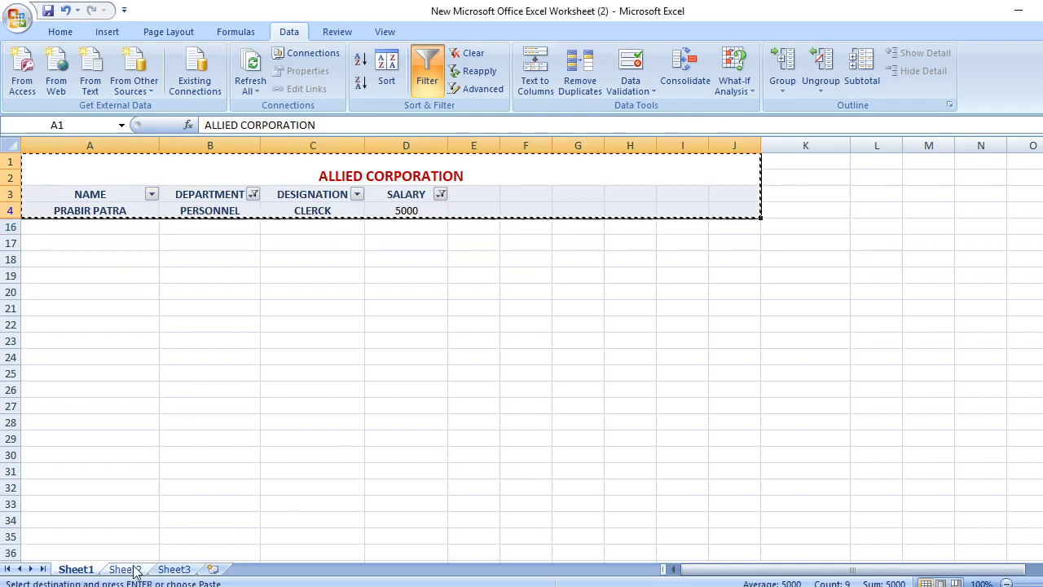
left_click(135, 569)
left_click(49, 314)
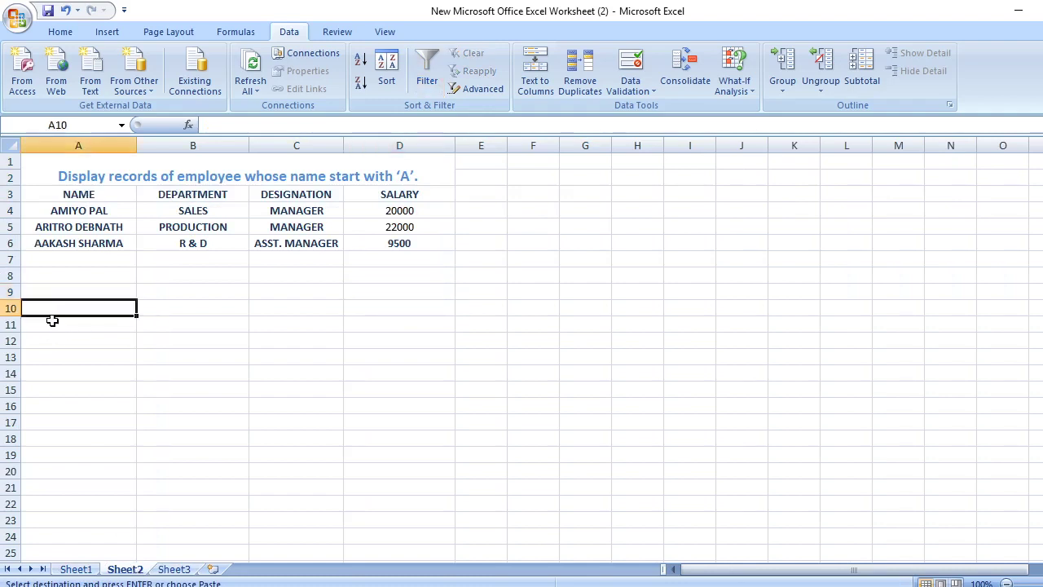
key("ctrl+v")
left_click(240, 437)
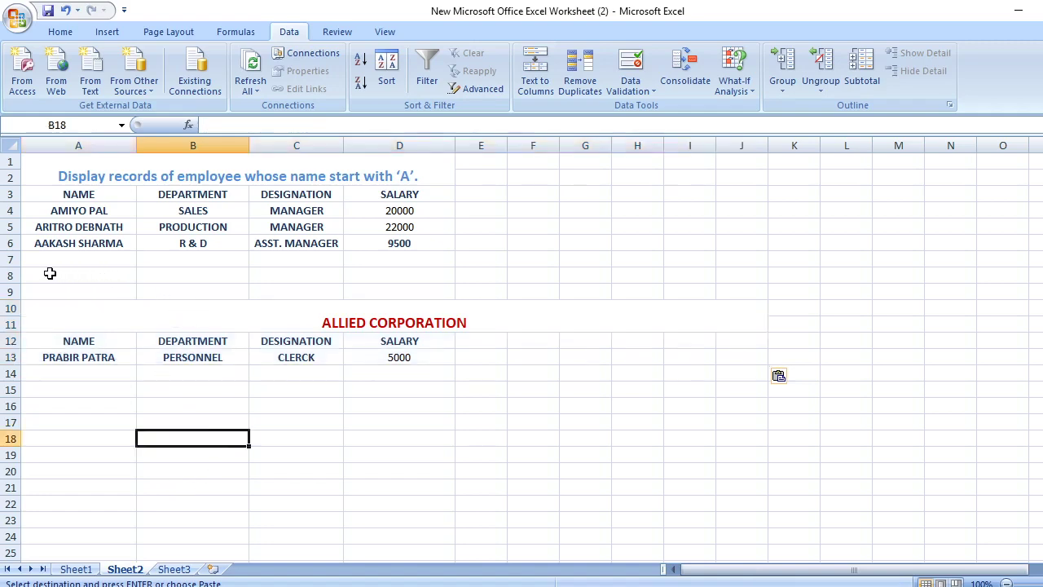
Merge and centre A8:G9 on Sheet2 into one heading cell, then start editing it
left_click_drag(50, 273, 589, 291)
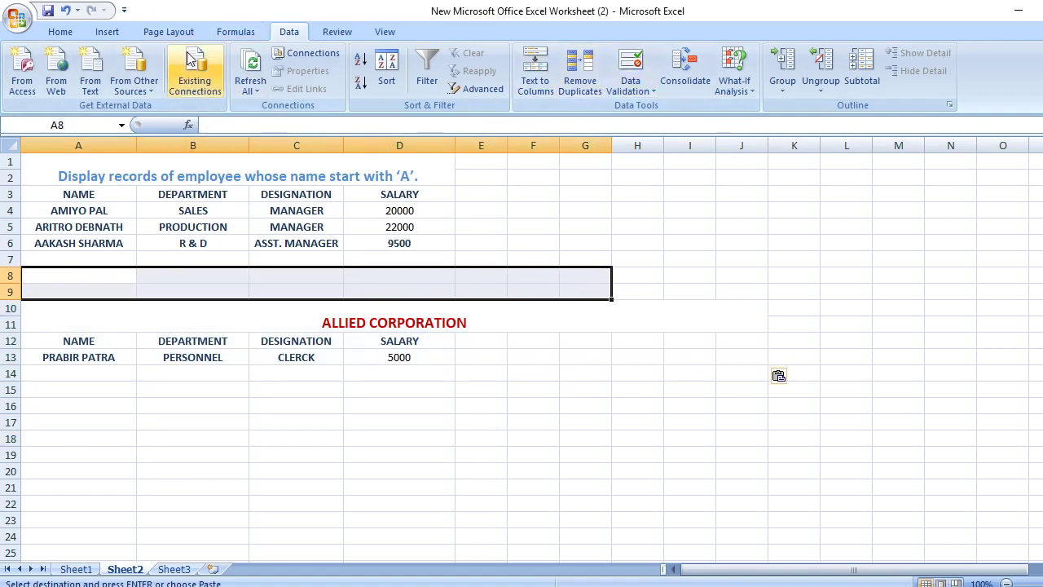
left_click(59, 31)
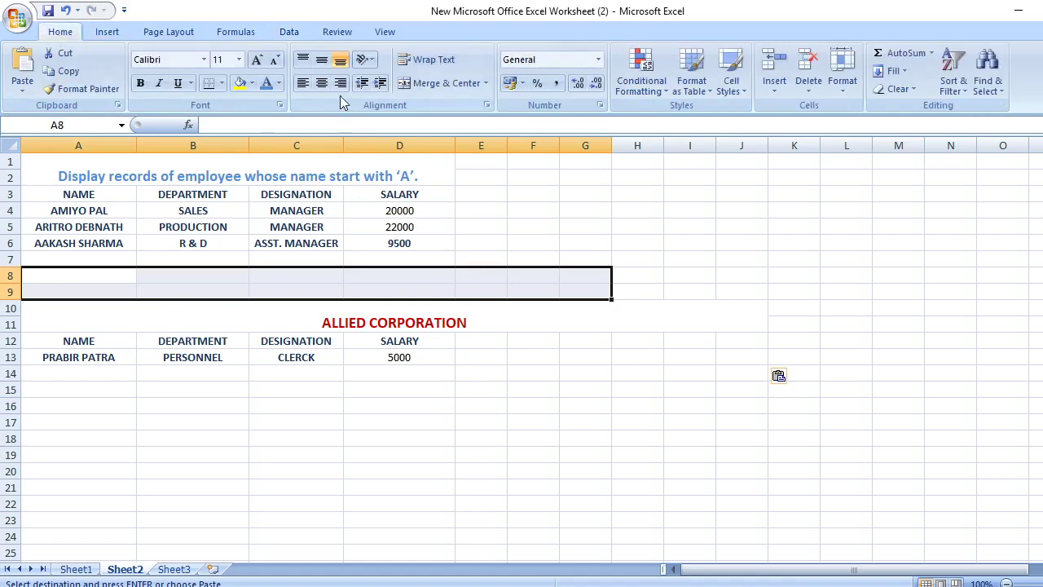
left_click(322, 84)
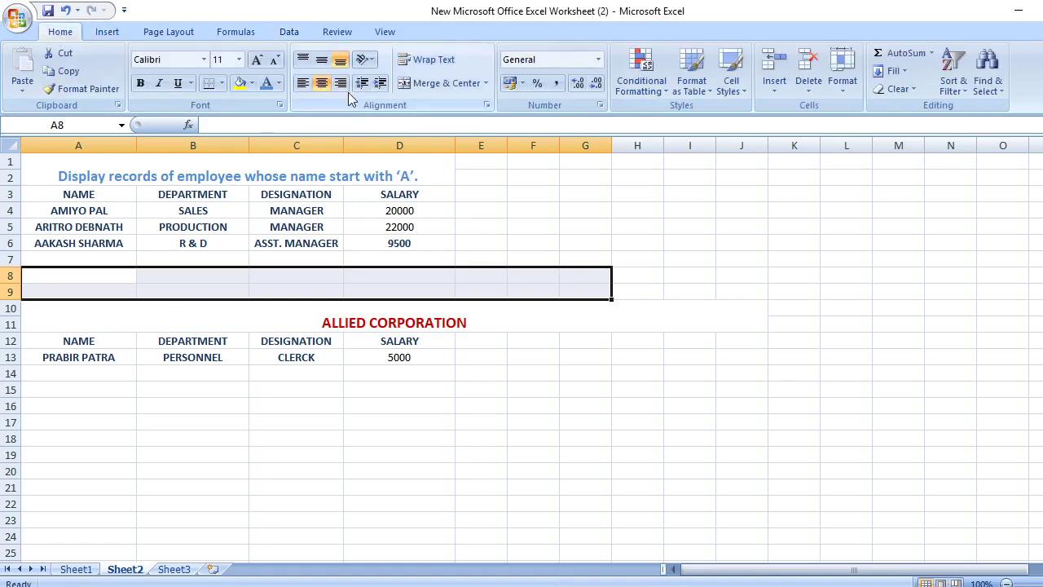
left_click(440, 85)
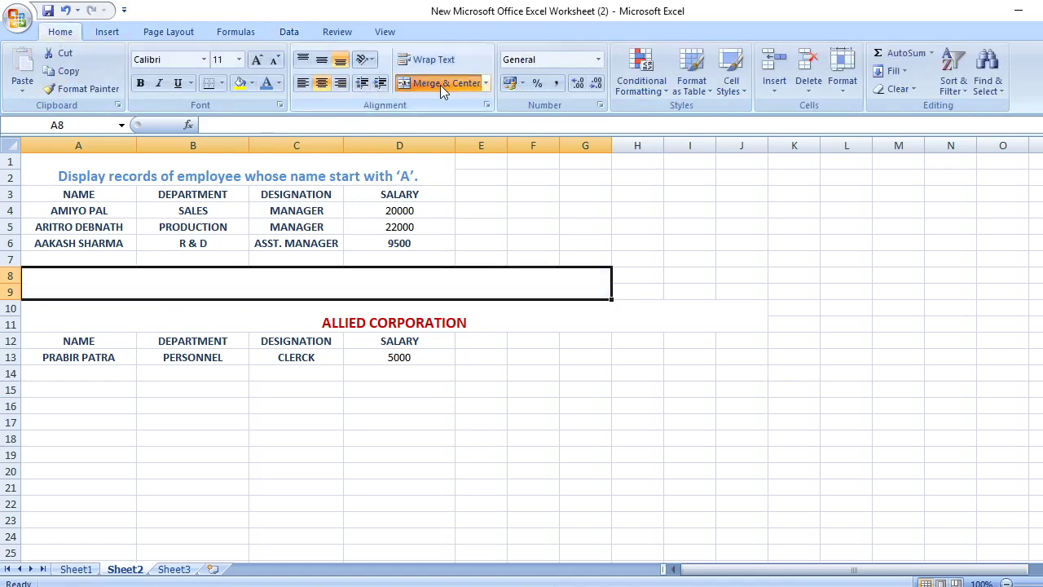
double_click(413, 291)
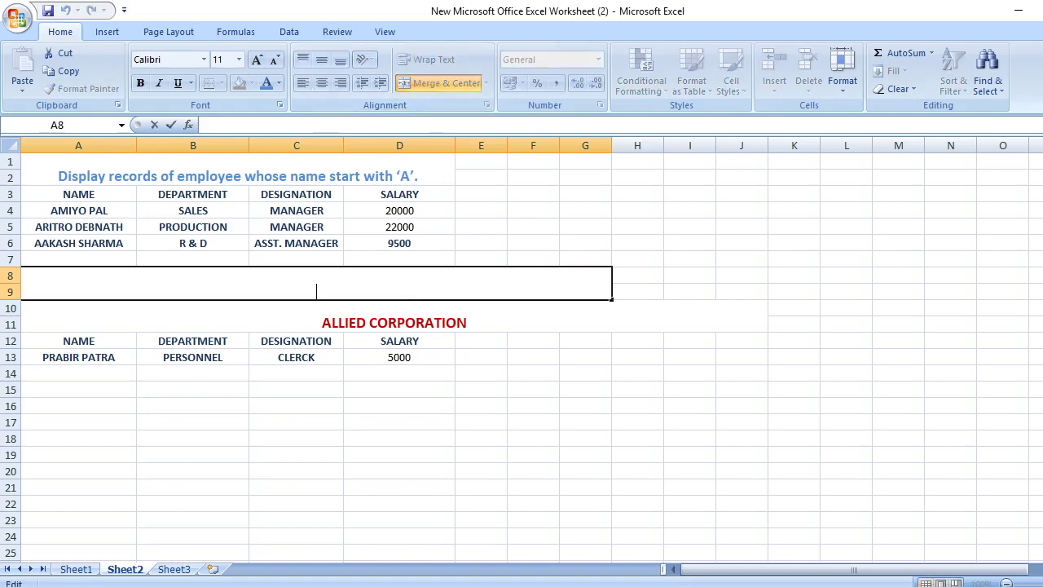
Copy question i) about Personnel employees with salary less than or equal to 8000 from Word
key("alt+Tab")
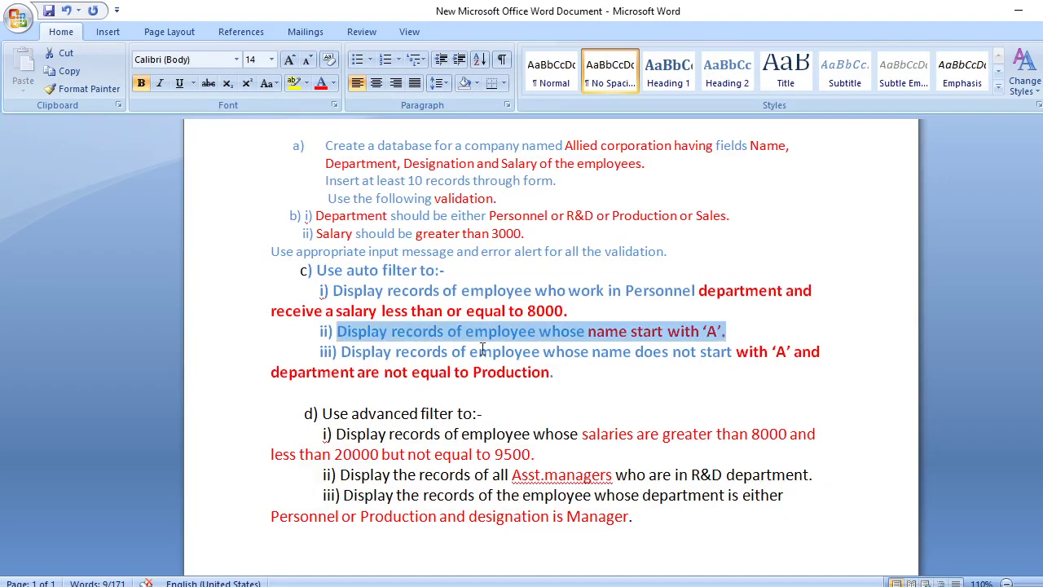
left_click(341, 289)
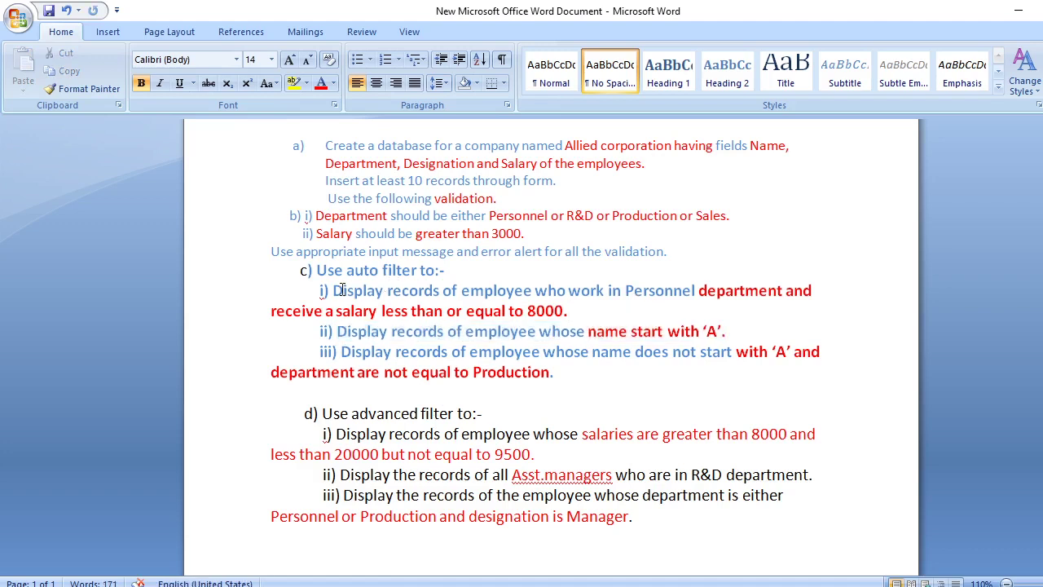
left_click_drag(332, 290, 570, 309)
right_click(514, 312)
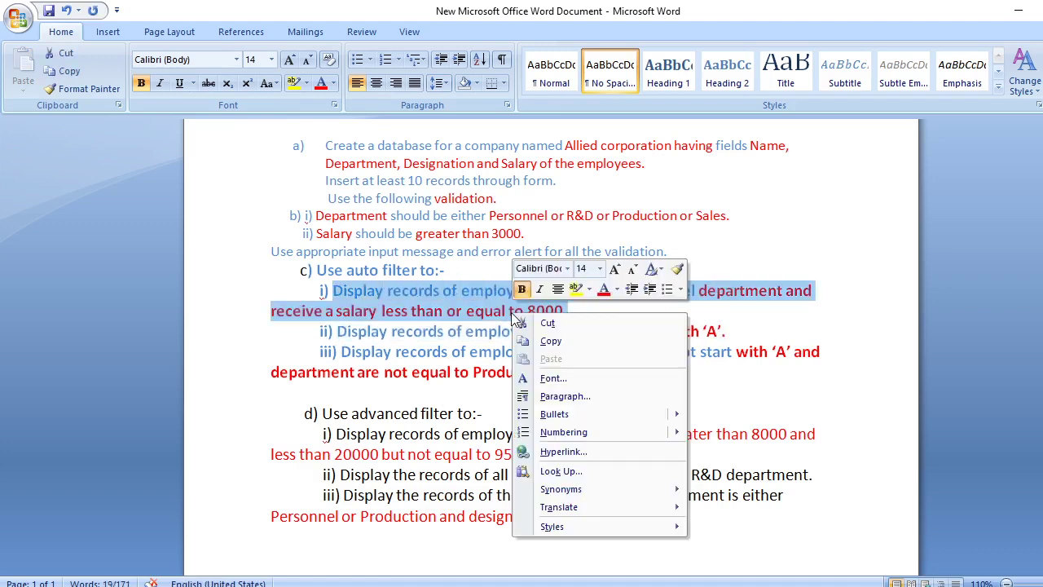
left_click(562, 342)
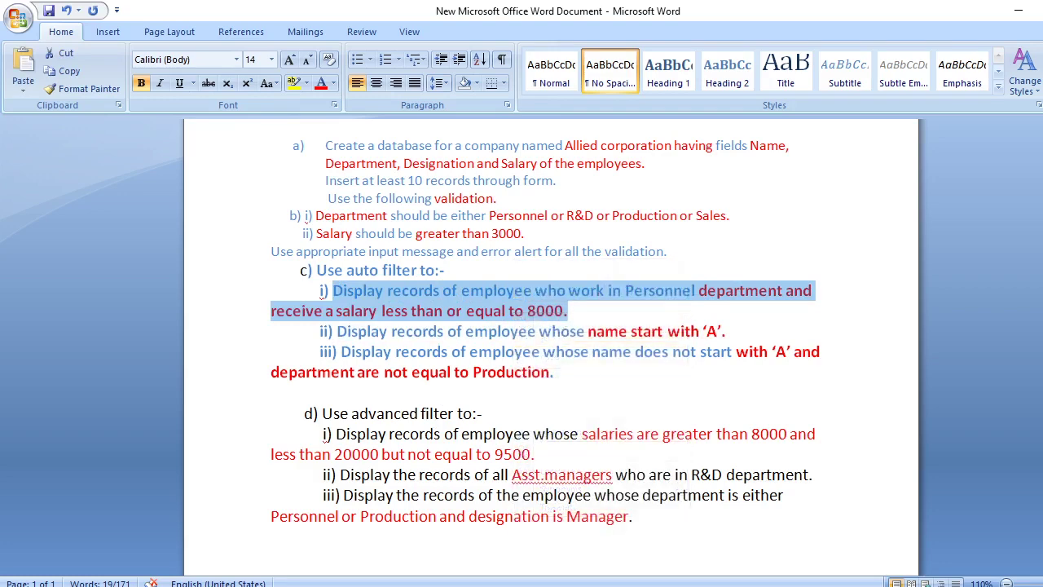
key("alt+Tab")
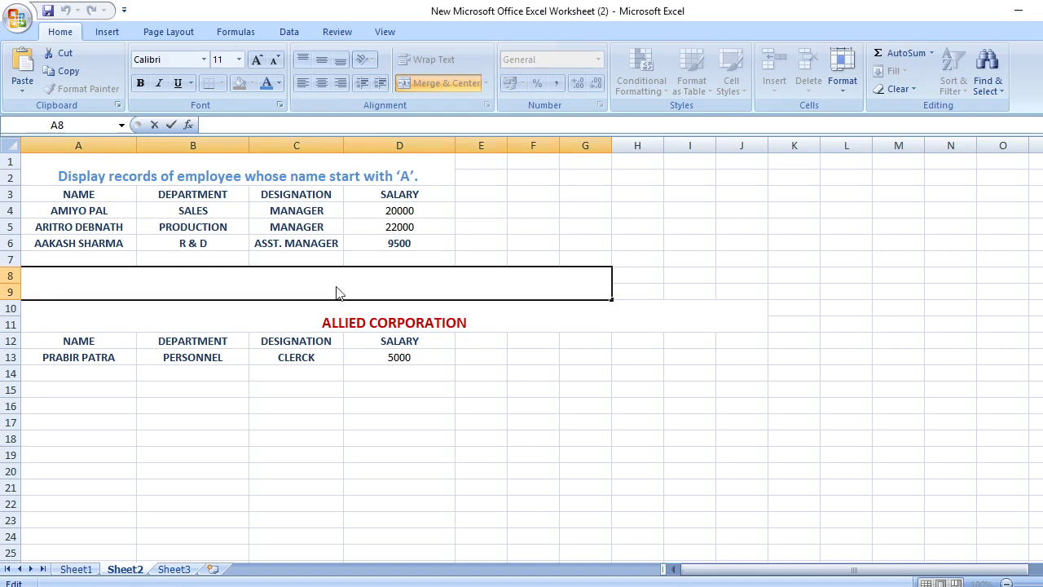
Paste the copied question into the merged heading cell A8
right_click(338, 293)
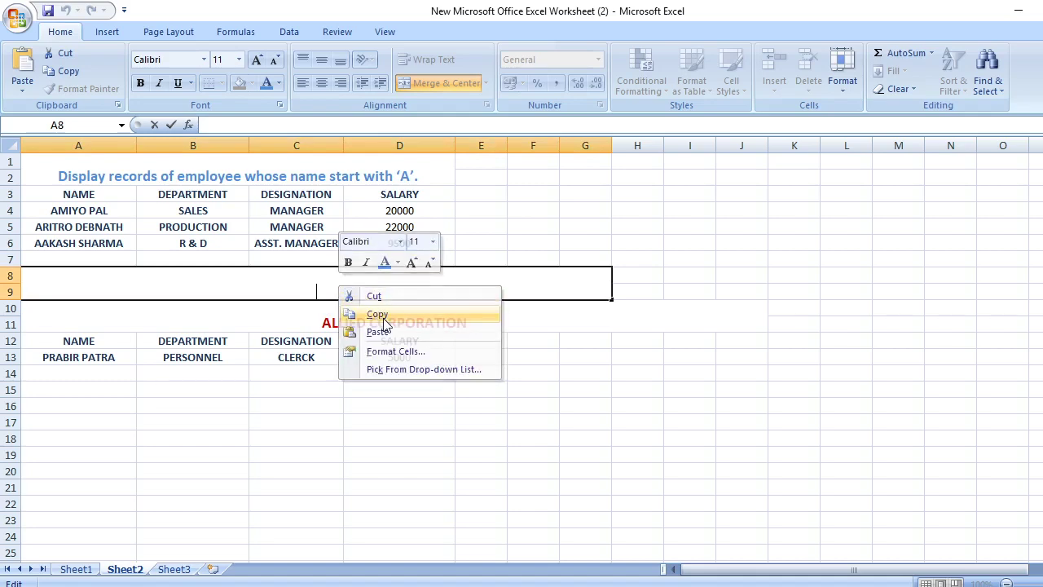
left_click(384, 321)
right_click(338, 278)
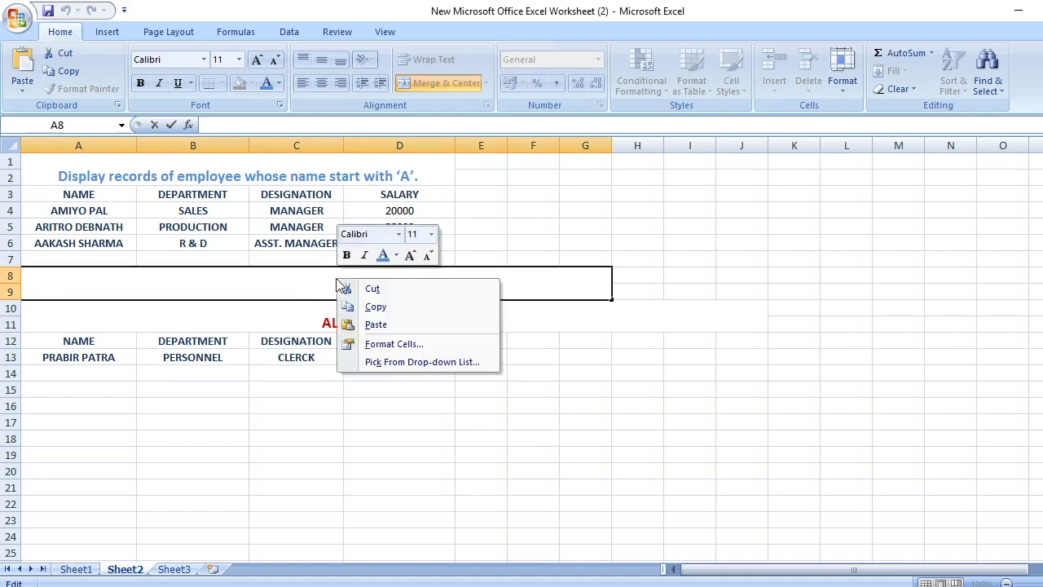
left_click(389, 320)
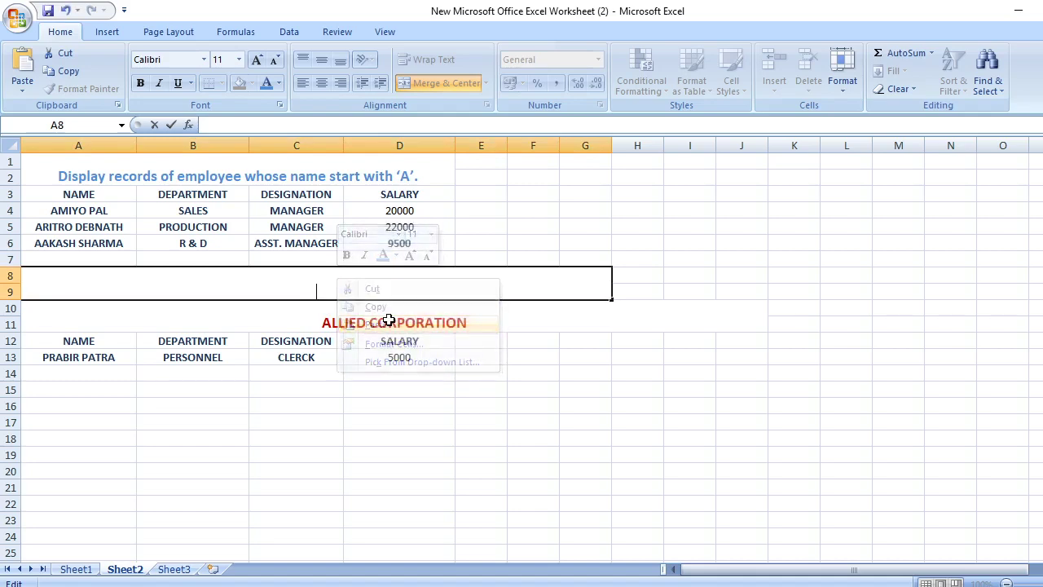
right_click(187, 287)
left_click(242, 331)
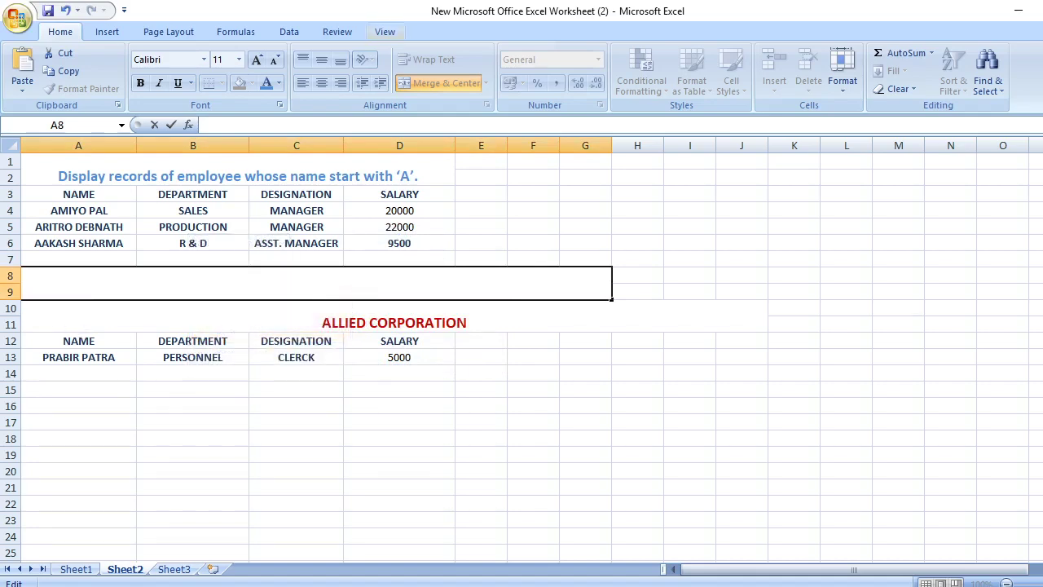
Recopy the Personnel salary question from Word, paste it into the heading cell, and select it
key("alt+Tab")
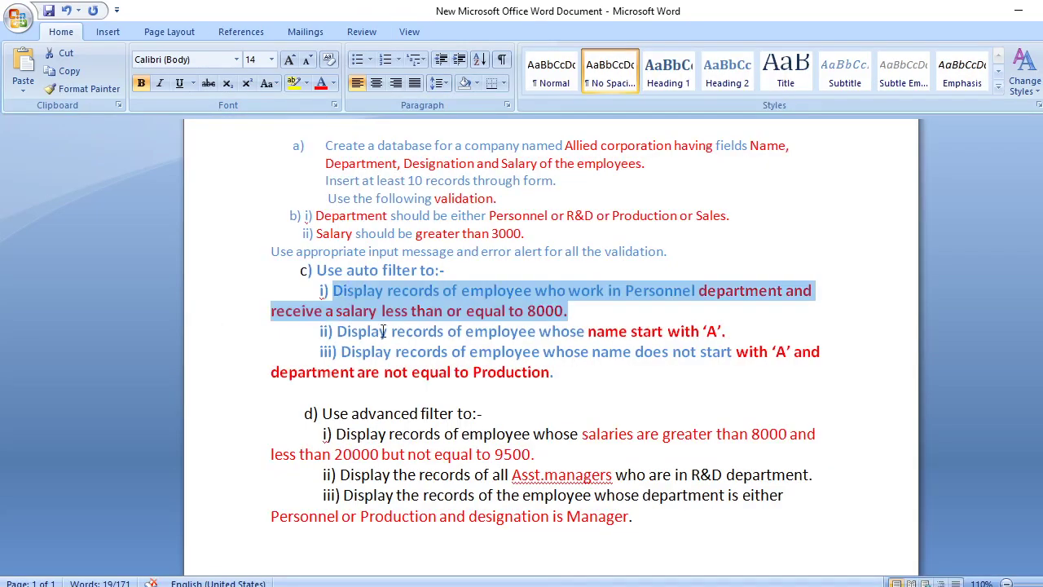
right_click(510, 294)
left_click(550, 323)
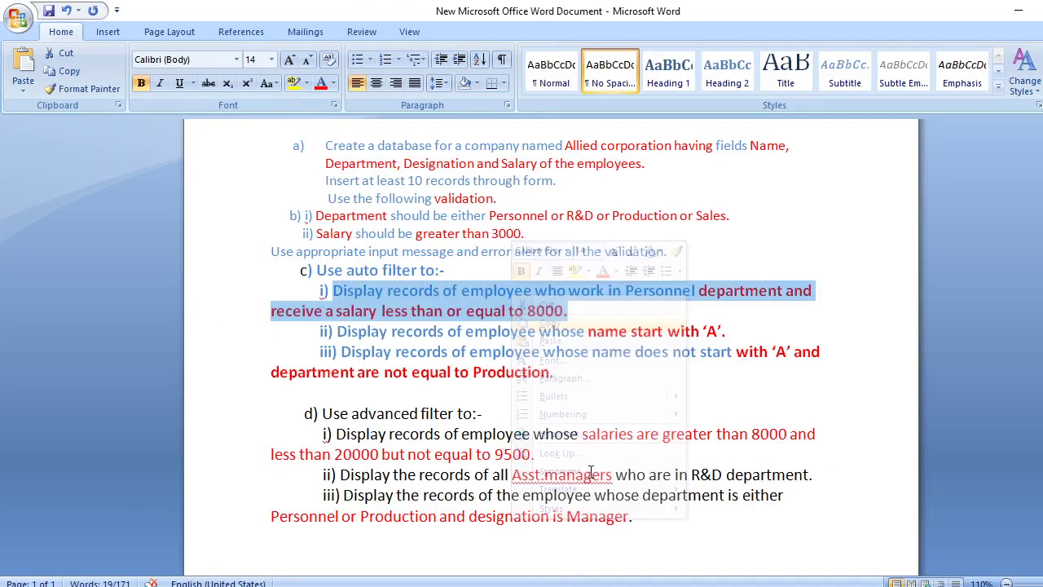
key("alt+Tab")
right_click(249, 282)
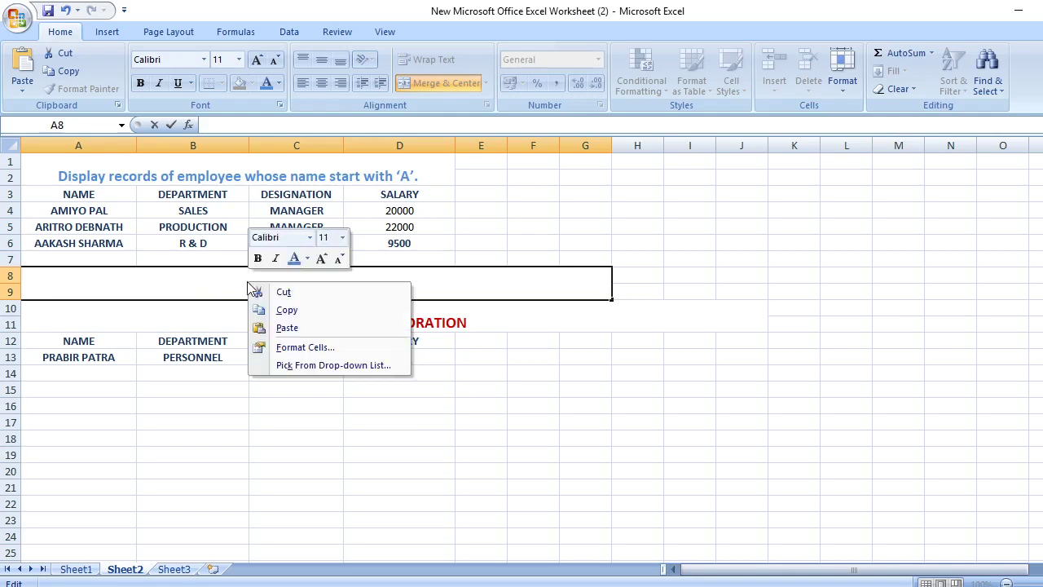
left_click(287, 328)
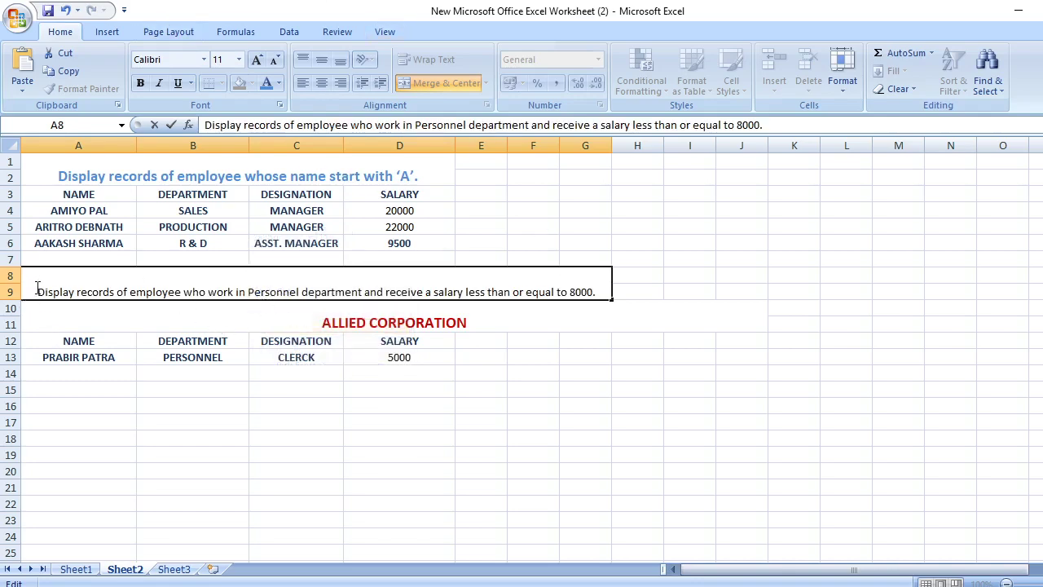
left_click_drag(35, 292, 604, 292)
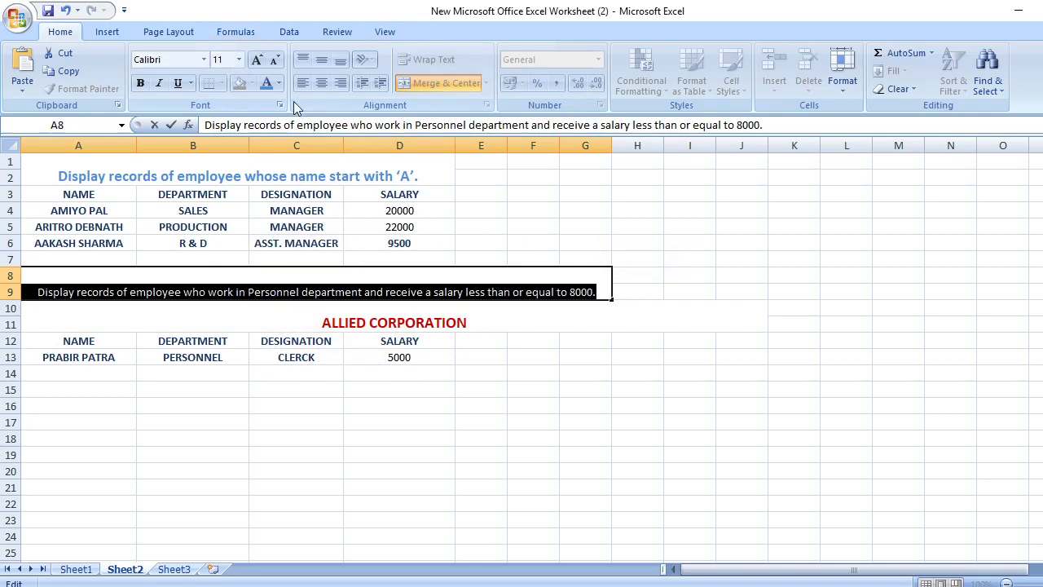
Colour the Personnel salary heading blue and make its text bold
left_click(268, 83)
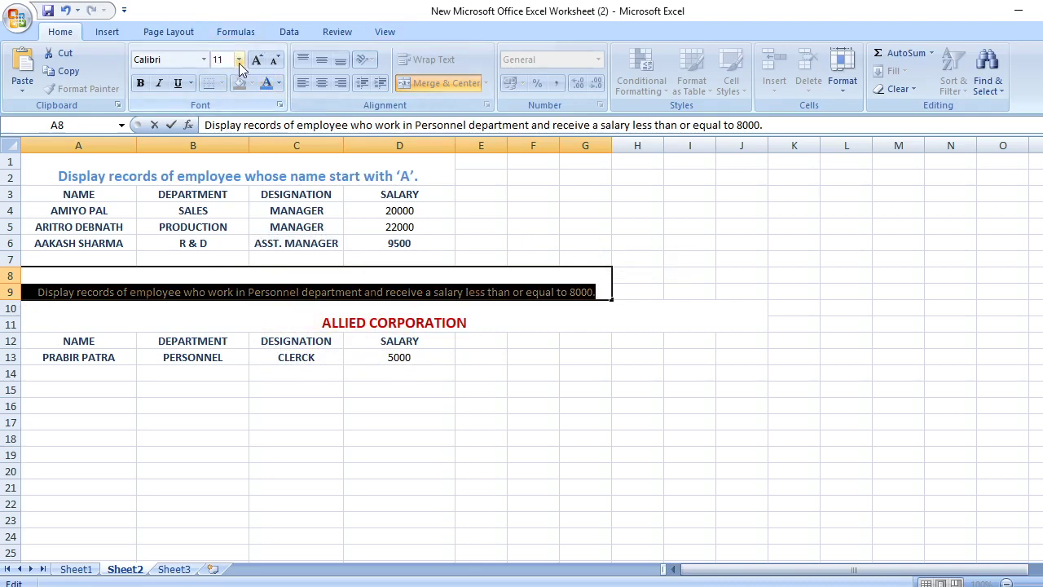
left_click(479, 277)
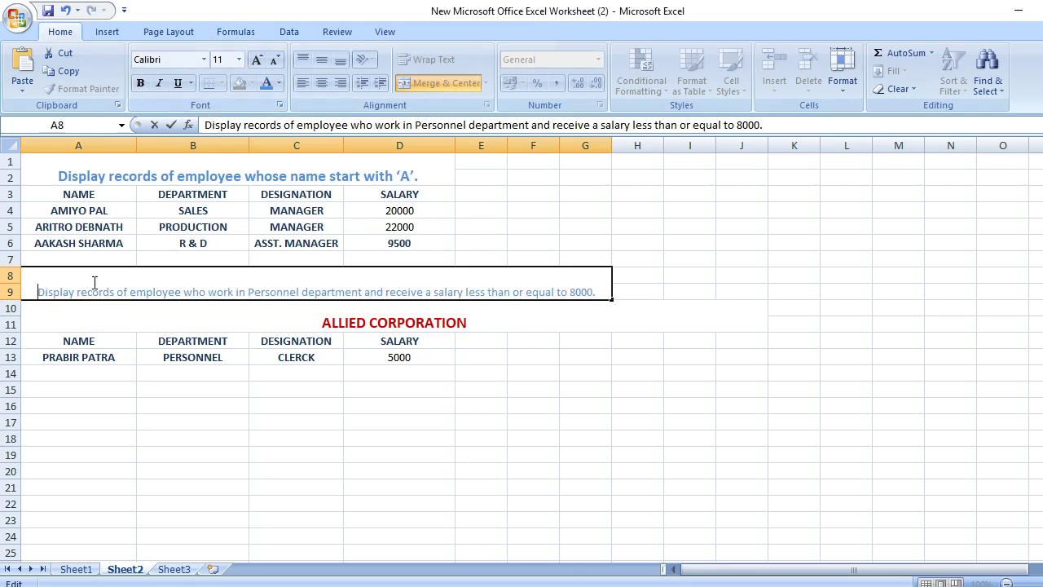
left_click_drag(32, 287, 599, 292)
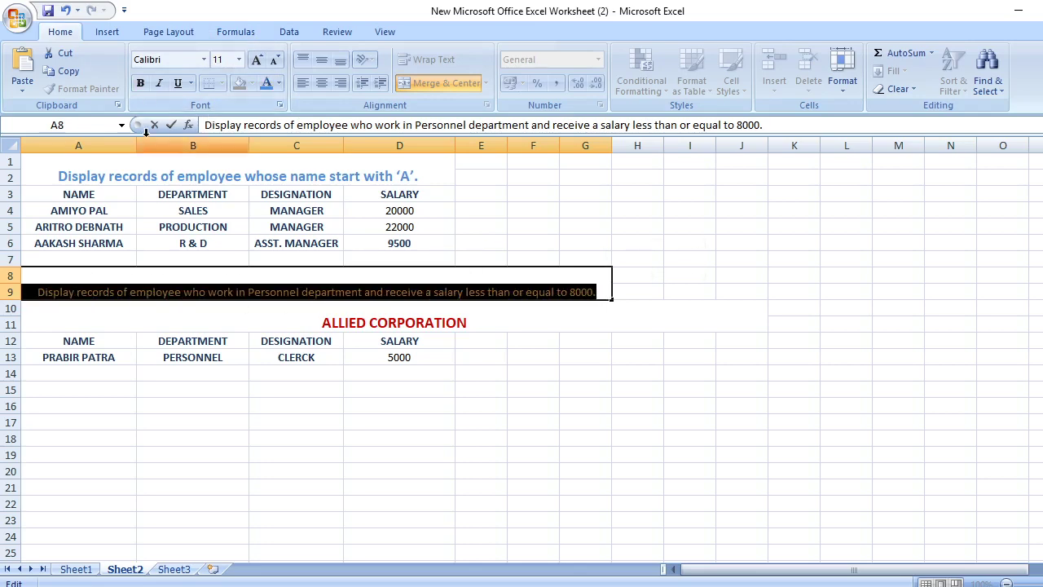
left_click(140, 85)
left_click(370, 275)
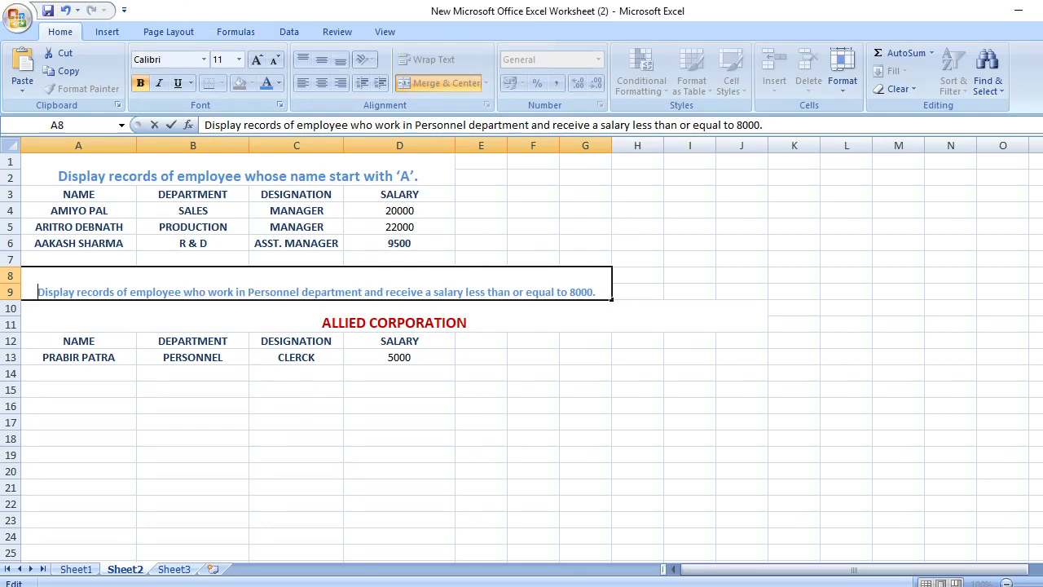
left_click(48, 10)
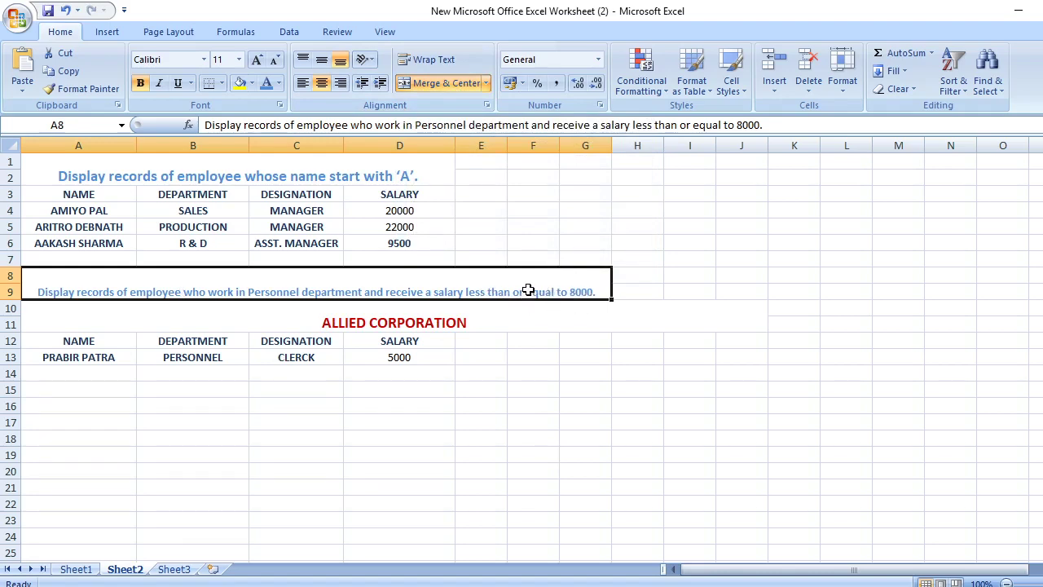
Replace the words 'less than or equal to' in the heading with '<=' before 8000
double_click(526, 291)
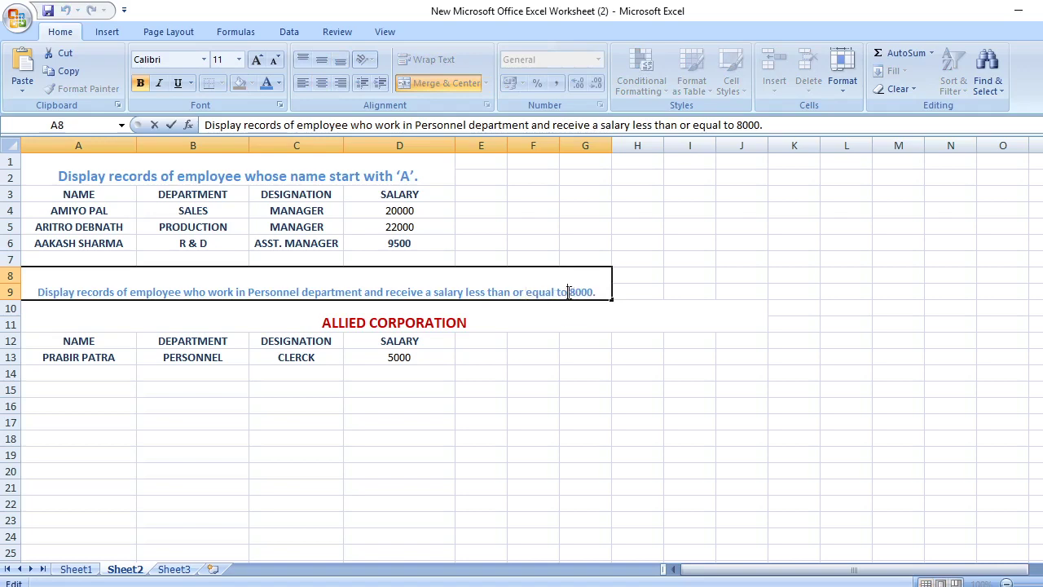
key("BackSpace")
key("BackSpace")
key("BackSpace")
key("BackSpace")
key("BackSpace")
key("BackSpace")
key("BackSpace")
key("BackSpace")
key("BackSpace")
key("BackSpace")
key("BackSpace")
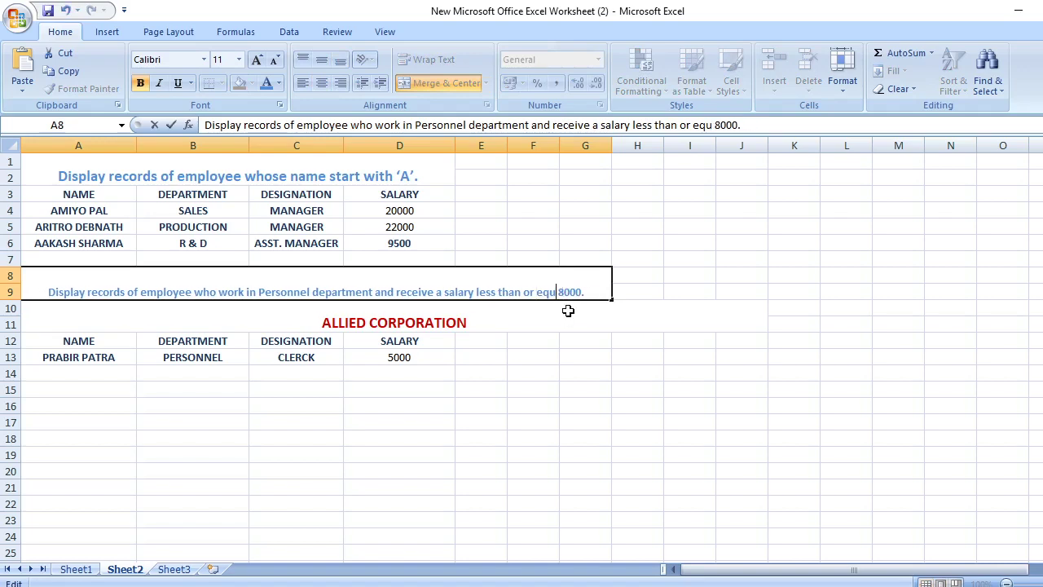
key("BackSpace")
key("BackSpace")
key("BackSpace")
key("BackSpace")
key("BackSpace")
key("BackSpace")
key("BackSpace")
key("BackSpace")
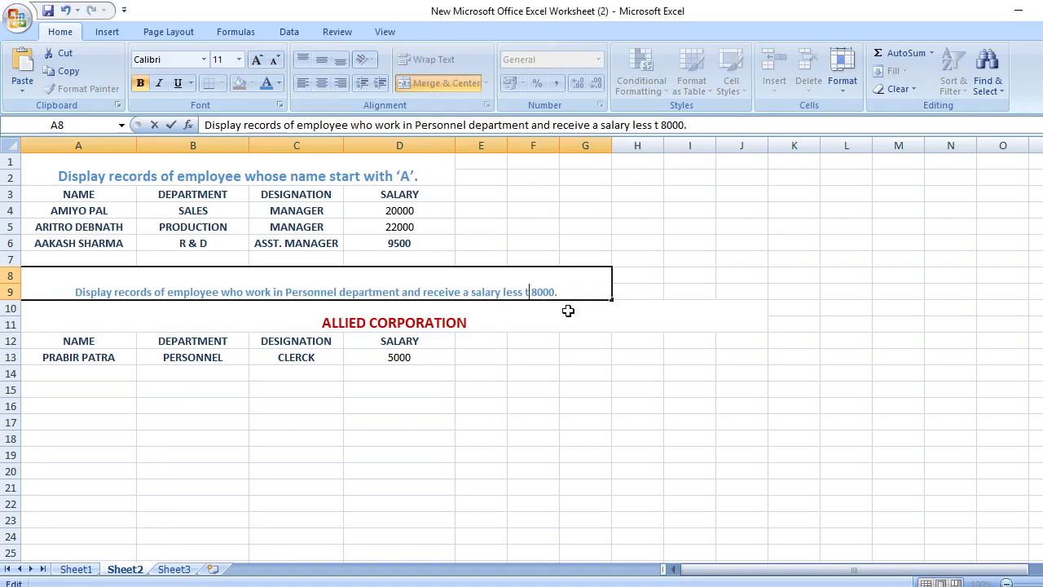
key("BackSpace")
key("BackSpace")
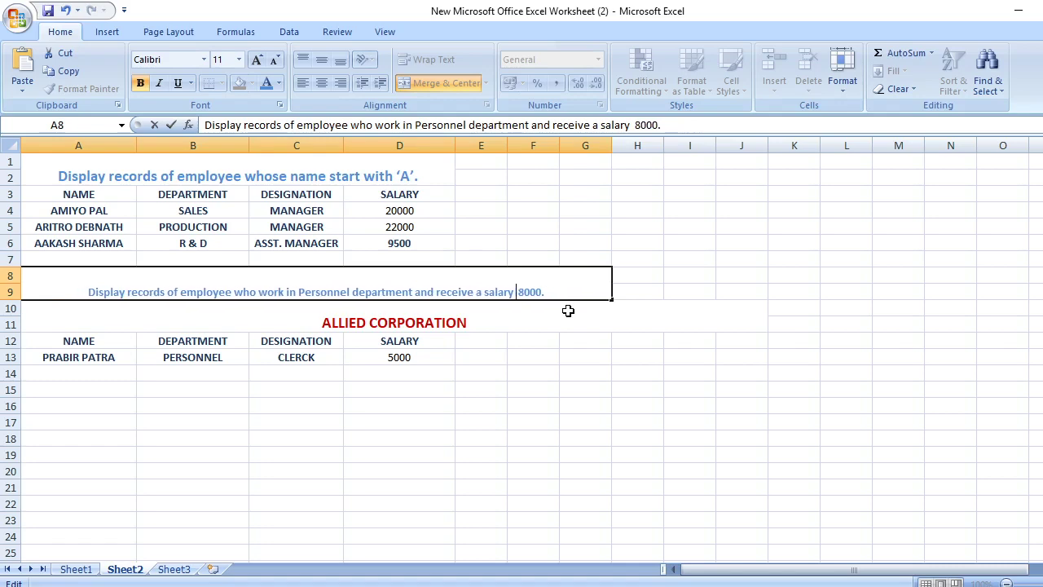
type(">")
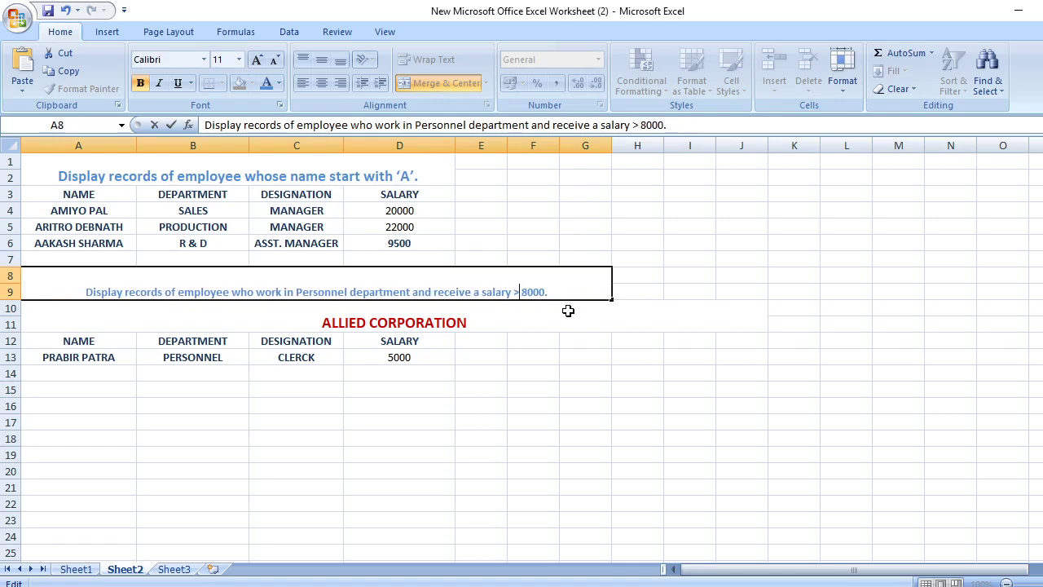
key("BackSpace")
type("<=")
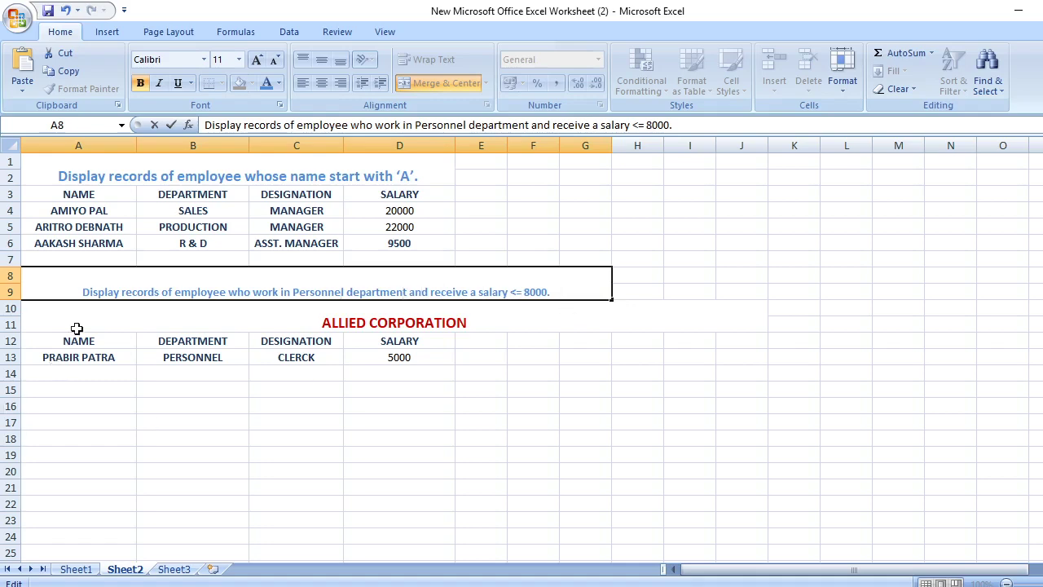
Set the heading text to font size 14 and commit the edit
left_click_drag(84, 289, 582, 285)
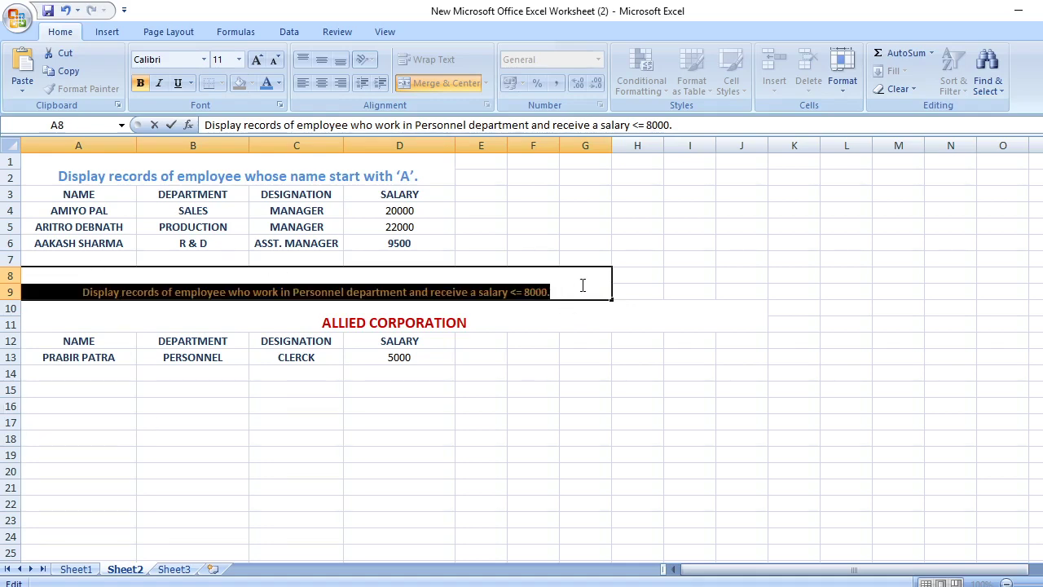
left_click(236, 67)
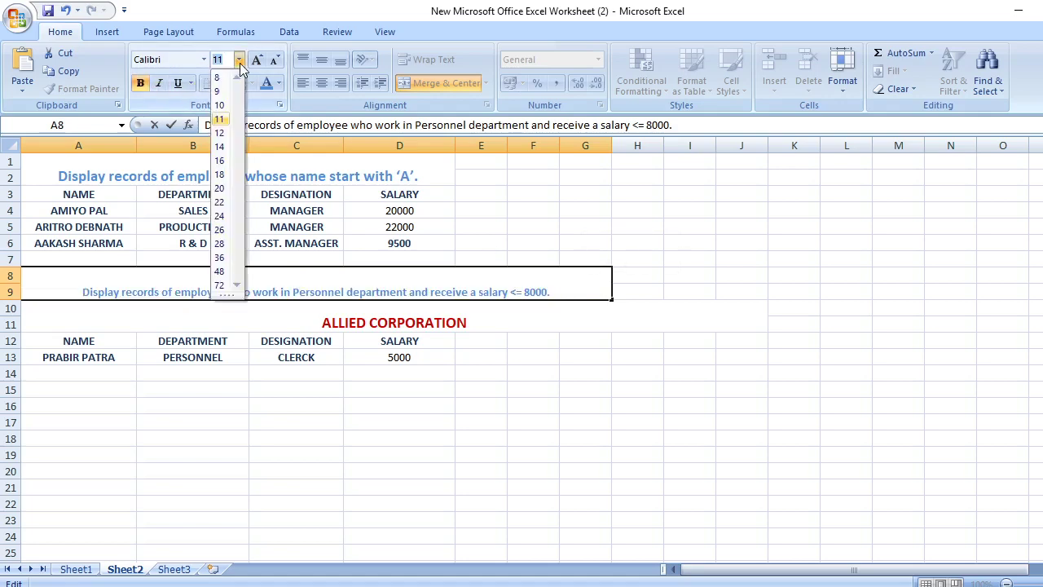
left_click(218, 140)
left_click(284, 314)
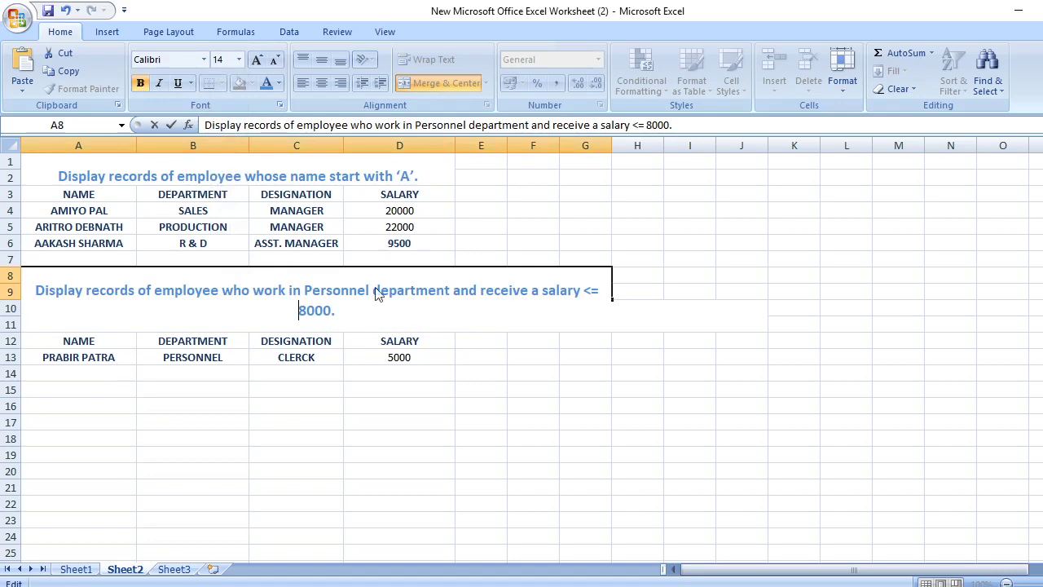
left_click(456, 294)
key("Return")
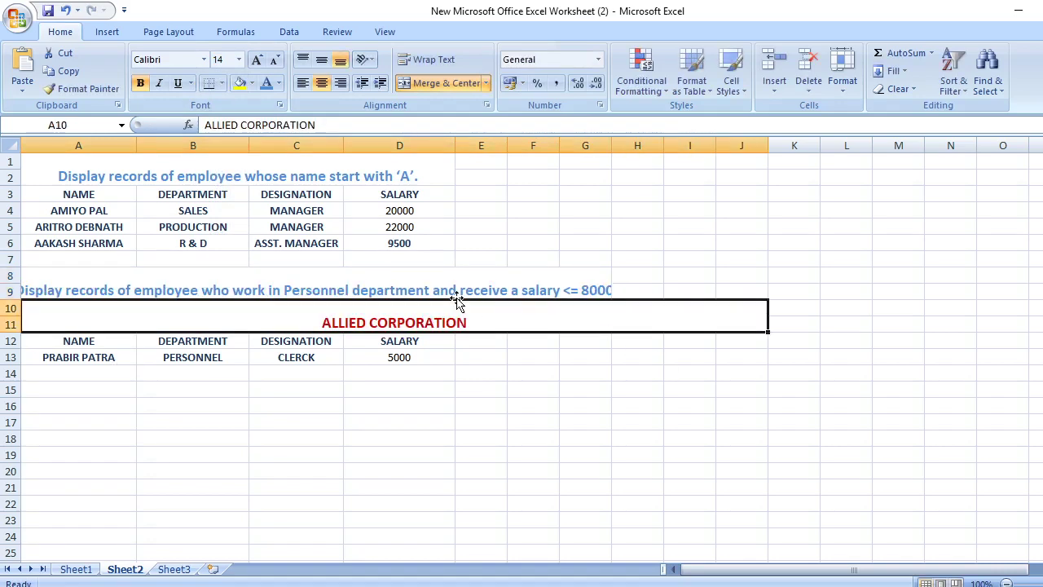
Widen column G so the heading shows fully through '<= 8000.'
left_click(562, 293)
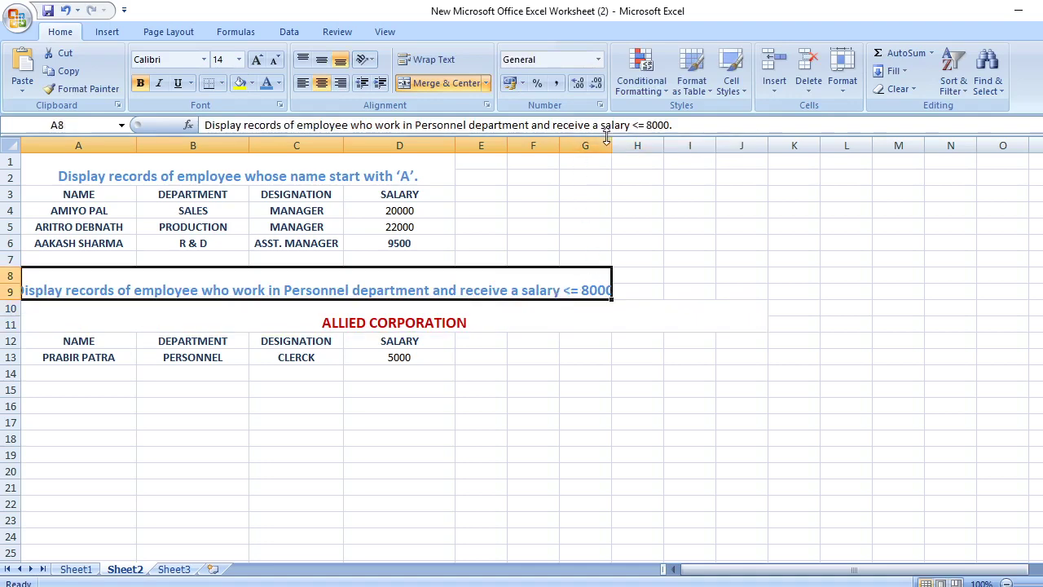
left_click(611, 166)
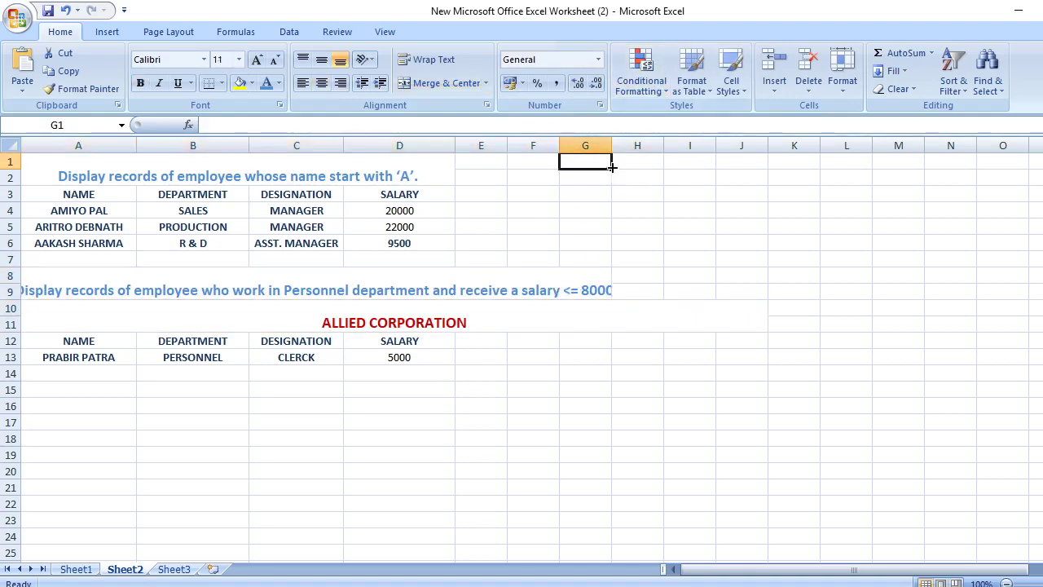
left_click_drag(610, 147, 632, 148)
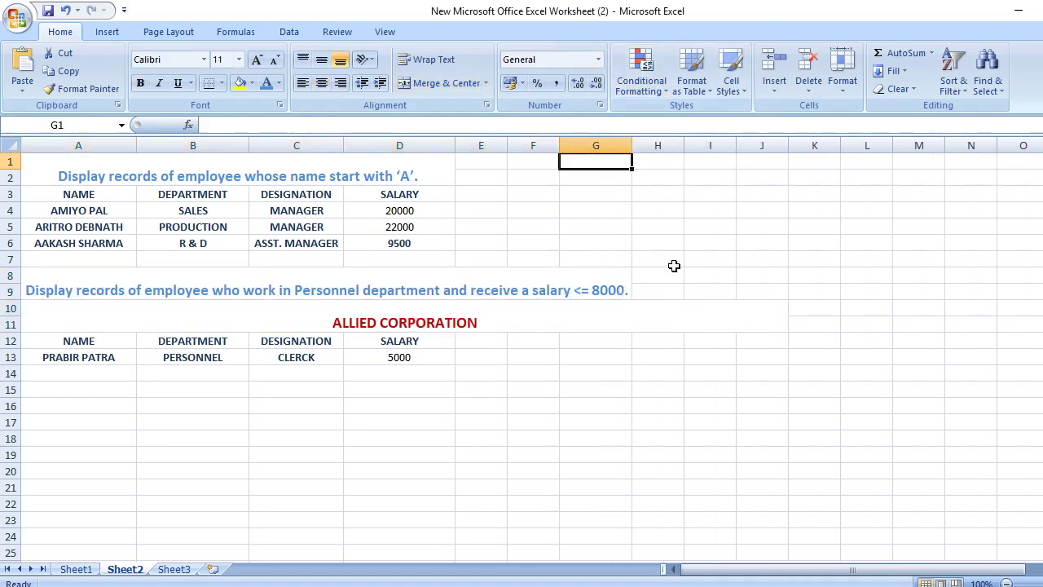
left_click(626, 295)
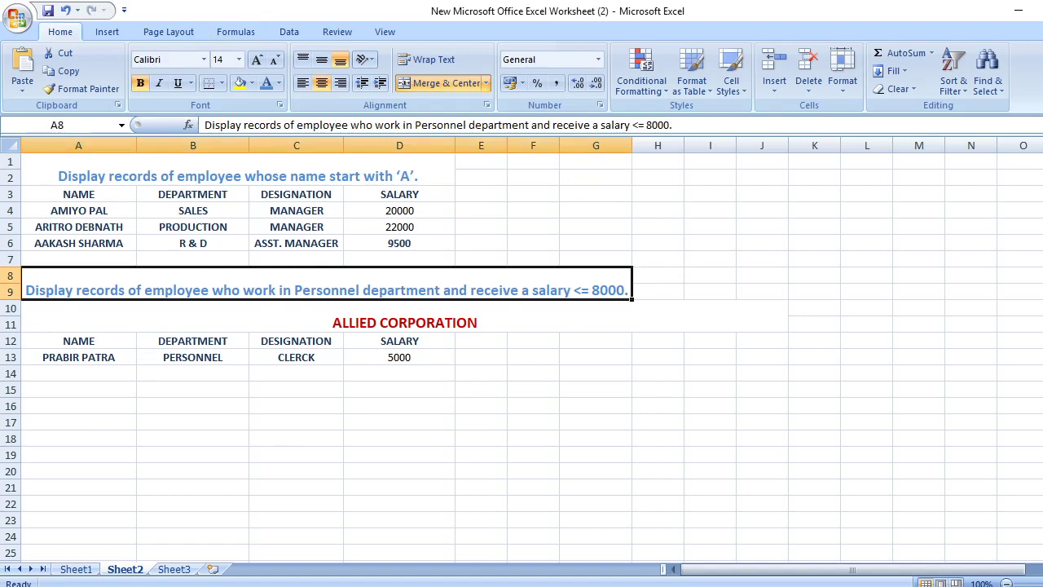
Bring the Word question document back to the front
mouse_move(540, 586)
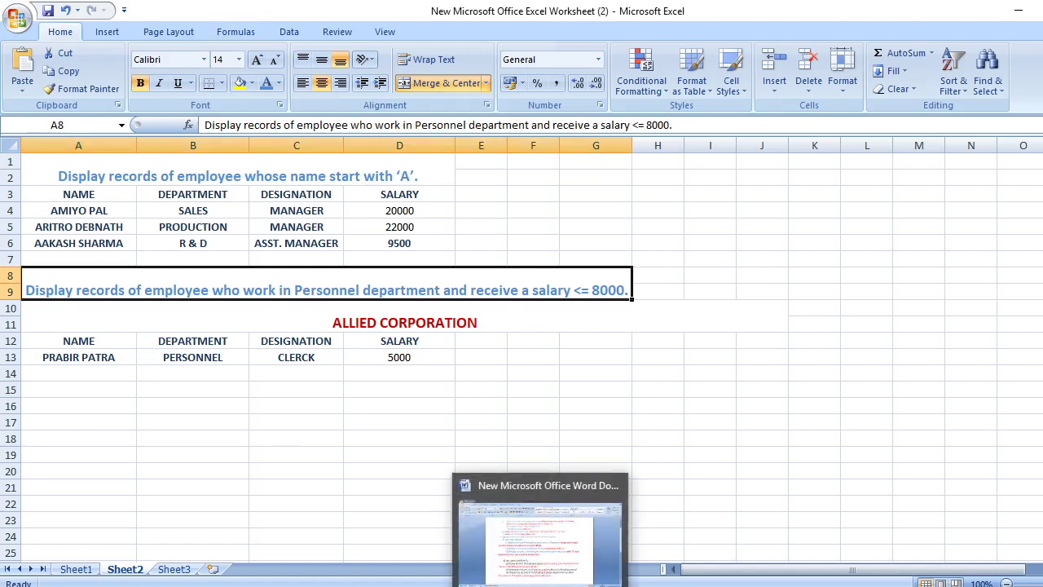
mouse_move(619, 585)
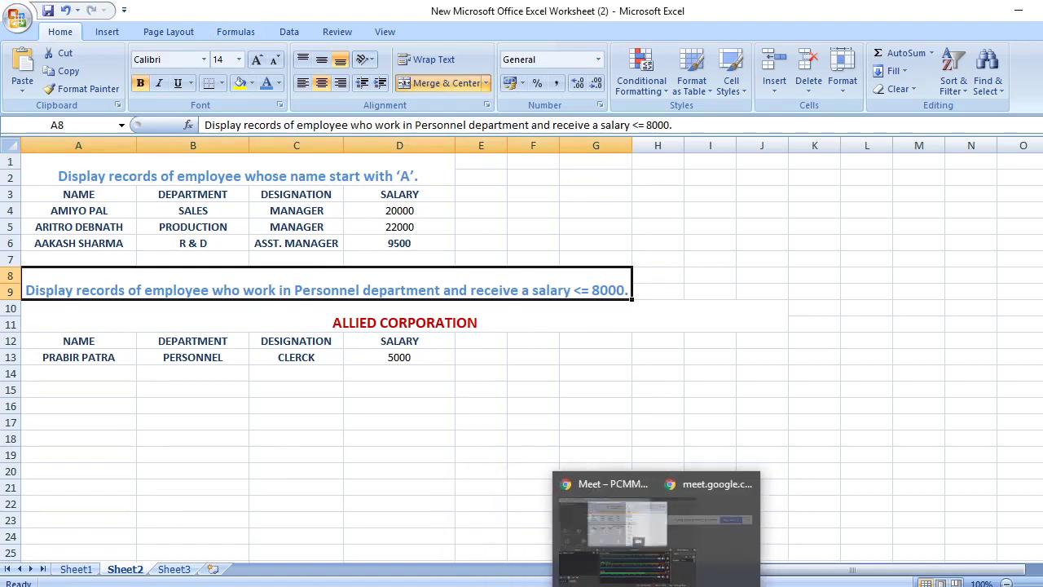
left_click(570, 583)
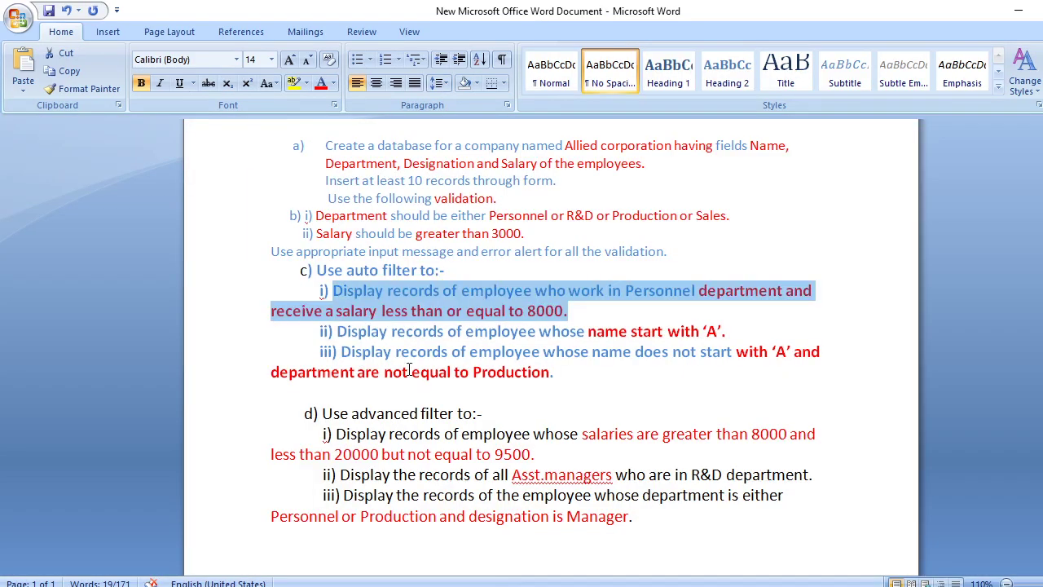
left_click(408, 392)
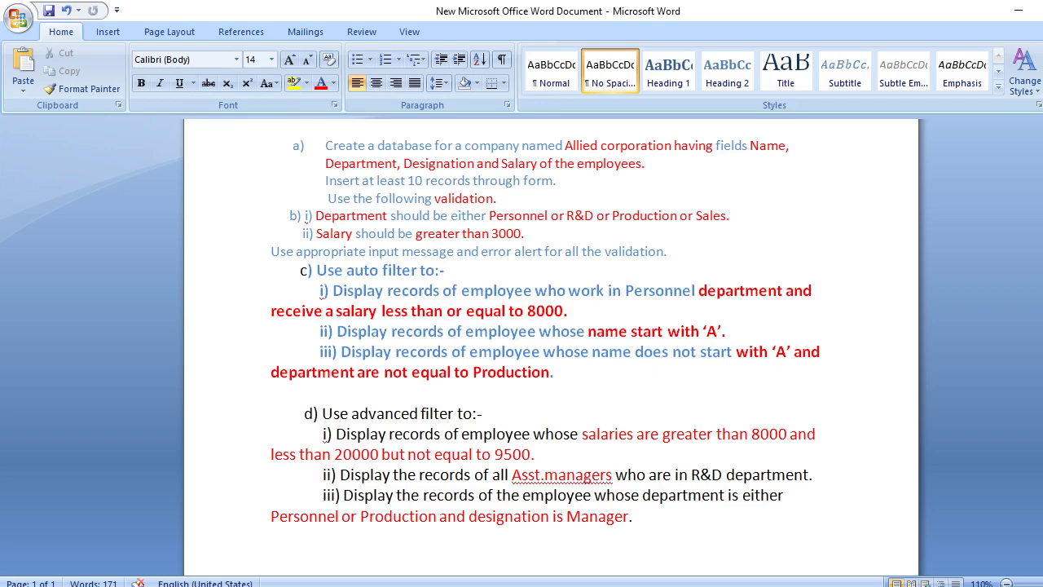
Return to the workbook's Sheet1 and switch off its existing filter so all rows show
key("alt+Tab")
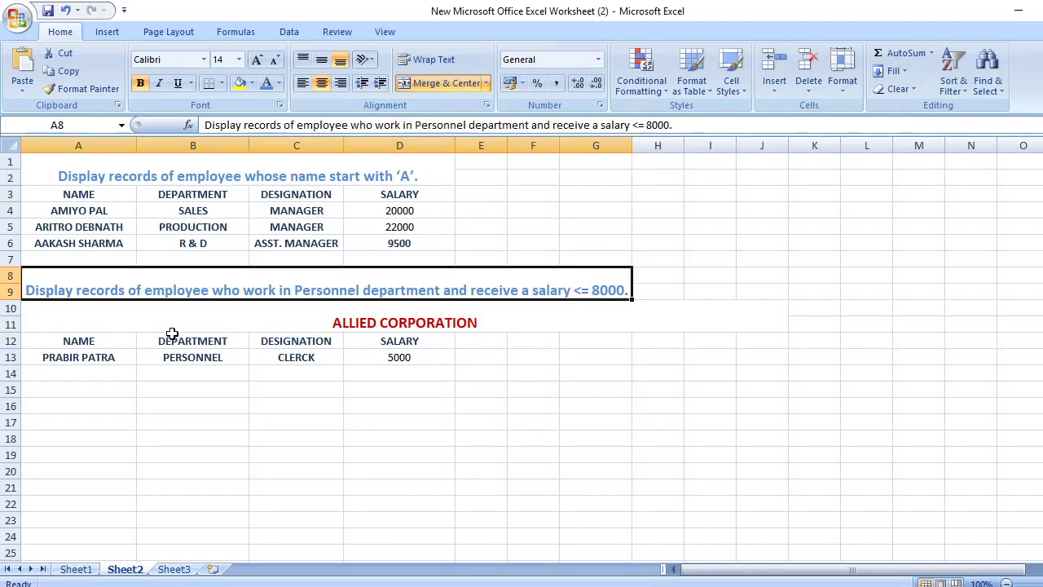
left_click(86, 572)
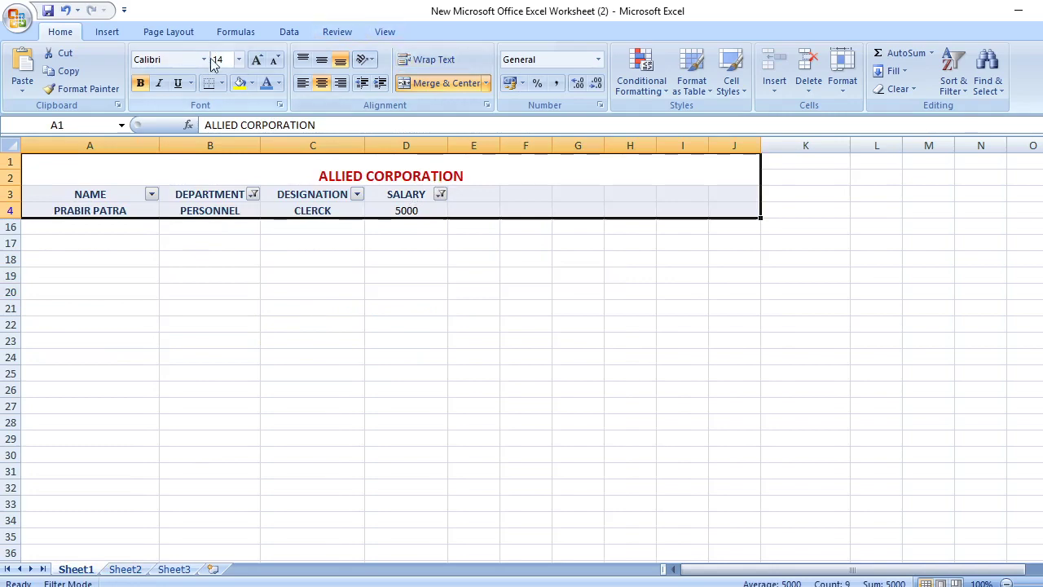
left_click(114, 31)
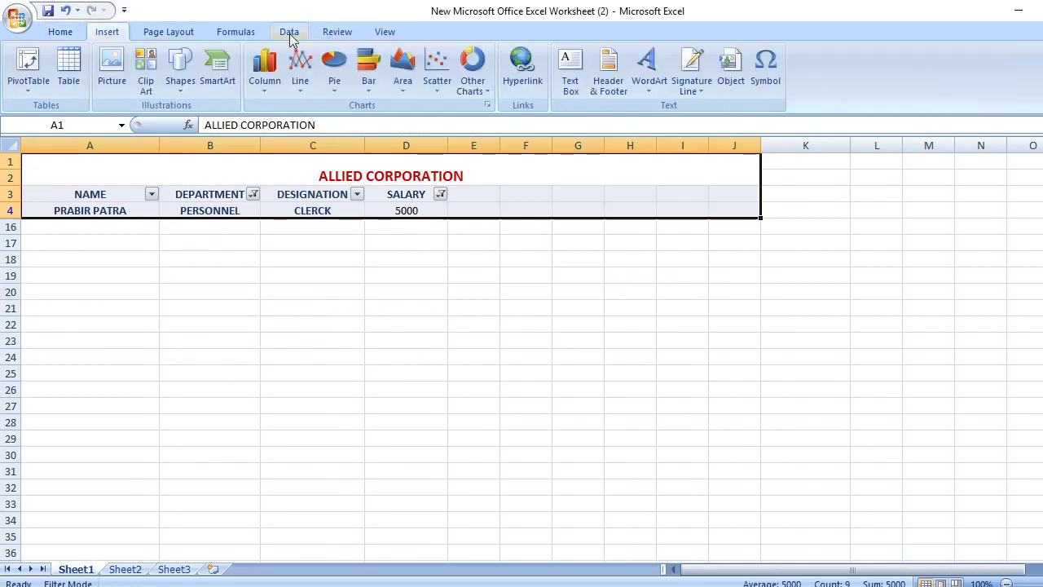
left_click(289, 31)
left_click(424, 75)
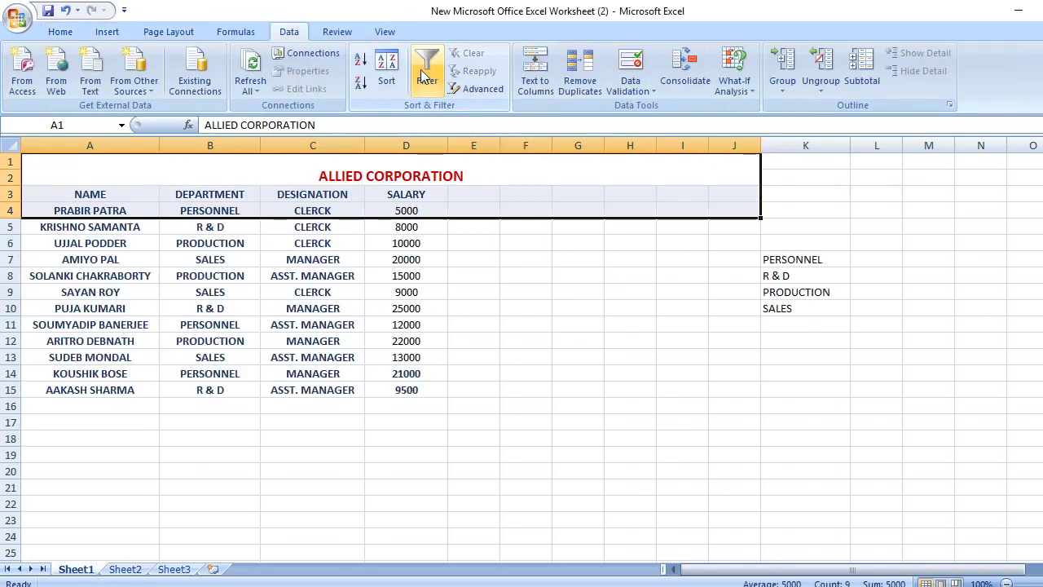
Select the employee table from NAME to the last salary and reapply AutoFilter to its headings
left_click(575, 343)
left_click_drag(65, 195, 405, 389)
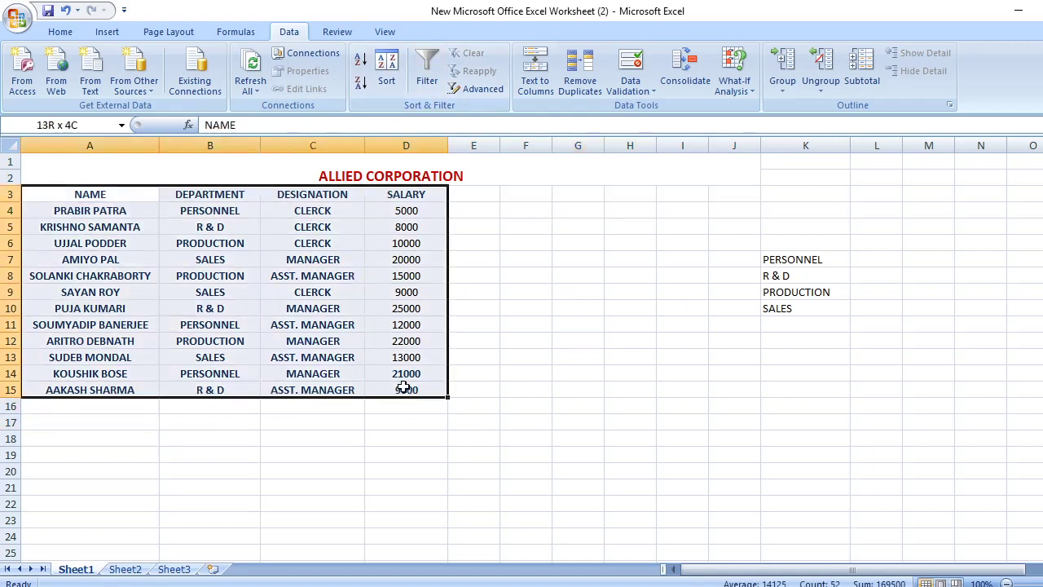
left_click(429, 77)
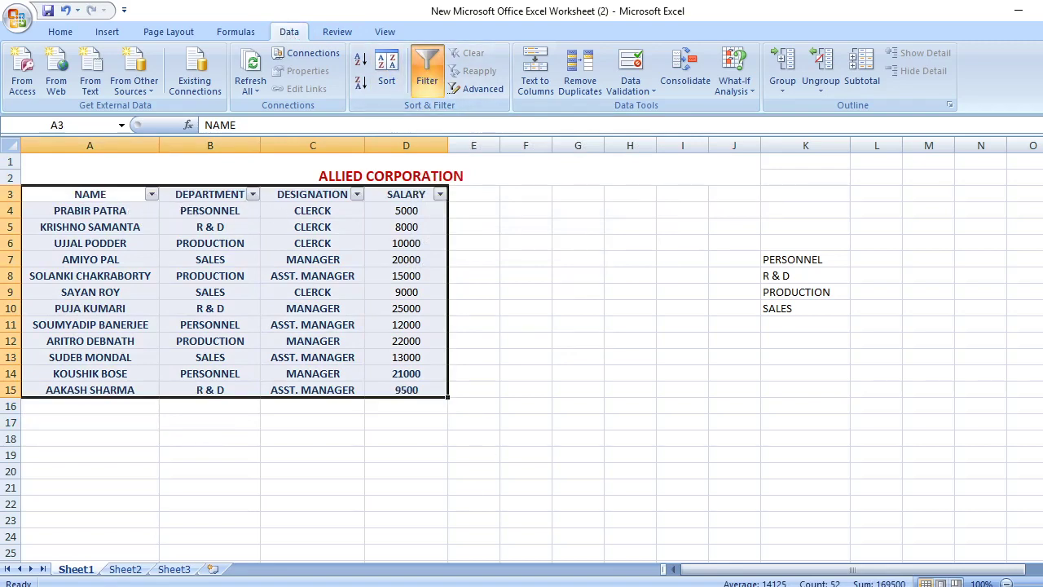
Add a NAME custom filter 'does not begin with' A, leaving 9 of 12 records, then return to Word
left_click(151, 195)
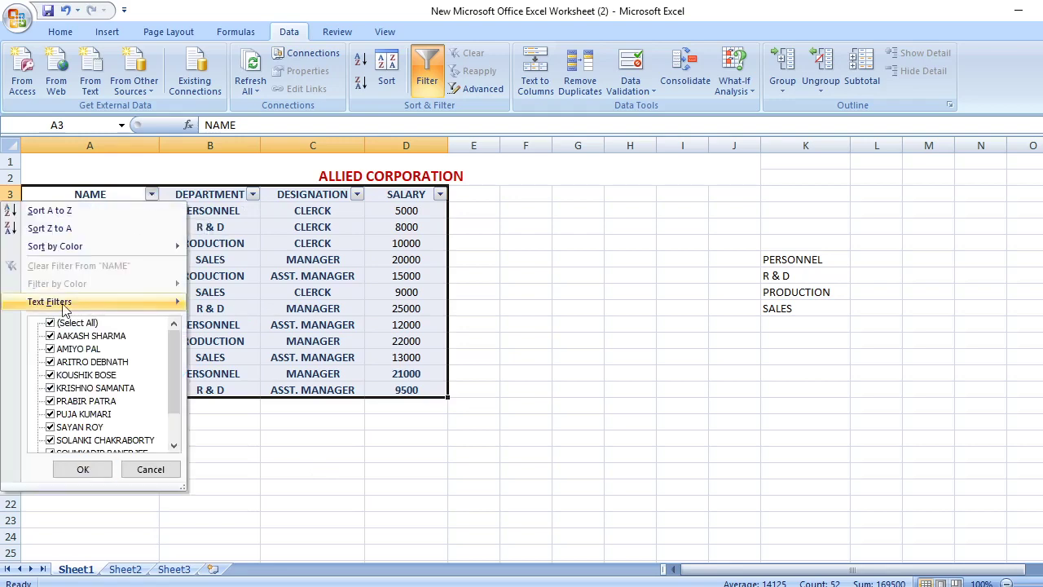
left_click(79, 324)
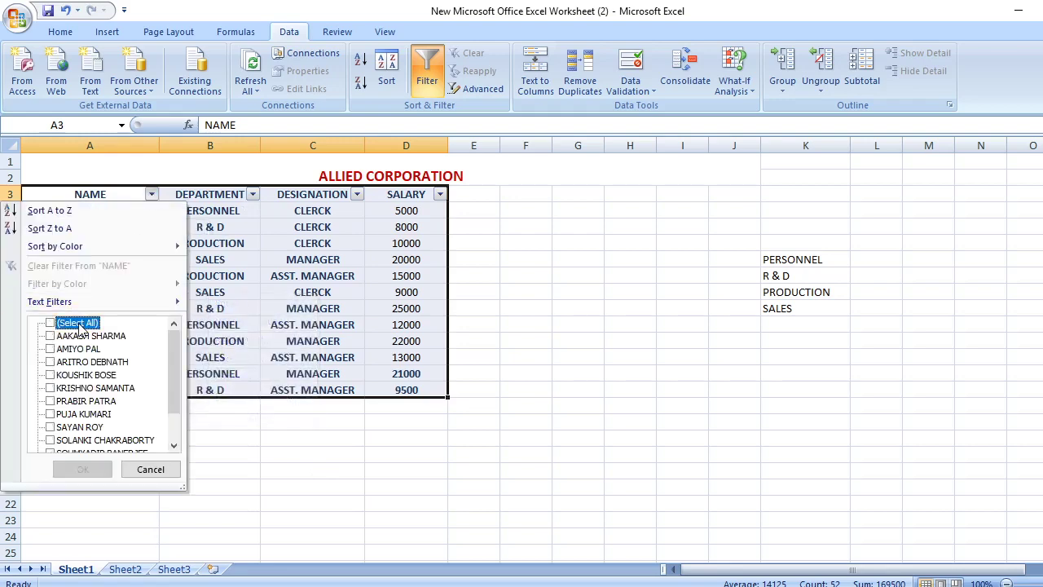
mouse_move(130, 301)
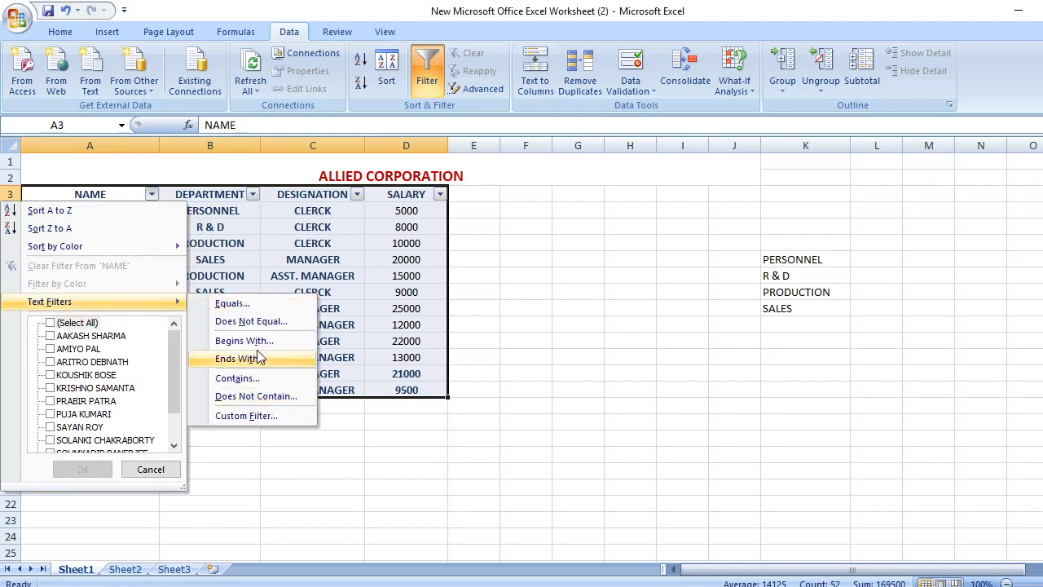
left_click(270, 416)
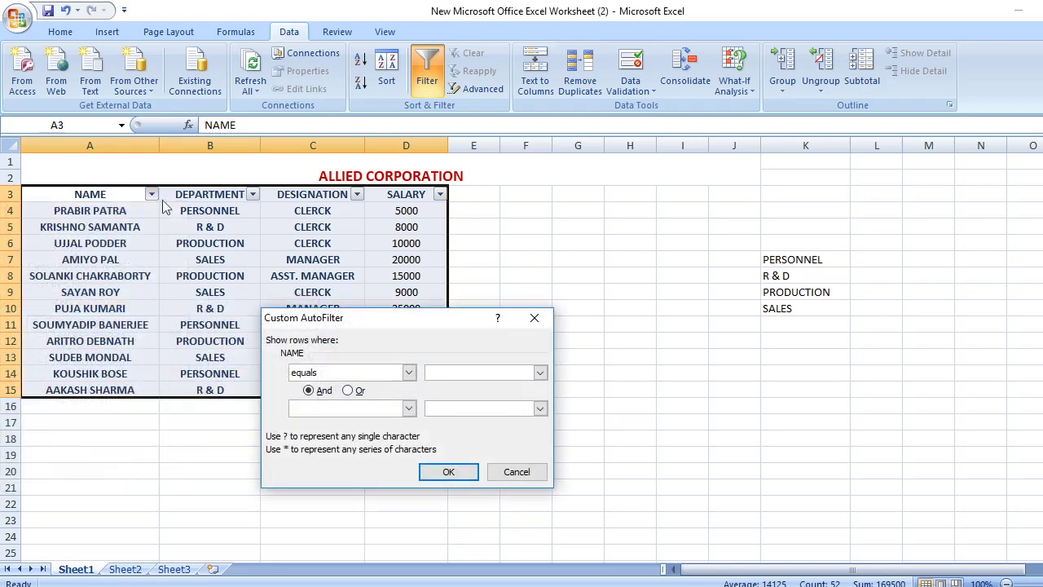
left_click(408, 373)
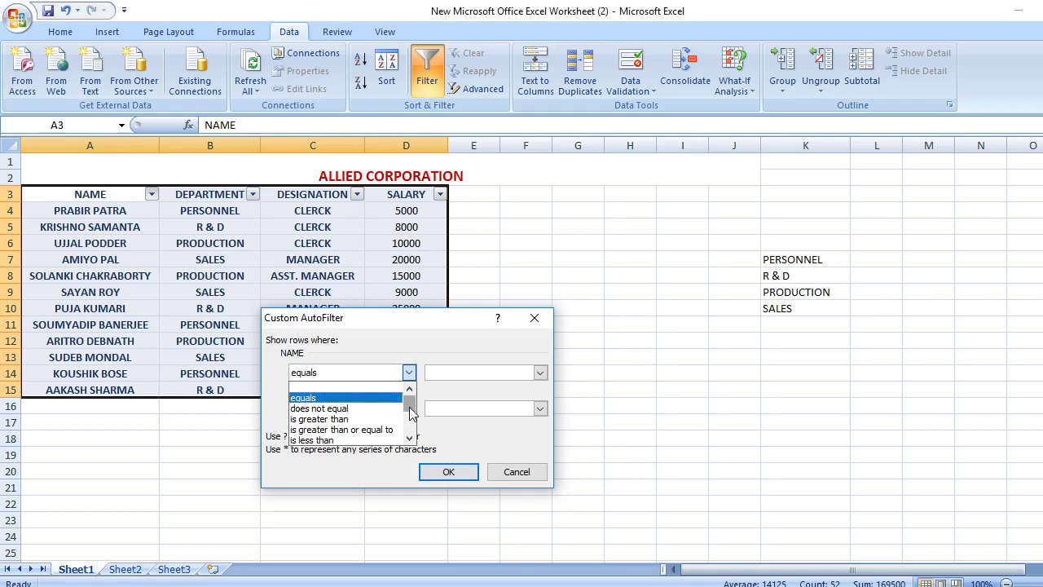
left_click_drag(412, 414, 412, 423)
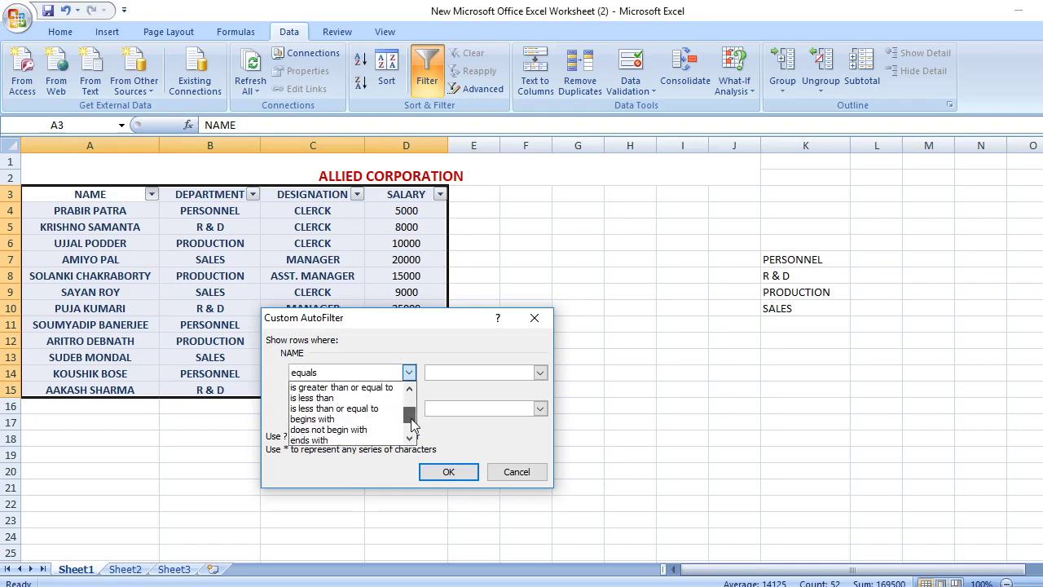
left_click(352, 429)
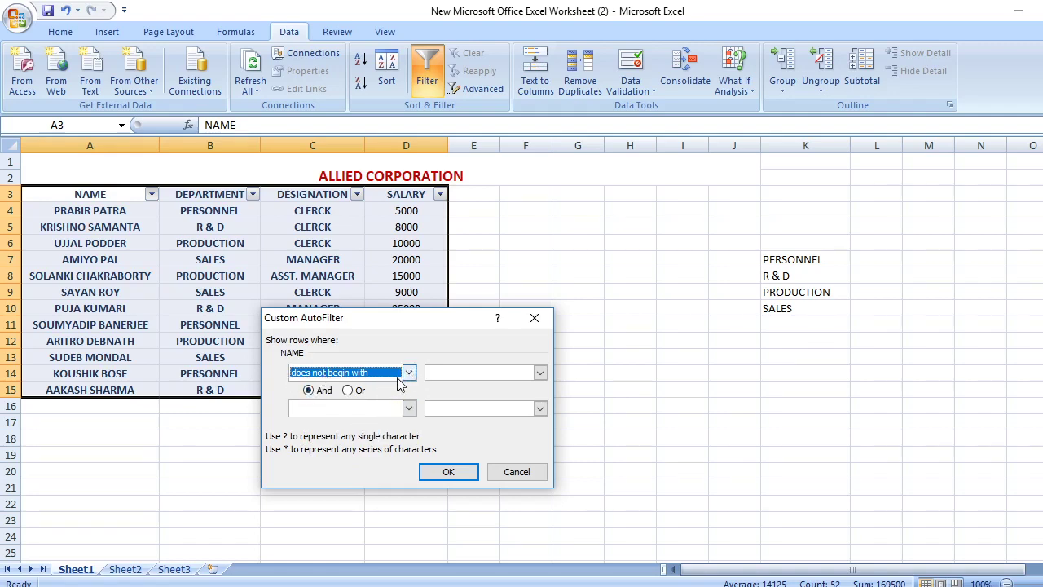
left_click(463, 370)
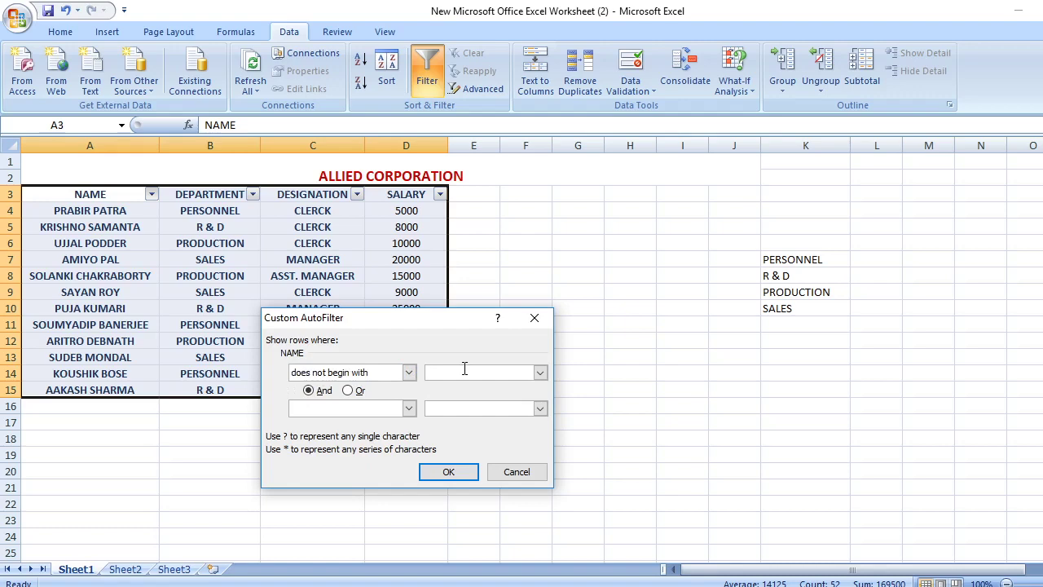
type("A")
left_click(448, 471)
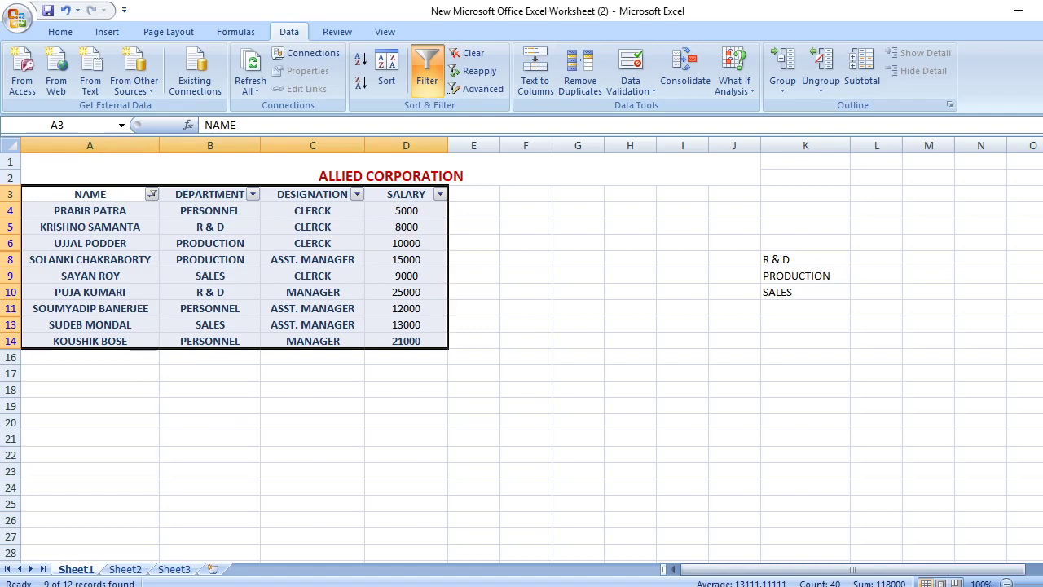
key("alt+Tab")
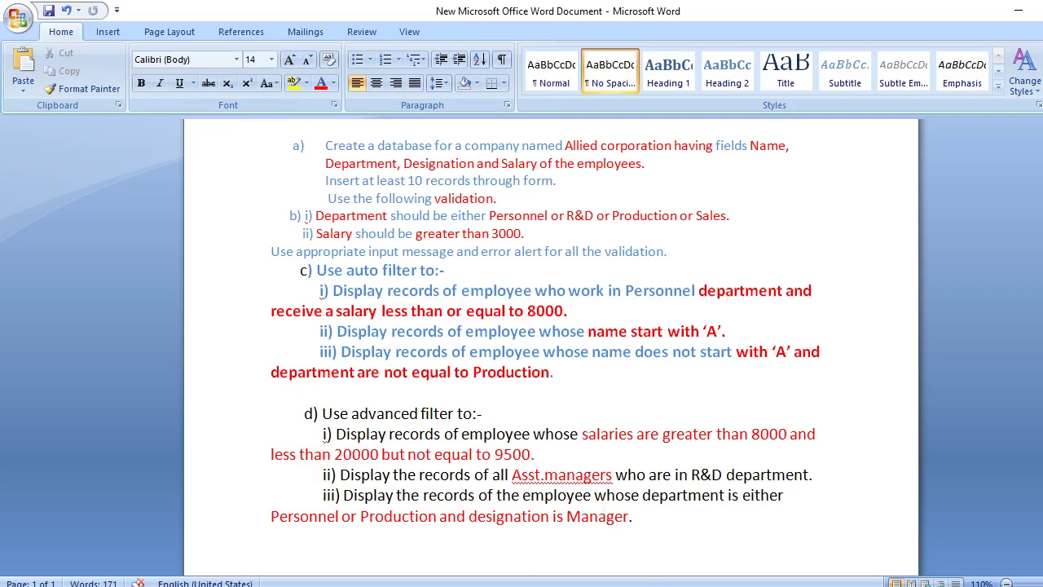
Uncheck PRODUCTION in the DEPARTMENT filter so only 7 of 12 employee records remain
key("alt+Tab")
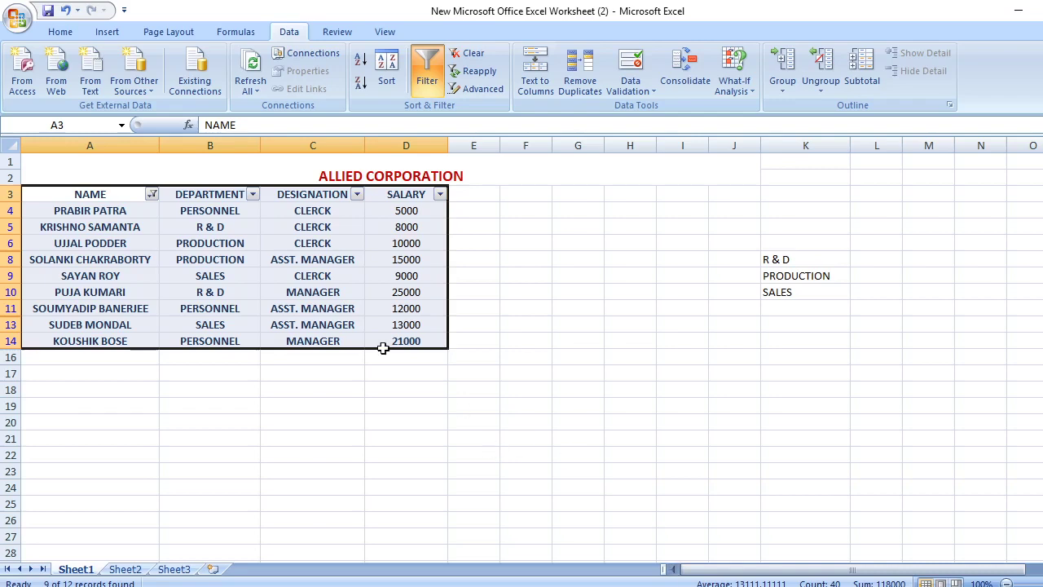
left_click(253, 196)
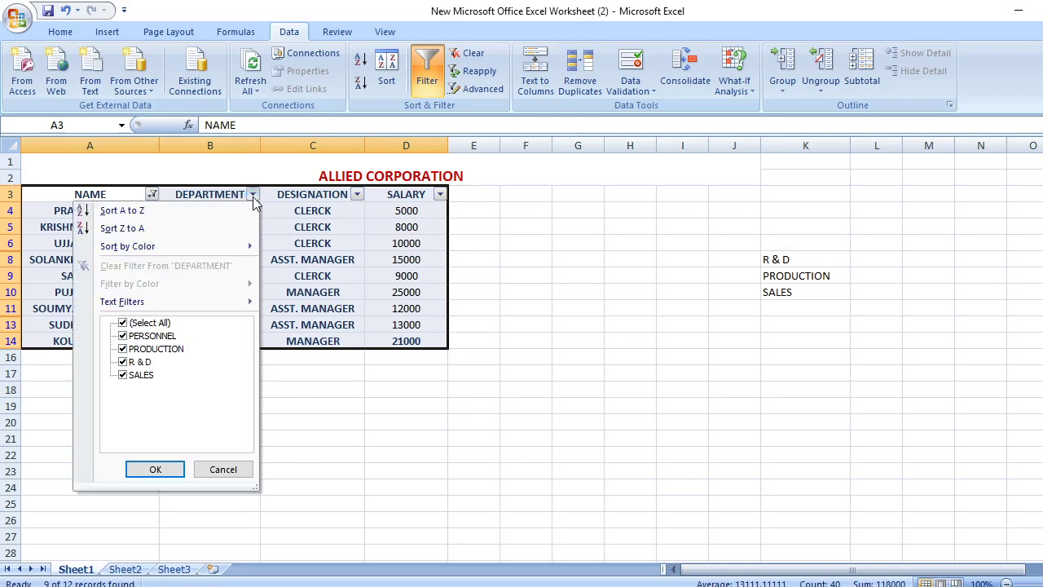
left_click(123, 348)
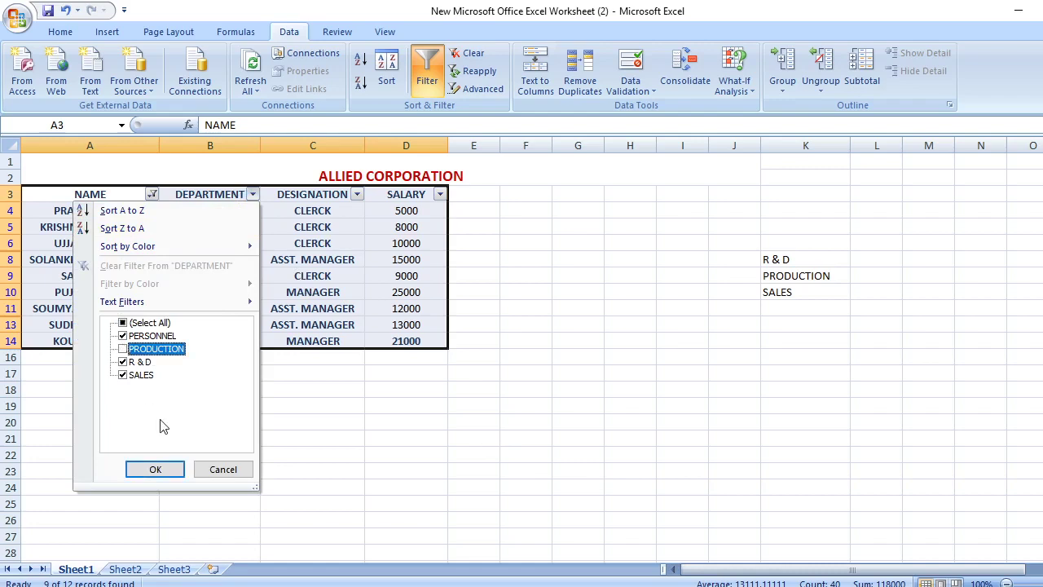
left_click(155, 471)
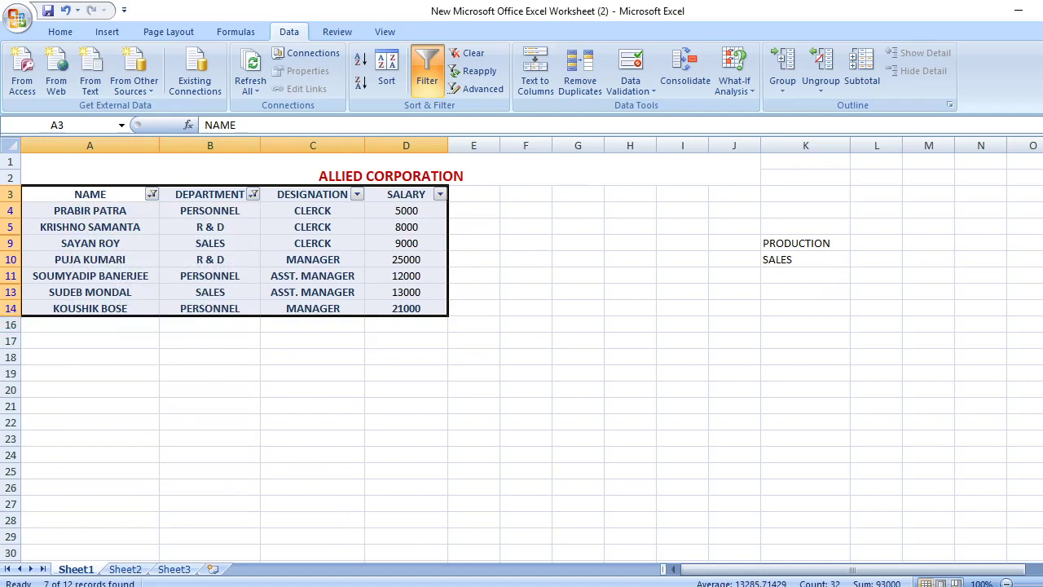
Copy the filtered employee table on Sheet1
mouse_move(620, 586)
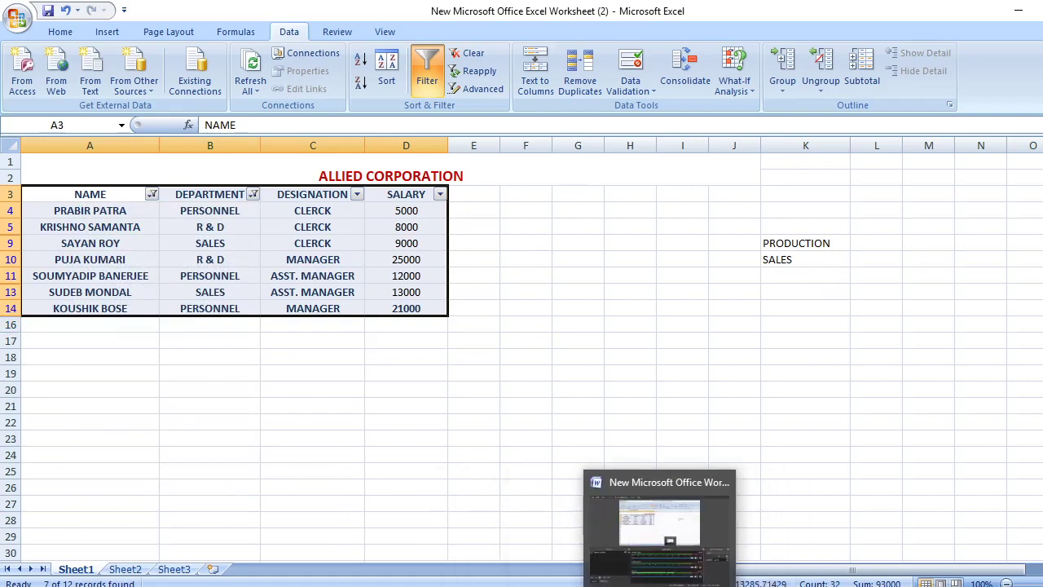
left_click(660, 585)
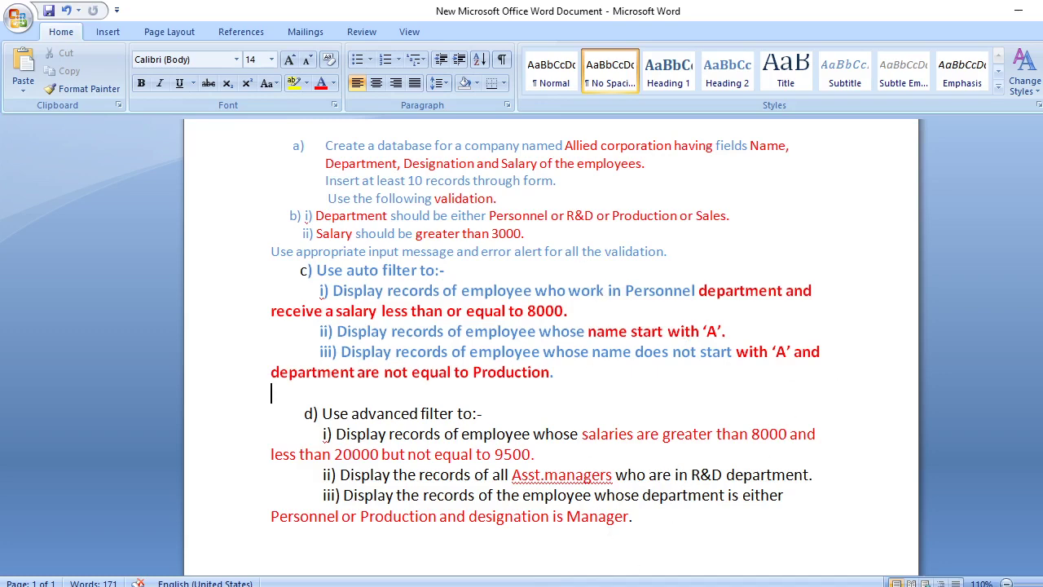
mouse_move(660, 586)
left_click(651, 542)
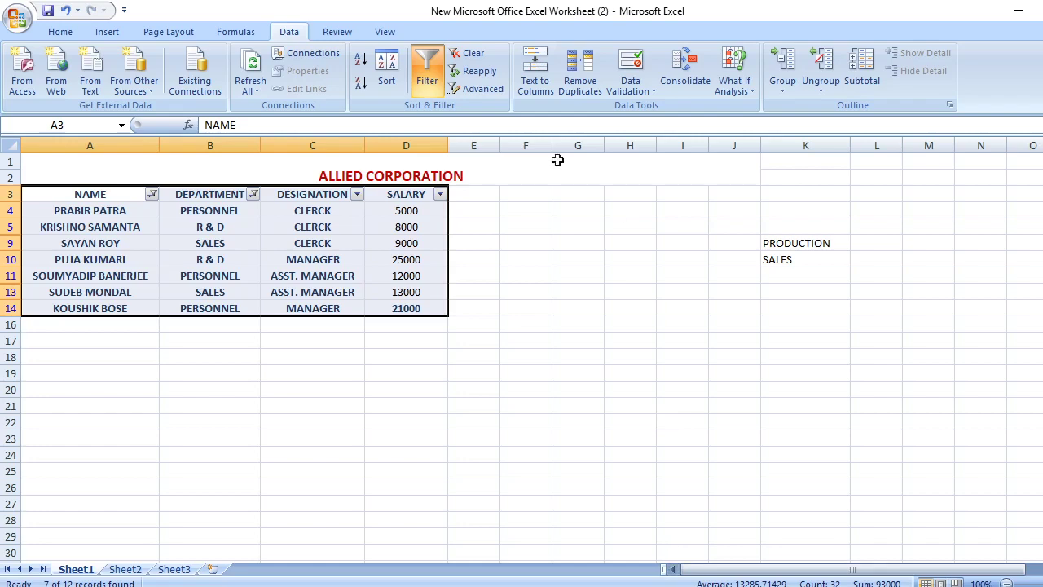
right_click(142, 231)
left_click(169, 259)
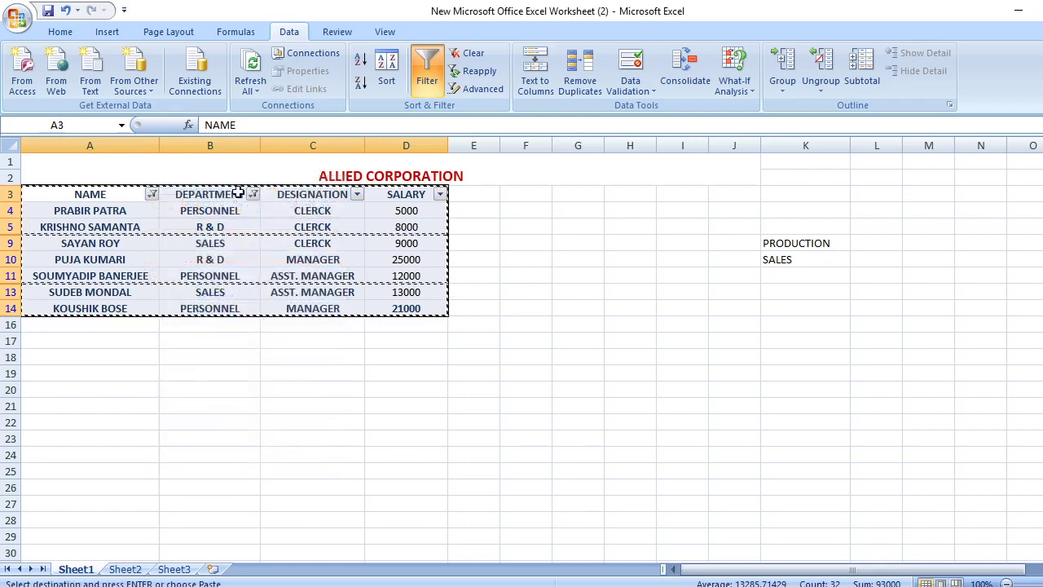
Paste the copied table into Sheet2 starting at cell A17, below the existing results
left_click(126, 570)
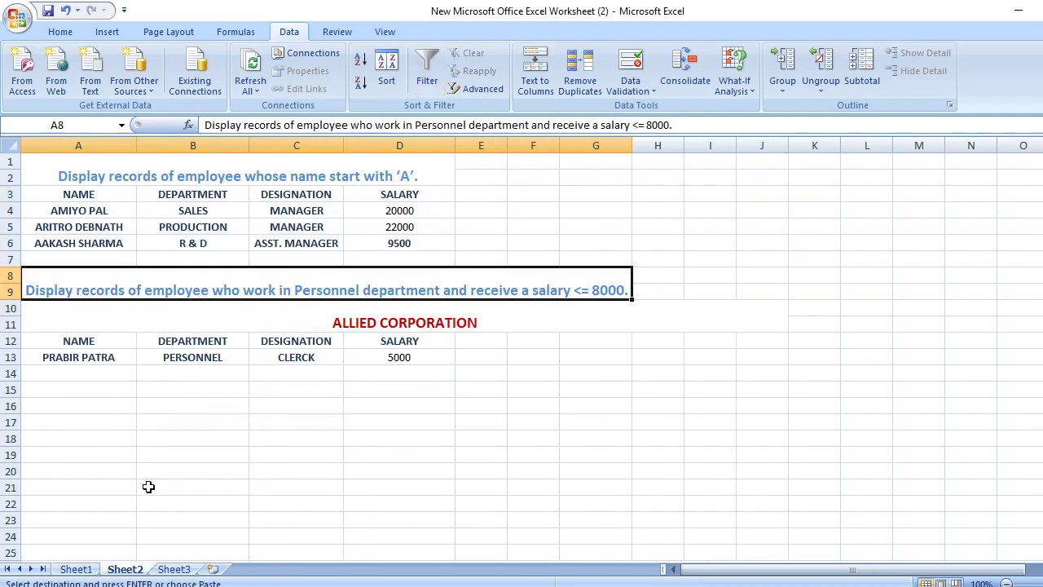
left_click(169, 417)
left_click(72, 415)
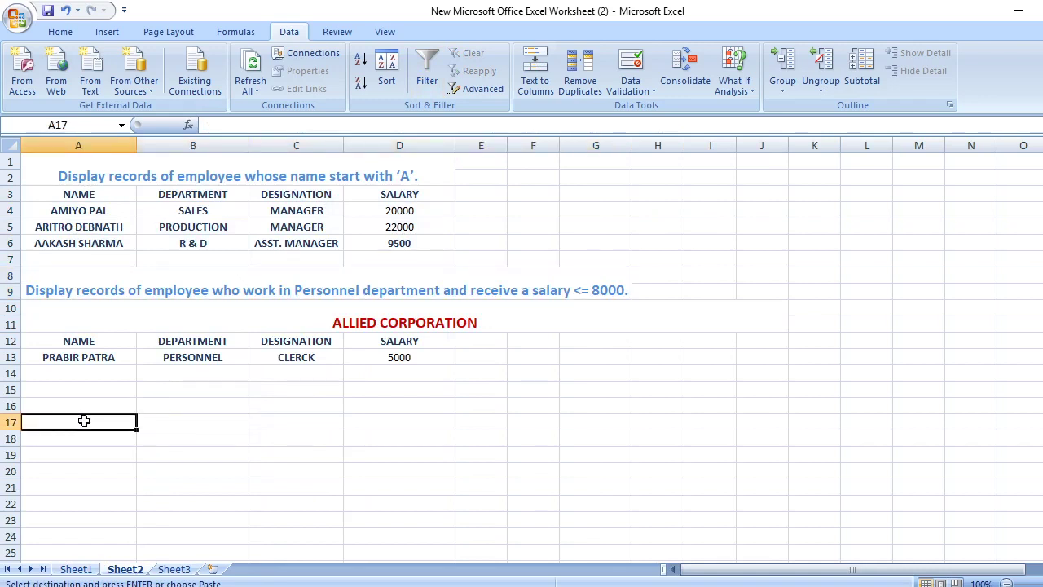
right_click(84, 421)
left_click(138, 208)
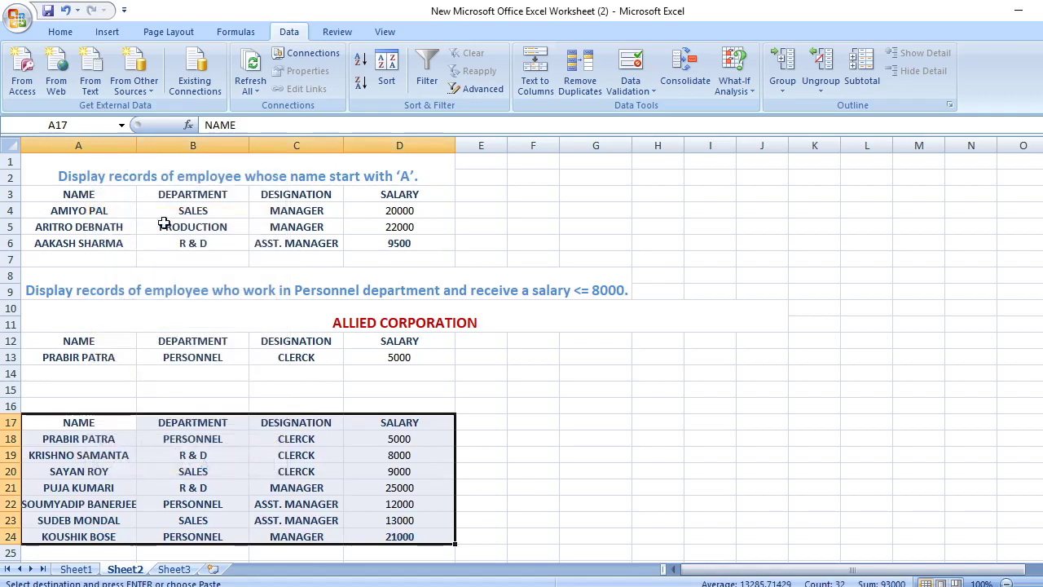
scroll(872, 338, "down", 1)
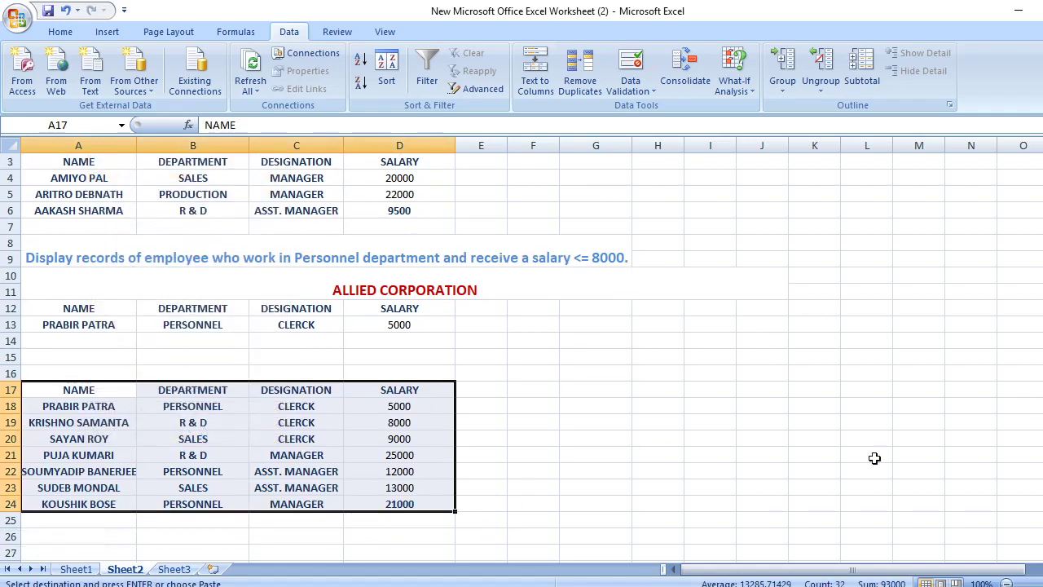
left_click_drag(67, 356, 528, 370)
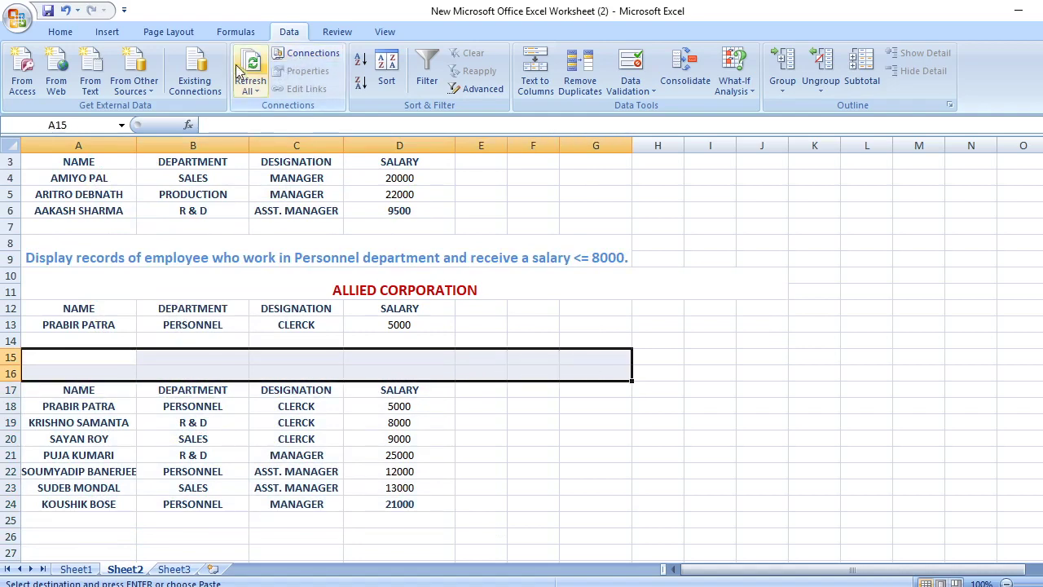
Merge A15:G16 and paste the Word exercise's third auto-filter sentence into it
left_click(62, 31)
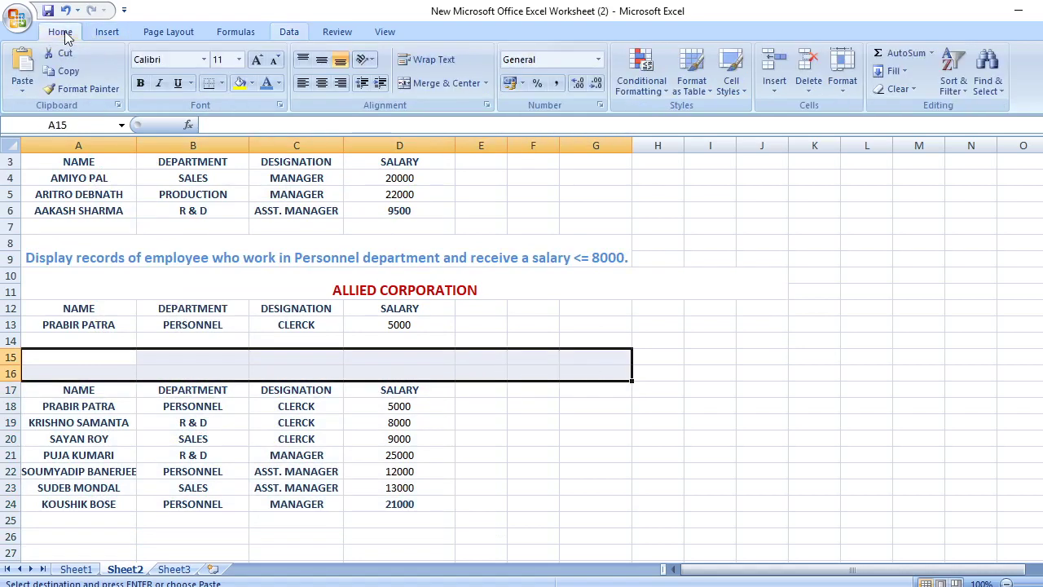
left_click(421, 85)
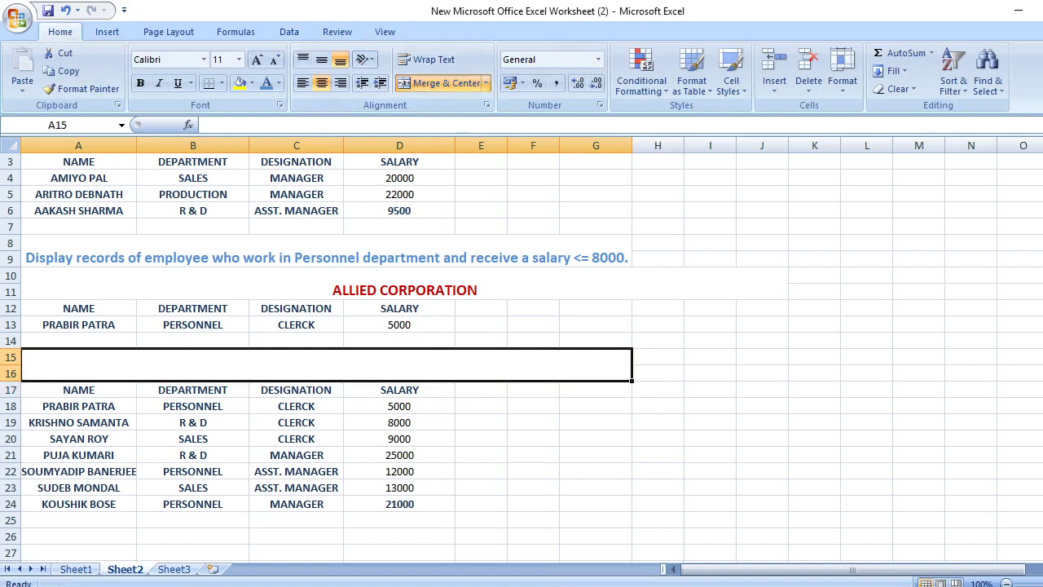
key("alt+Tab")
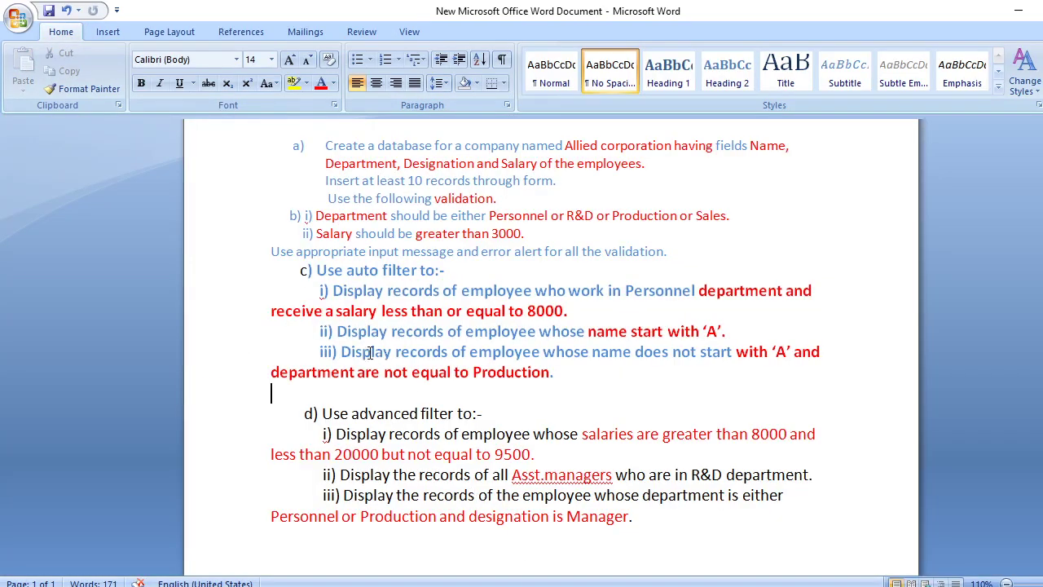
left_click_drag(342, 350, 550, 371)
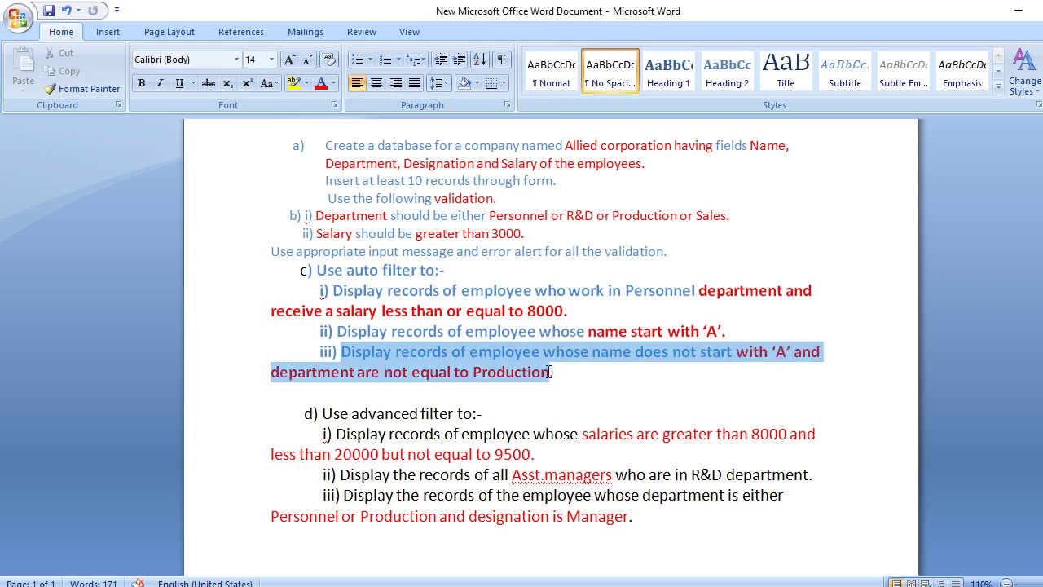
right_click(514, 375)
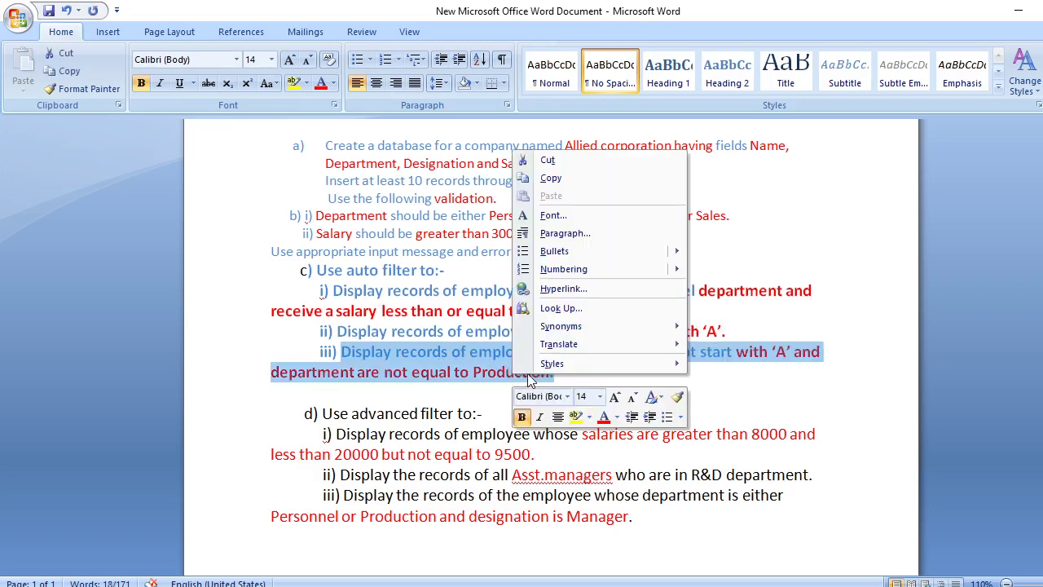
left_click(559, 180)
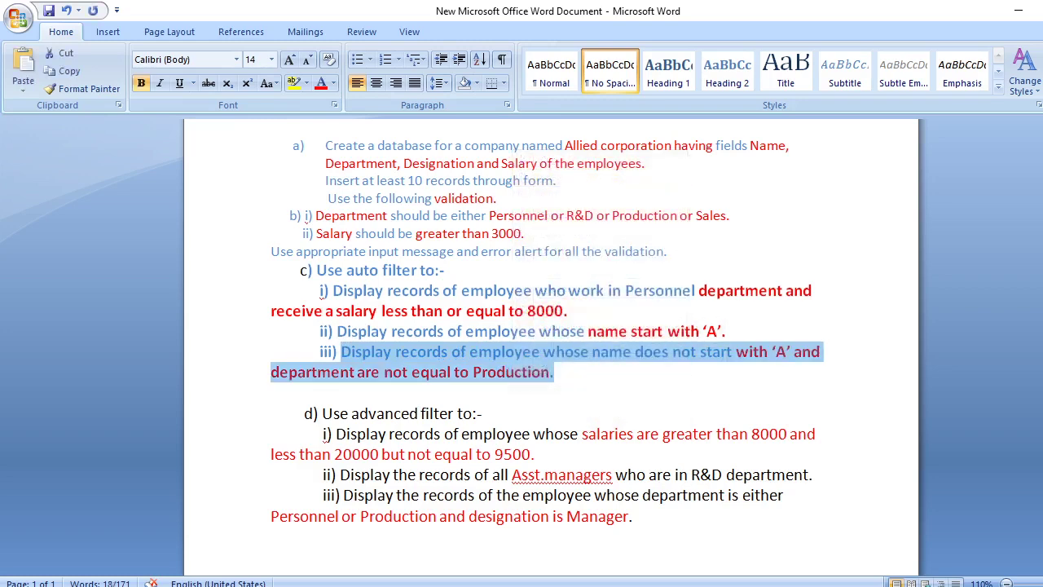
key("alt+Tab")
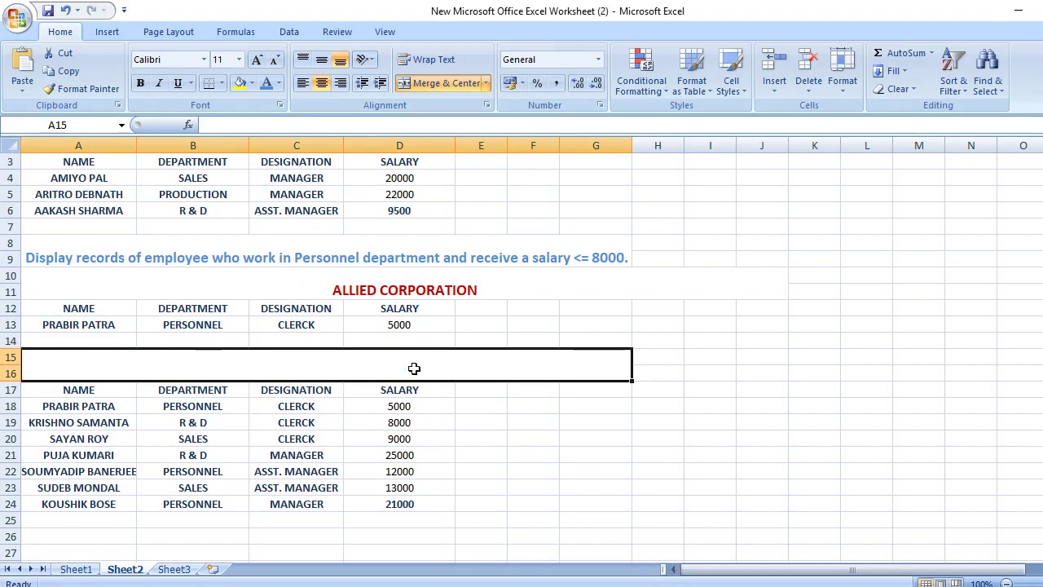
double_click(415, 369)
right_click(416, 368)
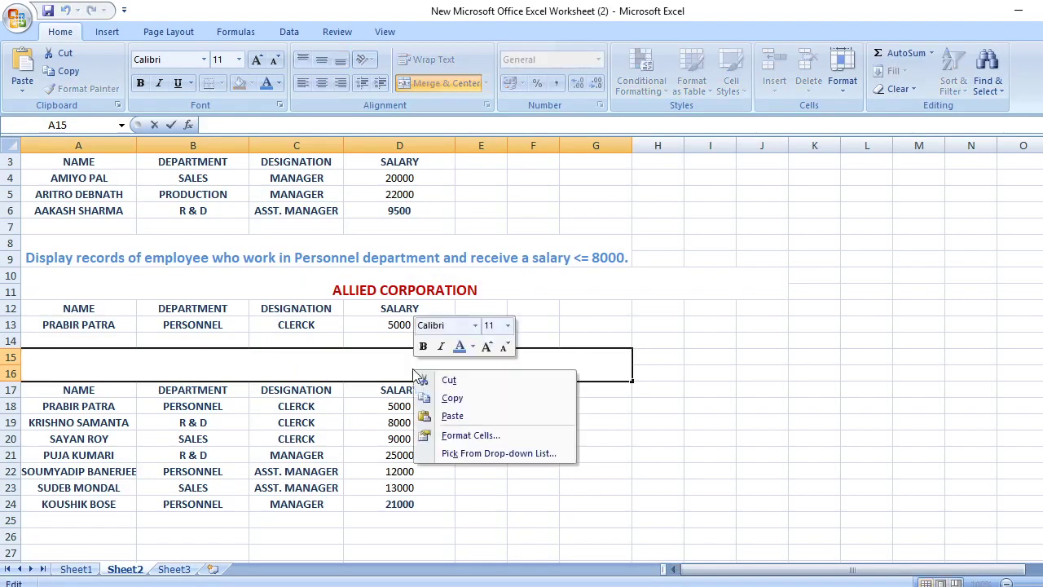
left_click(454, 416)
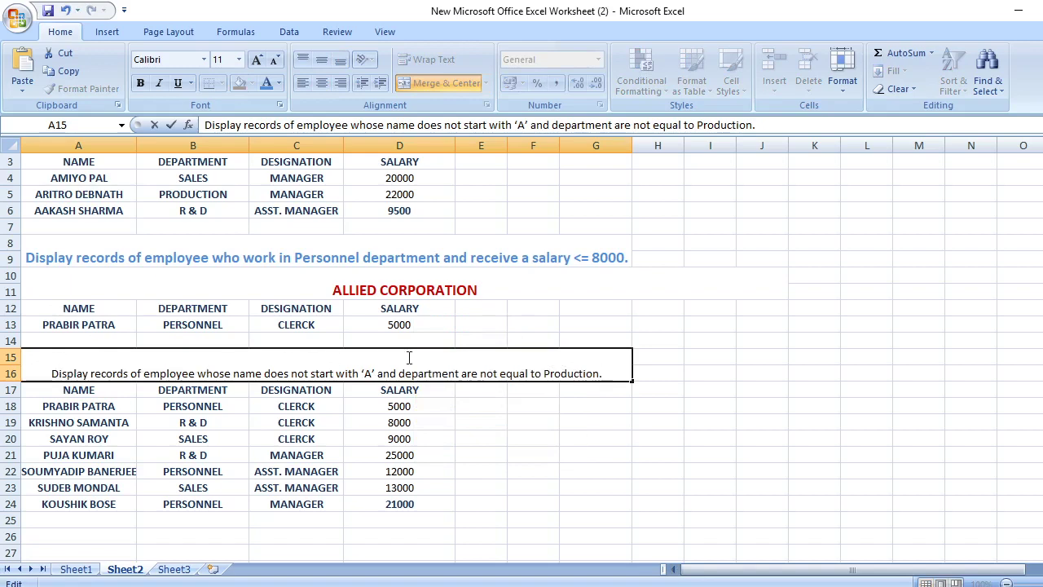
Format the pasted heading as bold, blue, size 12
left_click_drag(51, 373, 605, 374)
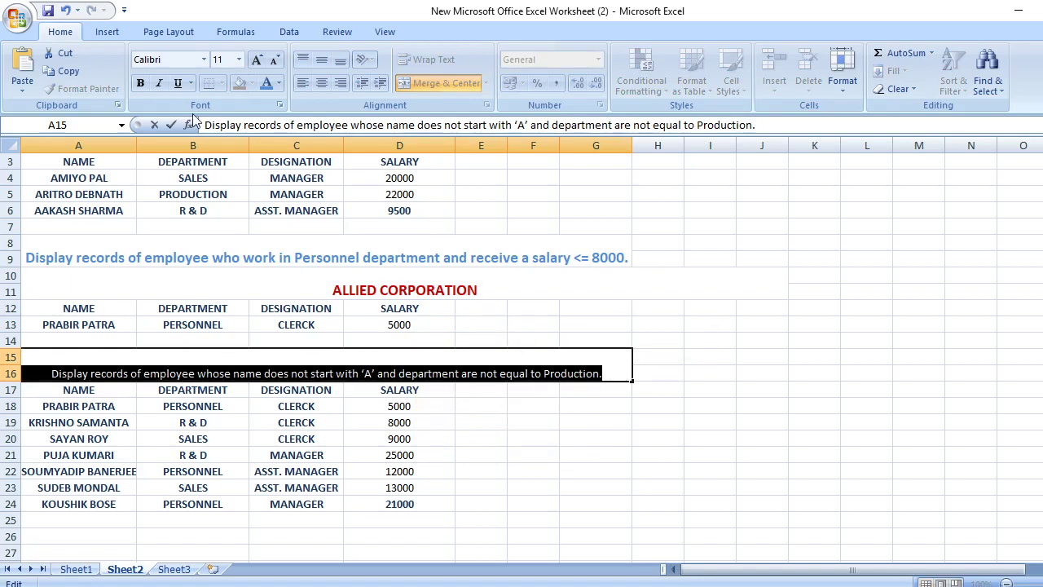
left_click(267, 83)
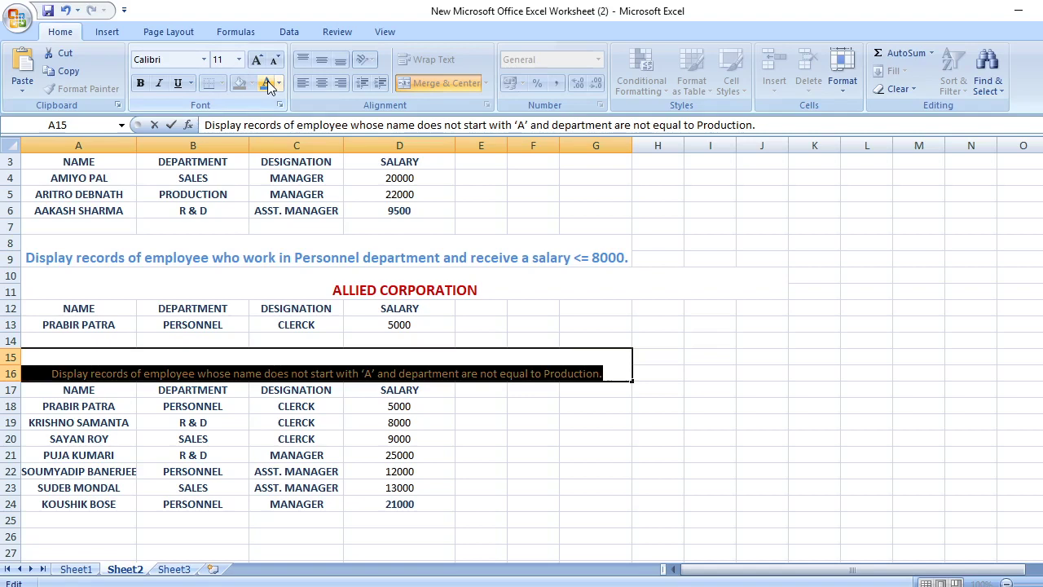
left_click(140, 83)
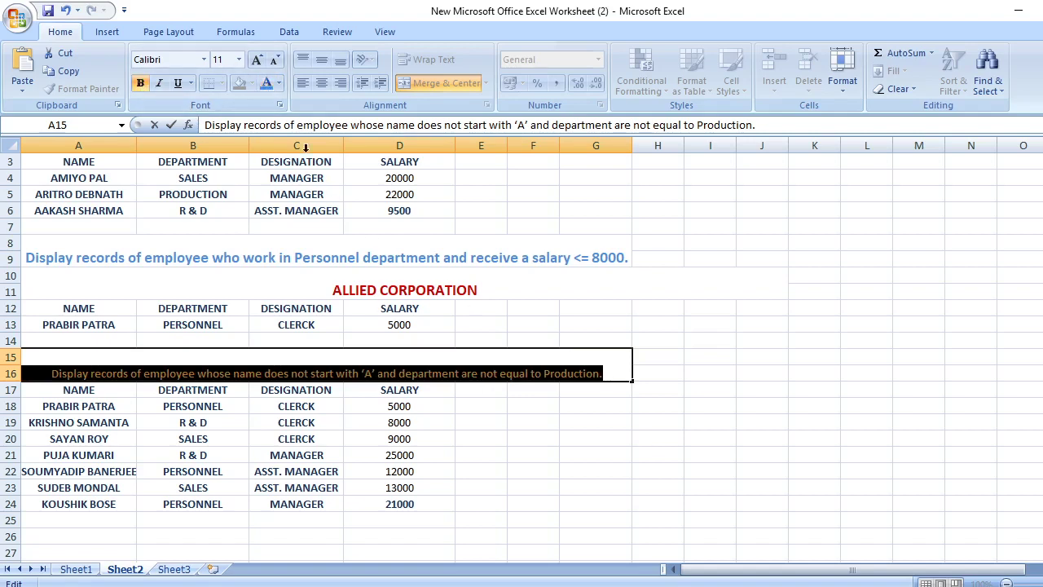
left_click(239, 59)
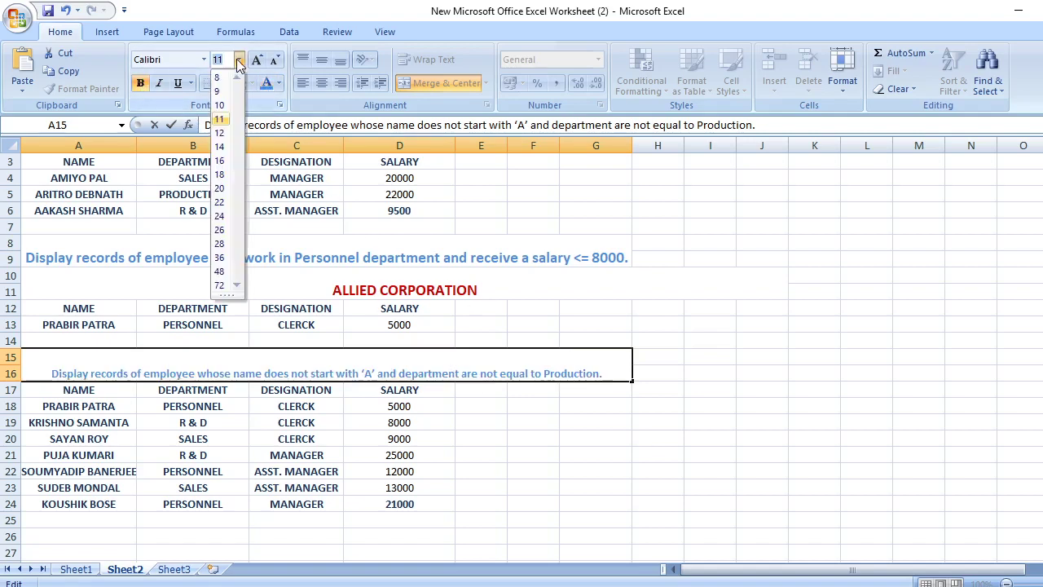
left_click(224, 134)
Delete the trailing periods in the A15 and A8 headings and widen column G to 13.86
left_click(493, 397)
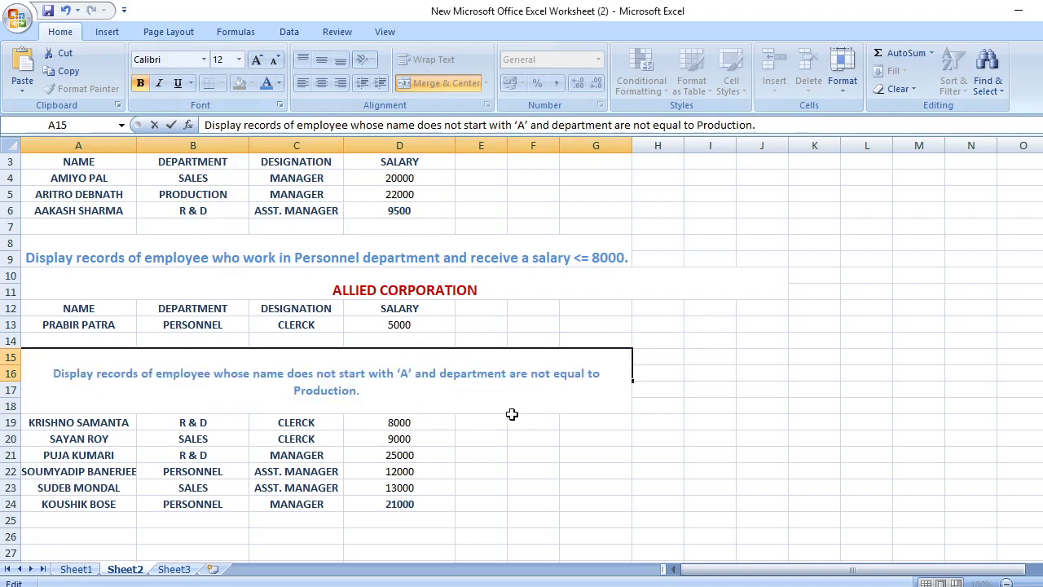
key("BackSpace")
double_click(630, 259)
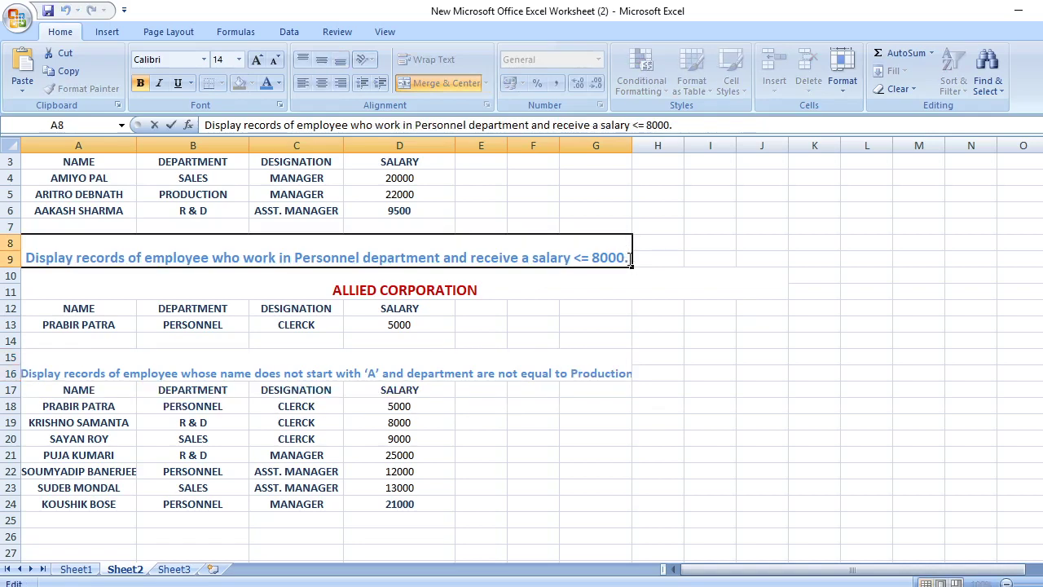
key("BackSpace")
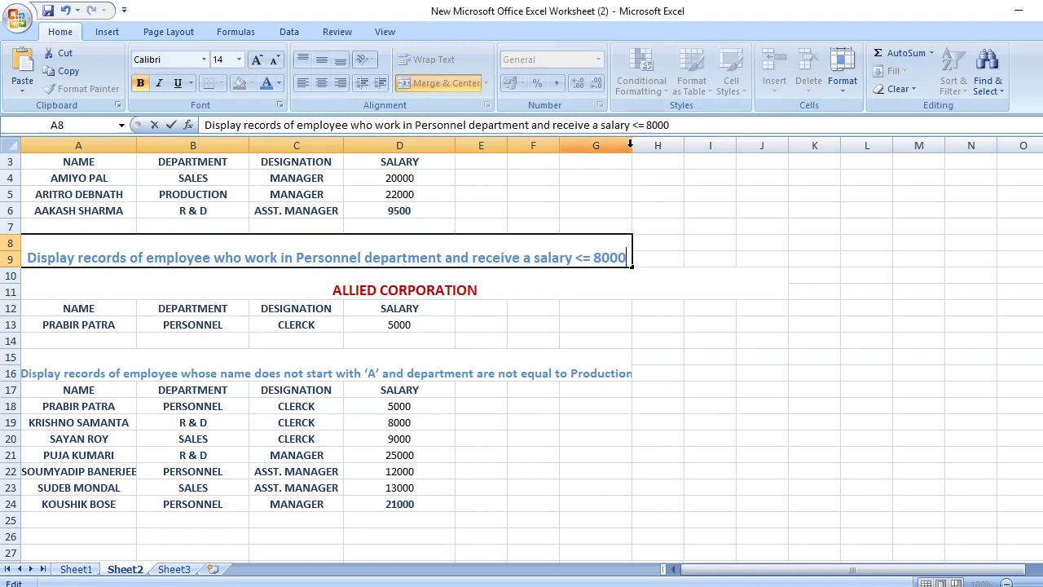
left_click(634, 144)
left_click_drag(632, 145, 643, 145)
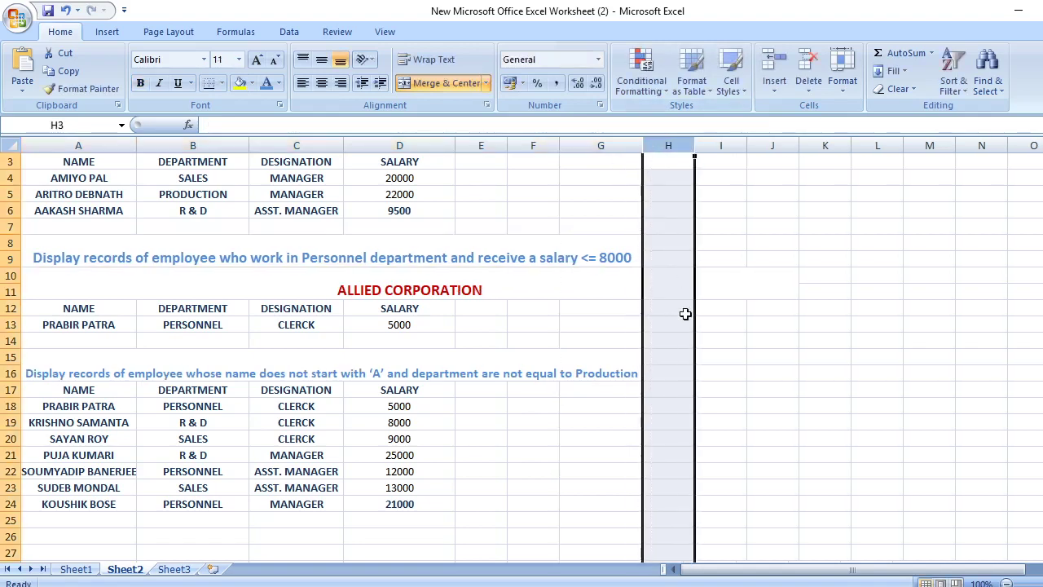
Confirm the merged Production heading stays at font size 12
left_click(65, 360)
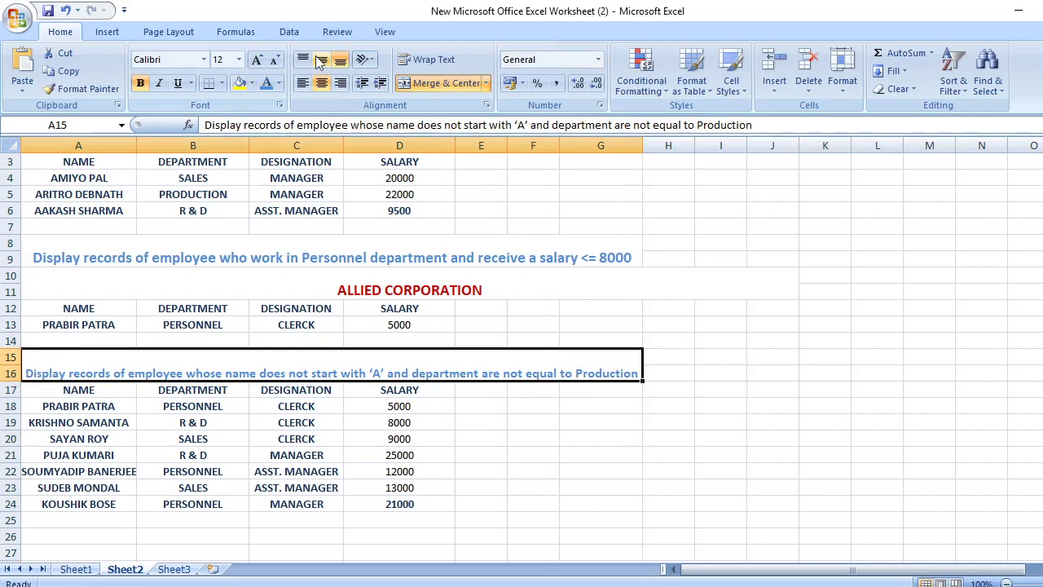
left_click(239, 60)
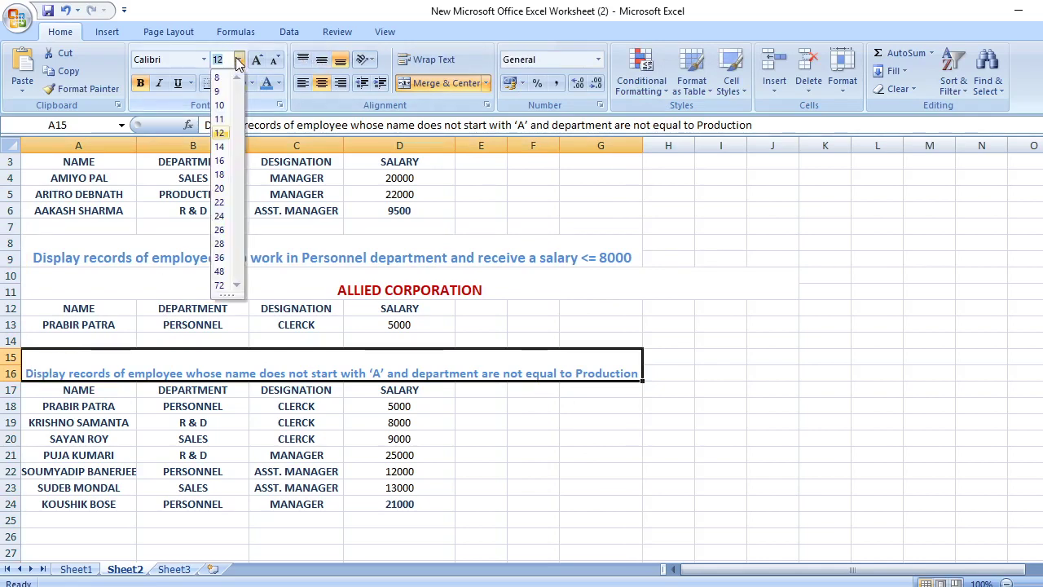
left_click(225, 134)
left_click(672, 408)
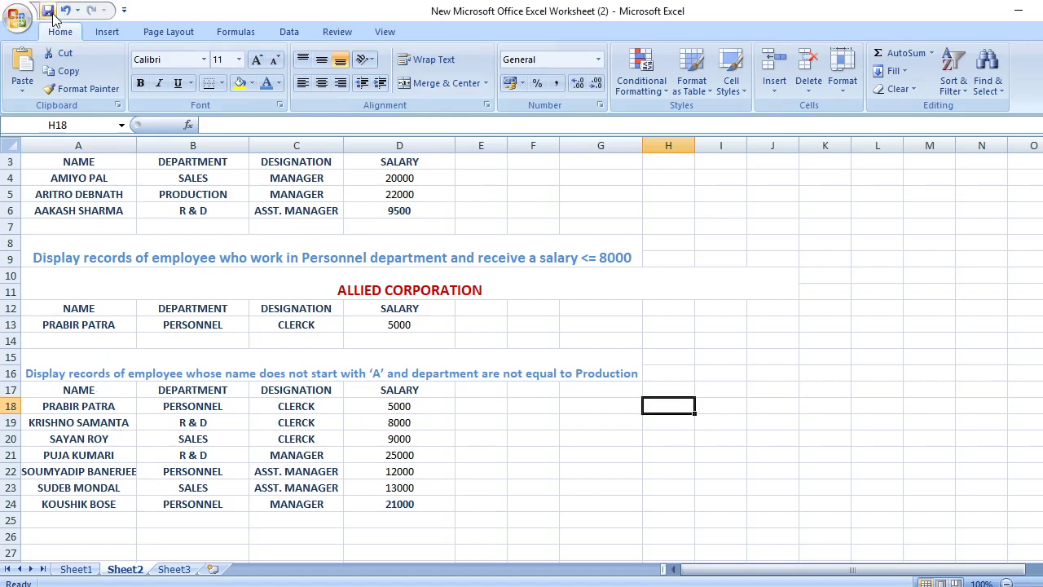
Print-preview Sheet2, showing page 1 of 2, and close the preview
left_click(18, 17)
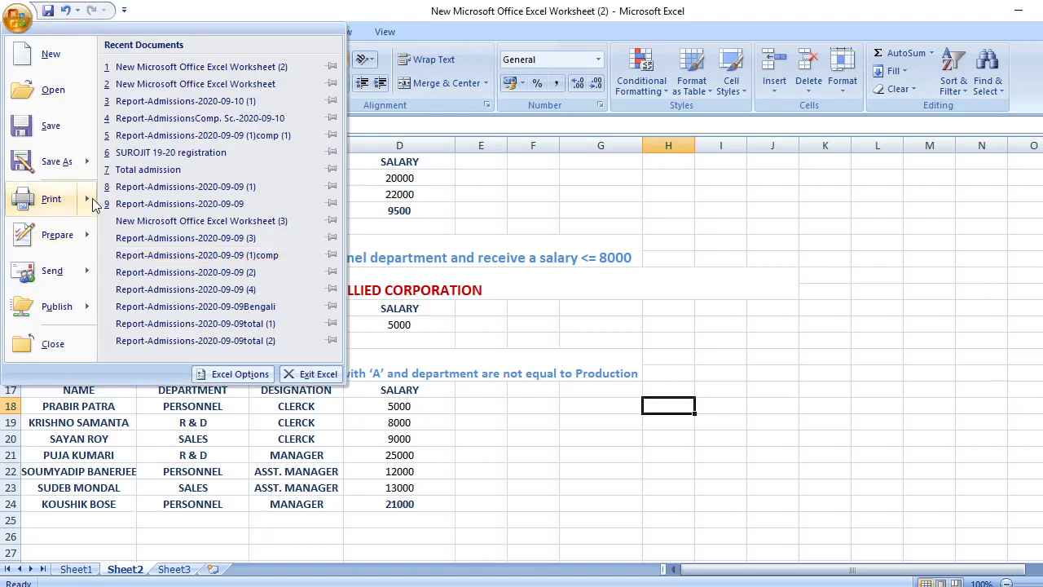
mouse_move(85, 200)
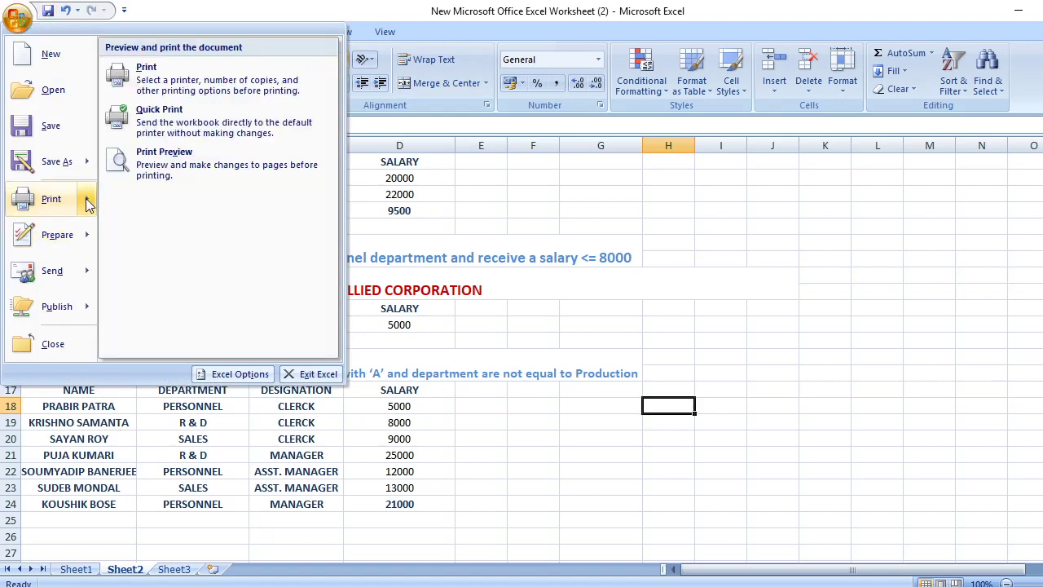
left_click(166, 163)
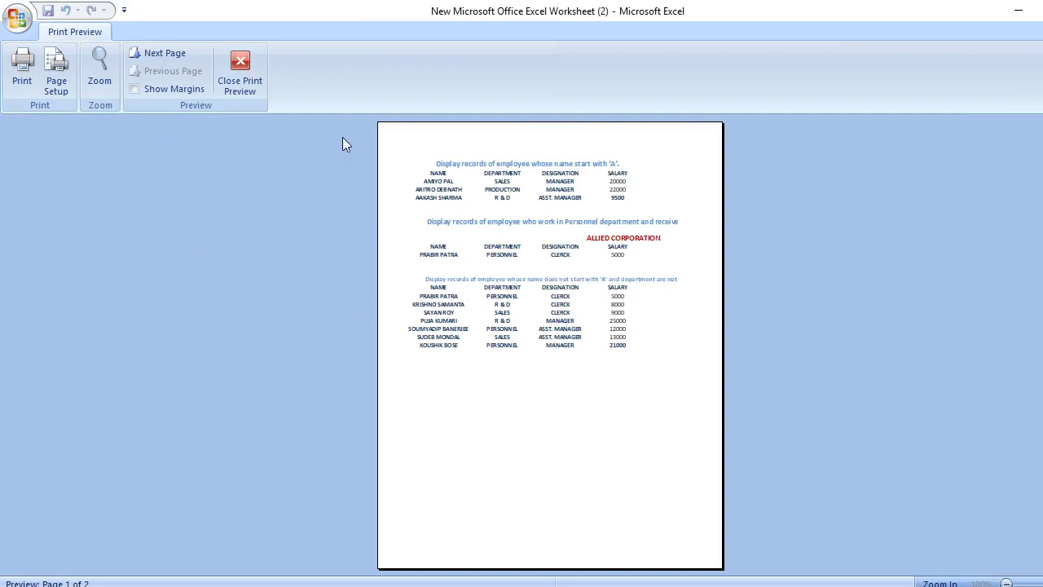
left_click(244, 61)
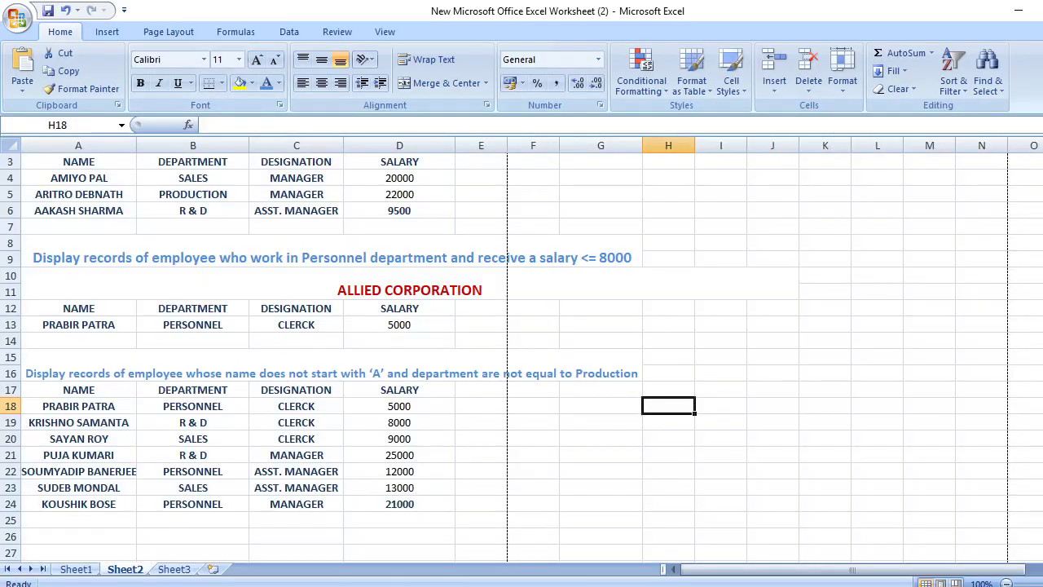
Turn off Sheet1's filter so all twelve employee records show
left_click(76, 569)
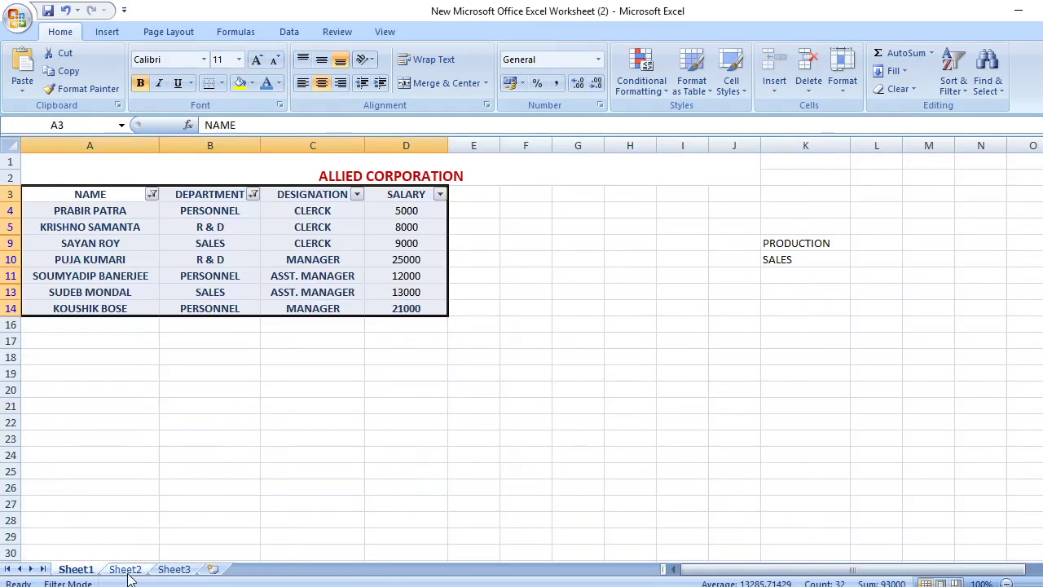
left_click(289, 32)
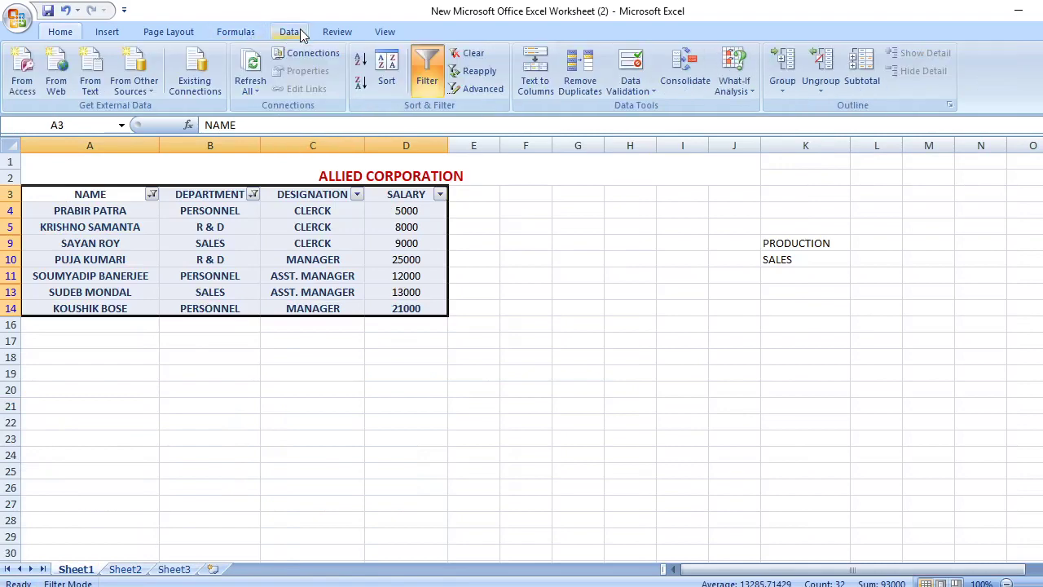
left_click(427, 69)
left_click(622, 326)
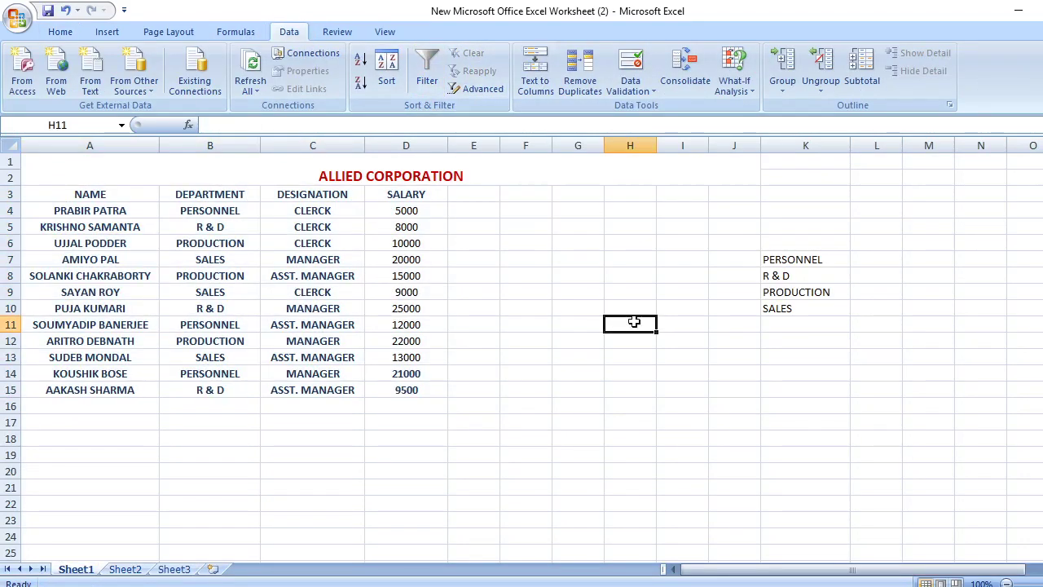
Glance at Sheet2, then return to Sheet1's full ALLIED CORPORATION table
left_click(118, 570)
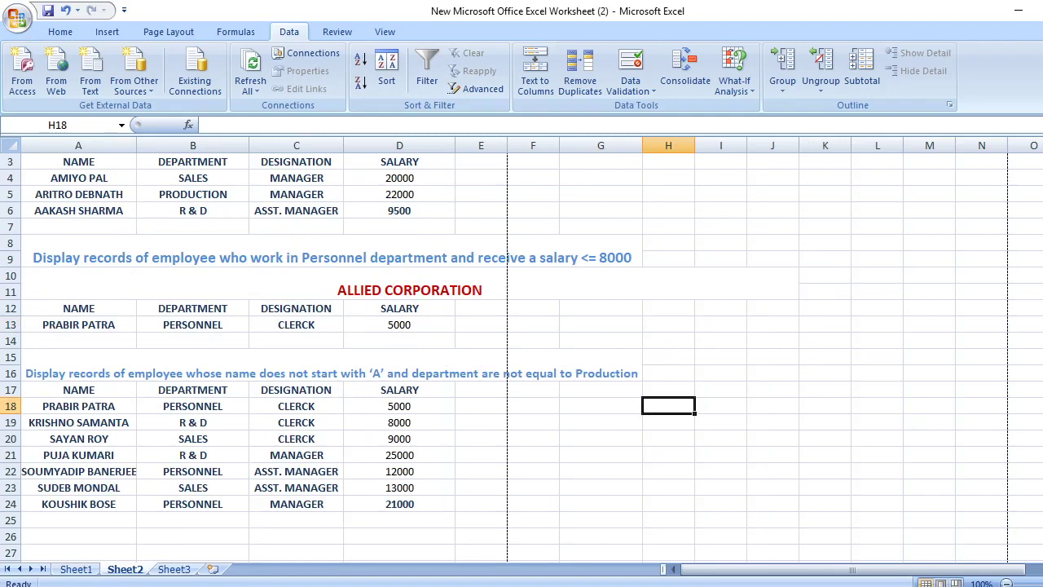
left_click(78, 570)
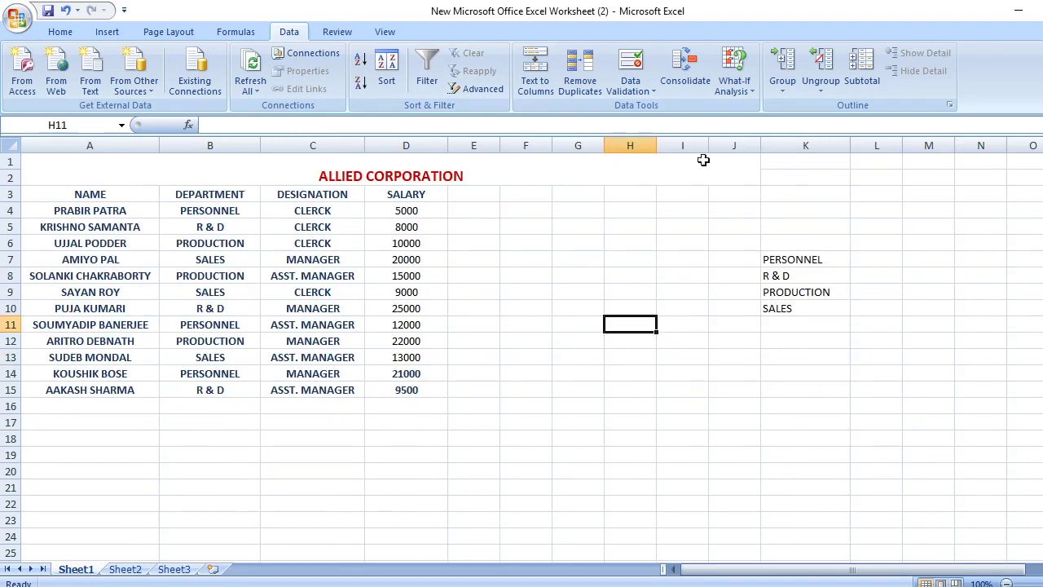
scroll(415, 348, "down", 1)
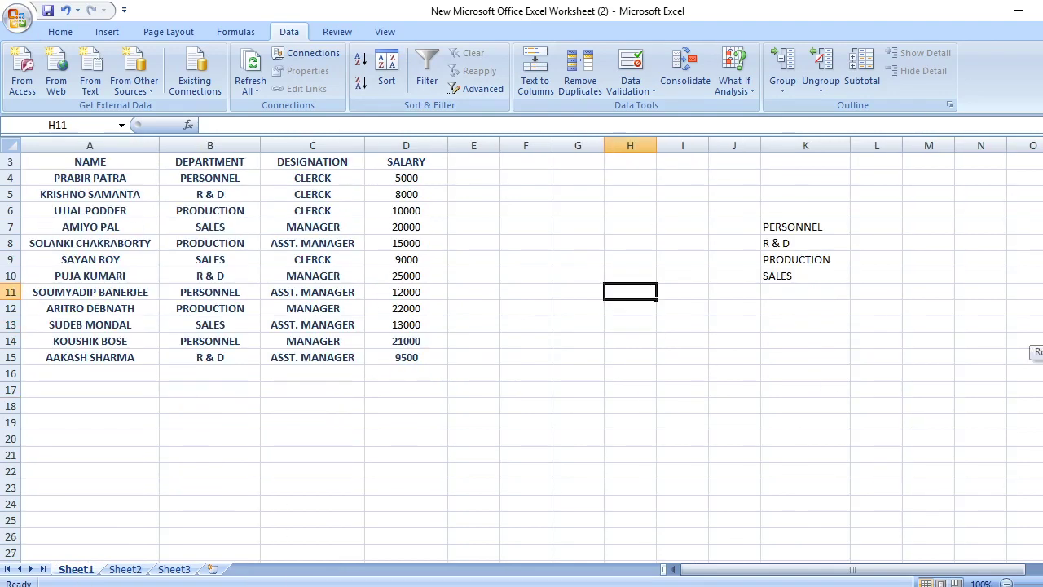
scroll(415, 347, "up", 1)
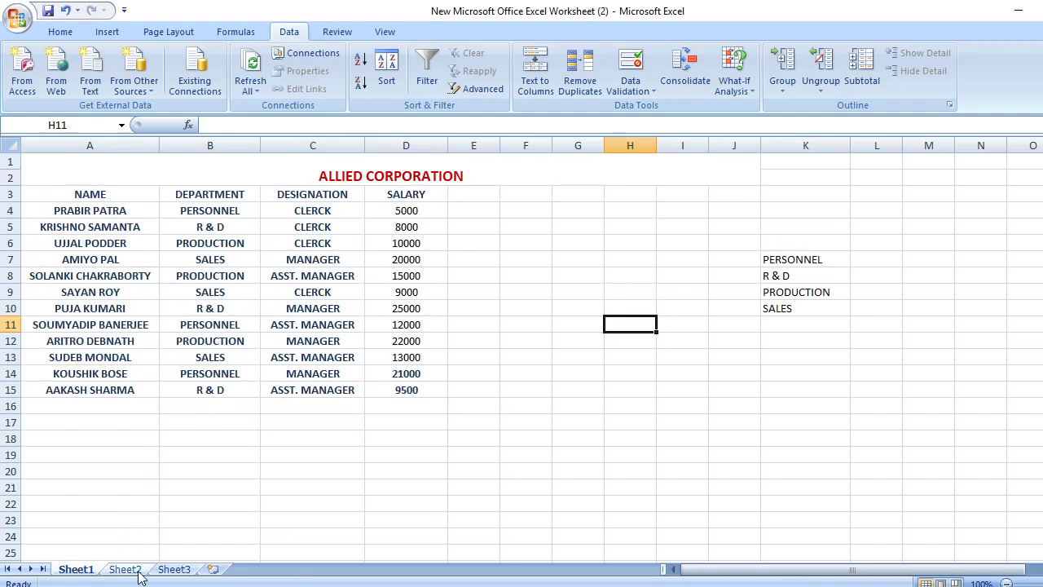
Copy all three headed result tables from Sheet2
left_click(133, 571)
scroll(315, 199, "up", 1)
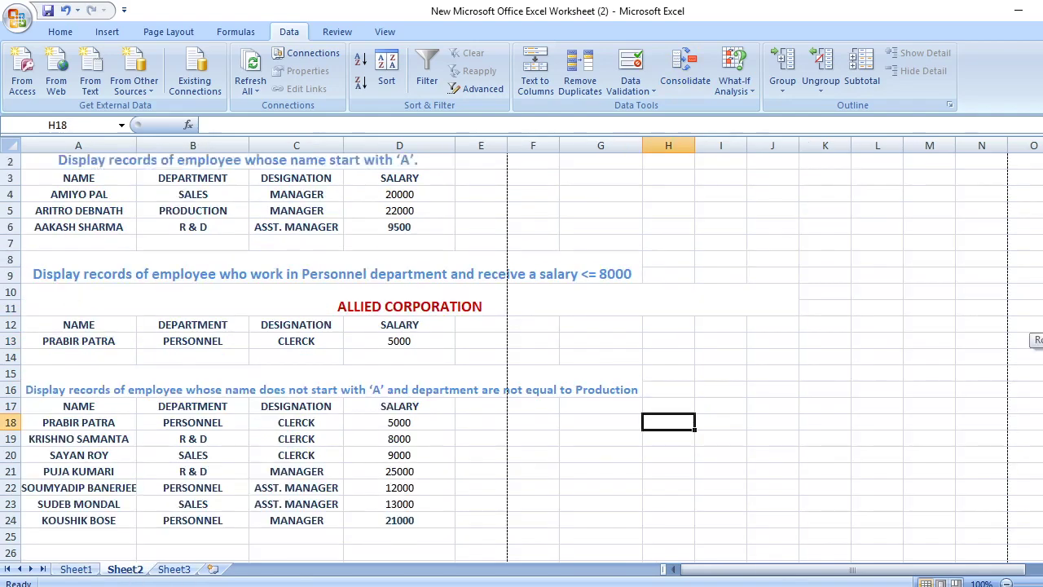
mouse_move(46, 159)
left_mouse_down()
mouse_move(338, 472)
mouse_move(377, 544)
mouse_move(371, 535)
left_mouse_up()
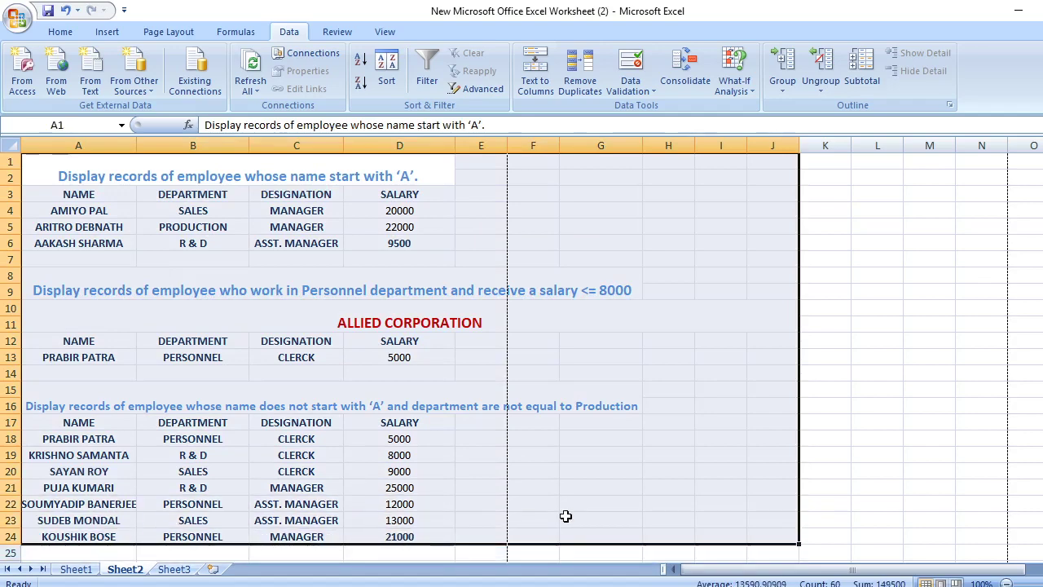
right_click(563, 515)
left_click(620, 285)
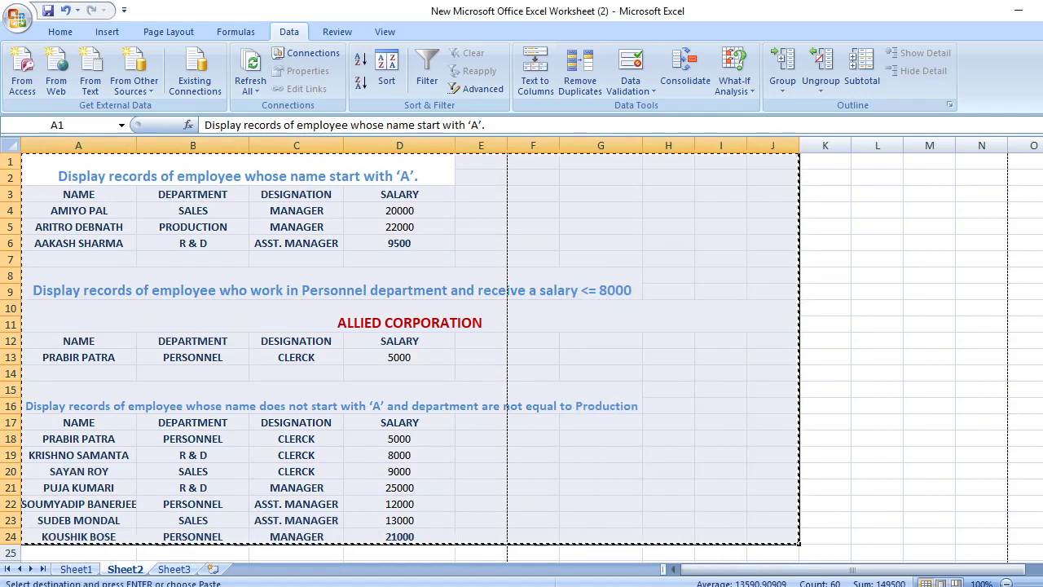
Paste the tables into Sheet1 at A17, below the employee table, and review them
left_click(75, 569)
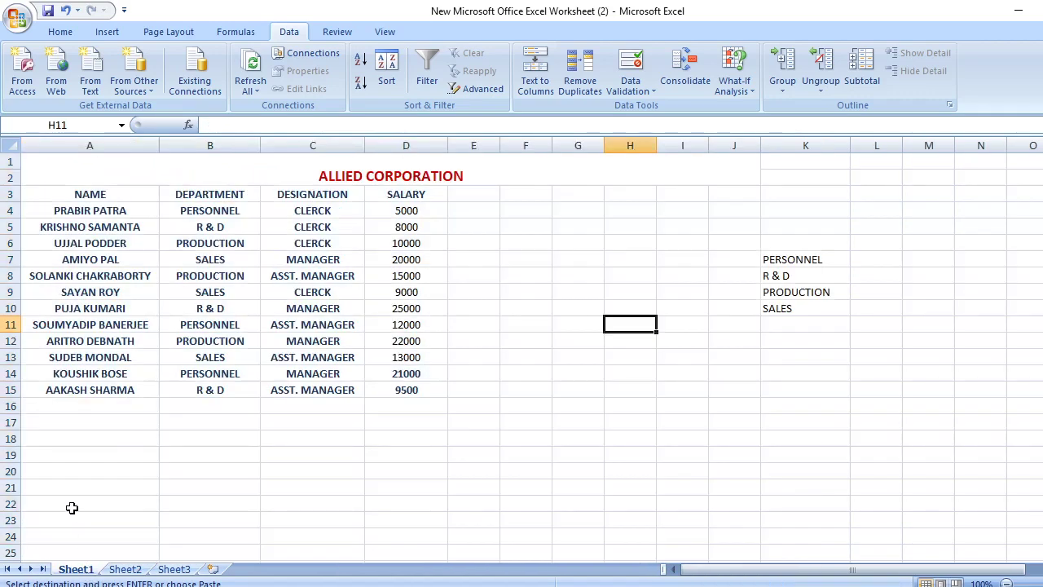
left_click(66, 425)
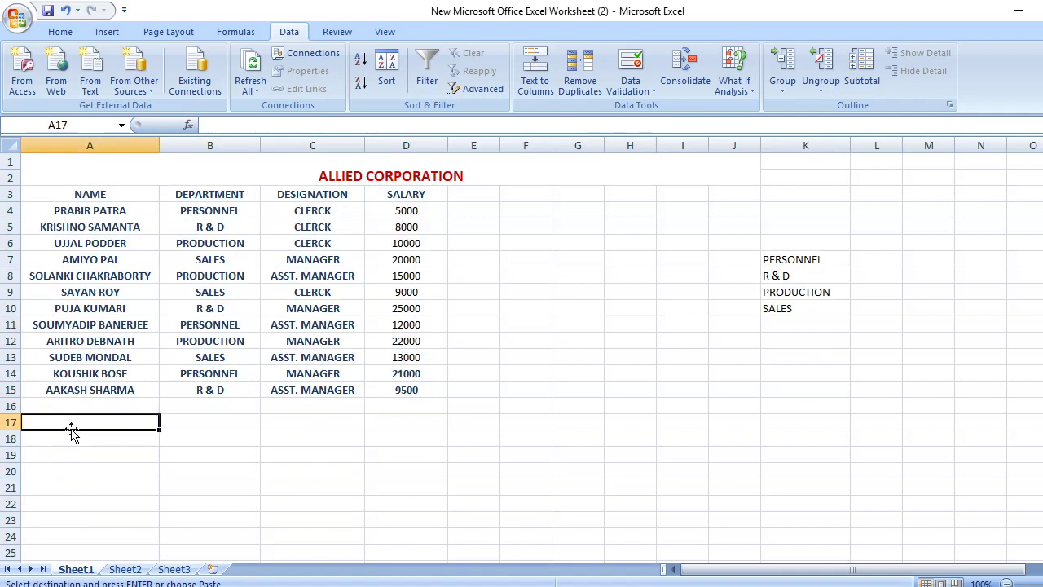
key("ctrl+v")
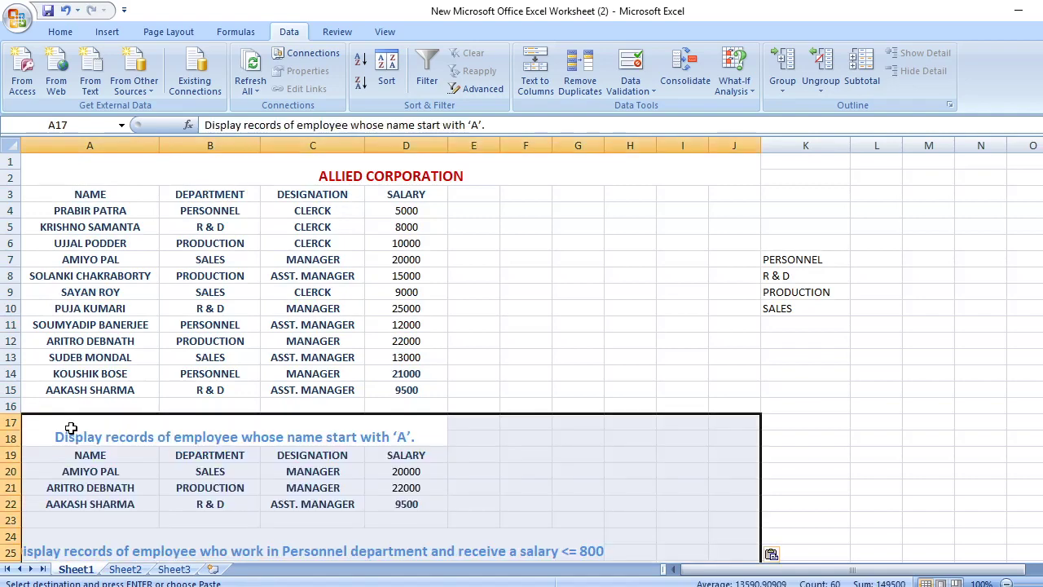
scroll(391, 359, "down", 5)
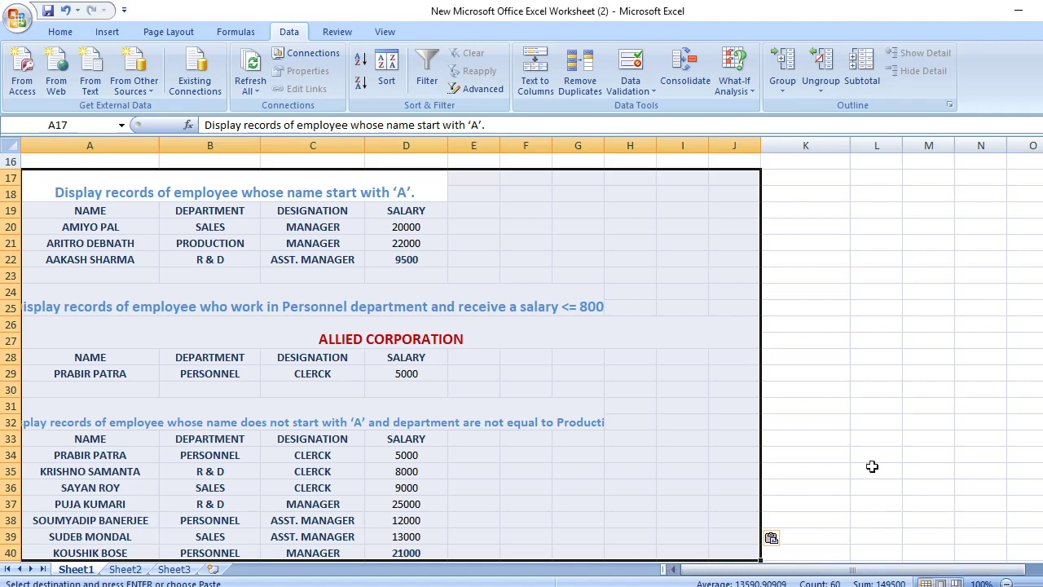
scroll(890, 403, "up", 4)
left_click(890, 404)
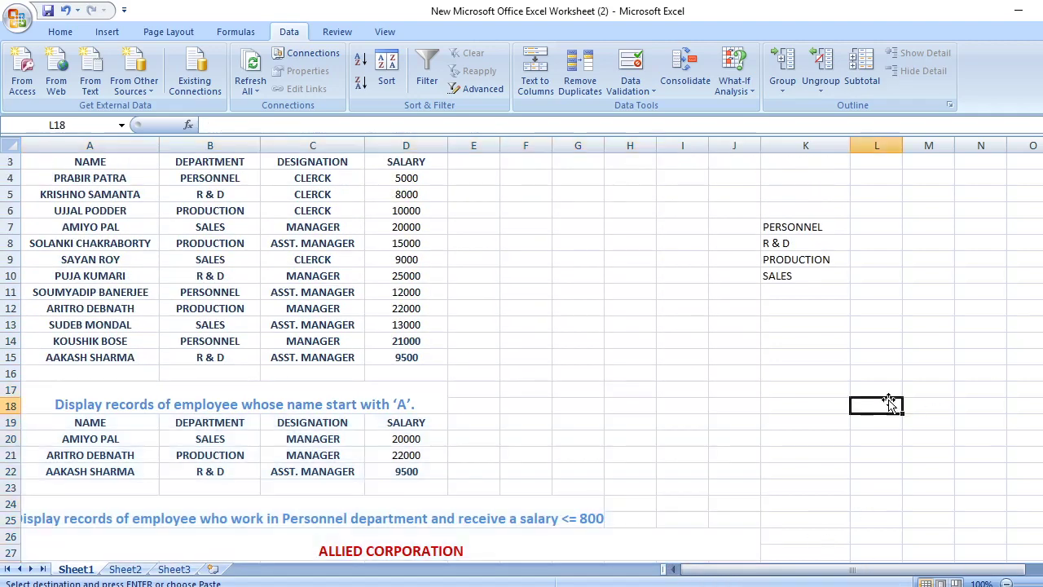
scroll(521, 346, "down", 1)
scroll(770, 553, "down", 2)
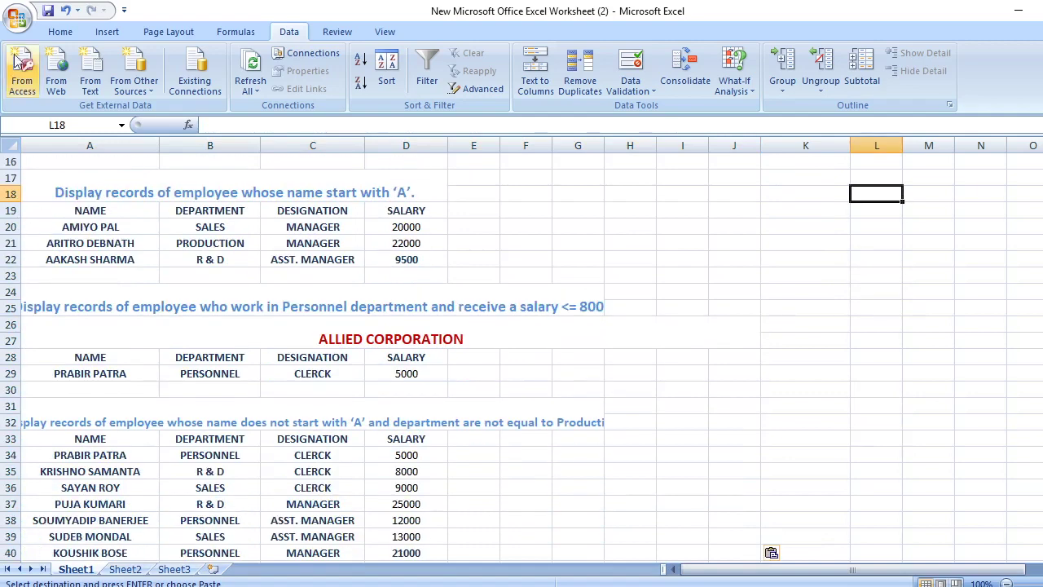
Save the workbook and dismiss the print settings without printing
left_click(693, 569)
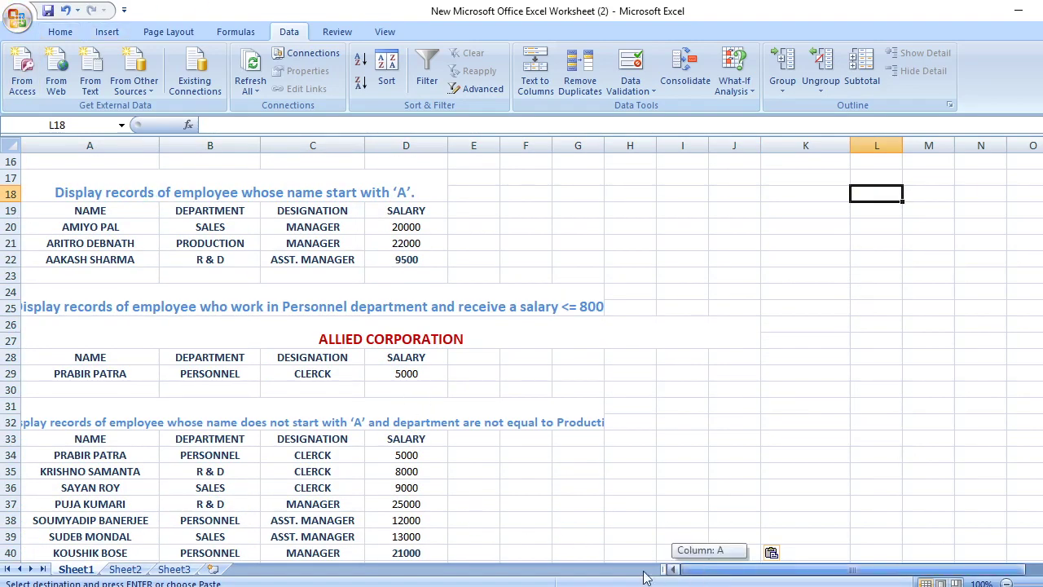
left_click(47, 10)
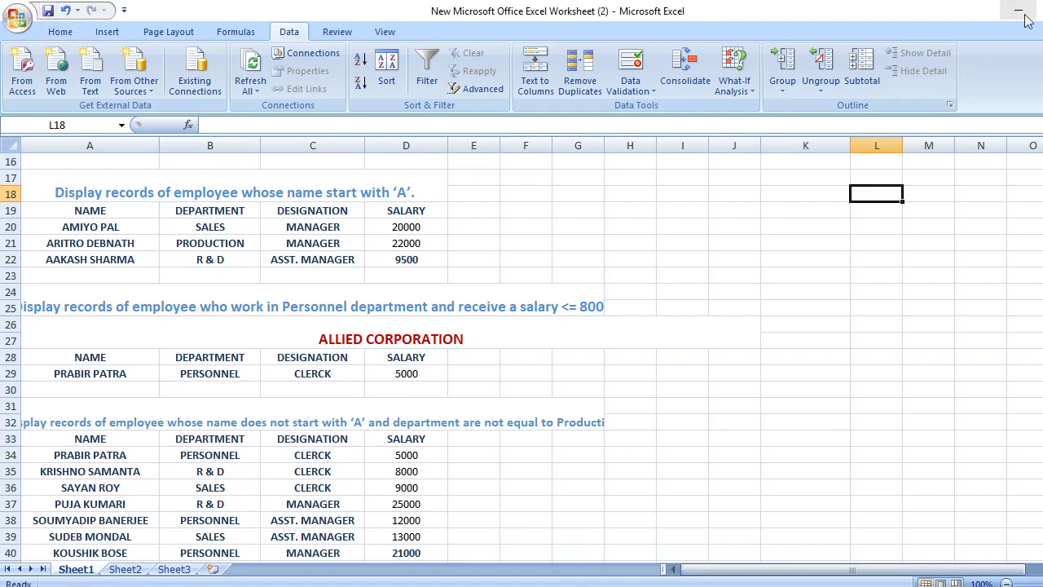
left_click(18, 20)
mouse_move(81, 204)
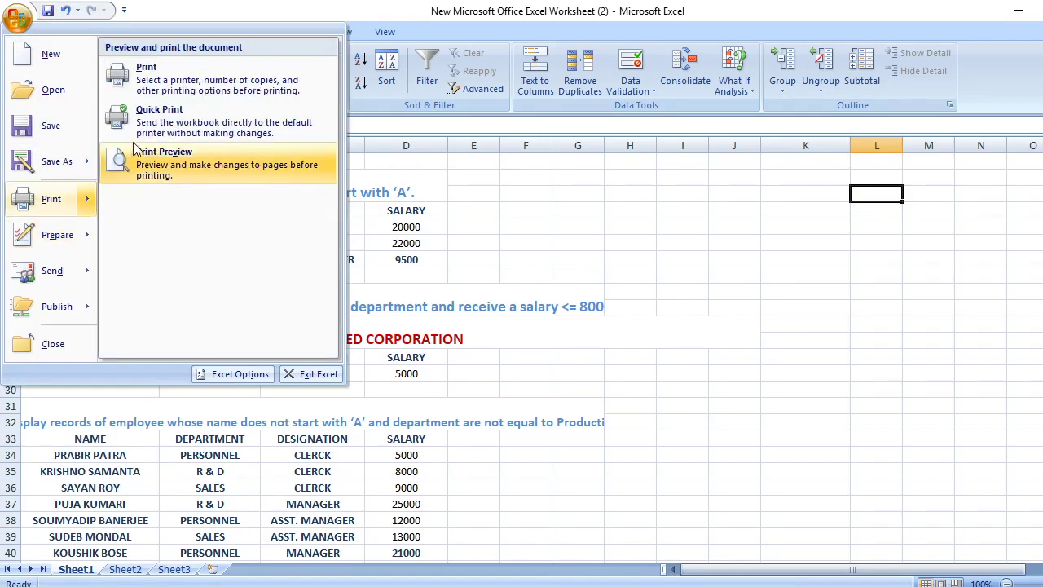
left_click(151, 79)
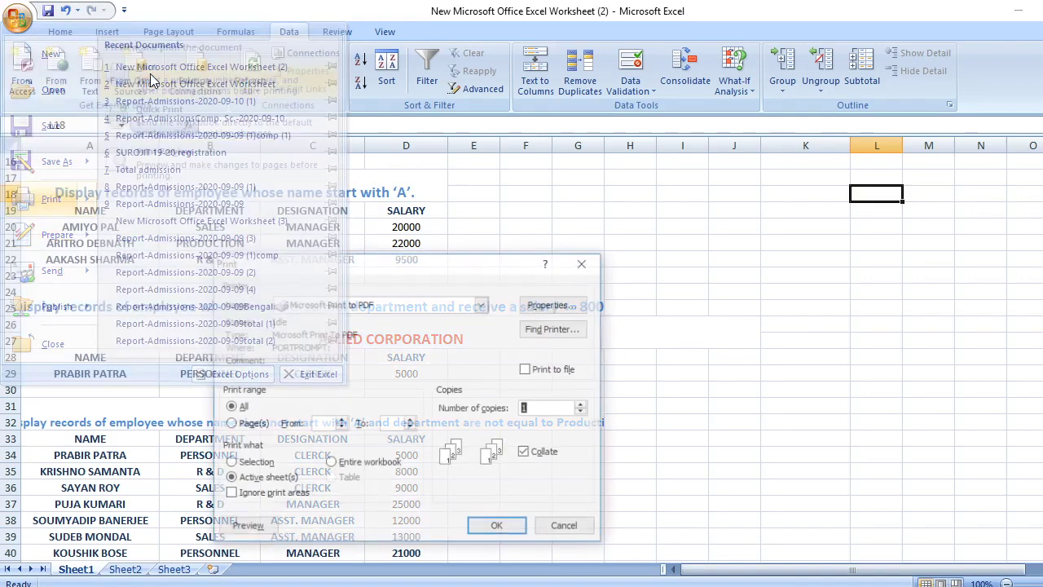
left_click(576, 271)
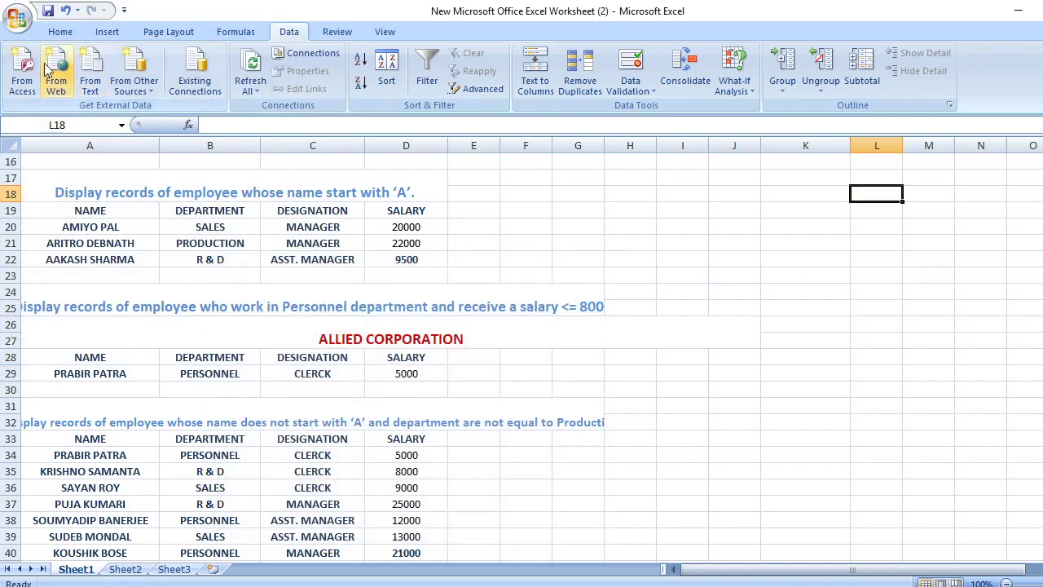
Print-preview Sheet1, showing page 1 of 2, and close the preview
left_click(17, 20)
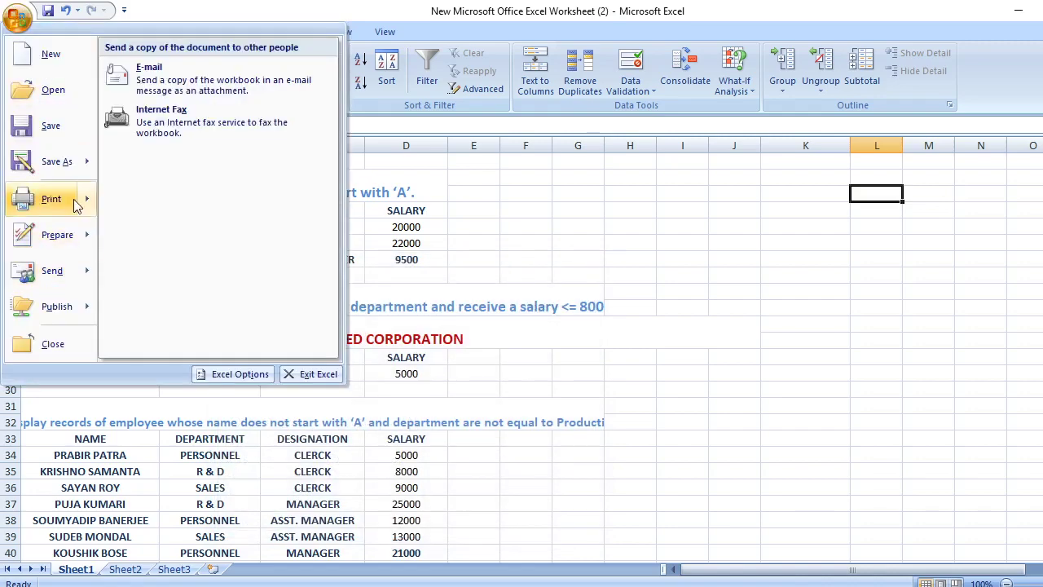
mouse_move(84, 198)
left_click(160, 159)
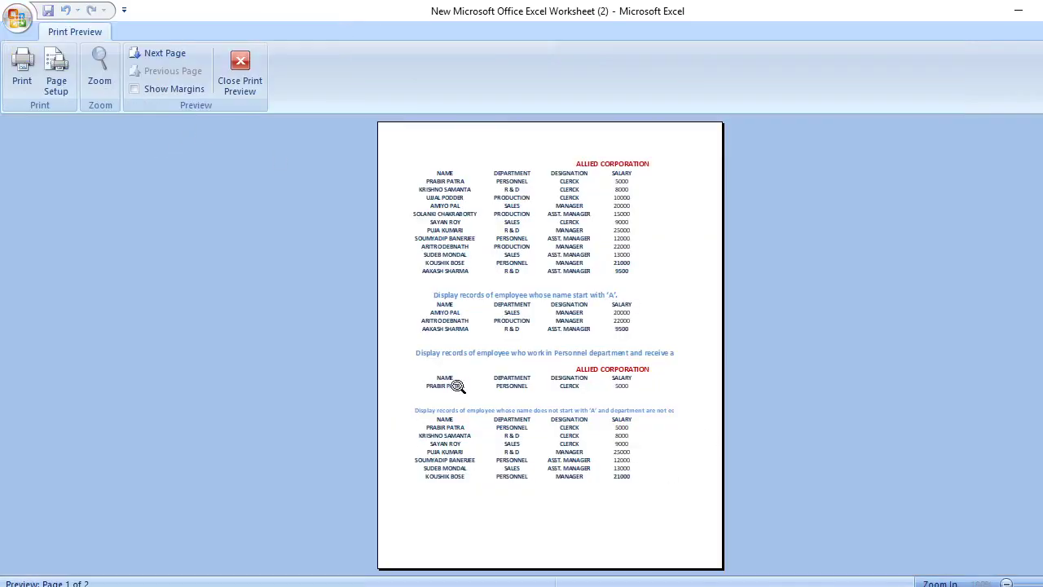
left_click(244, 70)
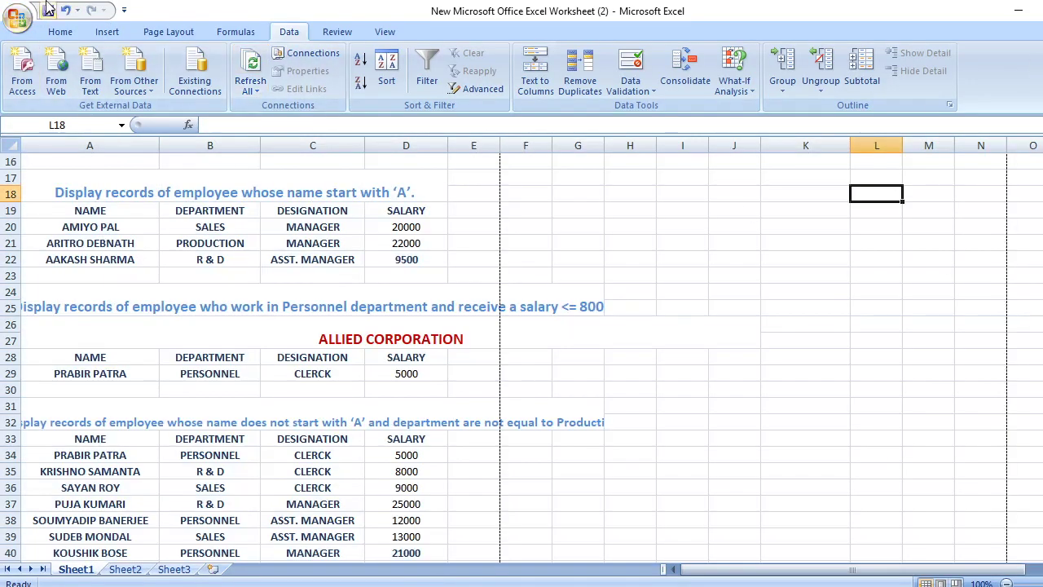
Minimize Excel and save the Word assignment document
left_click(1018, 11)
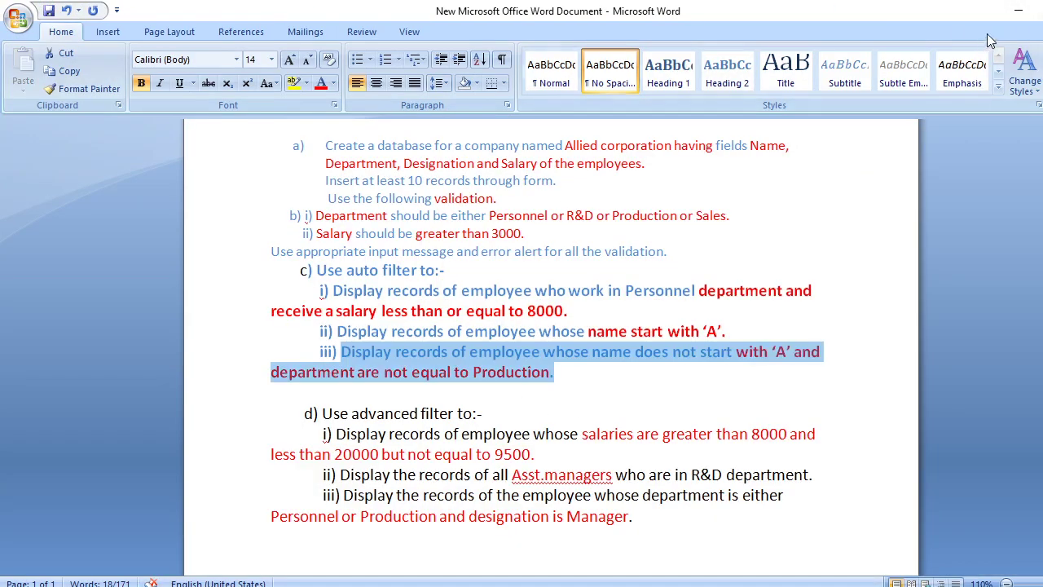
left_click(50, 11)
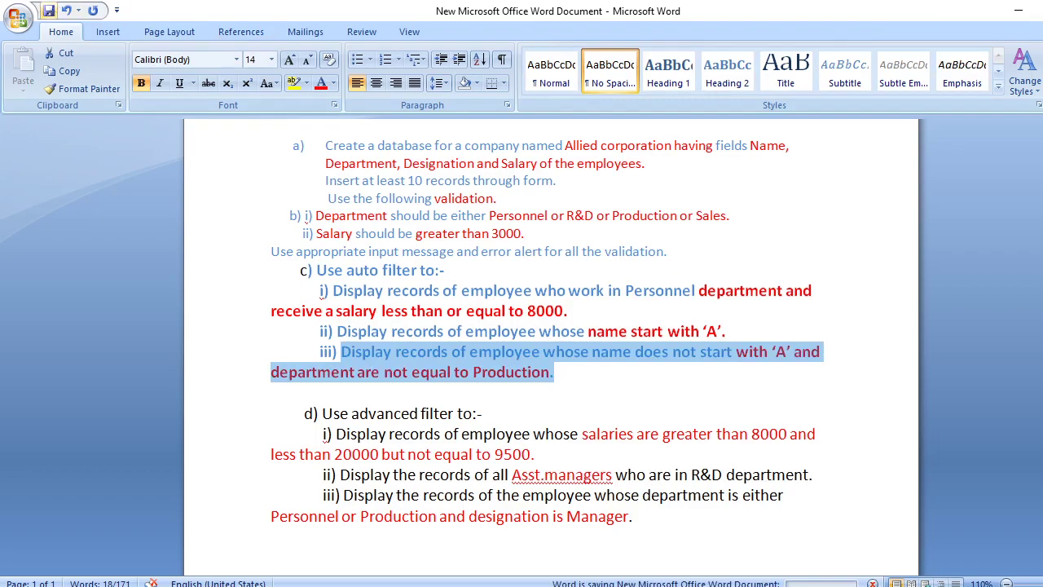
key("alt+Tab")
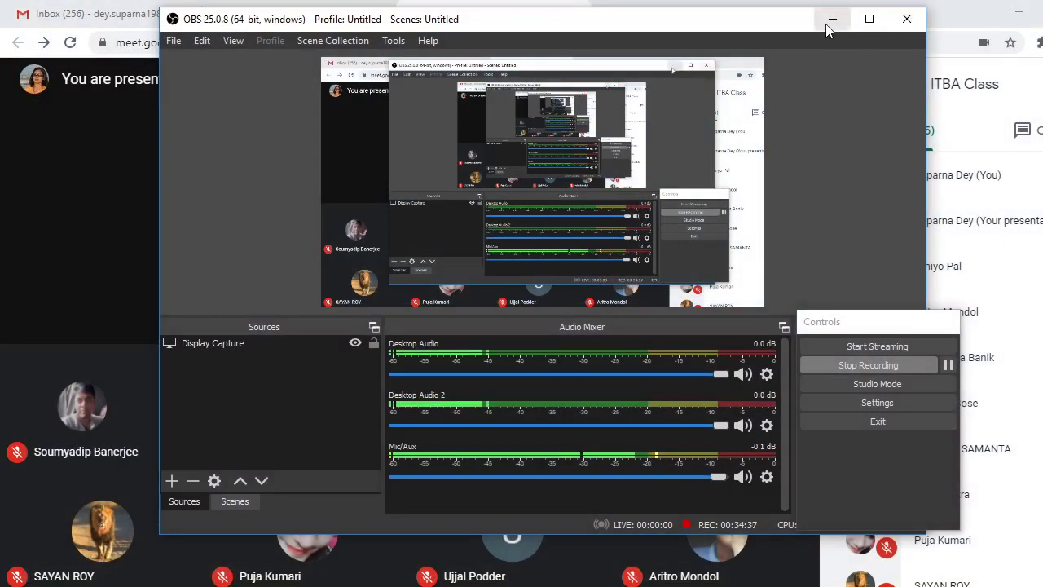
Minimize the recording app and Meet window, then open New Microsoft Office Excel Worksheet (2) from the desktop
left_click(830, 21)
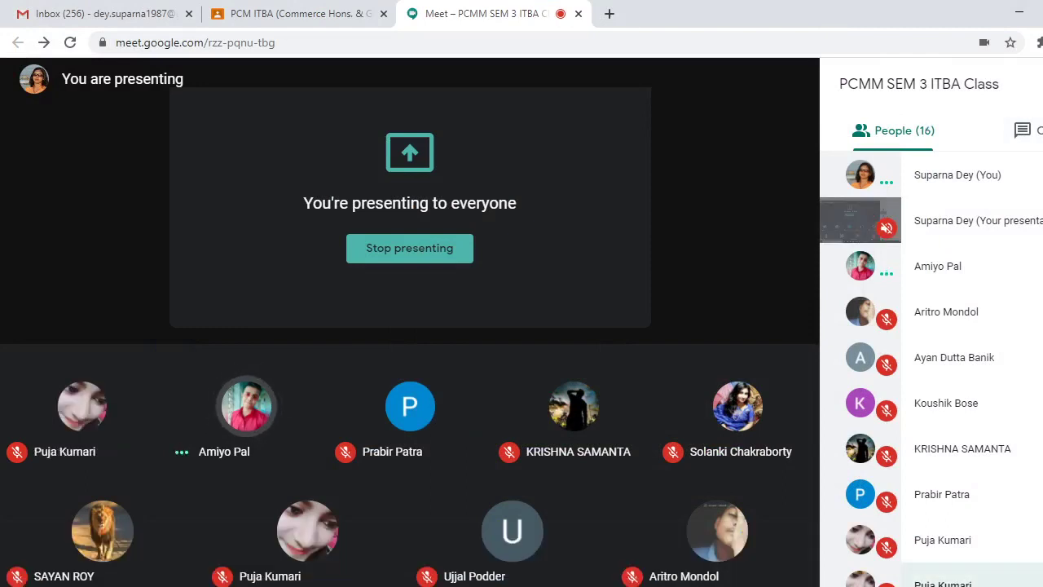
mouse_move(618, 586)
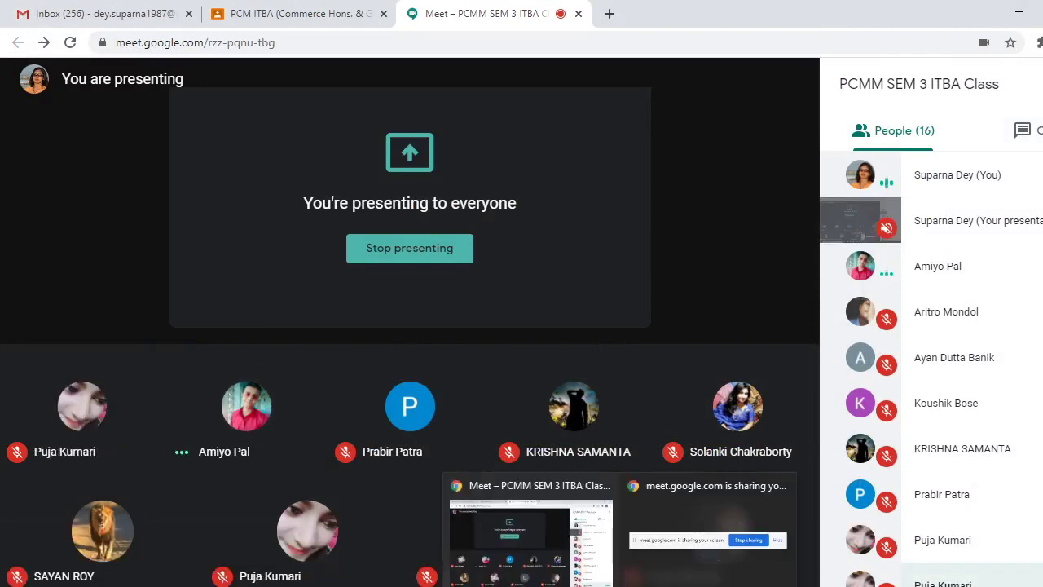
left_click(1020, 12)
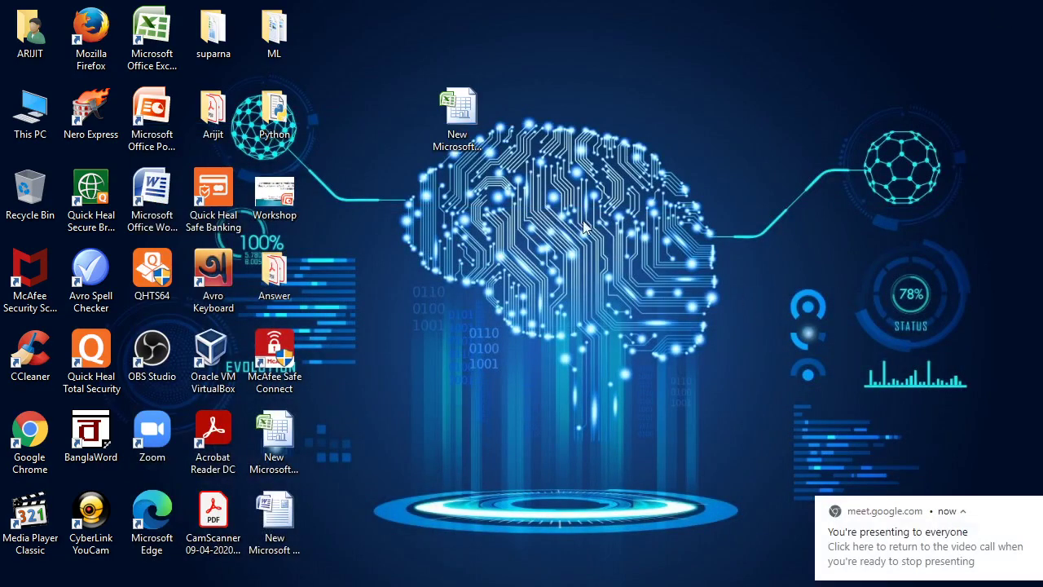
double_click(461, 118)
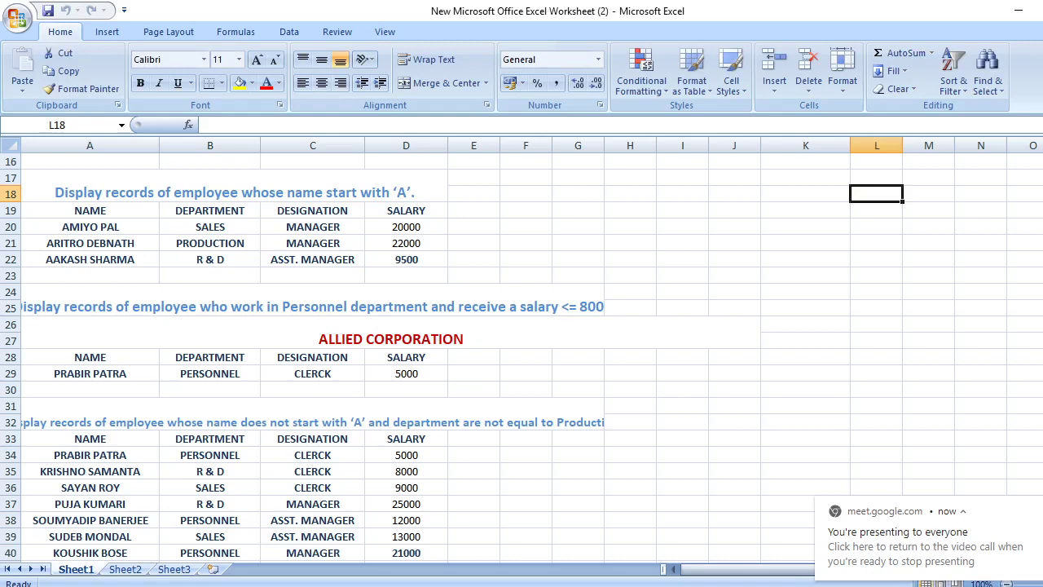
Delete the duplicate ALLIED CORPORATION title in cell A26
scroll(522, 359, "up", 5)
scroll(521, 359, "down", 2)
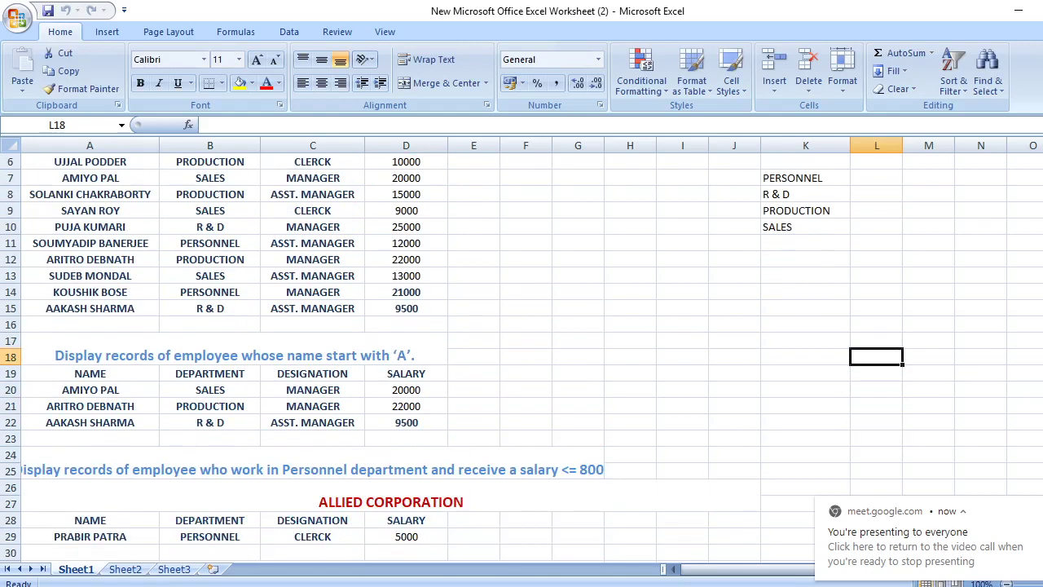
left_click(372, 499)
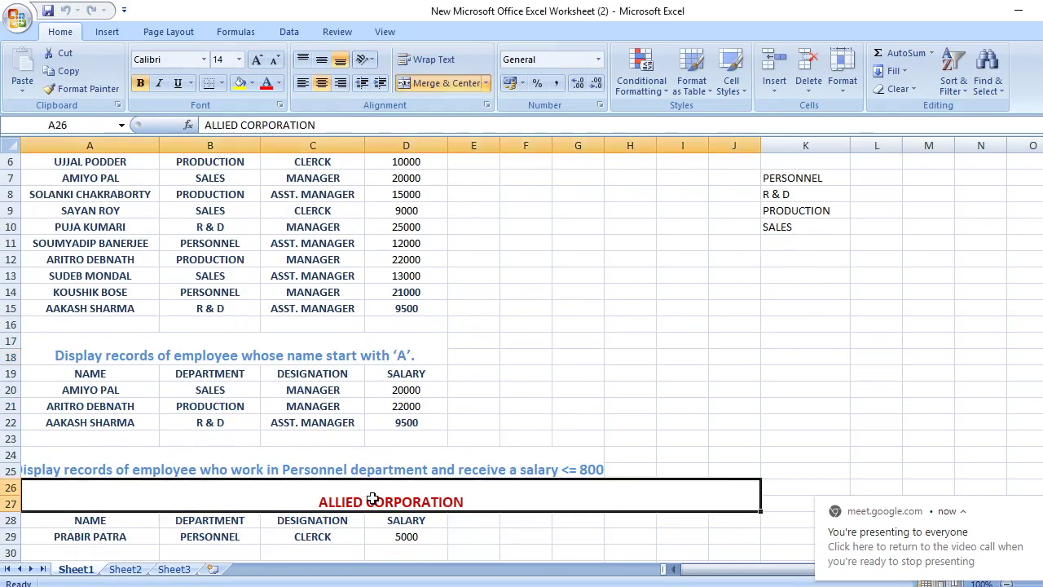
key("Delete")
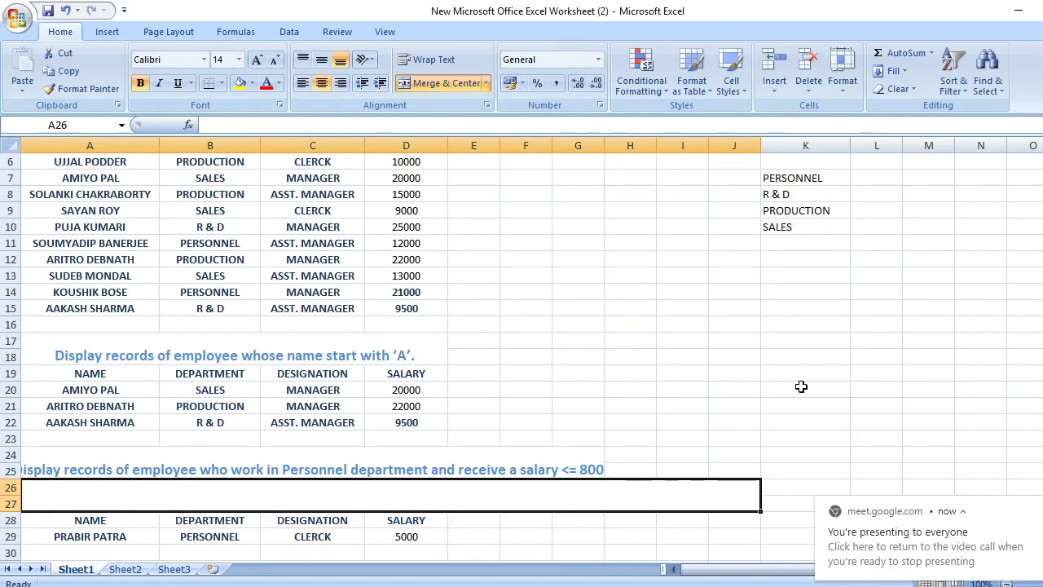
left_click(825, 376)
Give the A3:D3 headings NAME, DEPARTMENT, DESIGNATION and SALARY a blue theme font colour
scroll(521, 358, "down", 4)
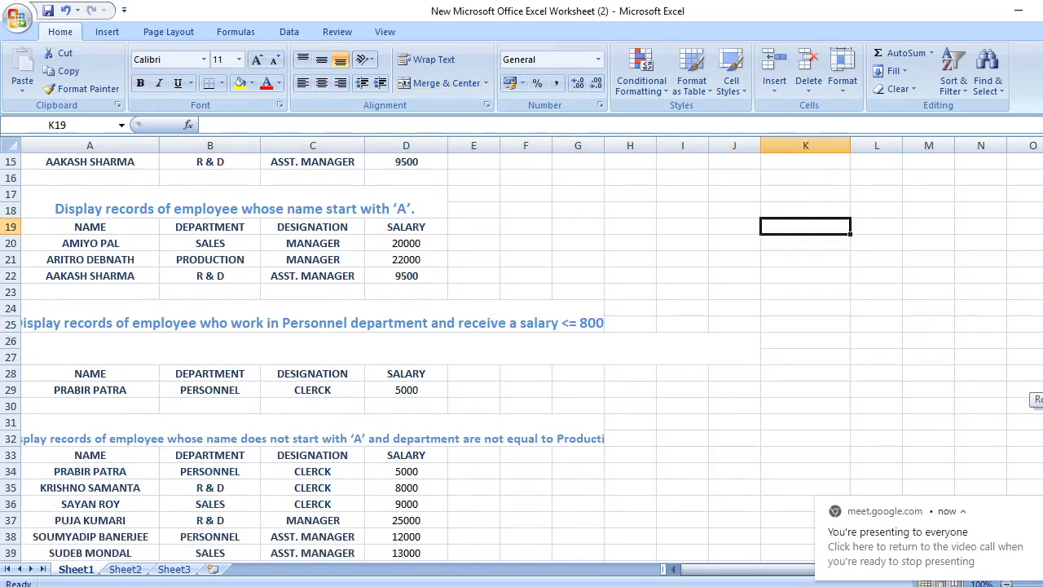
scroll(522, 359, "up", 6)
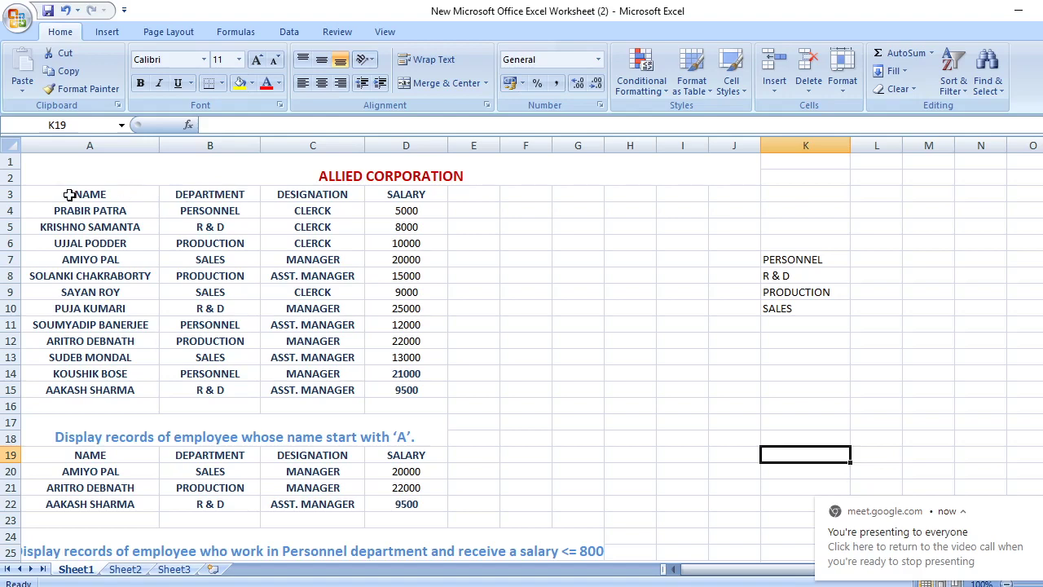
left_click_drag(69, 193, 416, 194)
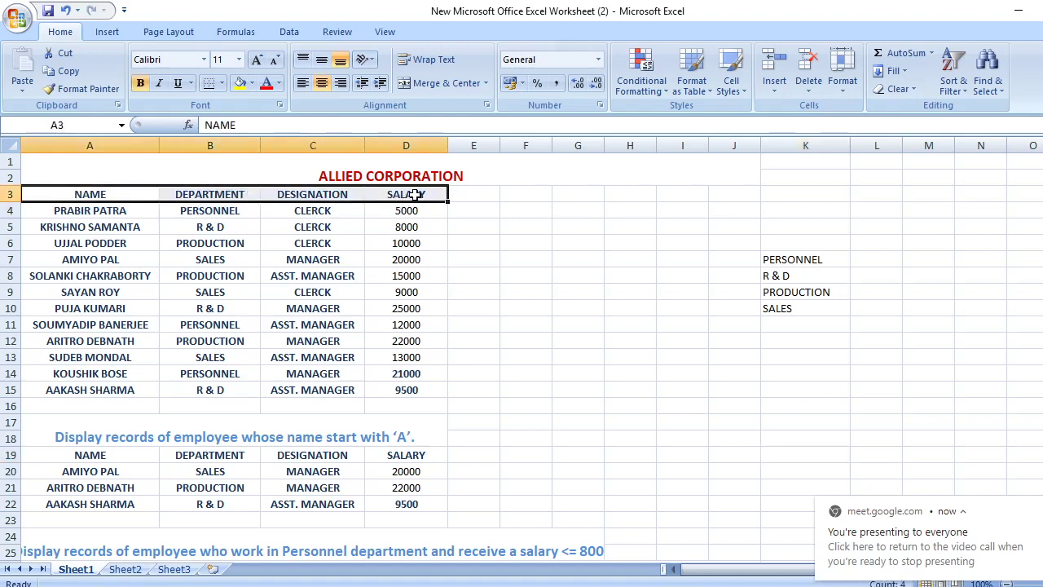
left_click(279, 83)
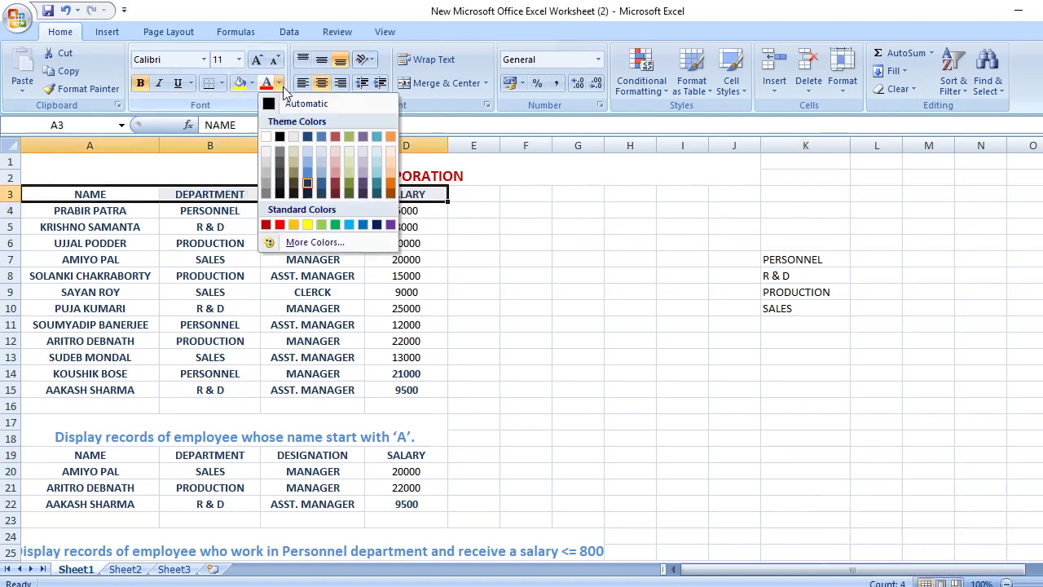
left_click(309, 176)
left_click(630, 308)
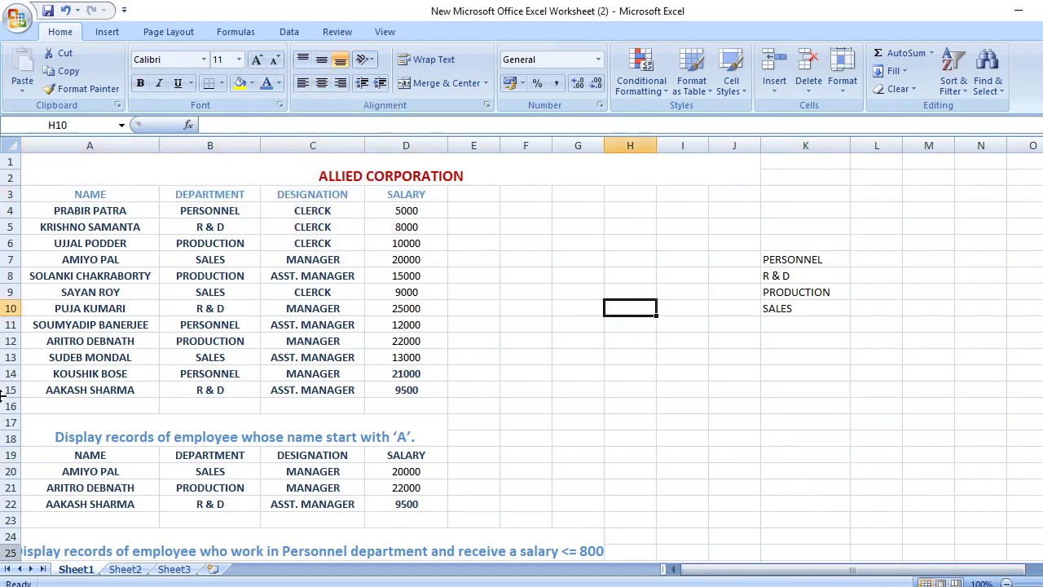
scroll(521, 350, "down", 4)
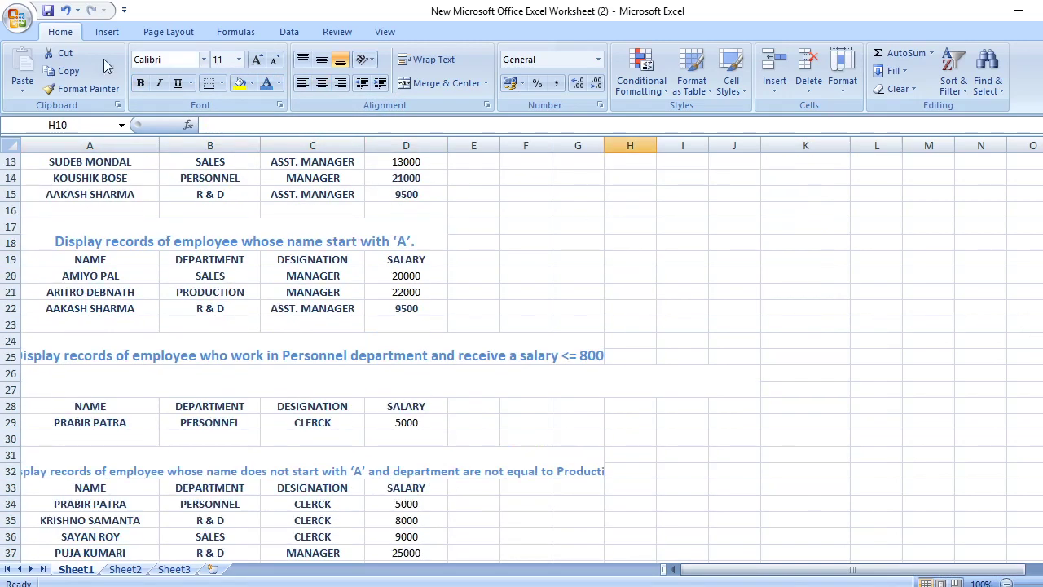
Switch to the Data tab, minimize Excel, then cancel reopening the workbook from the desktop
left_click(286, 31)
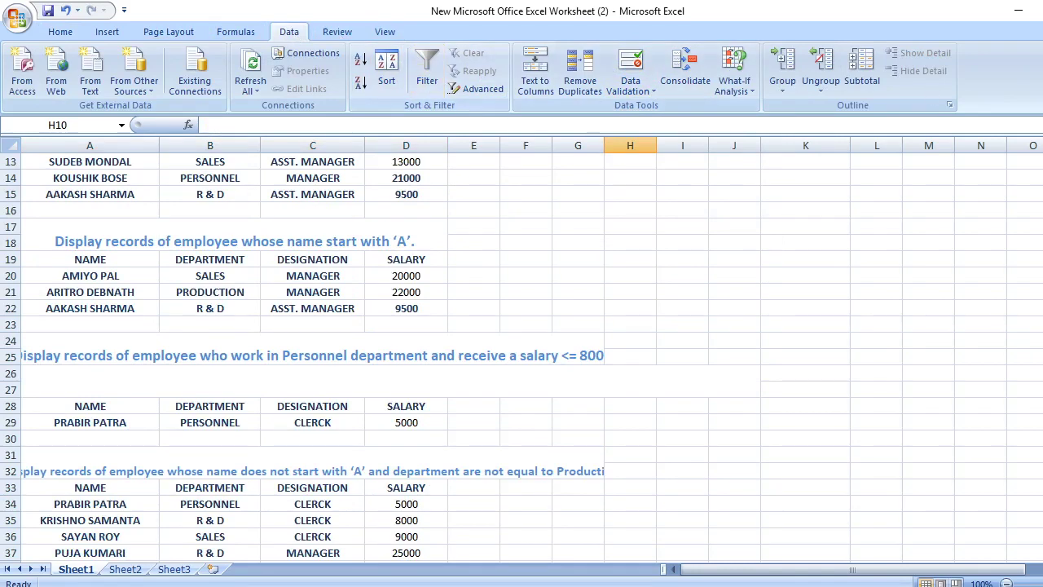
scroll(521, 359, "down", 1)
scroll(521, 359, "up", 5)
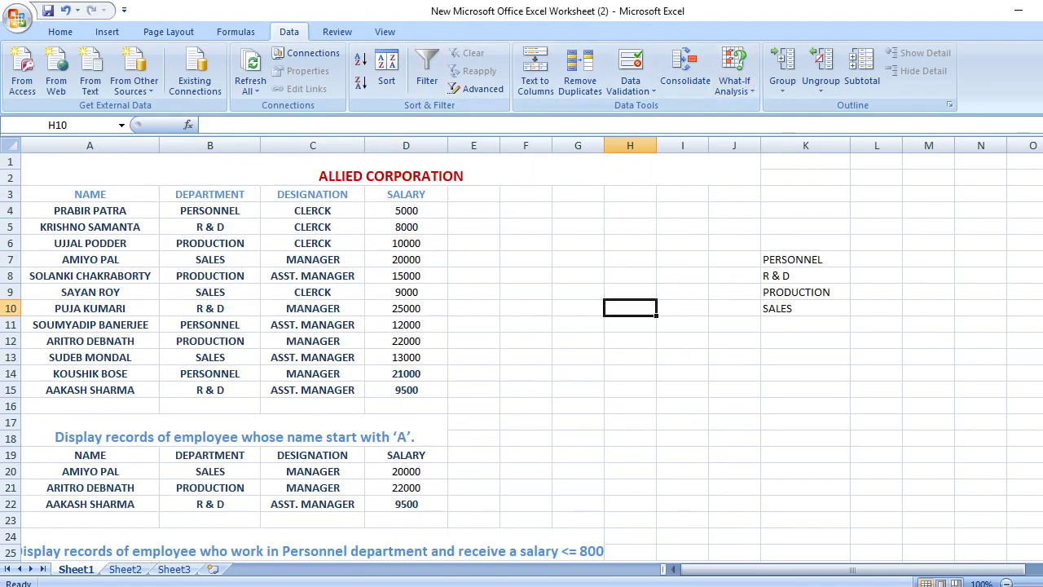
left_click(1018, 18)
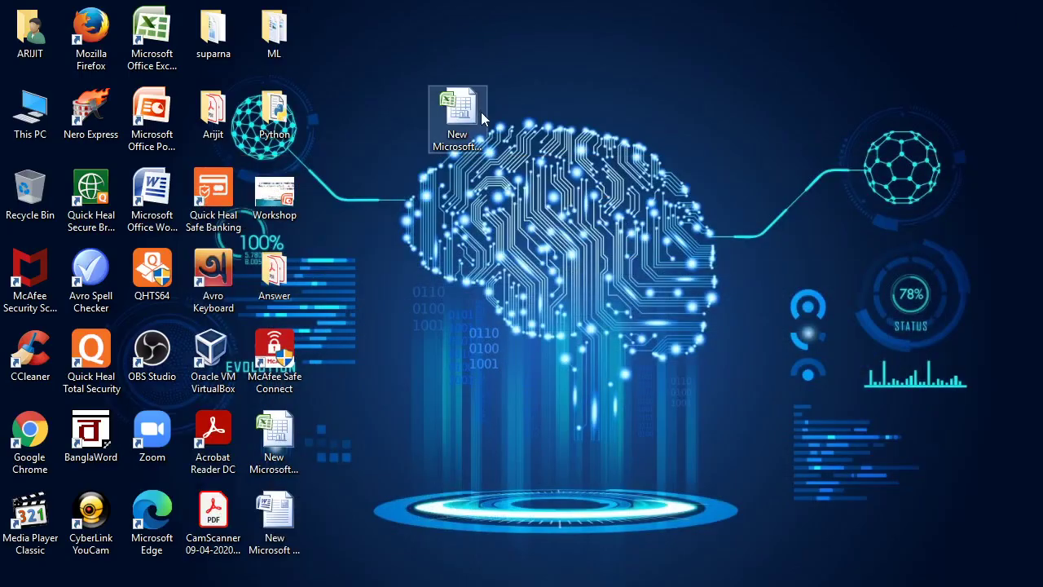
double_click(466, 128)
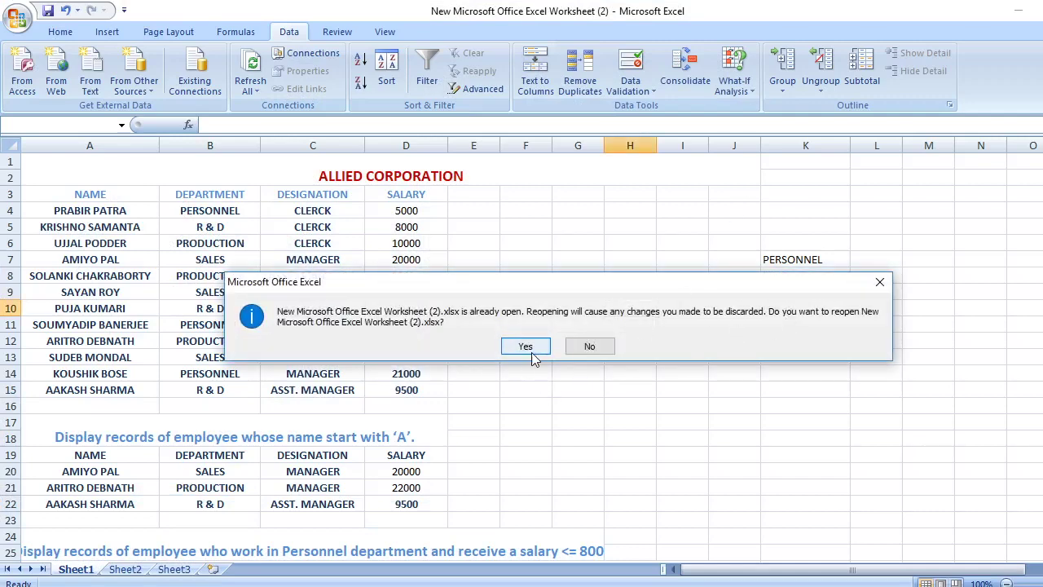
left_click(880, 281)
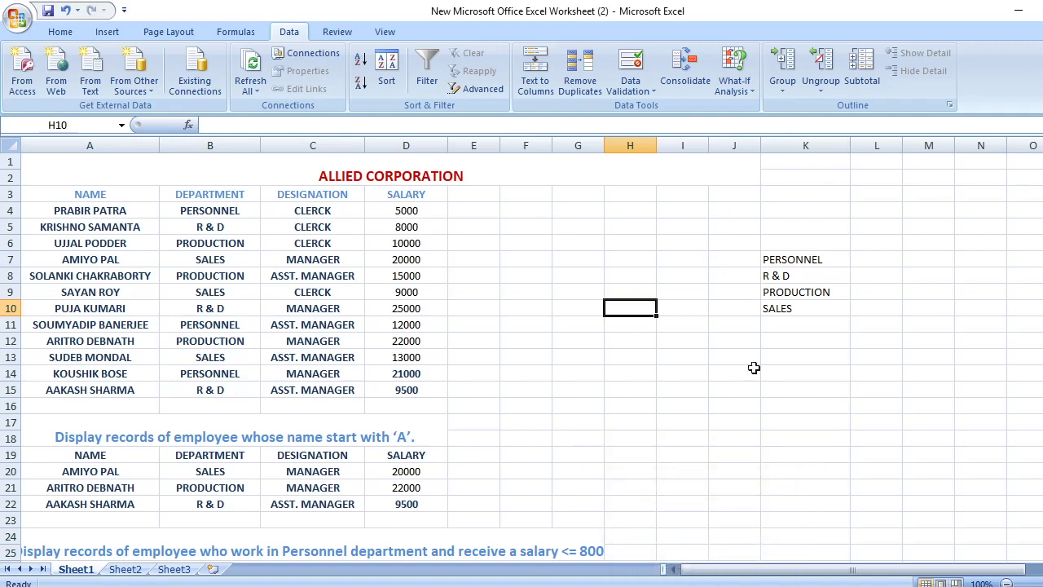
Close 'New Microsoft Office Excel Worksheet (2).xlsx', choosing Yes to save changes
scroll(521, 350, "down", 5)
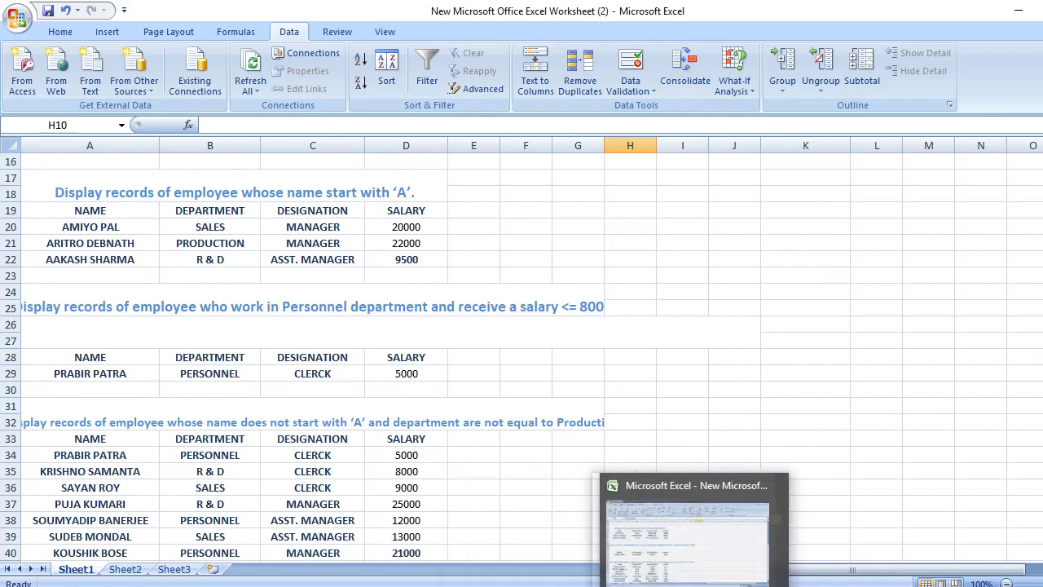
left_click(1018, 9)
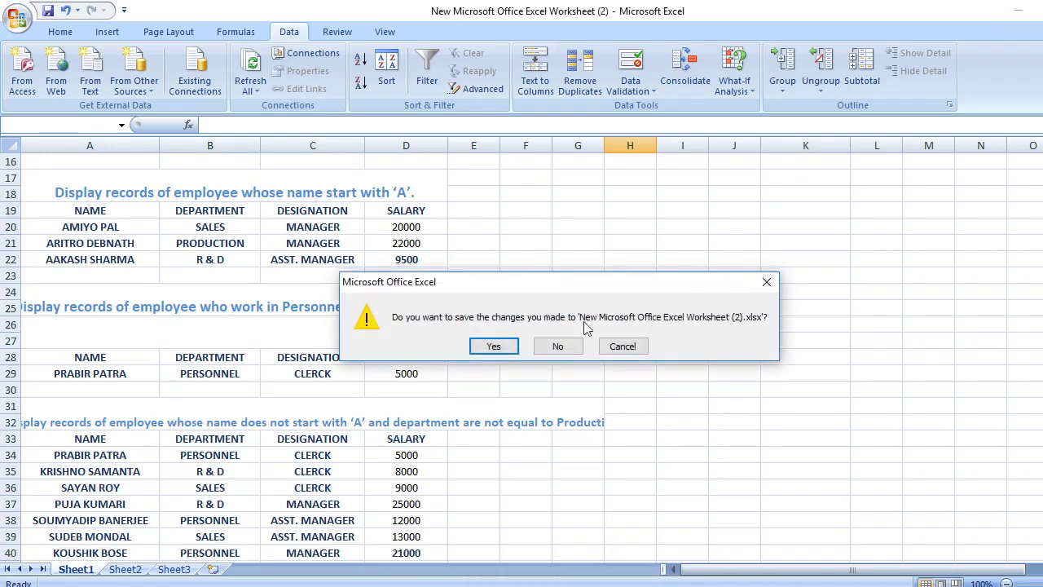
left_click(492, 347)
Start renaming the desktop workbook, then stop presenting in Google Meet and minimize Chrome
right_click(459, 127)
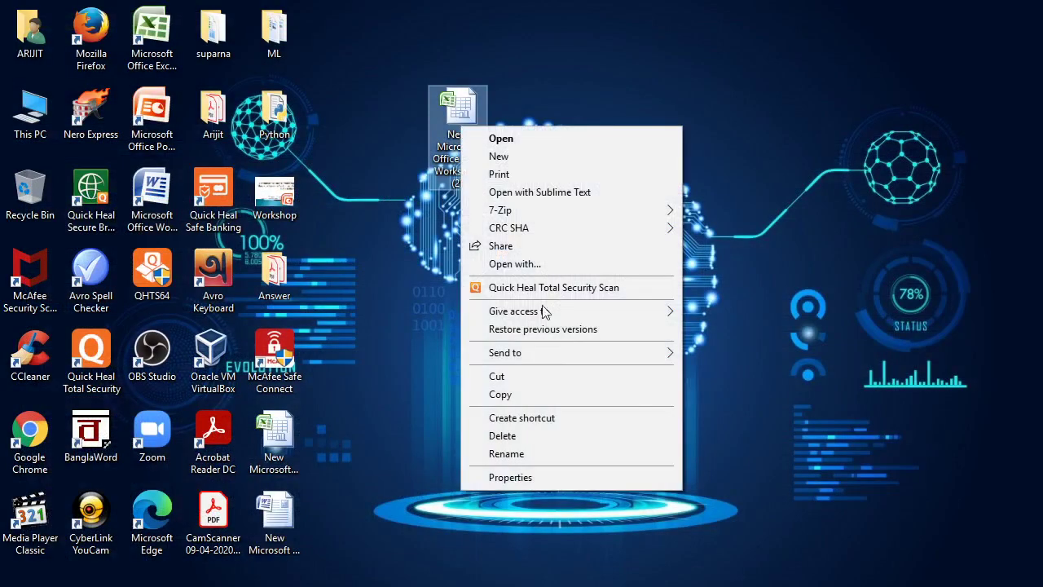
left_click(522, 453)
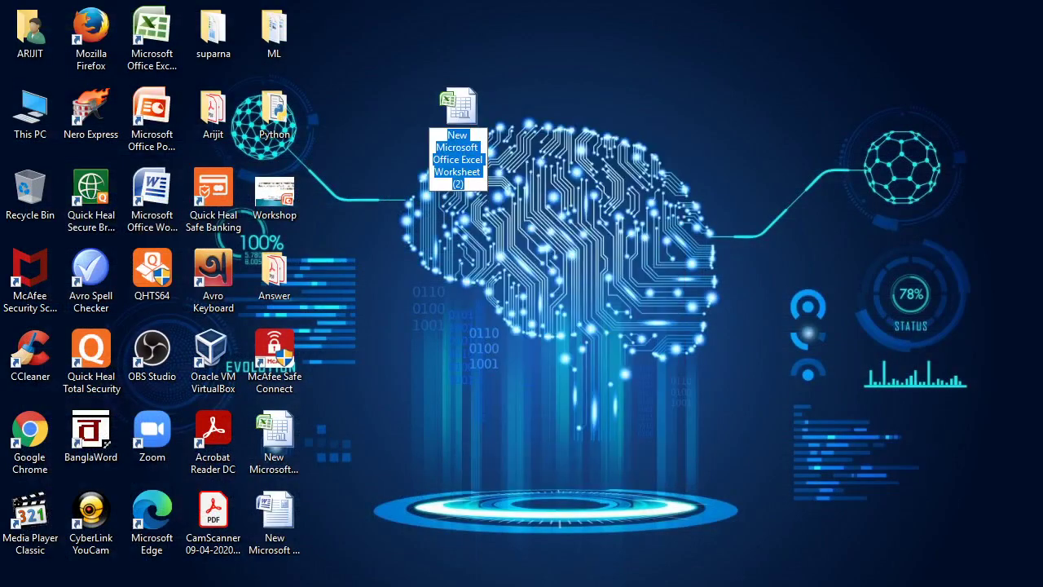
left_click(713, 575)
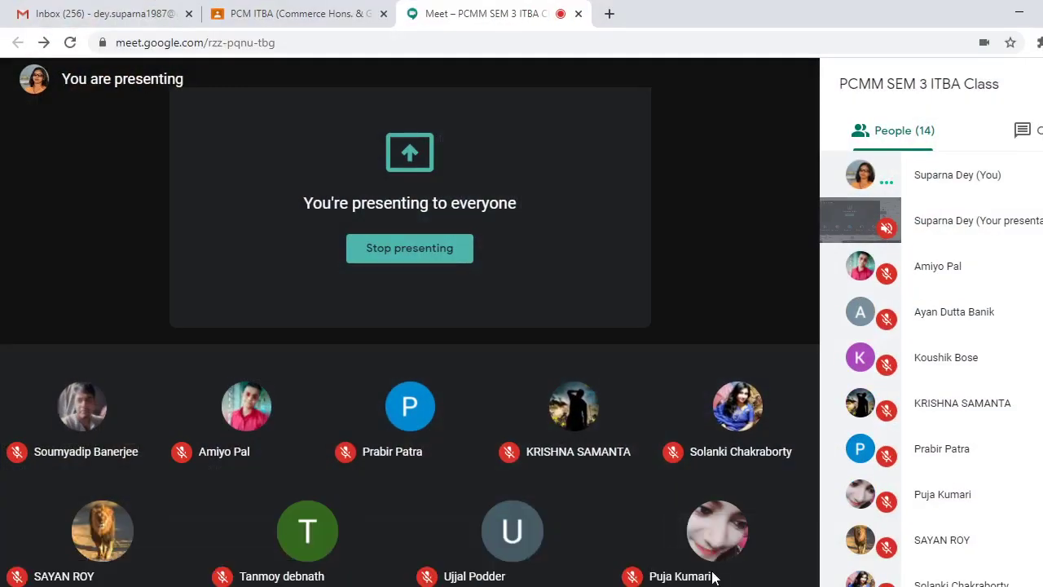
mouse_move(766, 512)
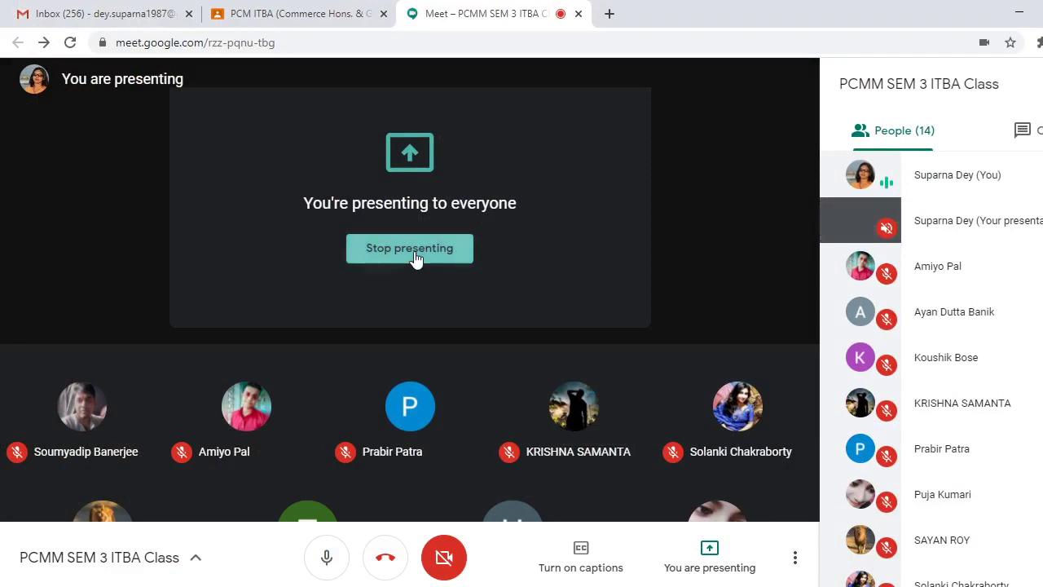
left_click(413, 259)
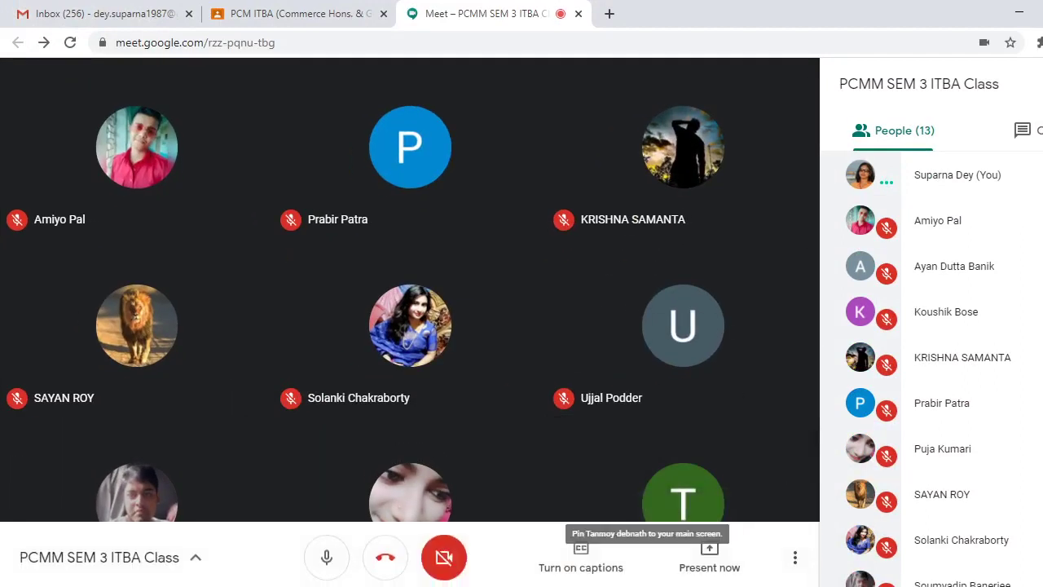
mouse_move(926, 140)
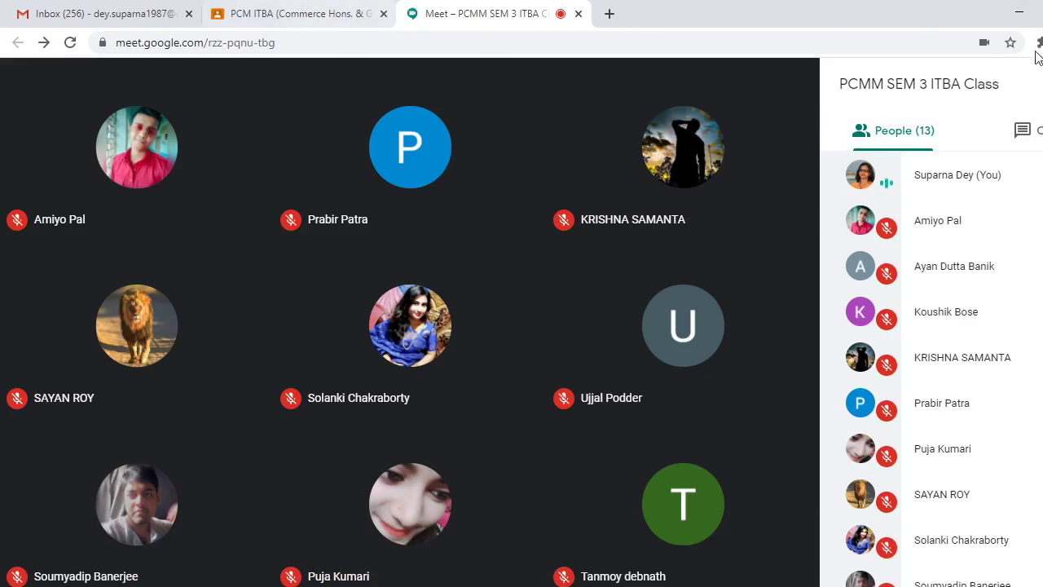
left_click(1022, 18)
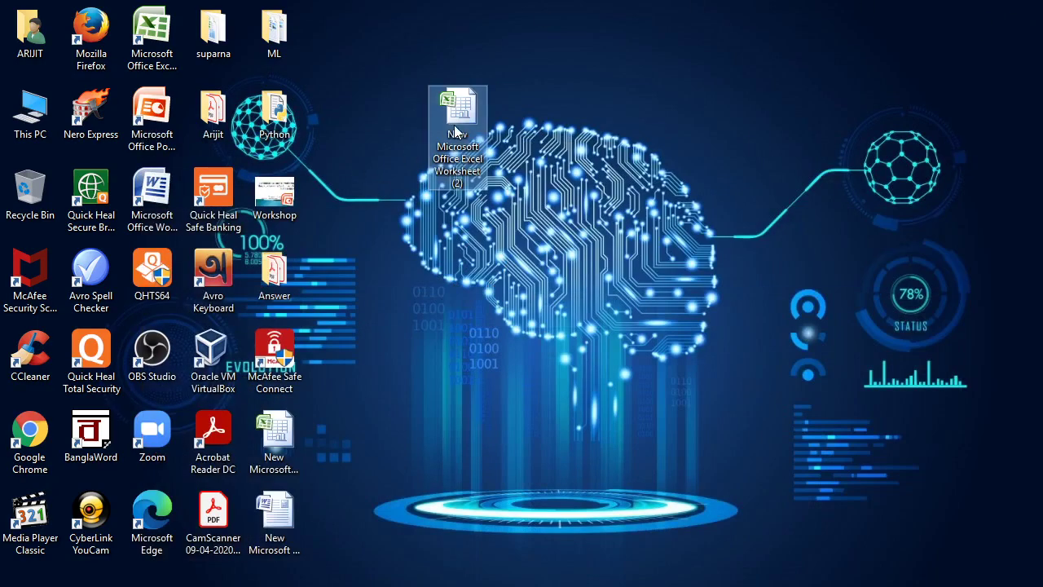
Rename the desktop workbook file to 'SEM3 ITBA' and switch back to the video call
right_click(453, 125)
left_click(565, 452)
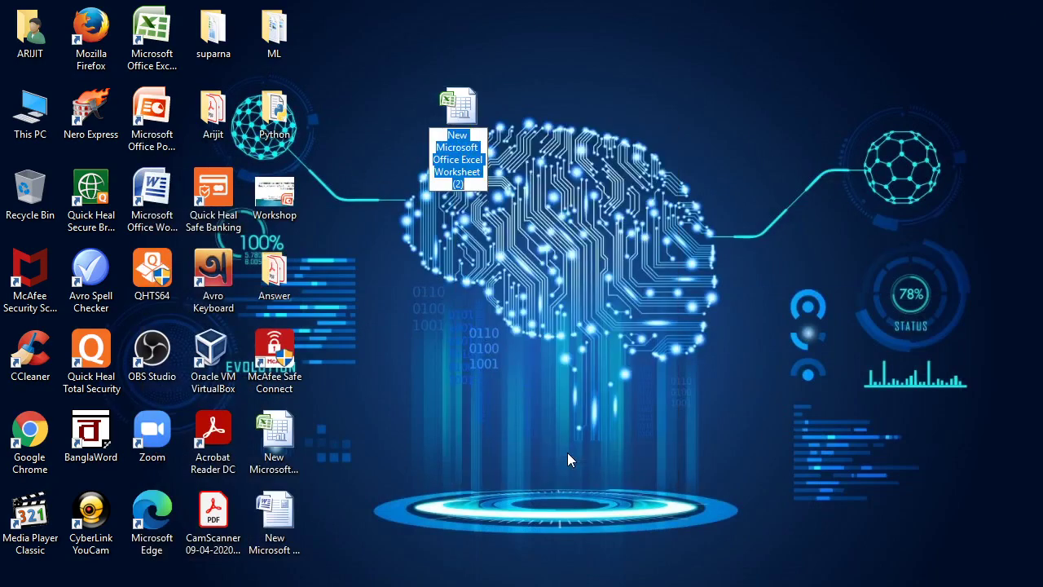
key("BackSpace")
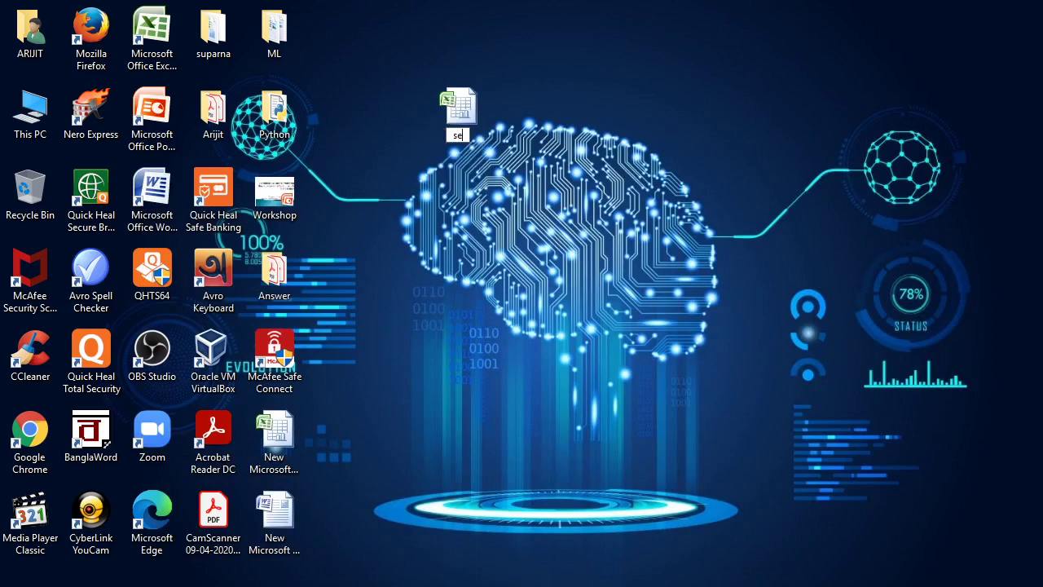
type("sem3 itba")
key("BackSpace")
key("BackSpace")
key("BackSpace")
key("BackSpace")
key("BackSpace")
key("BackSpace")
key("BackSpace")
key("BackSpace")
key("BackSpace")
type("SEM3 ITBA")
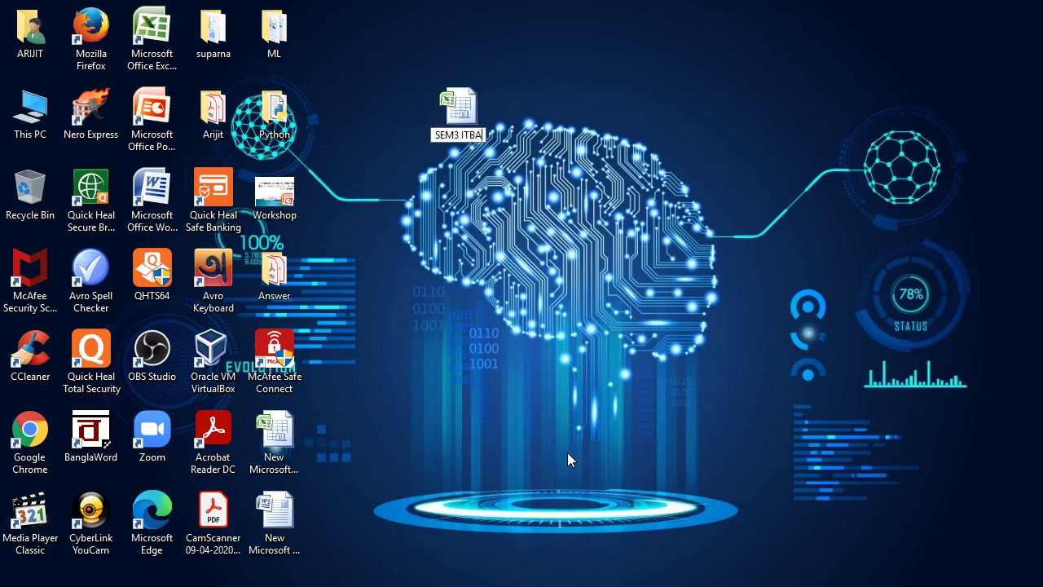
key("Return")
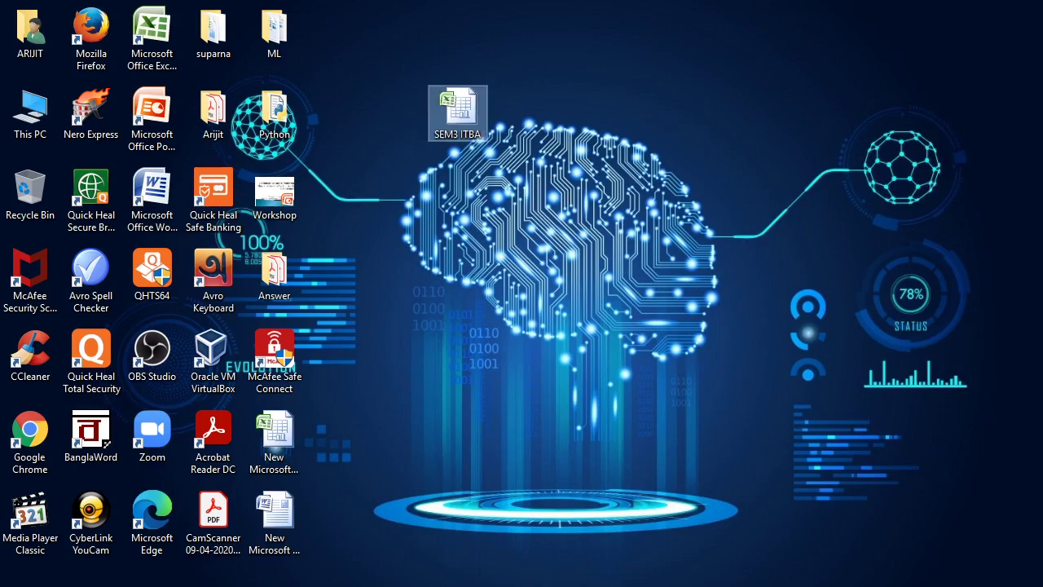
key("alt+Tab")
key("alt+Tab")
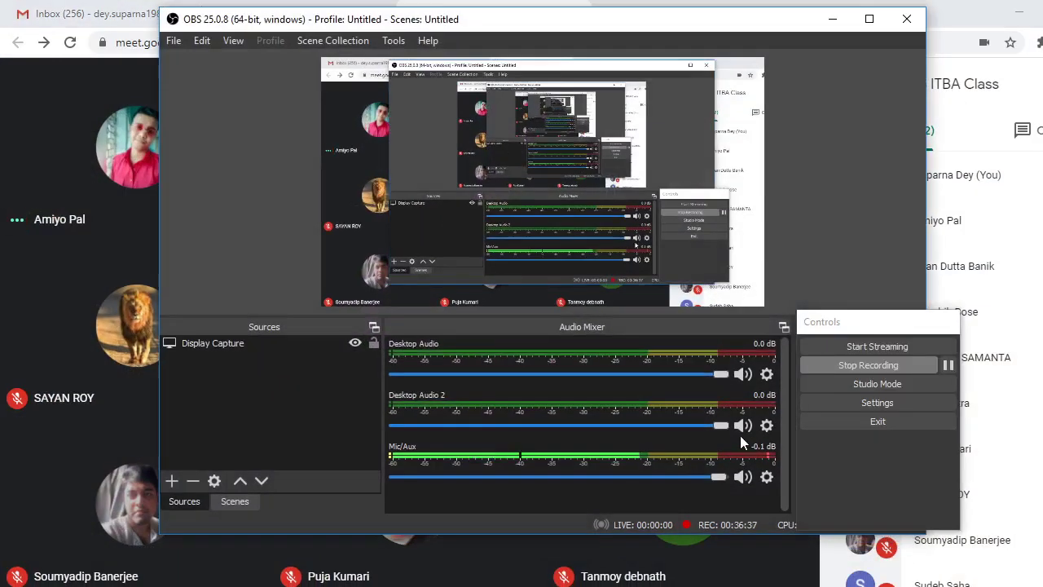